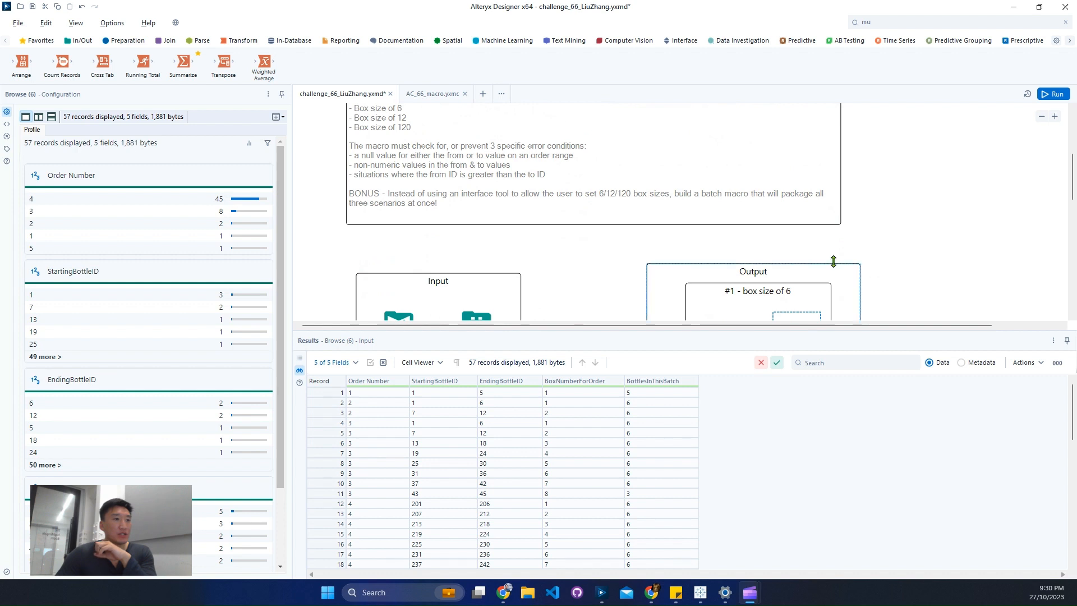
Examine the order number, starting bottle ID and ending bottle ID of the records in the Input data.
scroll(834, 257, down, 3)
click(476, 196)
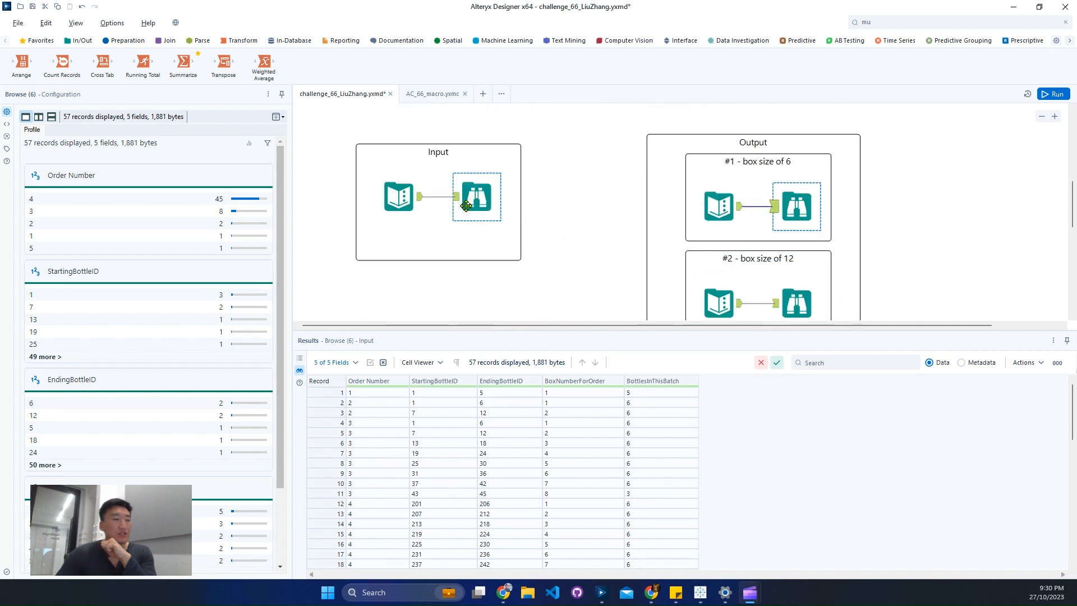
click(318, 381)
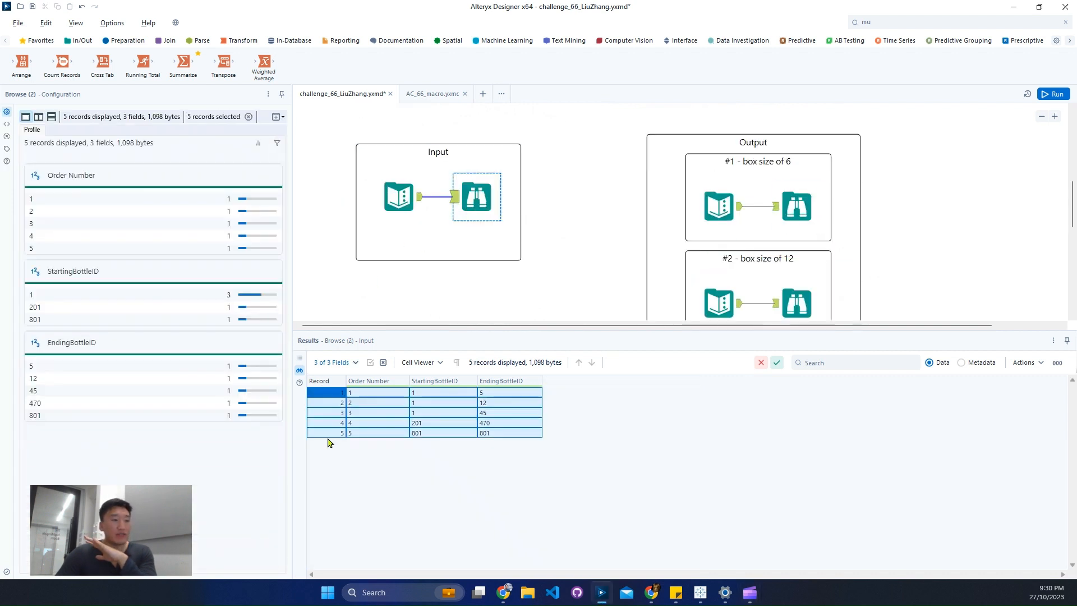
click(328, 393)
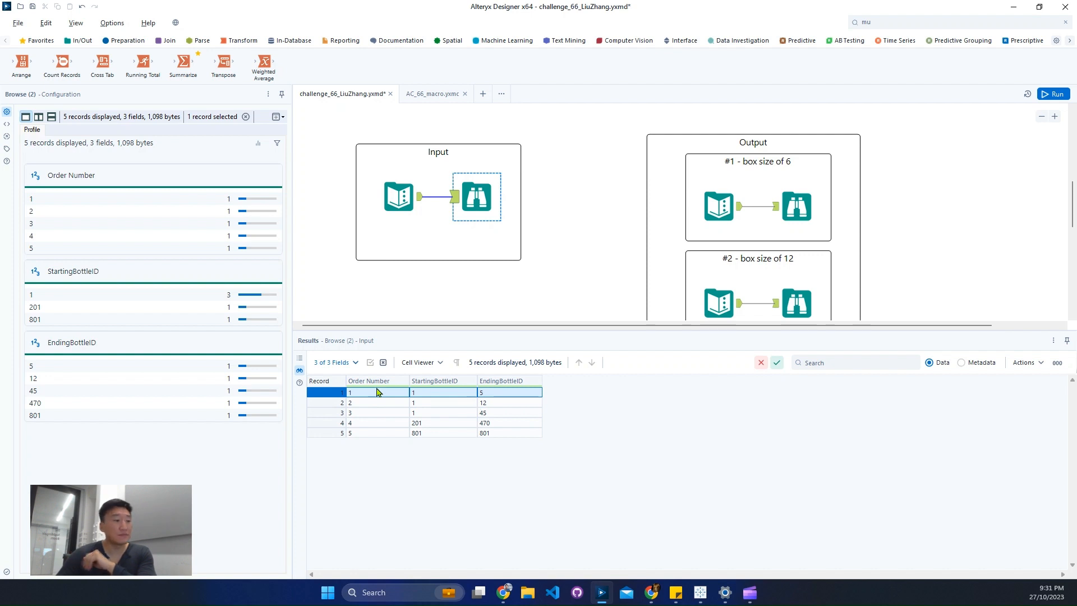
click(334, 410)
click(335, 404)
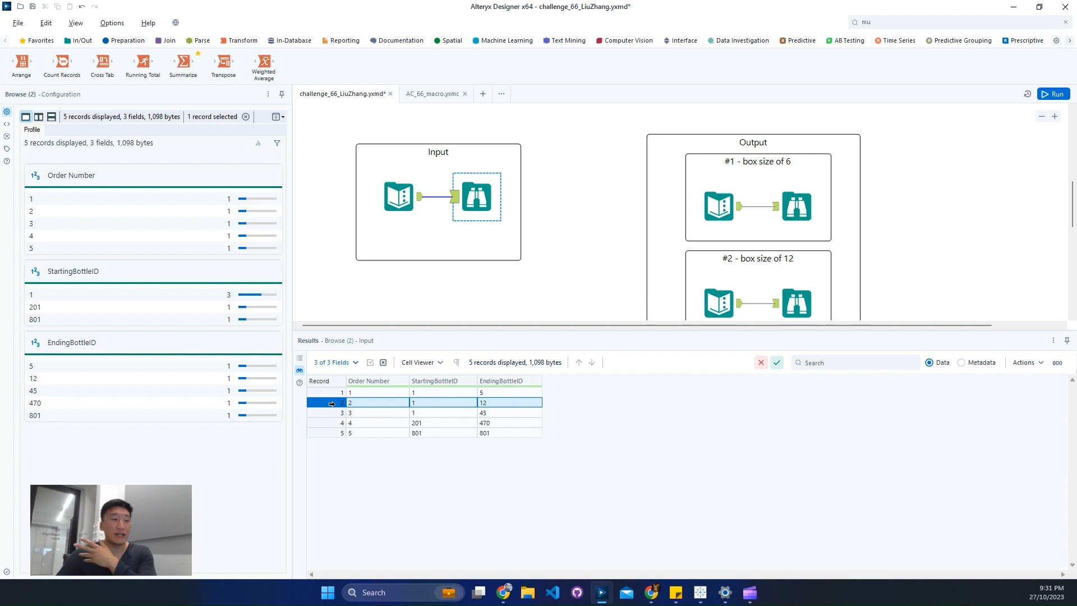
click(331, 423)
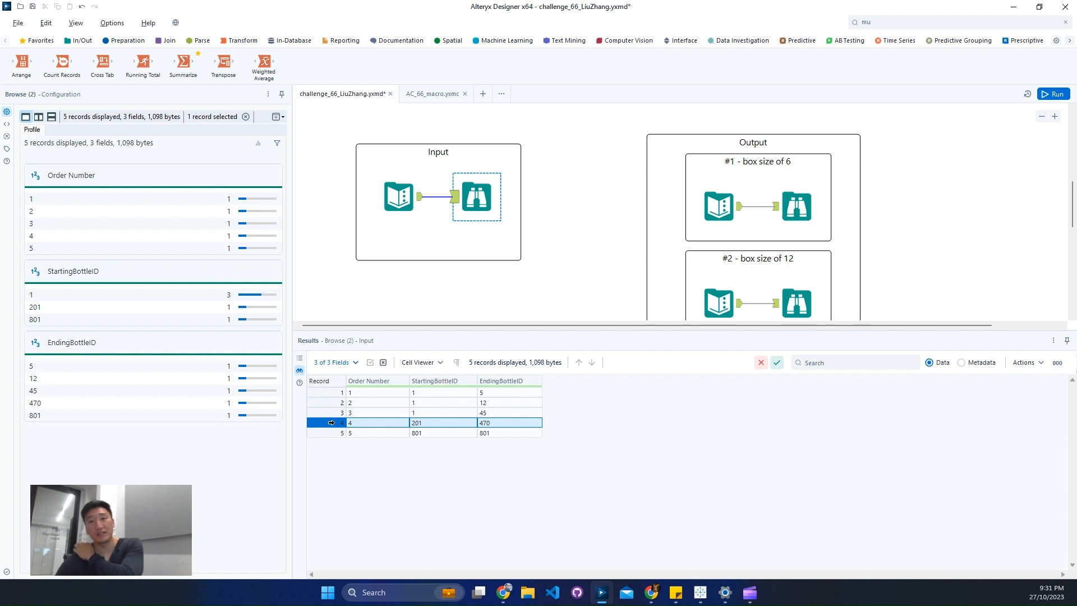
click(325, 433)
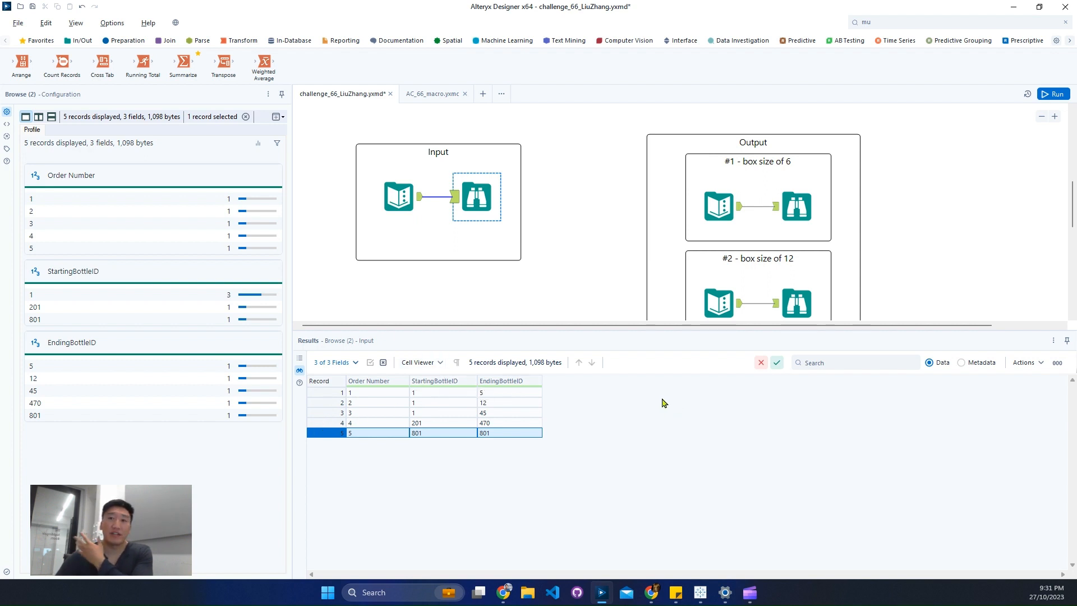
Examine how orders are split into boxes in the sample outputs for box sizes 6 and 12, and reread the challenge text.
click(796, 206)
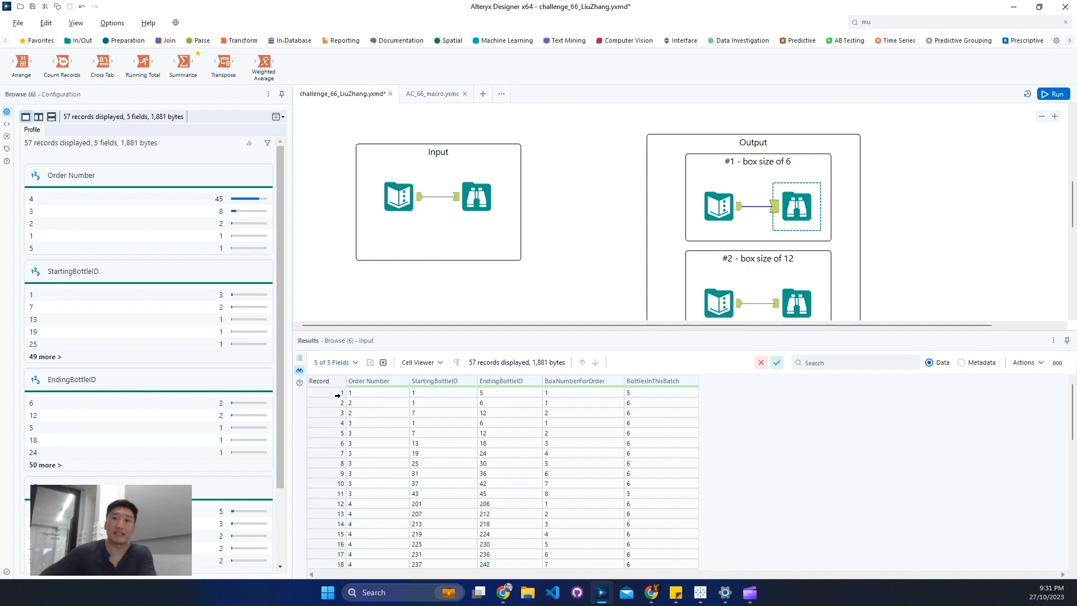
click(337, 393)
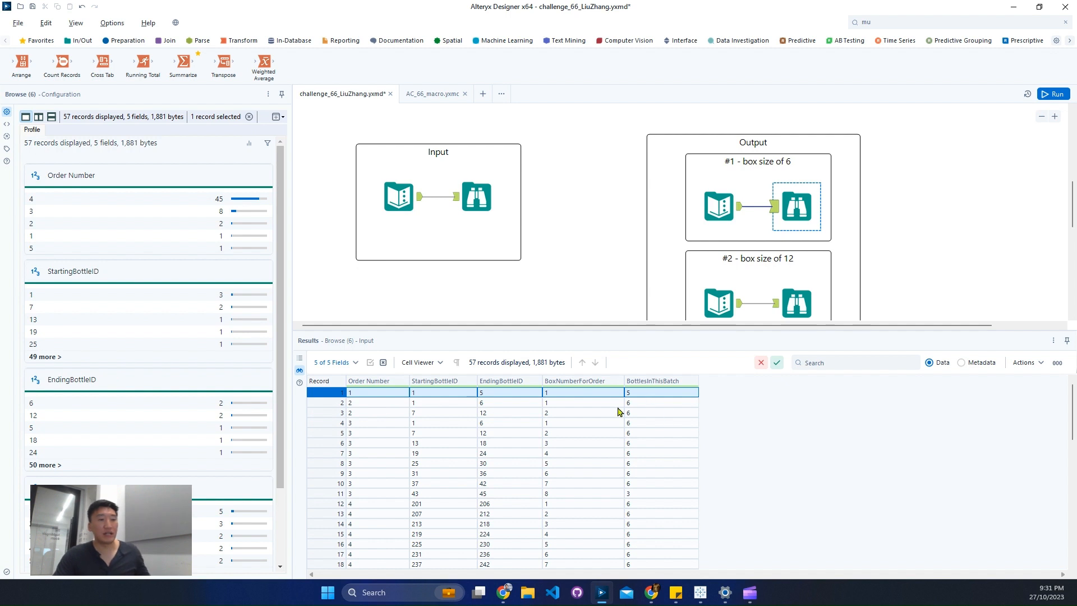
drag(341, 403, 342, 414)
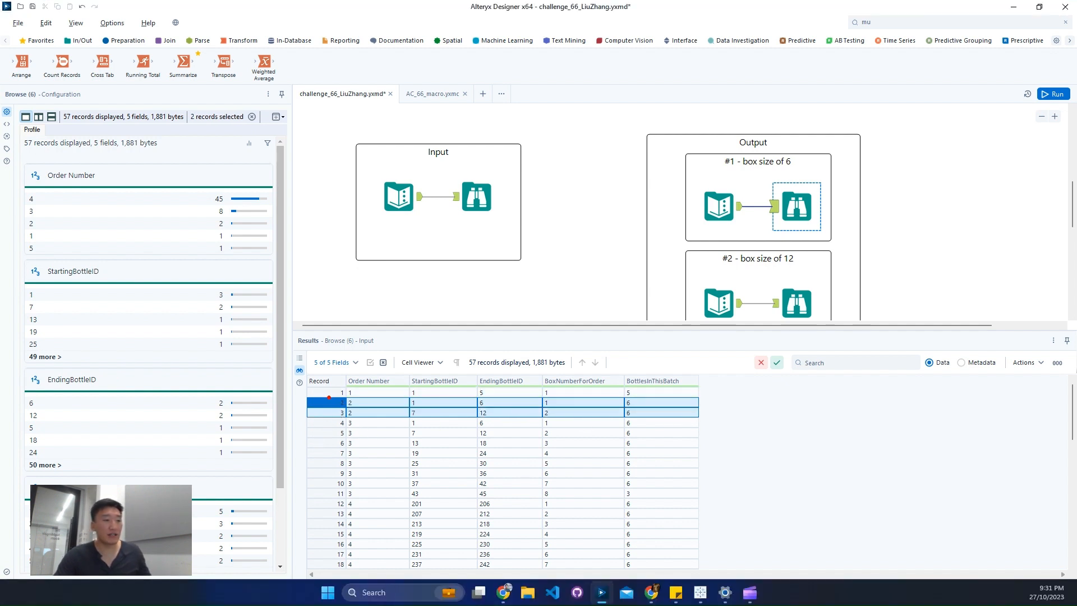
drag(327, 389, 725, 433)
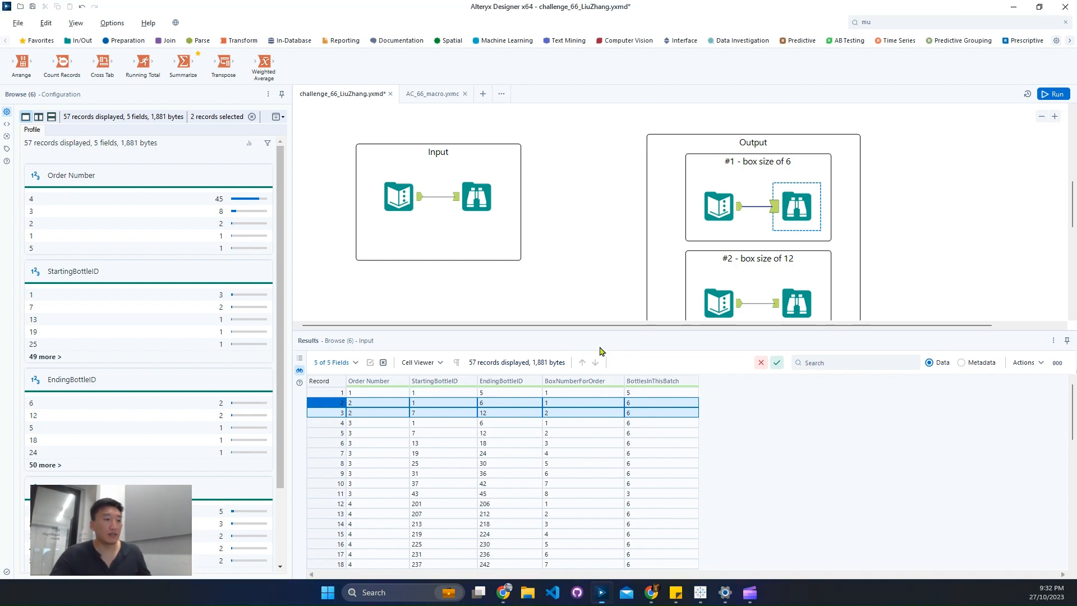
drag(340, 423, 341, 491)
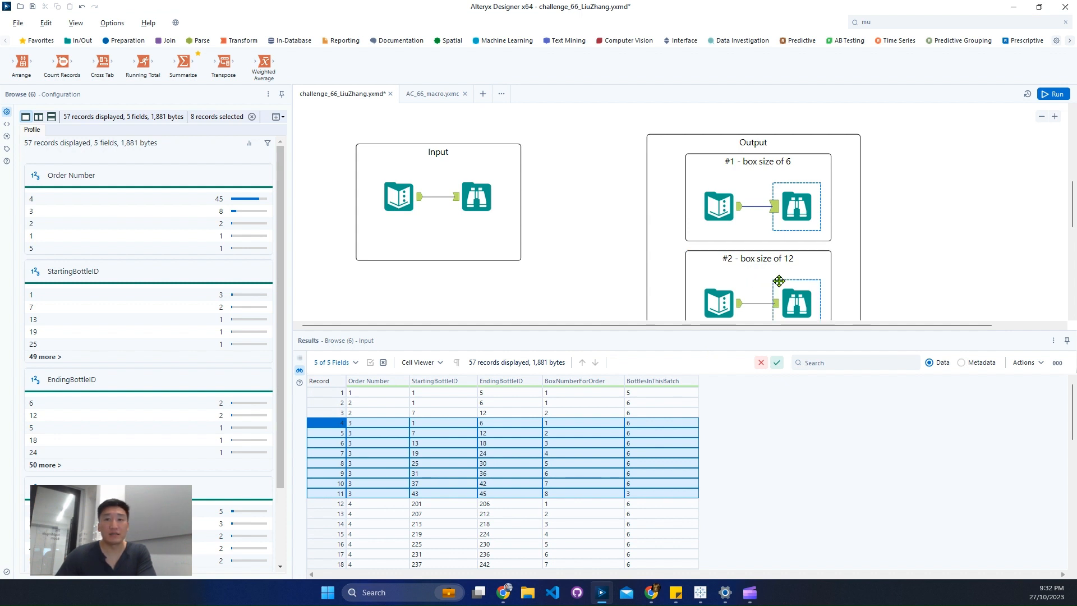
scroll(779, 281, up, 1)
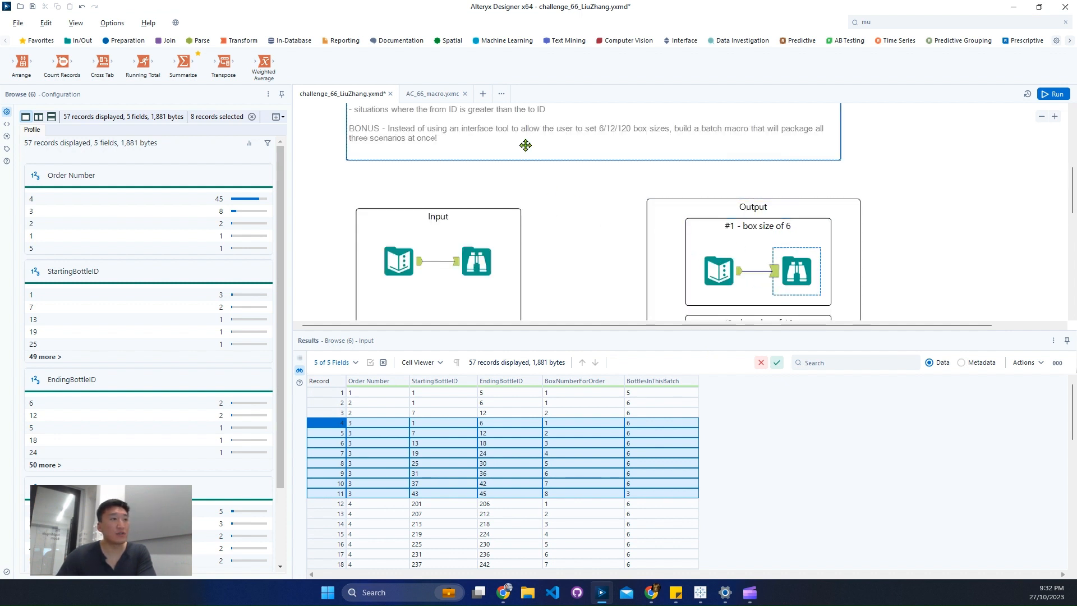
scroll(525, 145, down, 2)
click(796, 270)
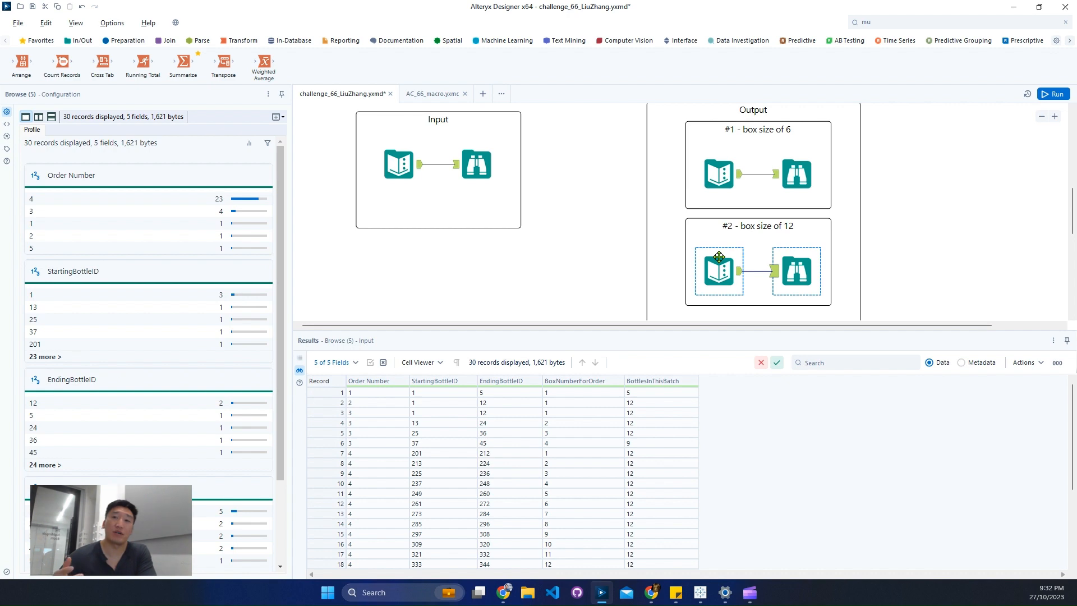
scroll(584, 226, up, 4)
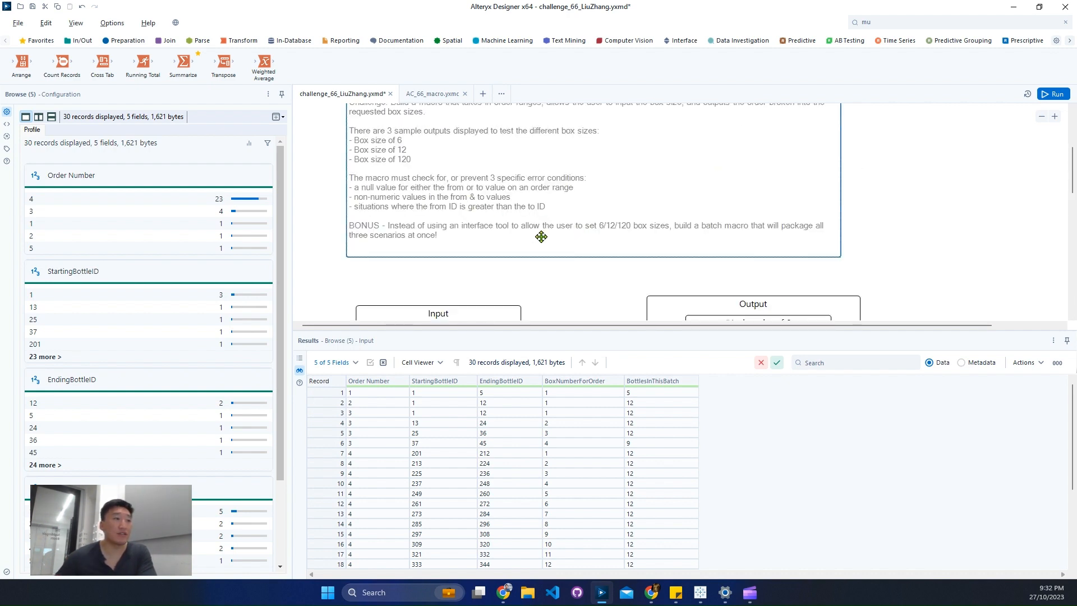
scroll(542, 237, down, 2)
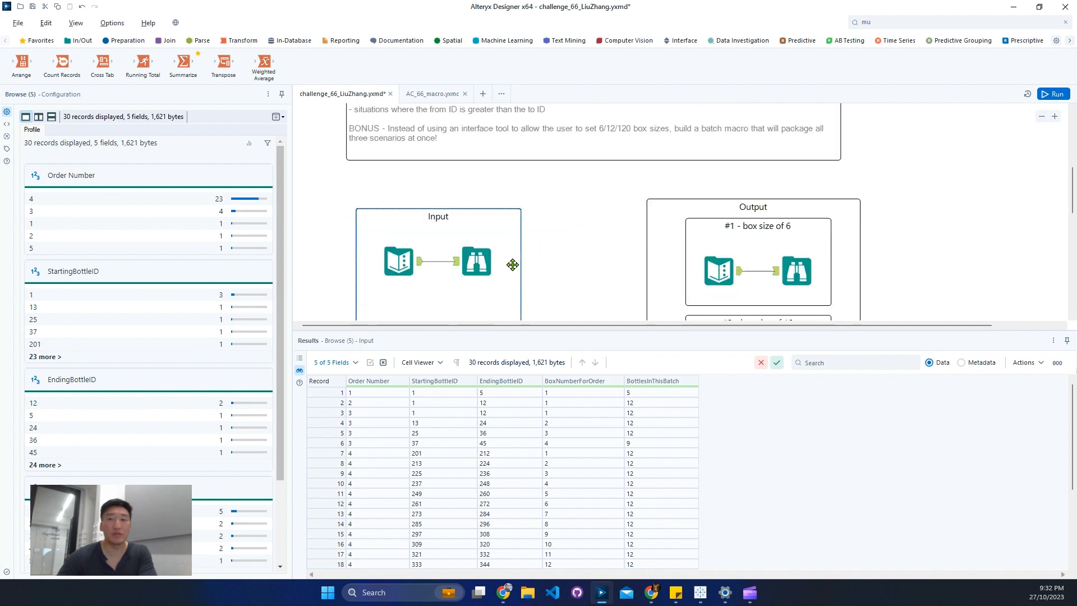
Copy the order number 2 record with its headers from the Input data results.
click(485, 271)
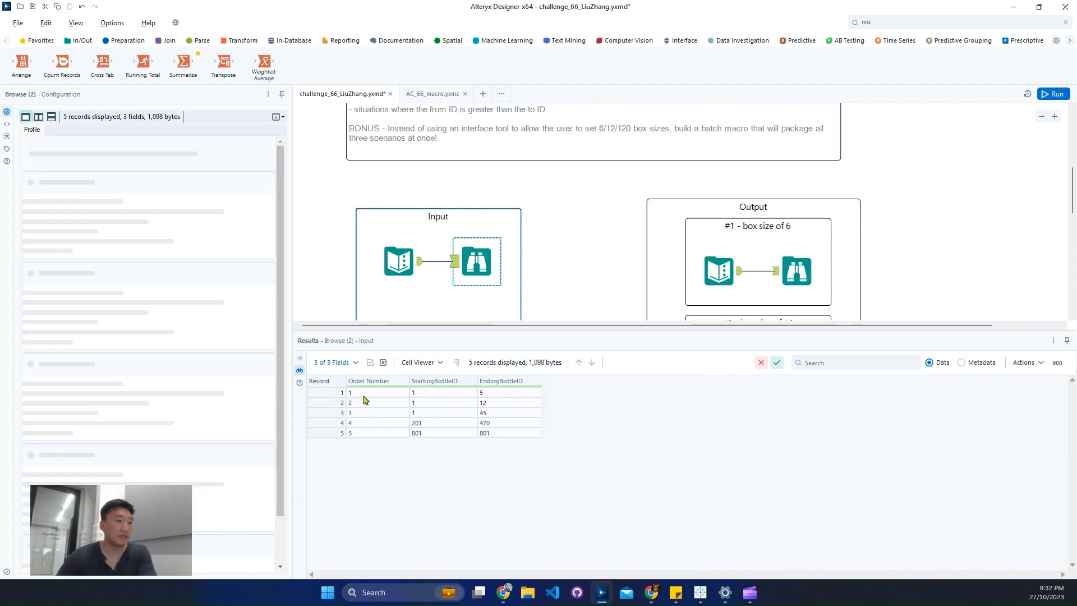
click(341, 403)
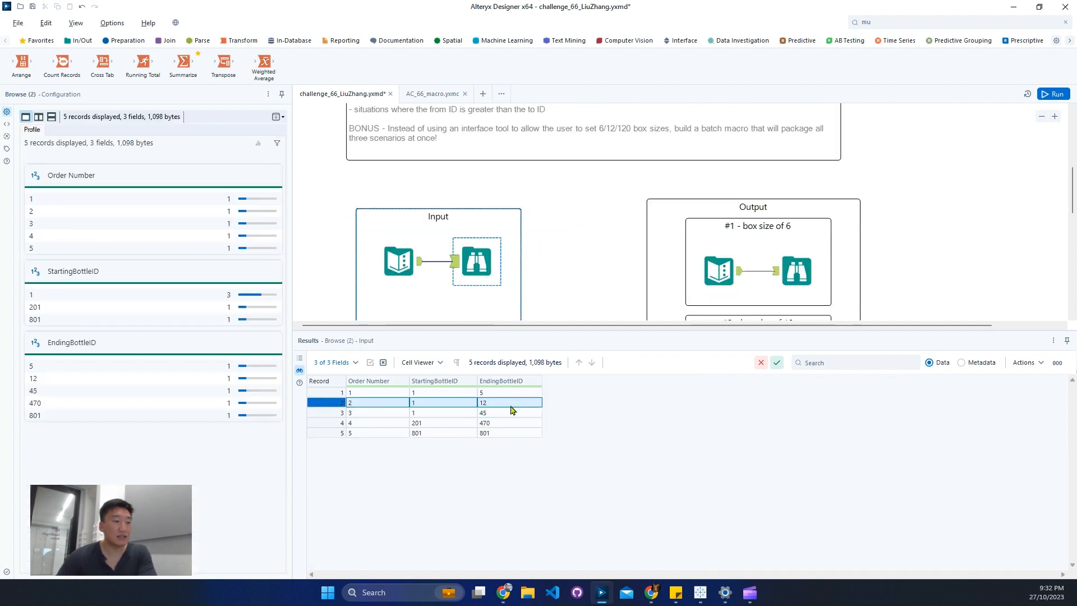
right_click(482, 407)
click(558, 418)
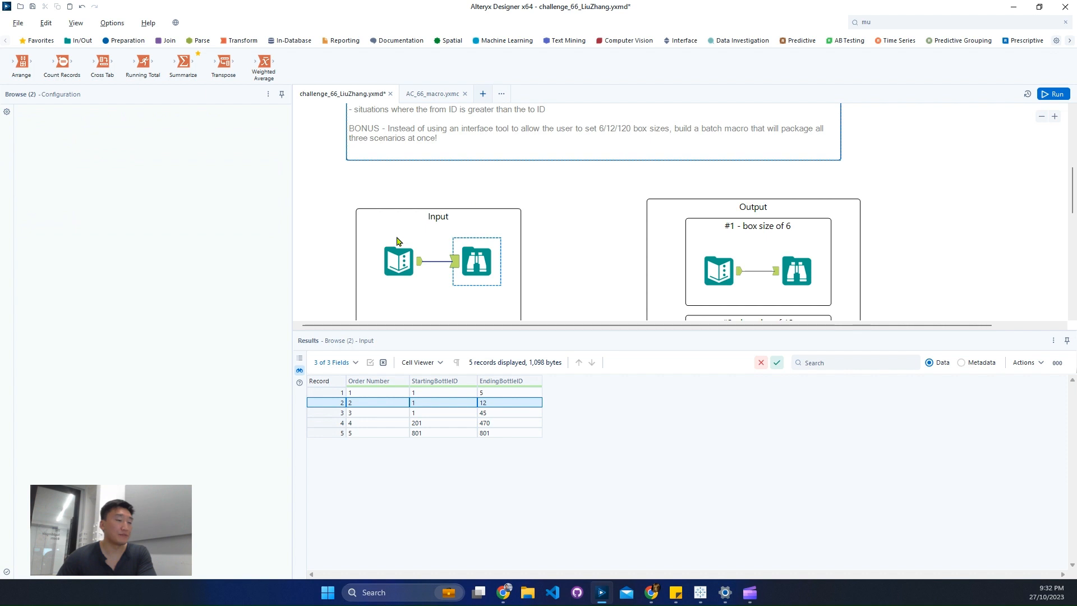
Create a new workflow, paste the copied record as a Text Input tool, and run it.
key(ctrl+n)
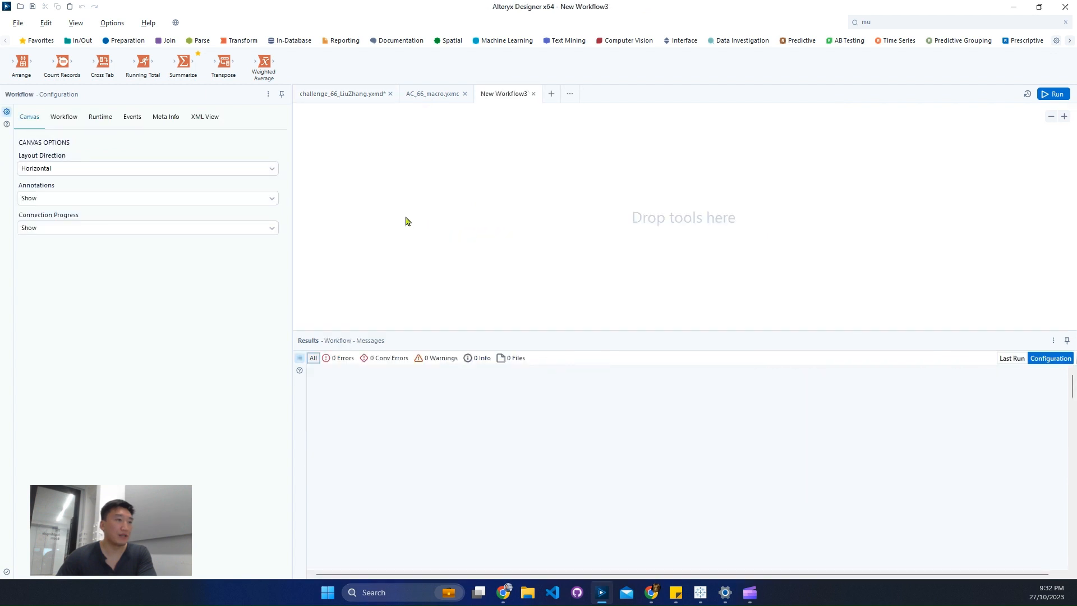
right_click(405, 215)
click(457, 229)
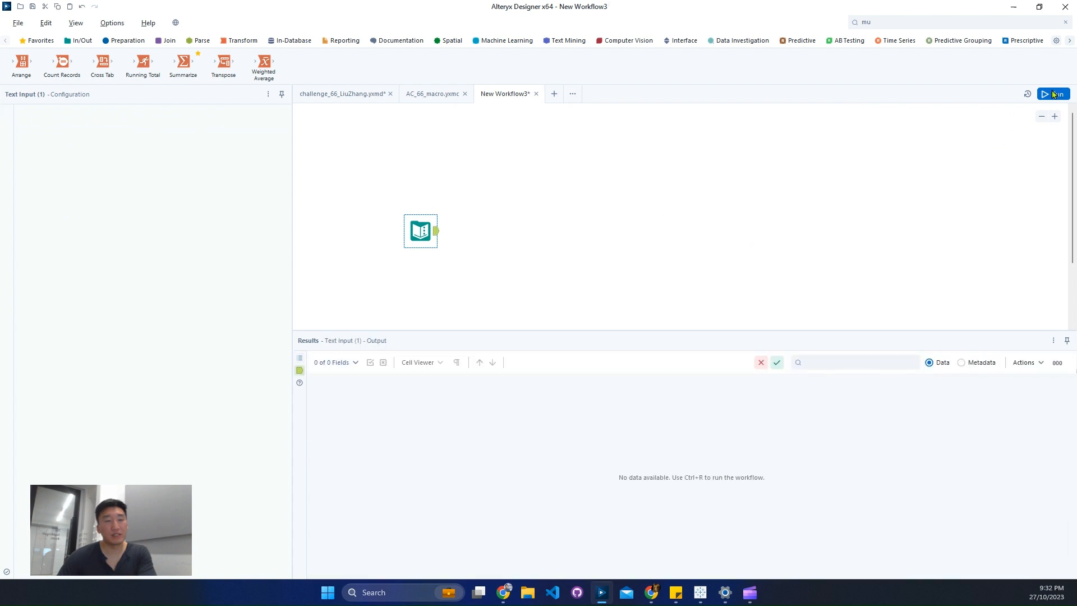
click(1053, 94)
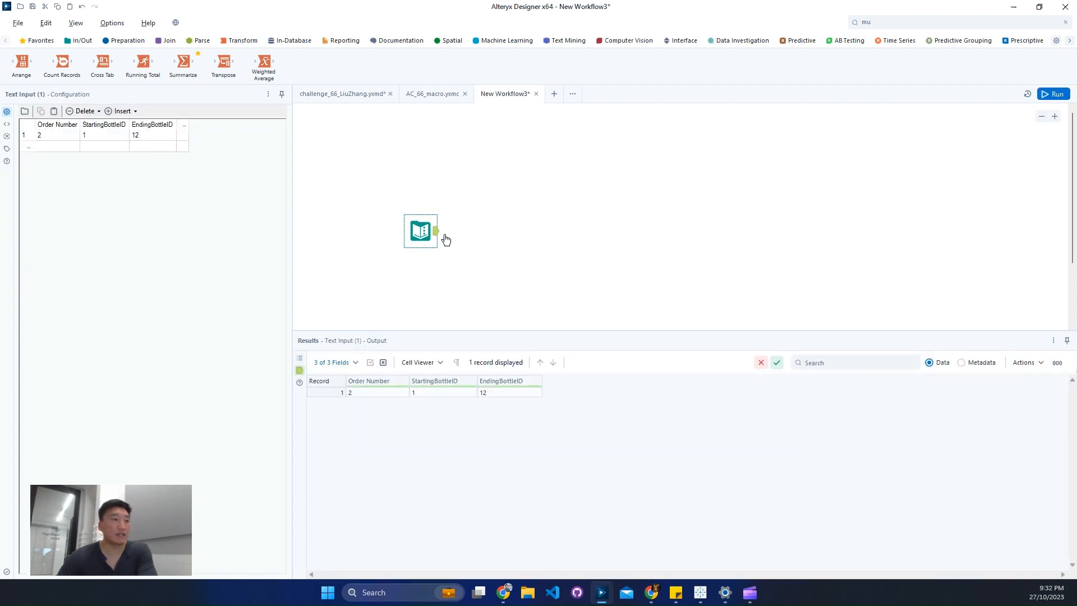
drag(422, 231, 395, 217)
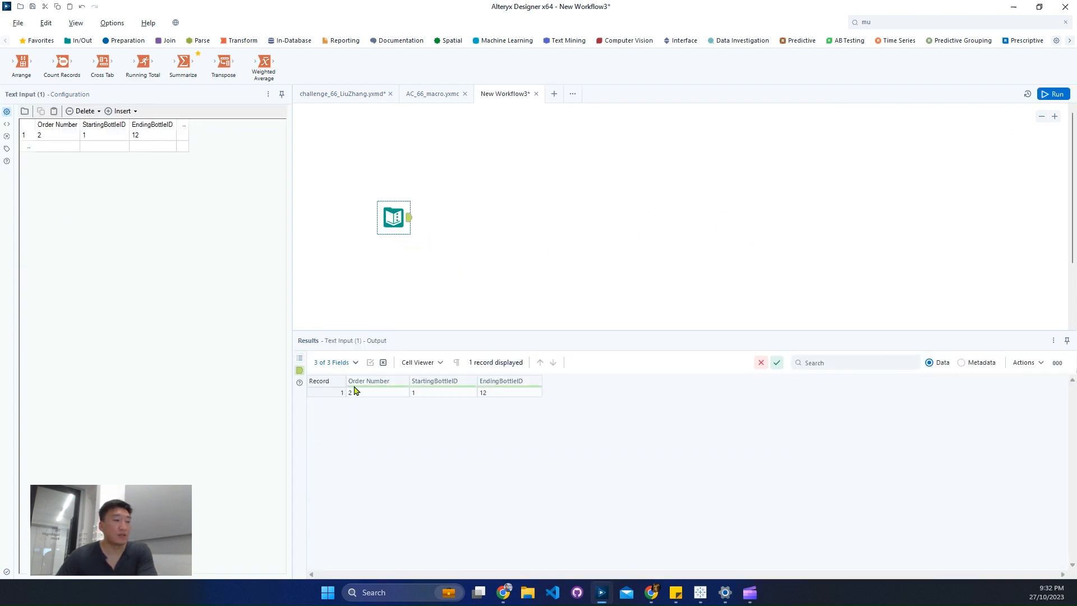
click(511, 395)
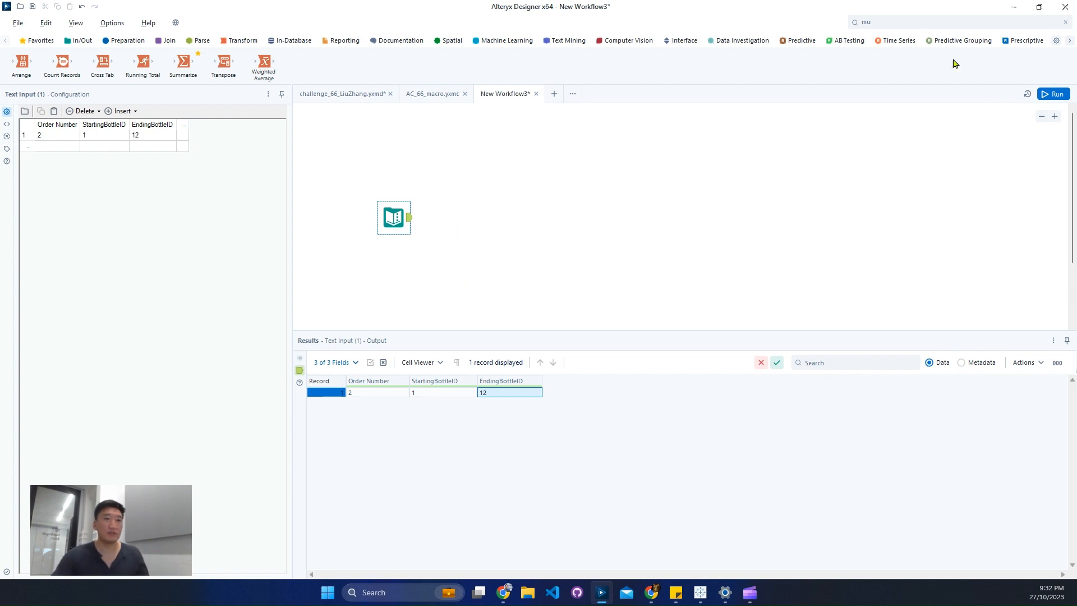
Find the Formula tool and connect it after the Text Input tool.
click(897, 18)
text(for)
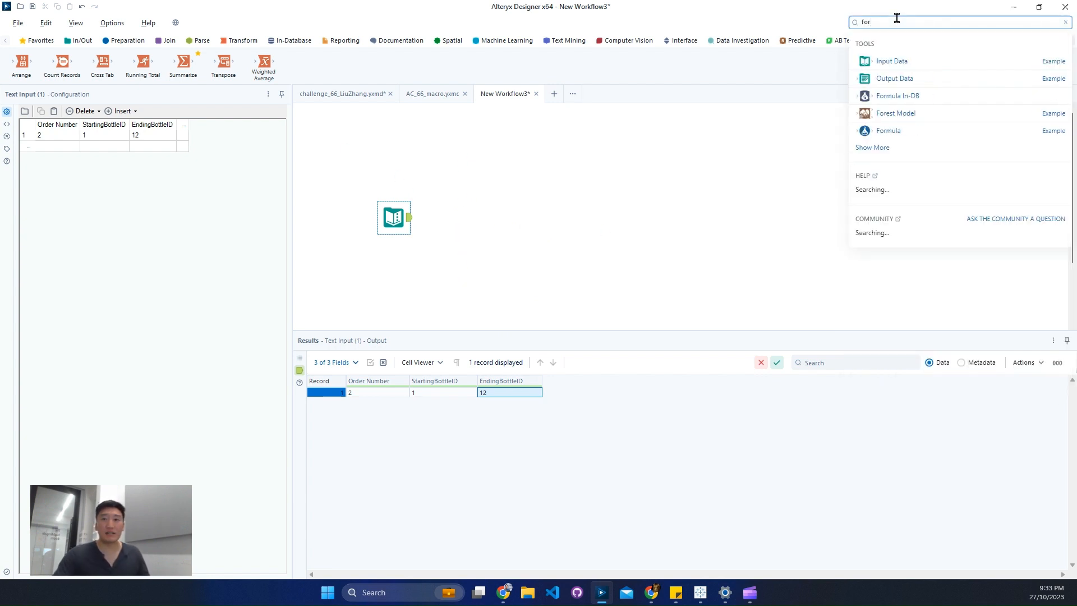
drag(865, 107, 449, 220)
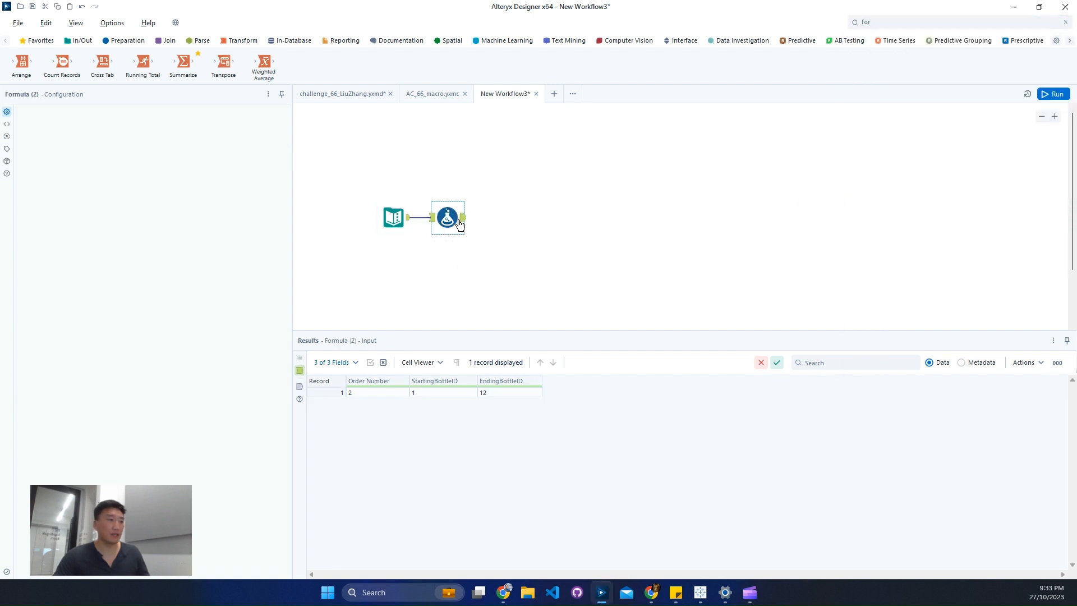
Add a new output column named Box Size to the Formula tool with the expression 6.
click(108, 124)
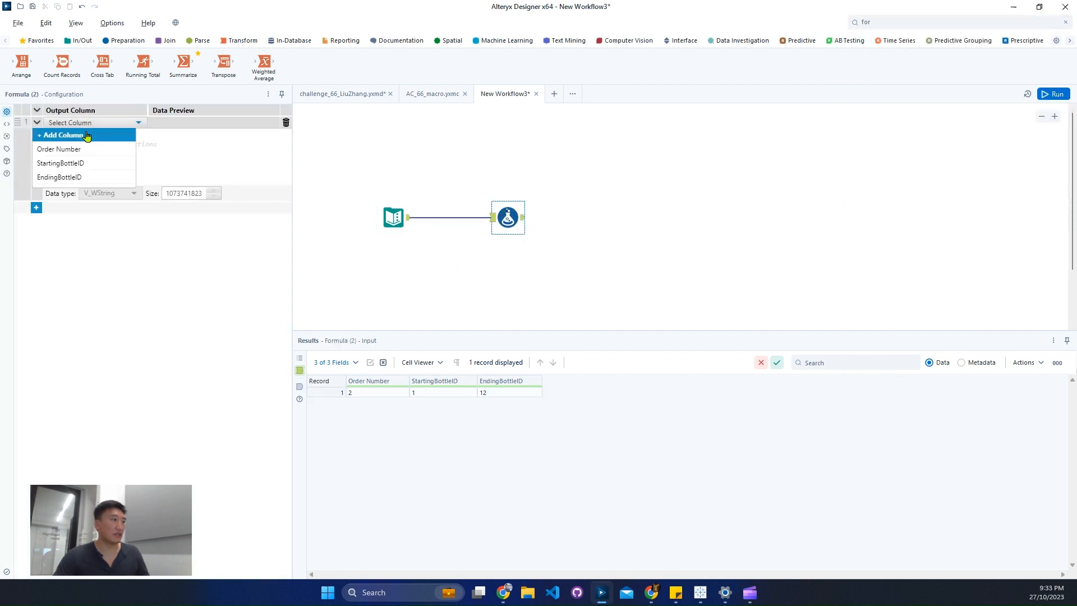
click(86, 124)
text(BOx)
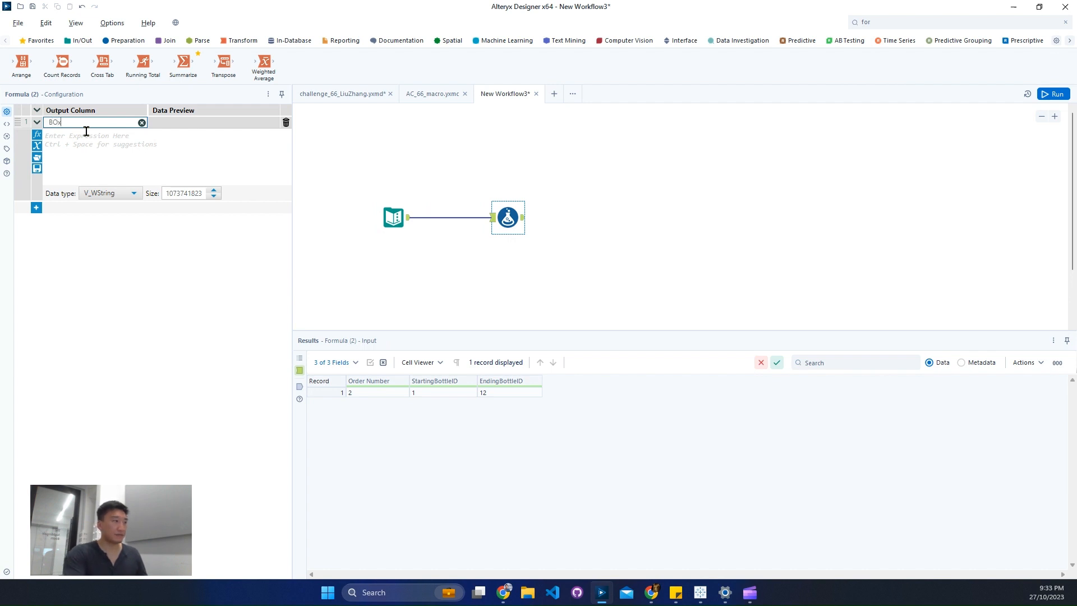
key(BackSpace)
key(BackSpace)
text(ox Siz)
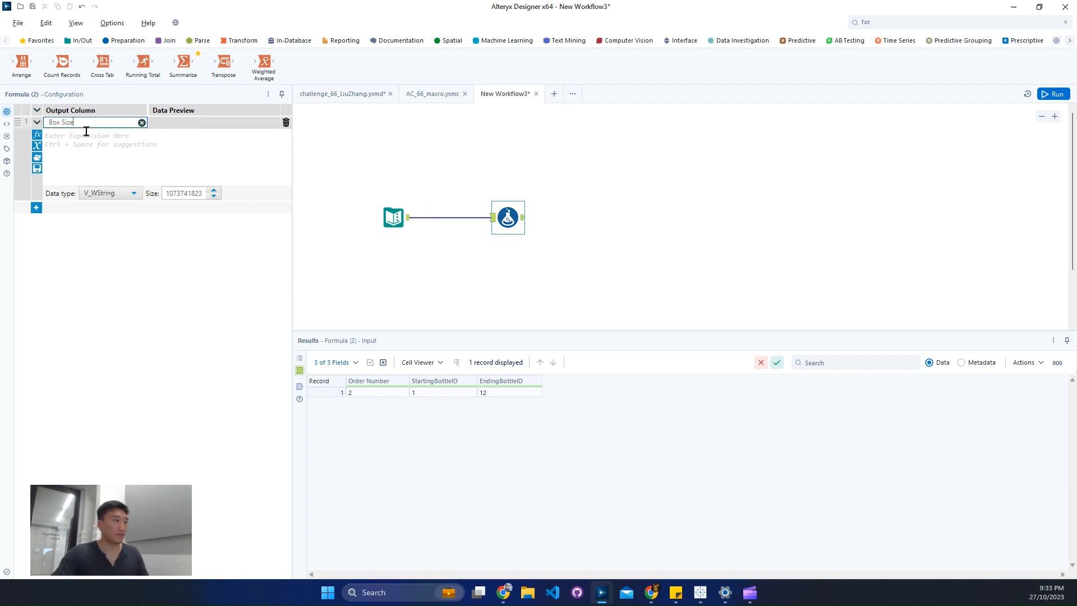
text(e)
click(92, 146)
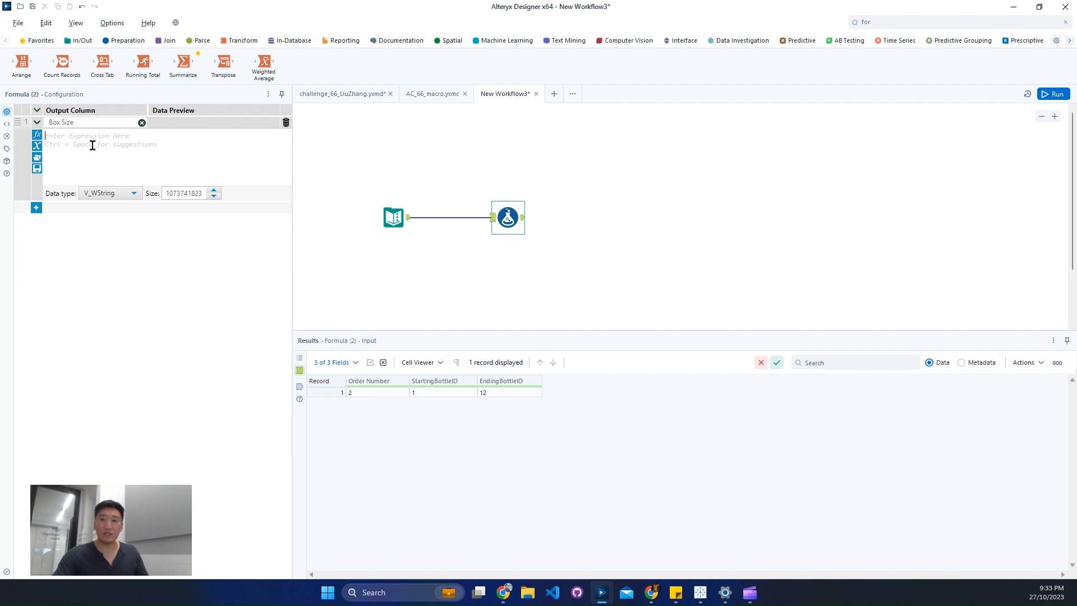
text(6)
Set the Box Size column's data type to Int64 and move the Formula tool closer to the Text Input.
click(107, 194)
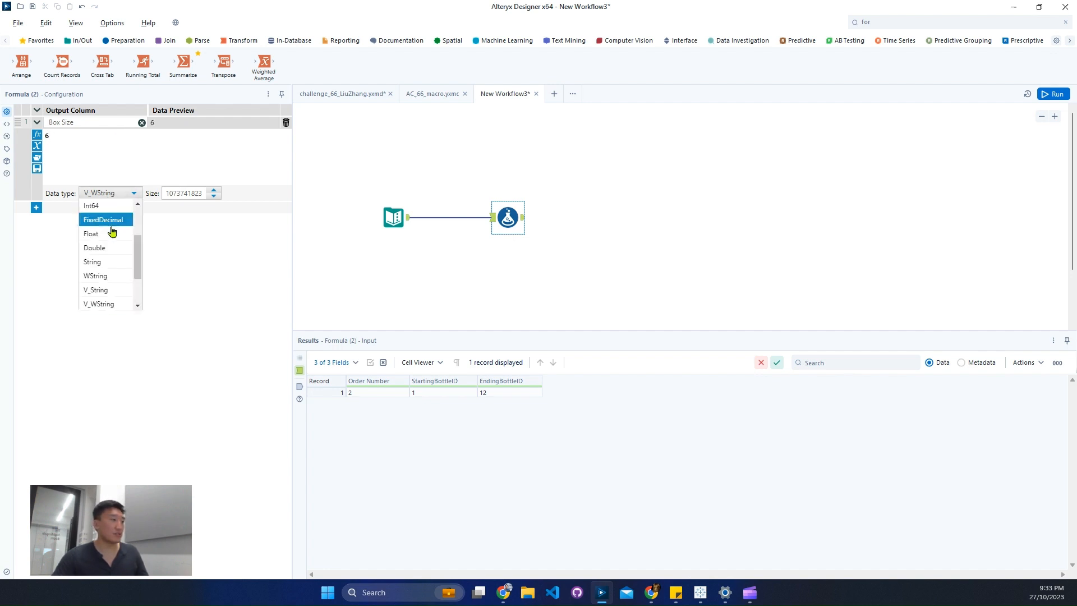
scroll(113, 238, up, 2)
click(106, 275)
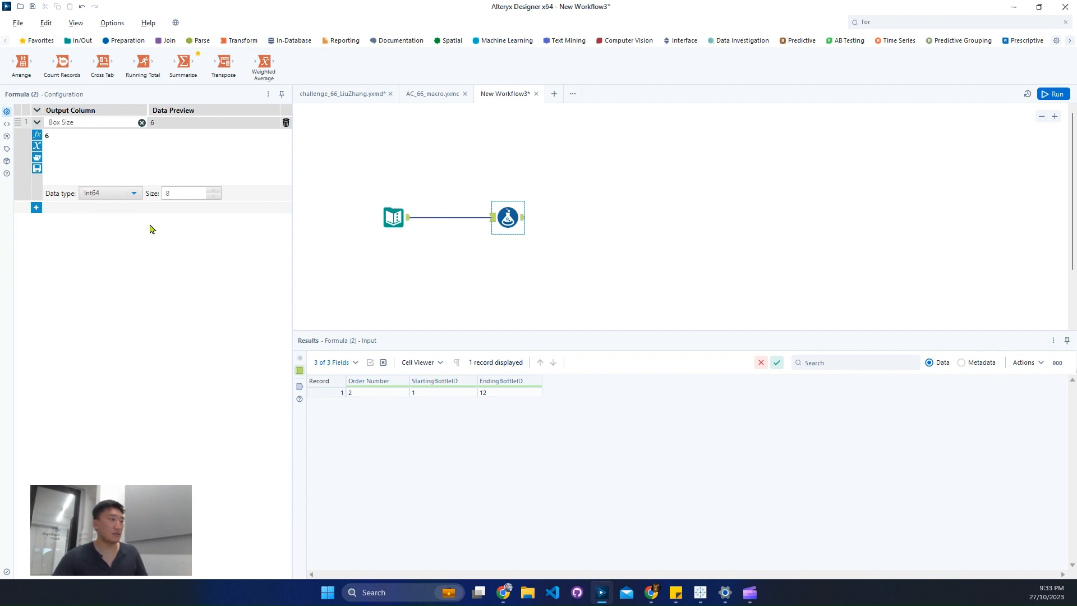
click(117, 194)
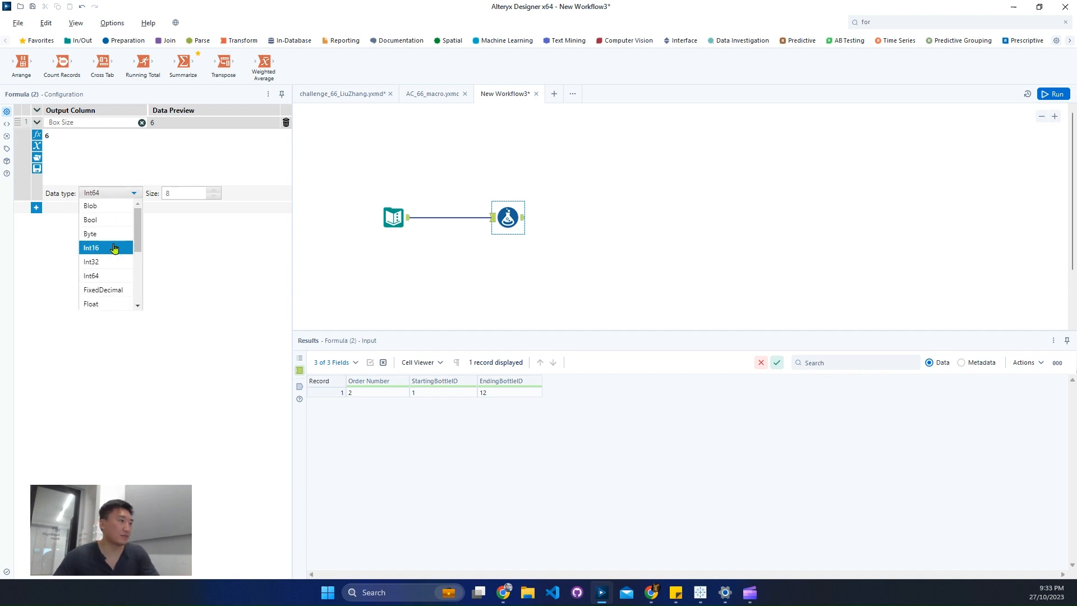
click(114, 247)
click(119, 196)
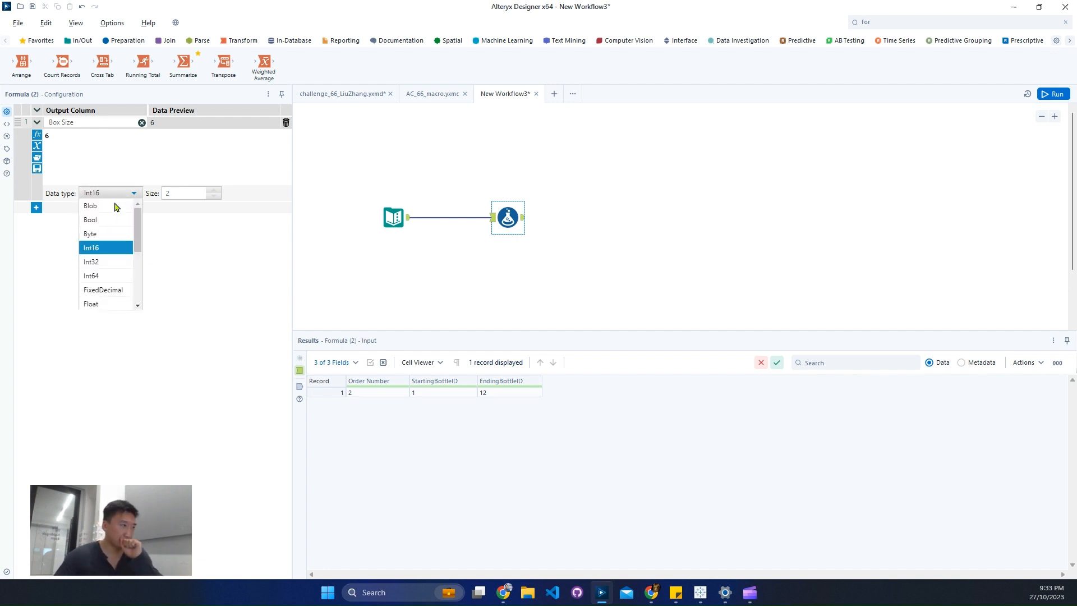
click(93, 276)
drag(511, 218, 478, 217)
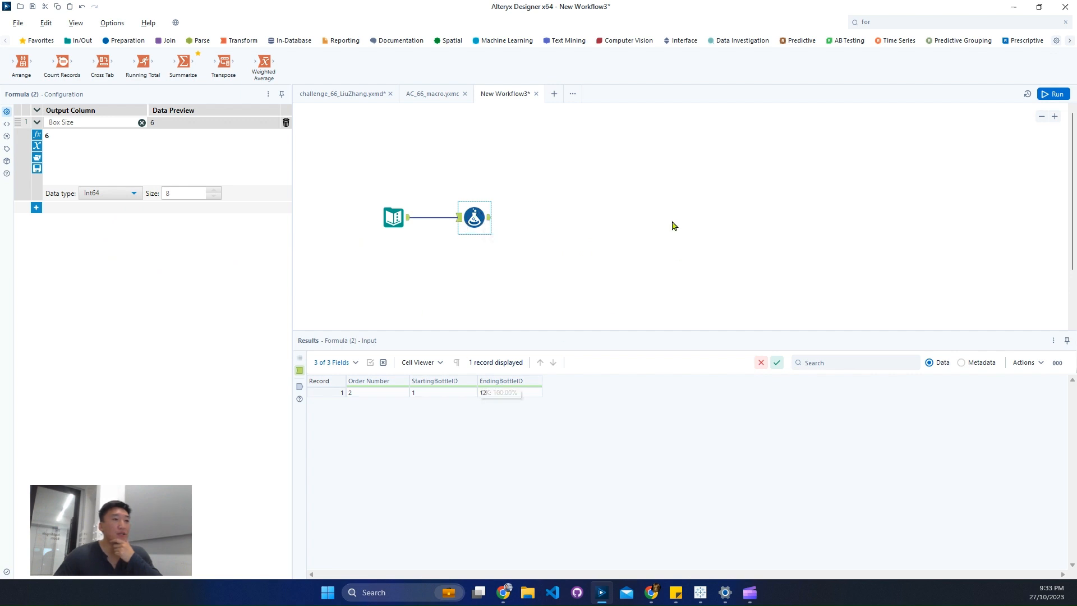
Add a second output column named "# of Items" to the Formula tool.
click(37, 209)
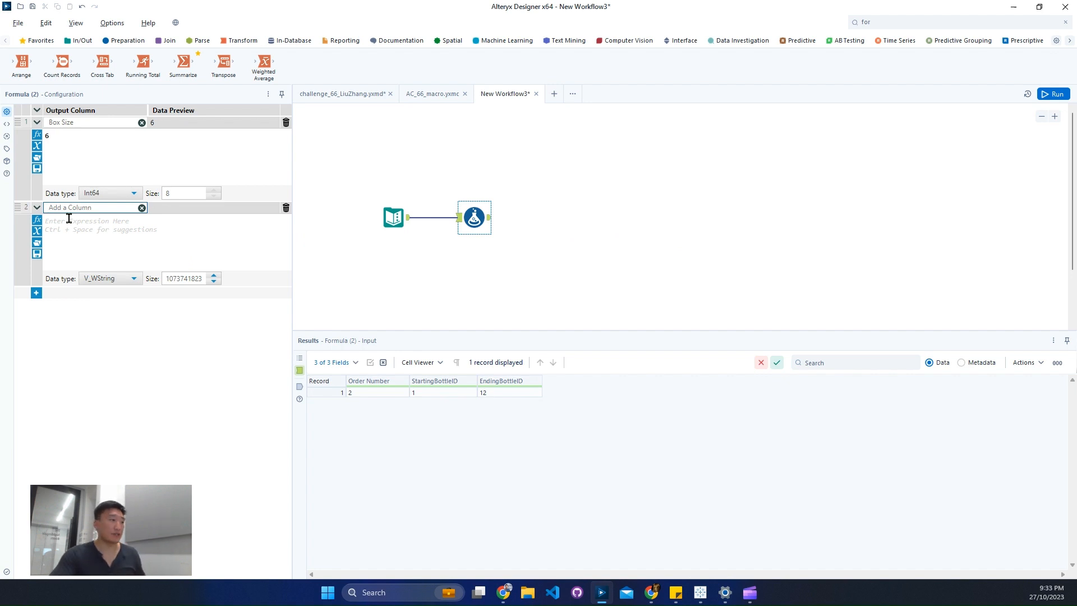
text(# o)
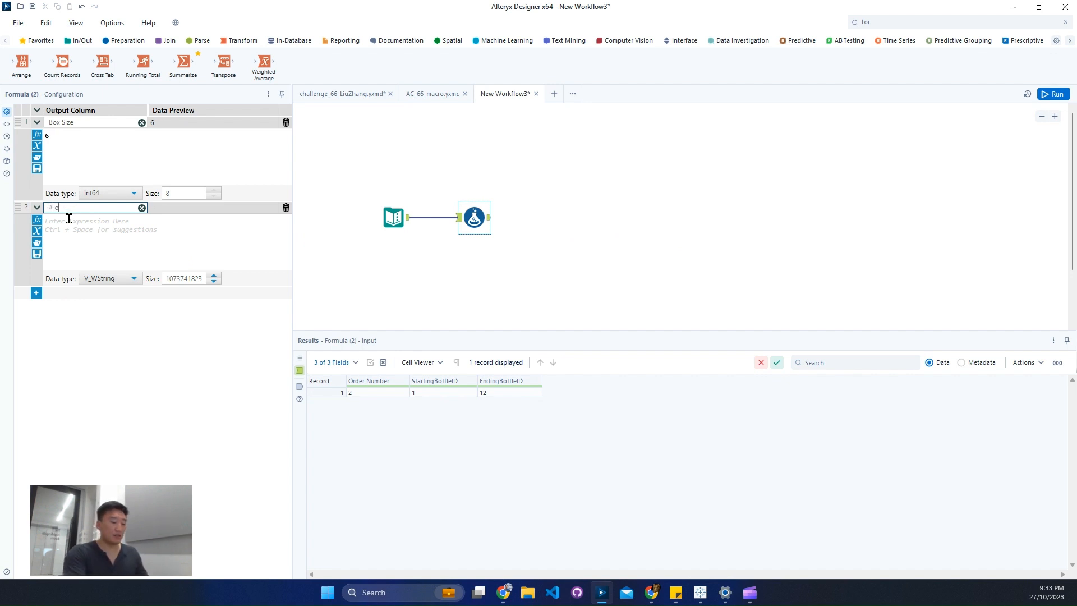
text(f Items)
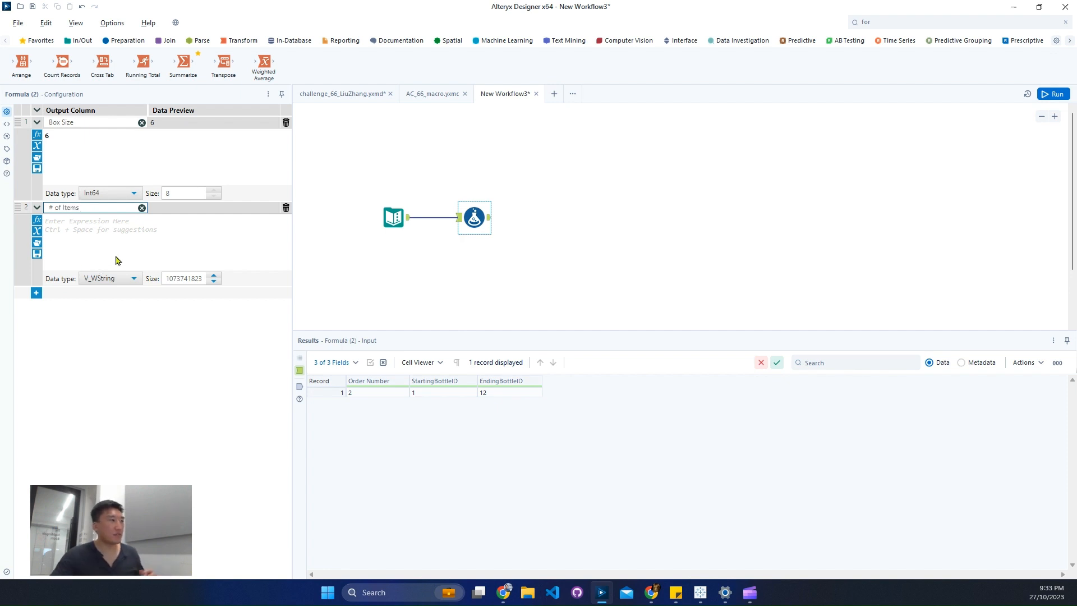
Enter the expression [EndingBottleID]-[StartingBottleID]+1 for the # of Items column.
click(139, 247)
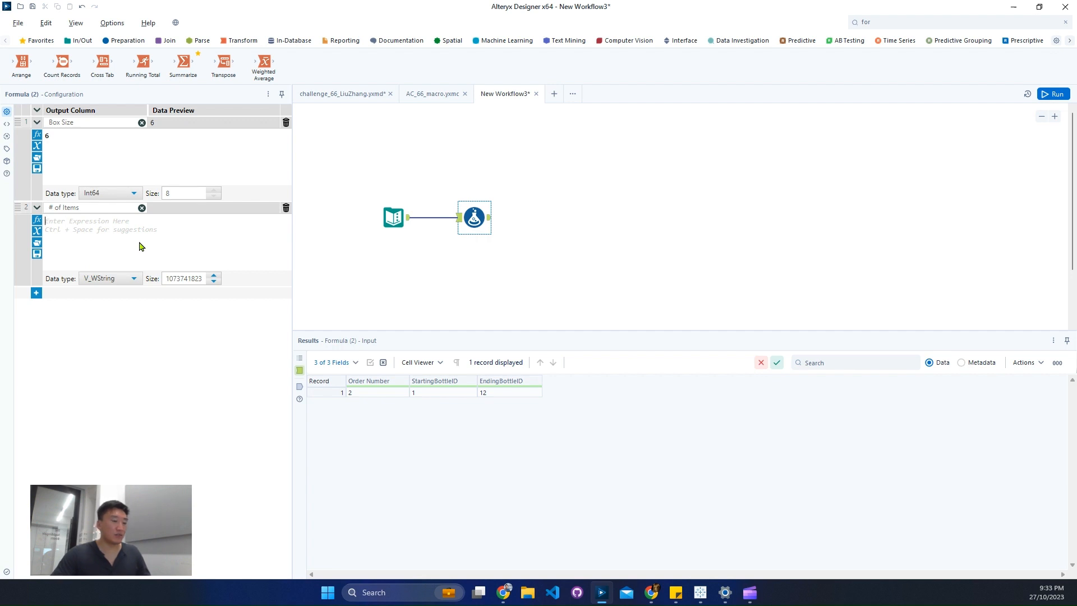
text([)
key(Down)
key(Return)
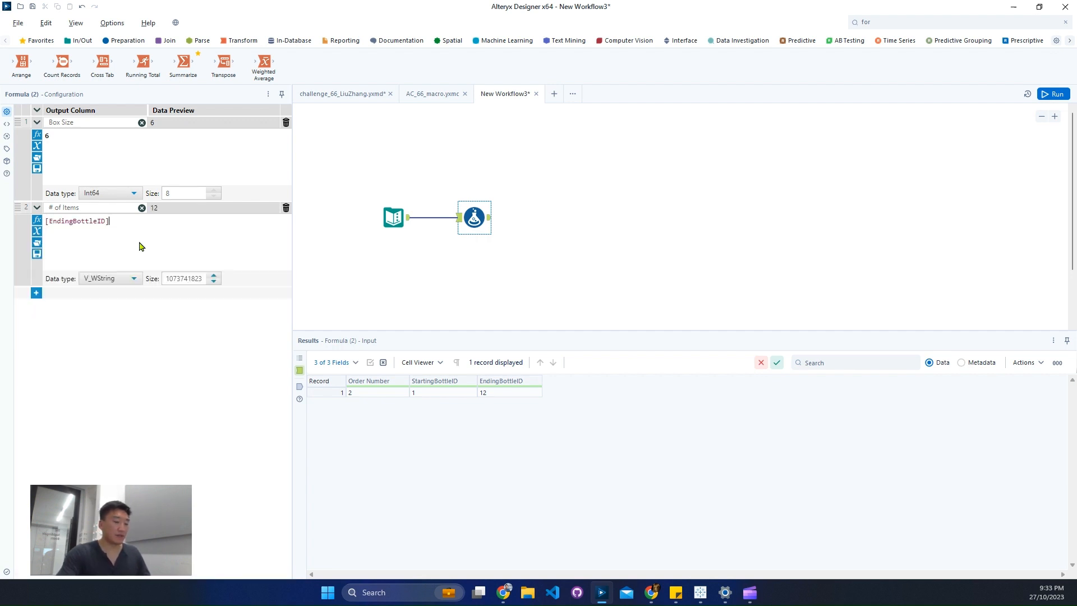
text(-star)
key(Down)
key(Down)
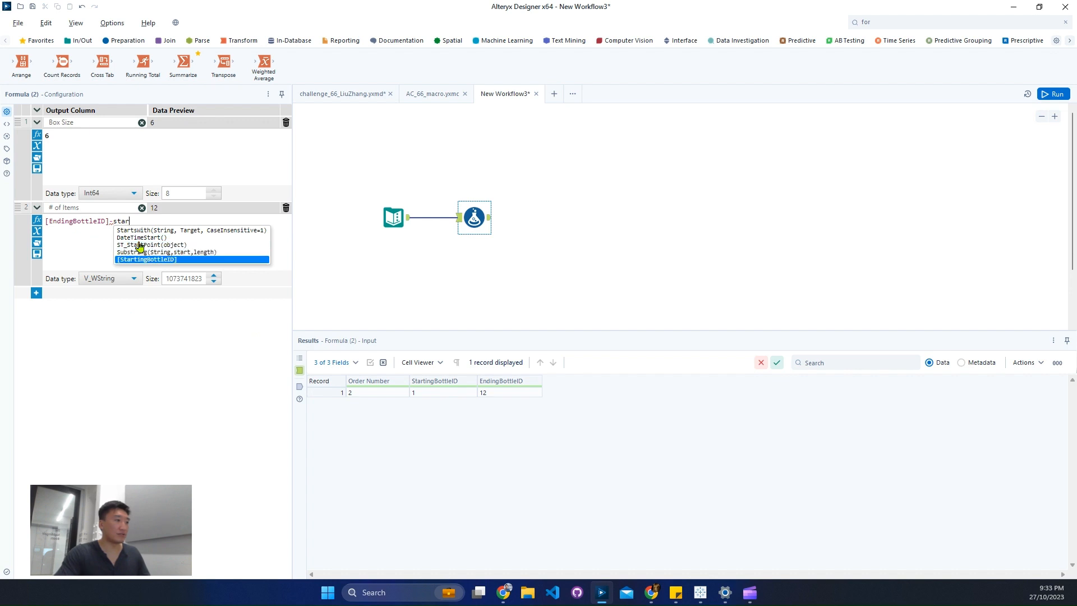
key(Return)
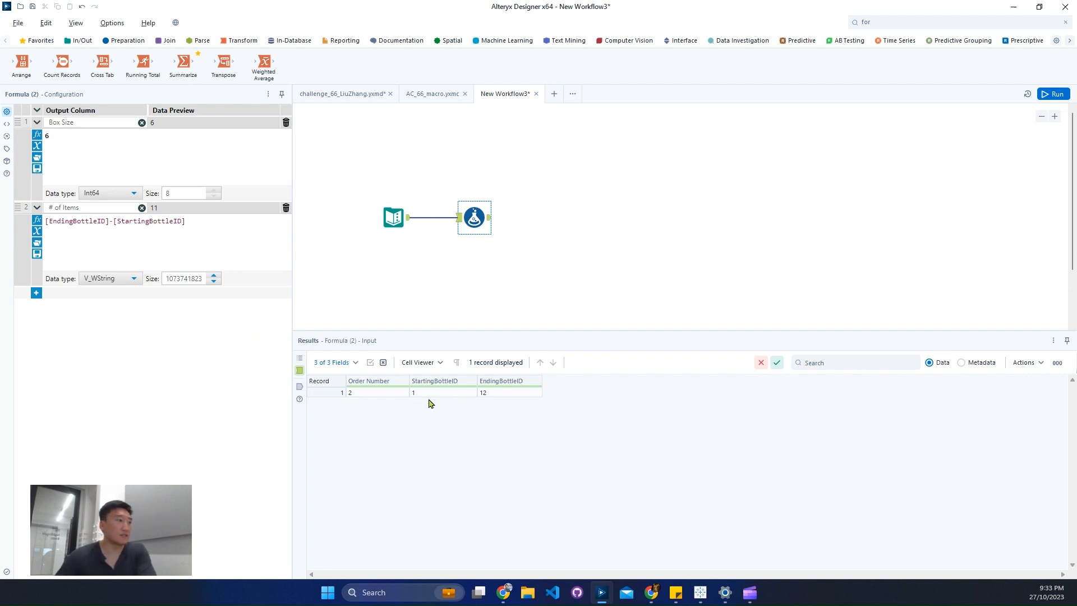
text(+)
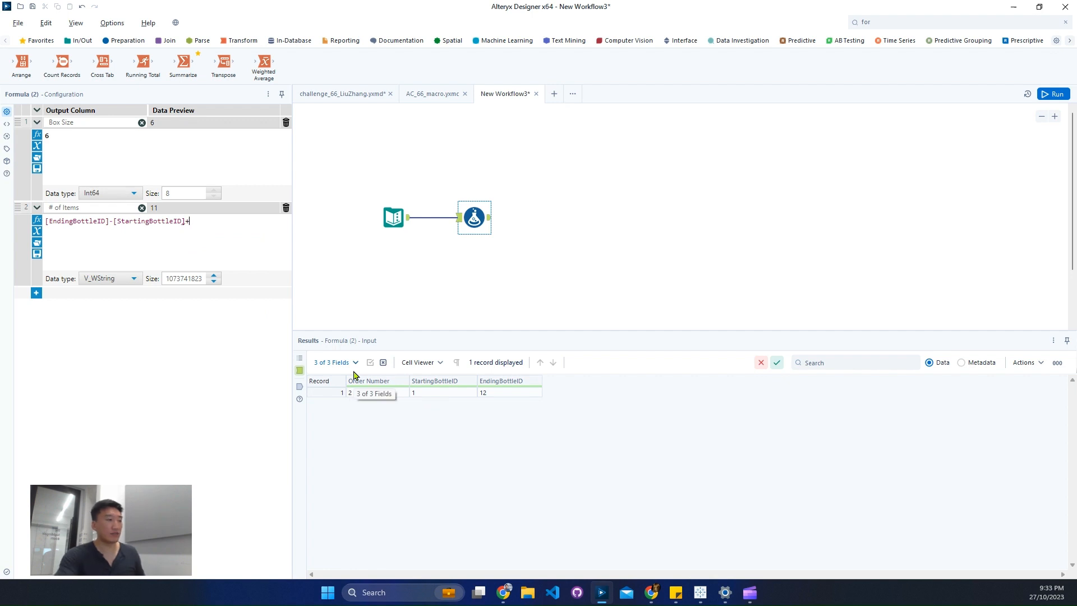
text(1)
Set the data type of the # of Items column to Int64.
click(107, 279)
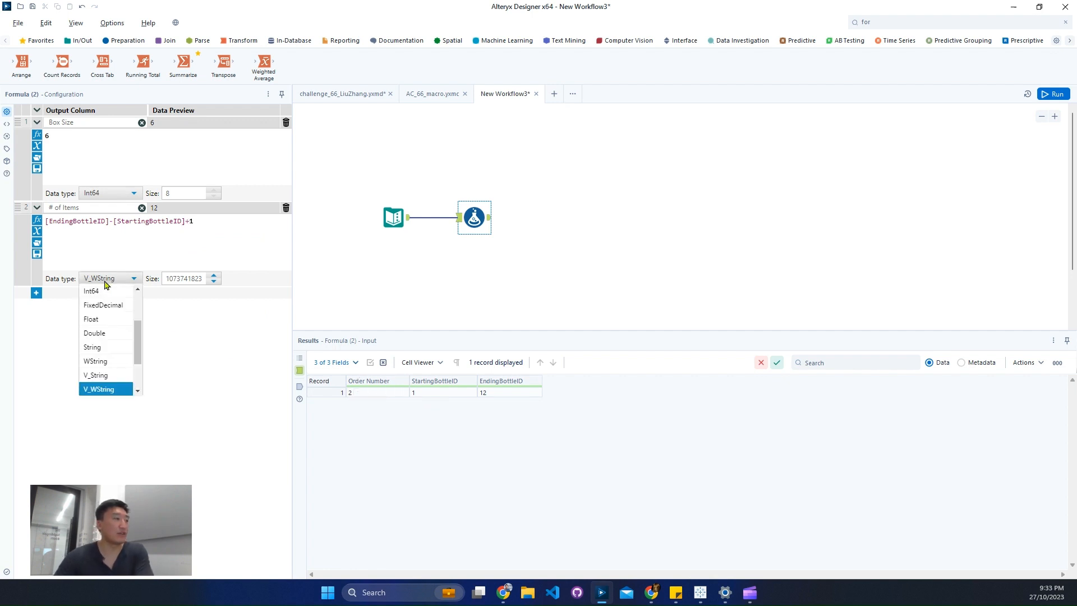
scroll(108, 339, up, 2)
click(107, 347)
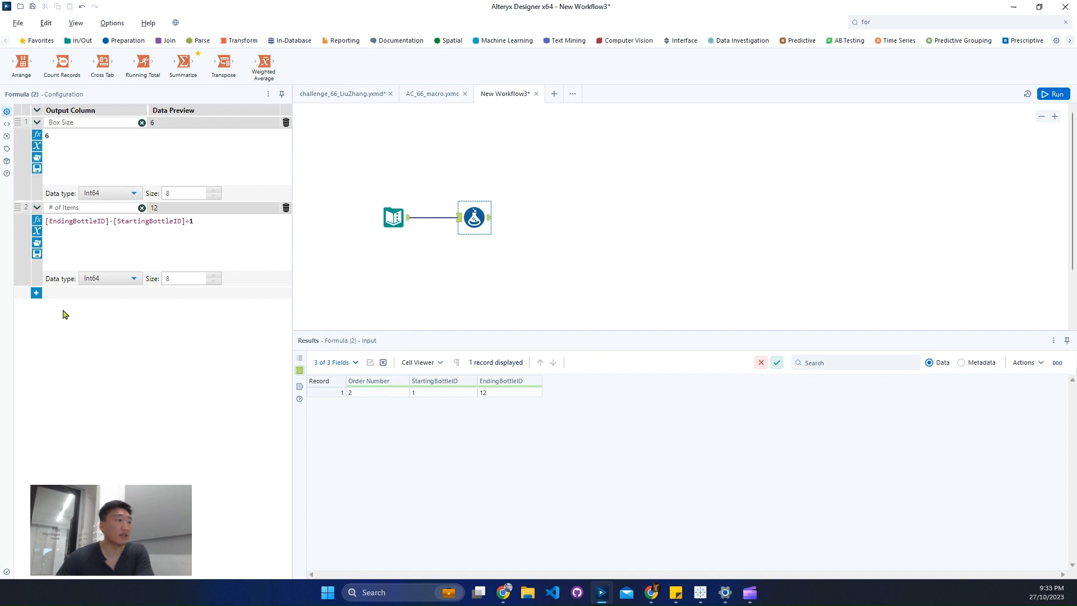
Add a third output column named "# of Boxes Needed" to the Formula tool.
click(37, 294)
click(66, 294)
click(75, 306)
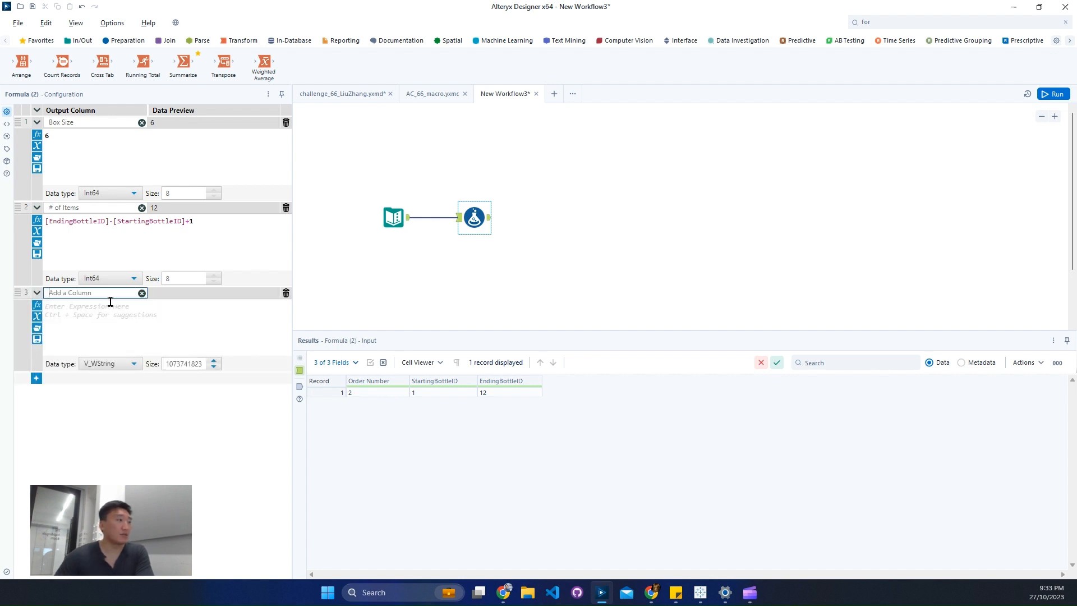
text(#)
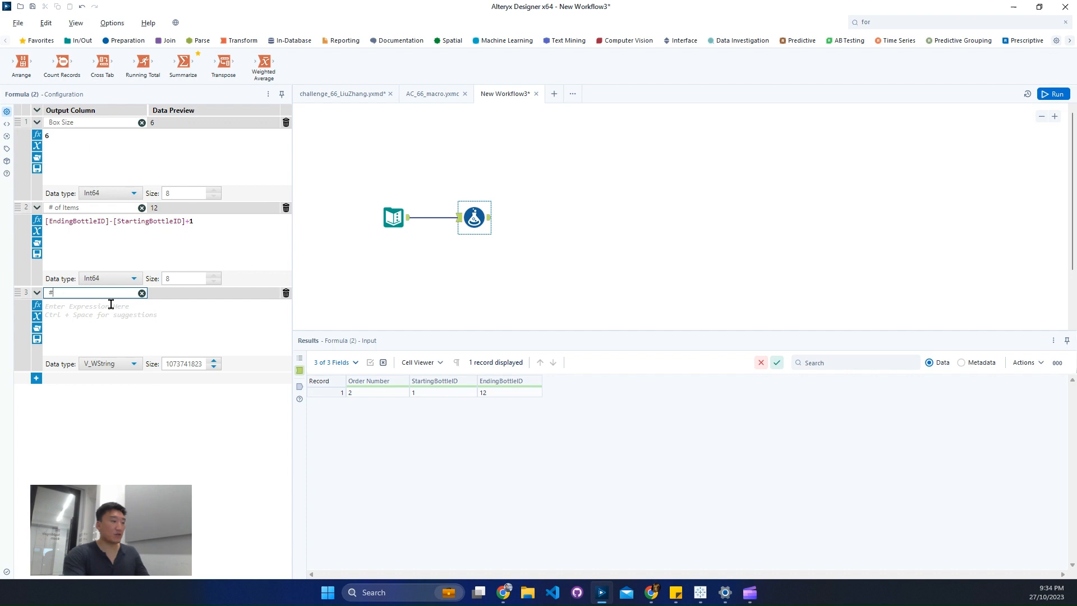
text( of Boxes n)
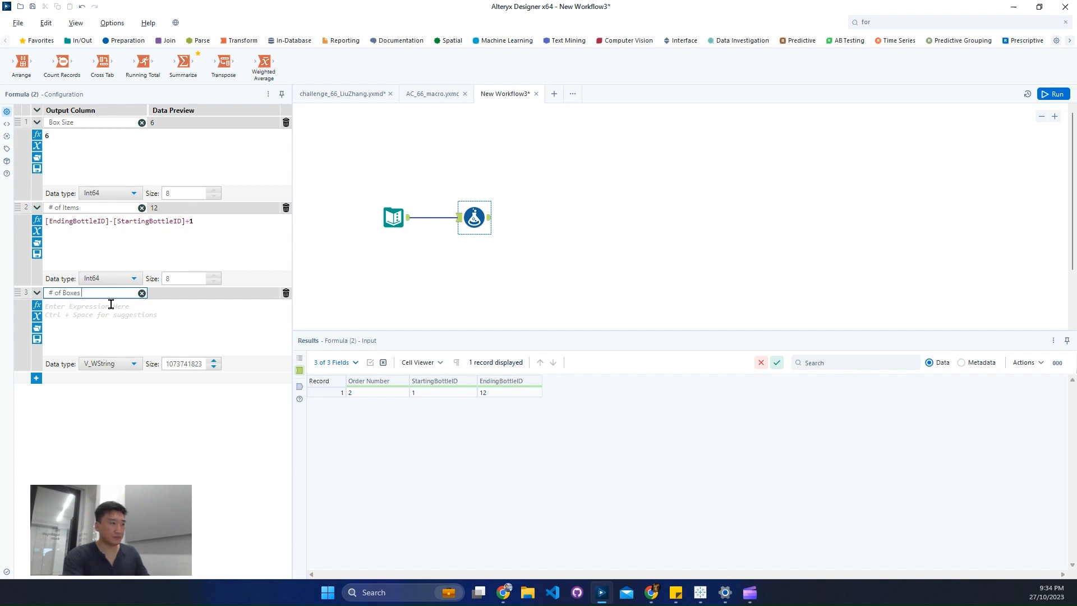
text(eed)
key(BackSpace)
key(BackSpace)
key(BackSpace)
key(BackSpace)
text(Needed)
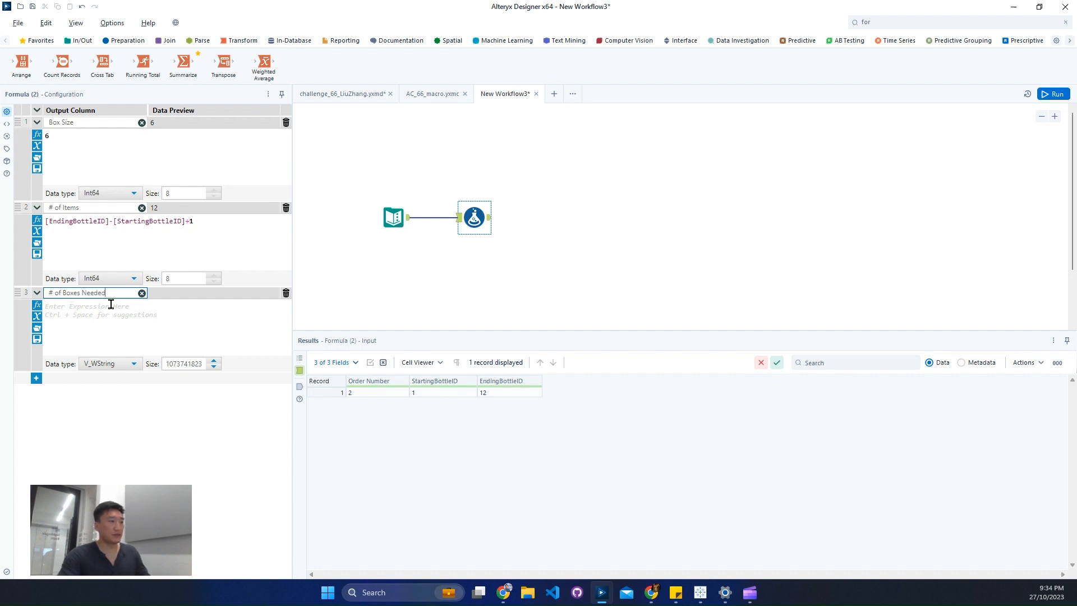
Enter the expression CEIL([# of Items]/[Box Size]) for the # of Boxes Needed column.
click(138, 309)
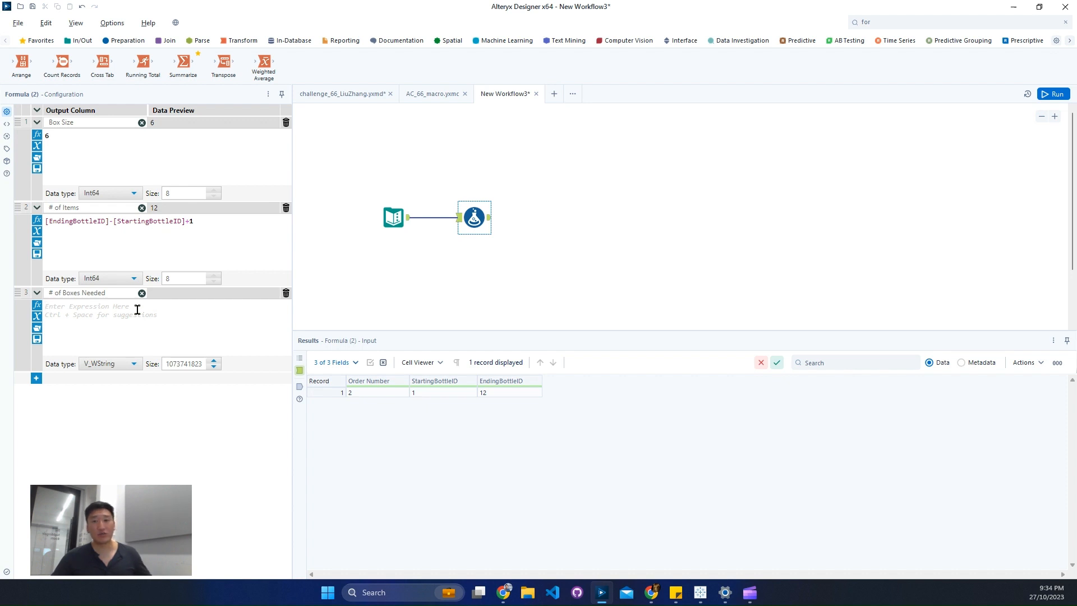
text(ceil)
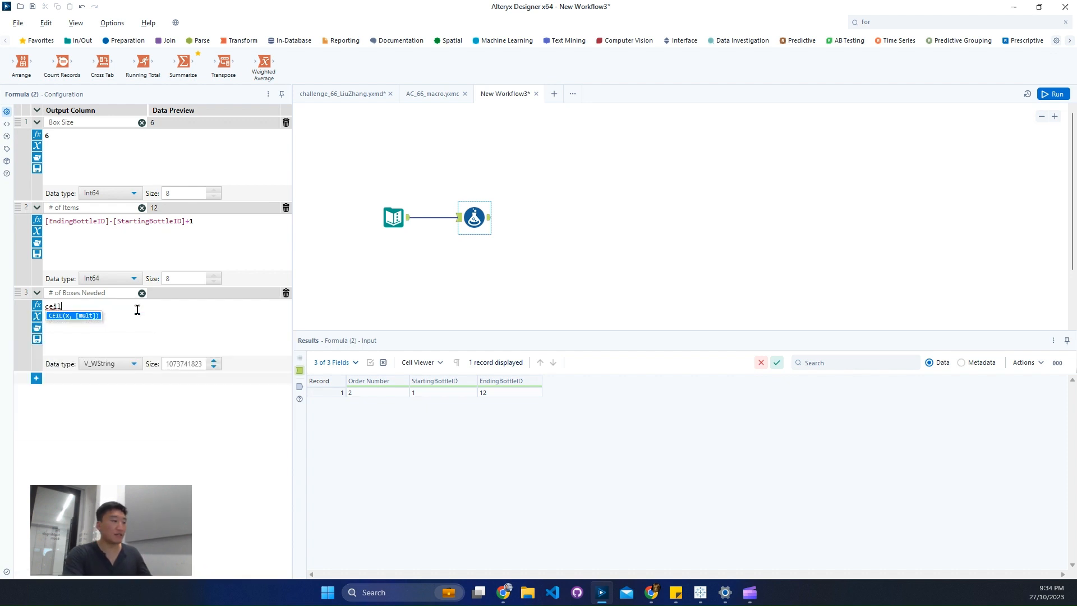
key(Return)
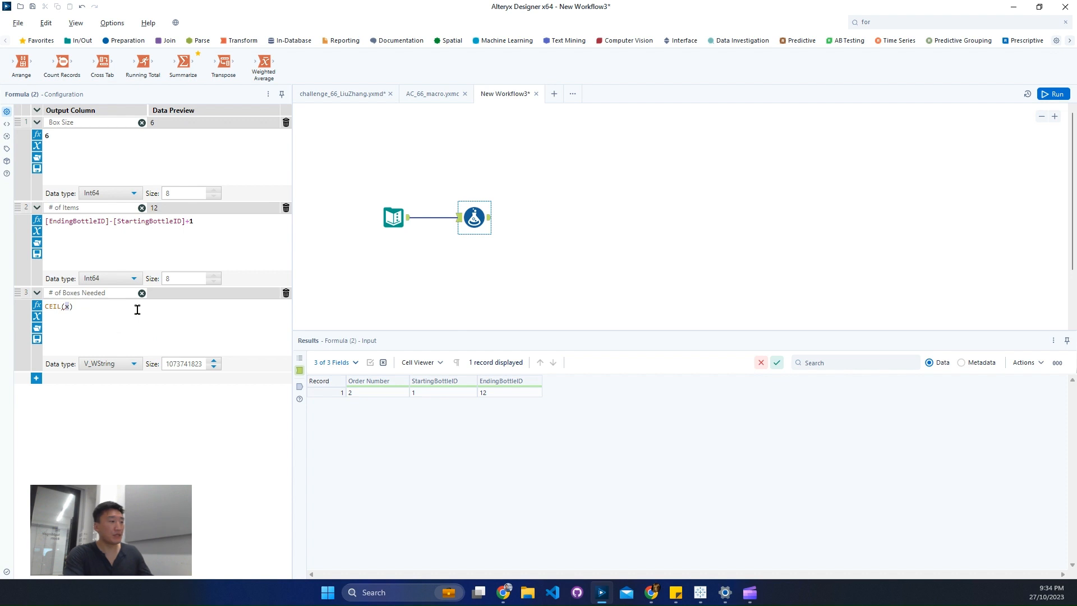
text([)
key(Return)
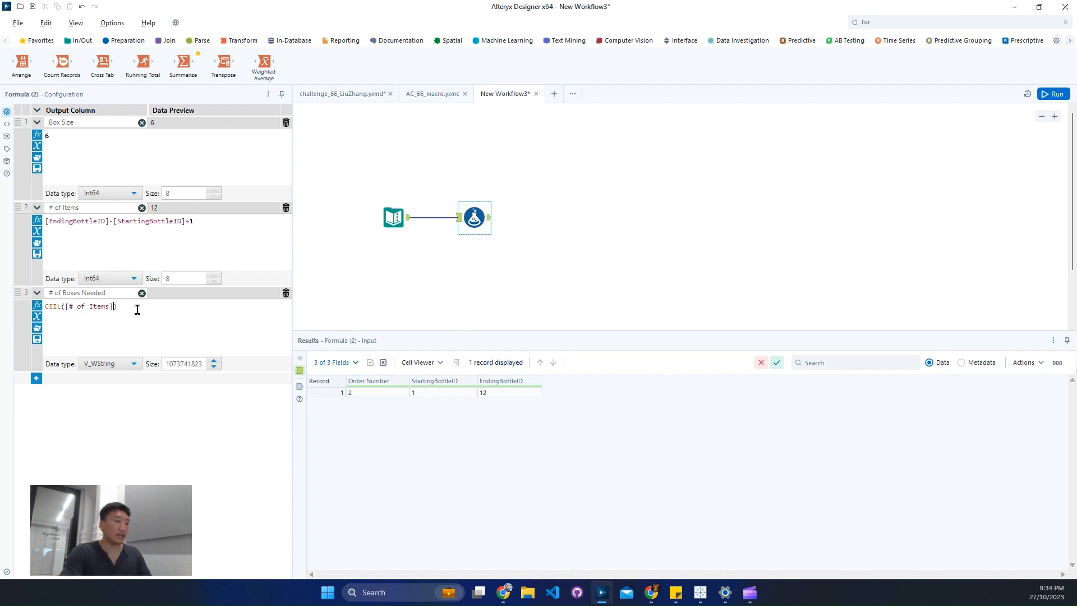
text(/[)
key(Return)
Set the # of Boxes Needed column's data type to Int64 and run the workflow to view the Formula tool's output.
click(108, 364)
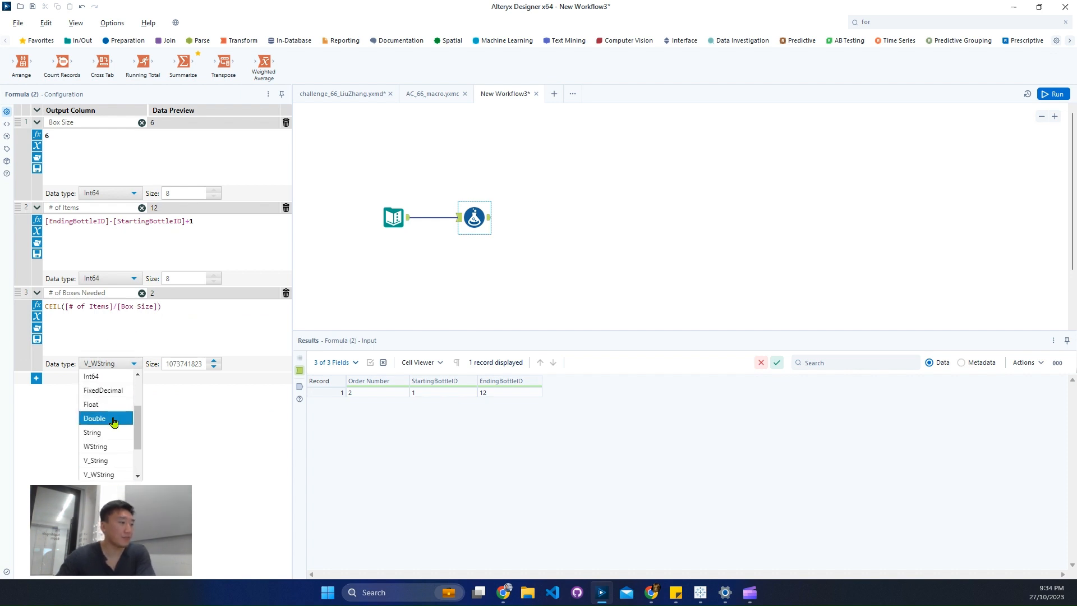
click(111, 376)
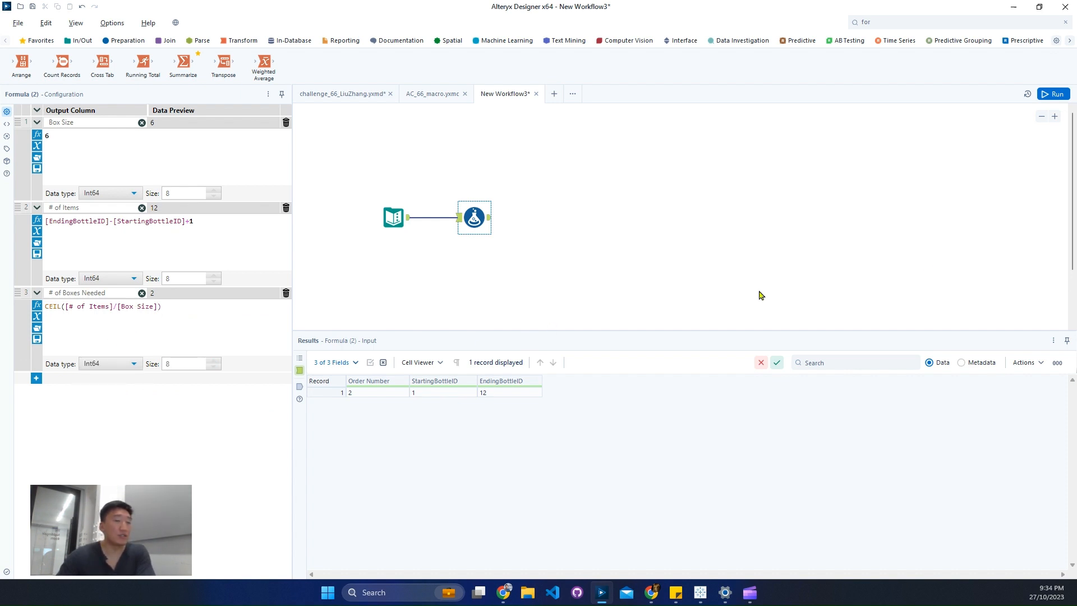
click(1053, 94)
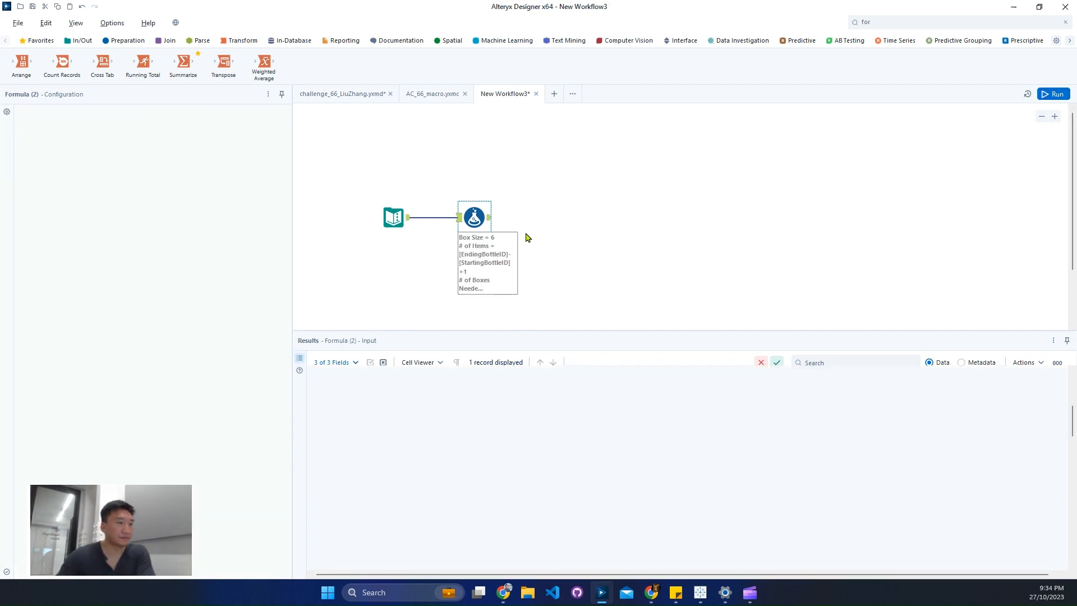
click(493, 252)
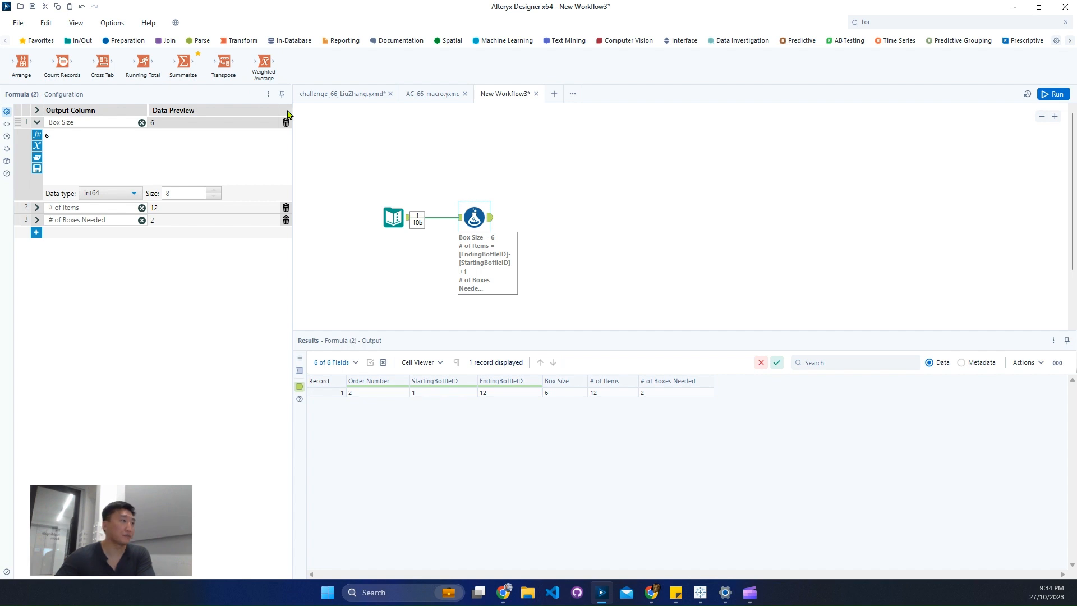
Connect a Generate Rows tool after the Formula tool and name its new field Box ID.
click(136, 46)
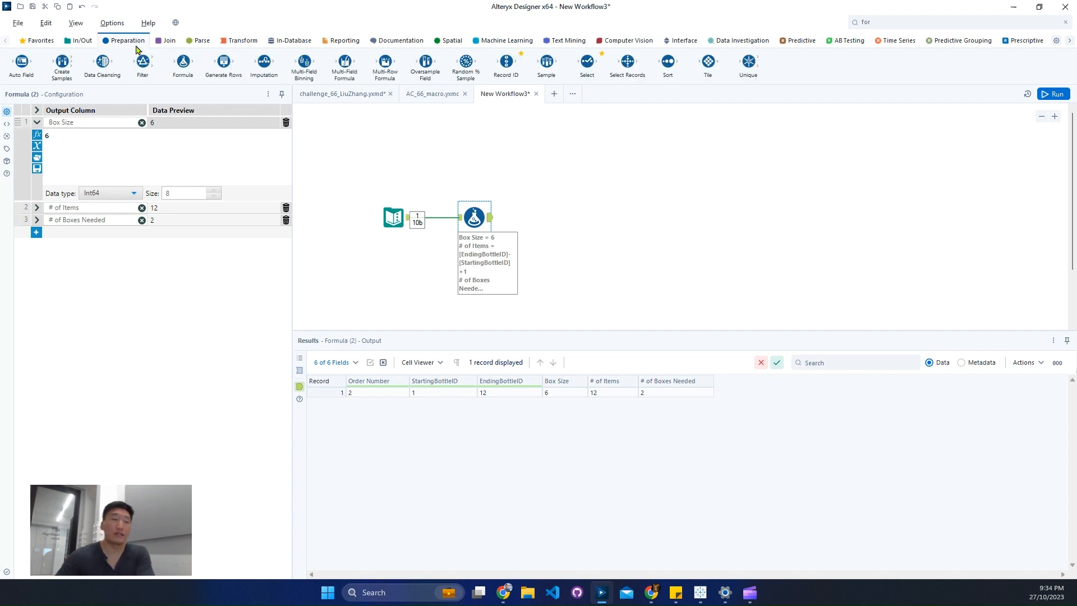
drag(223, 63, 536, 219)
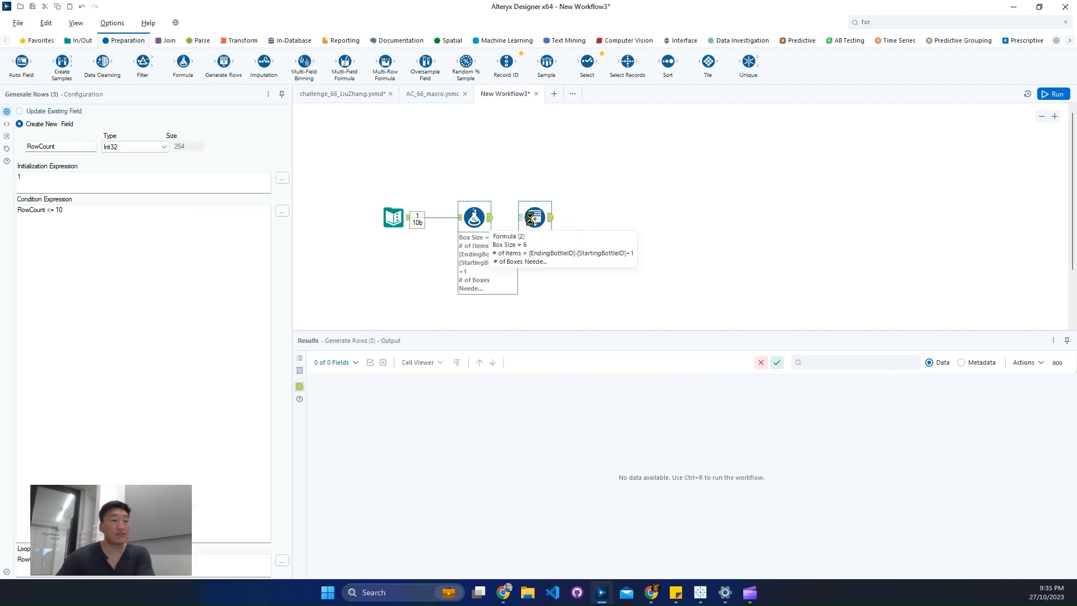
drag(530, 218, 547, 218)
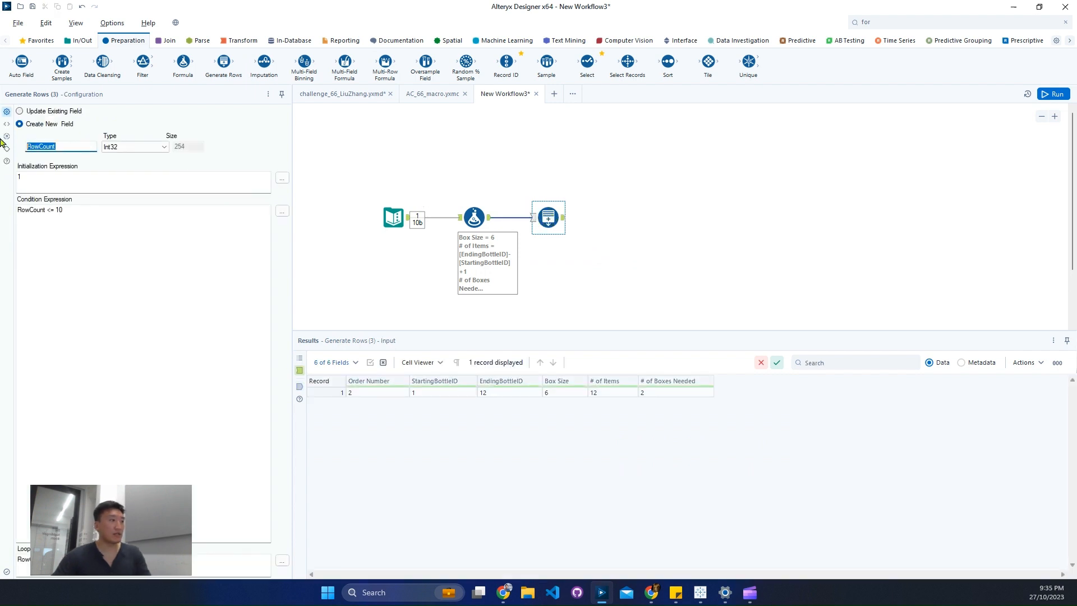
text(Box)
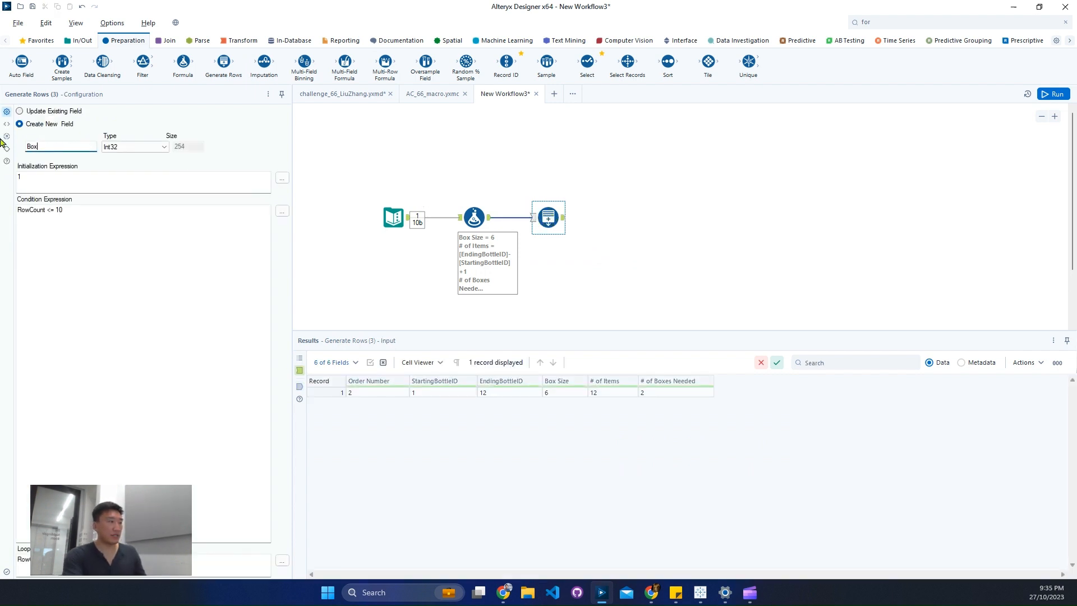
text( ID)
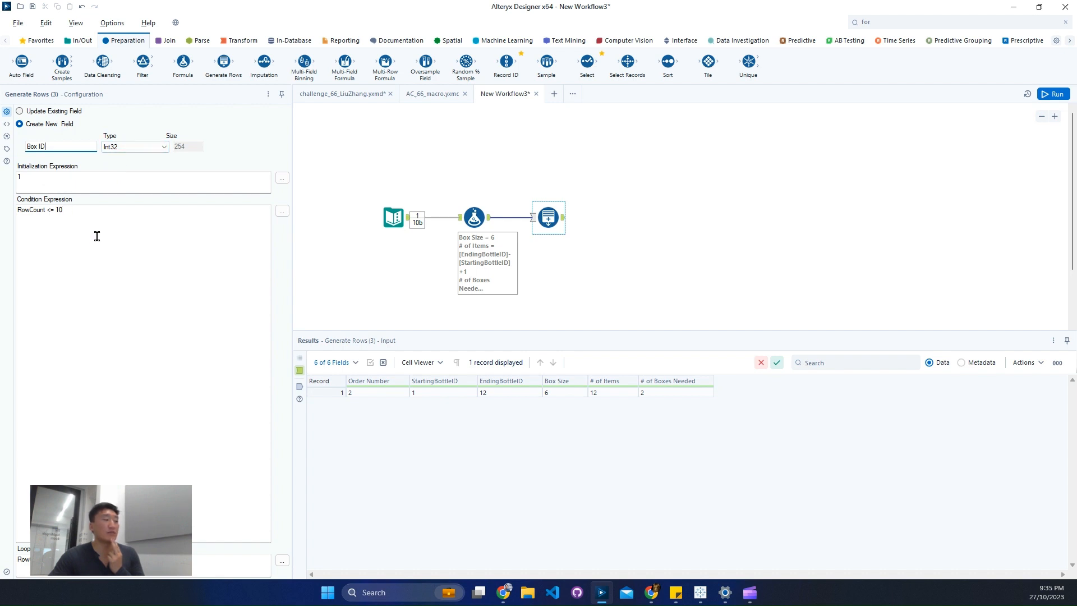
Replace the Generate Rows condition expression with [Box ID]<=[# of Boxes Needed].
click(282, 211)
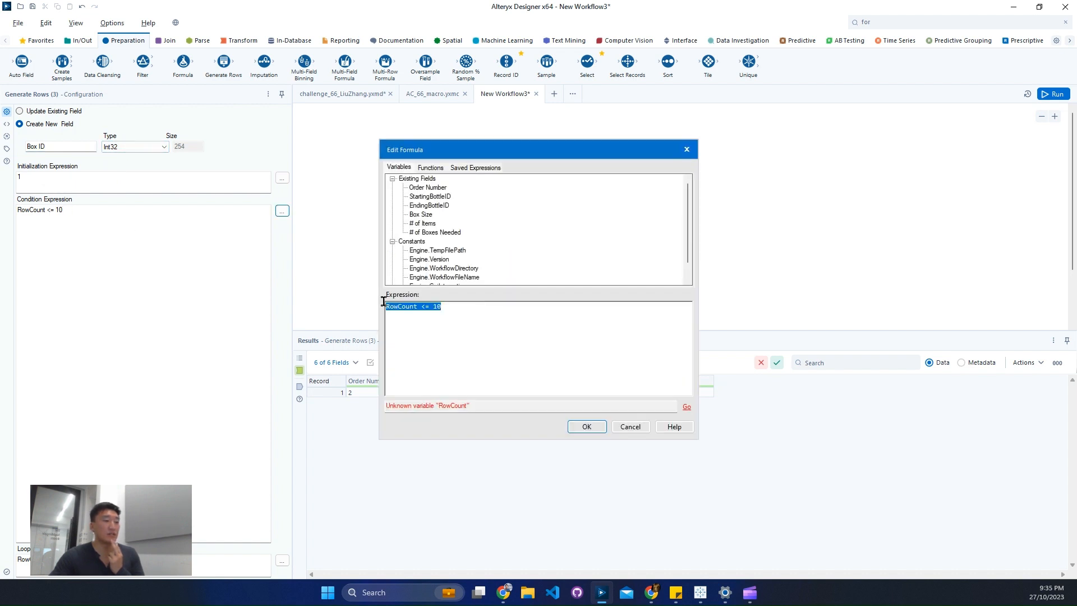
key(Delete)
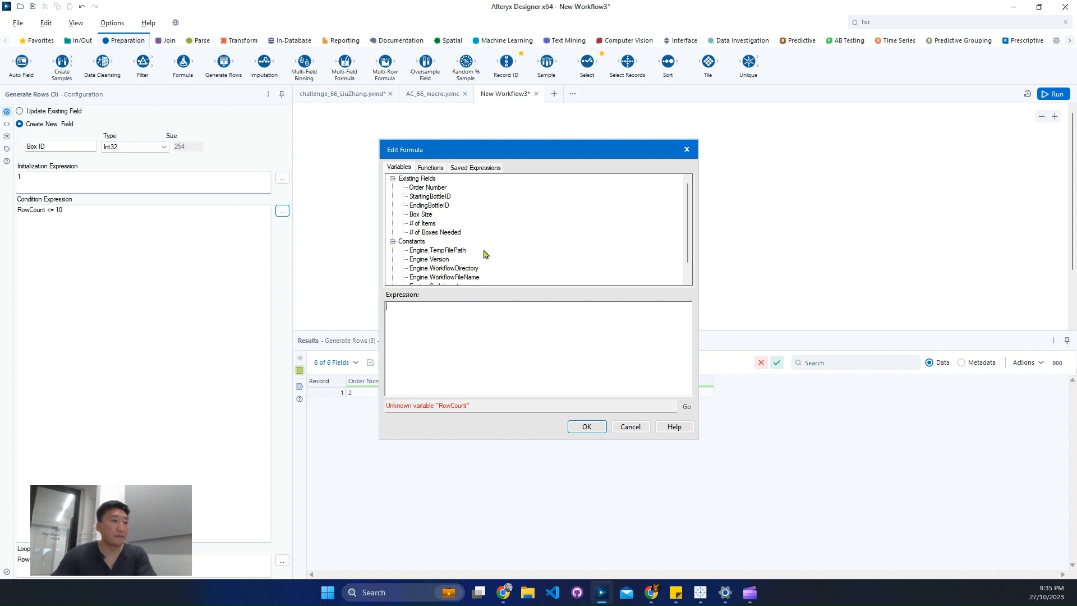
scroll(443, 267, down, 1)
click(393, 277)
double_click(418, 277)
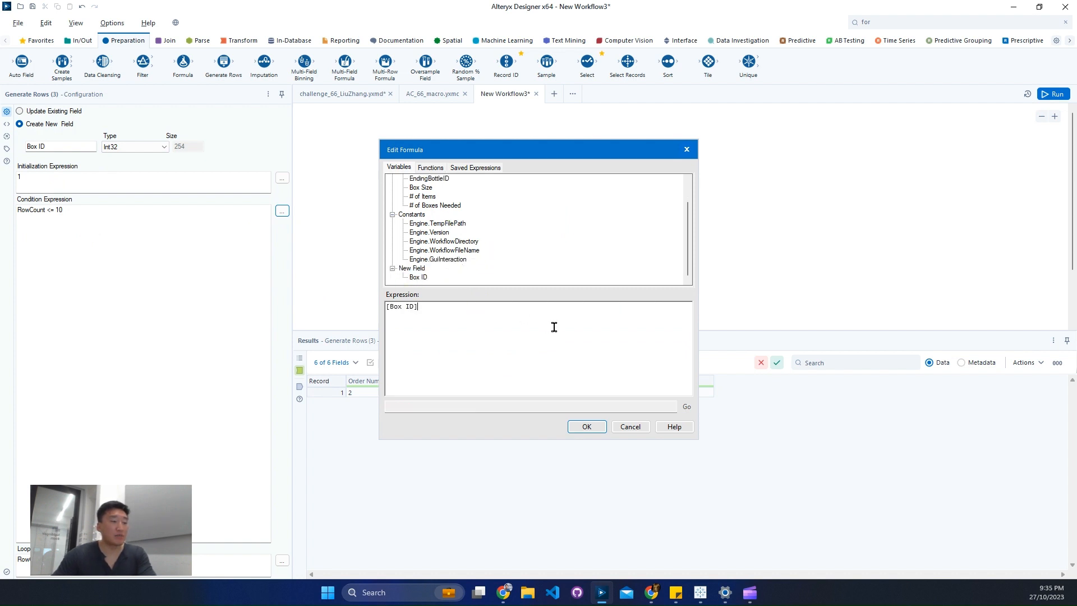
text(<=)
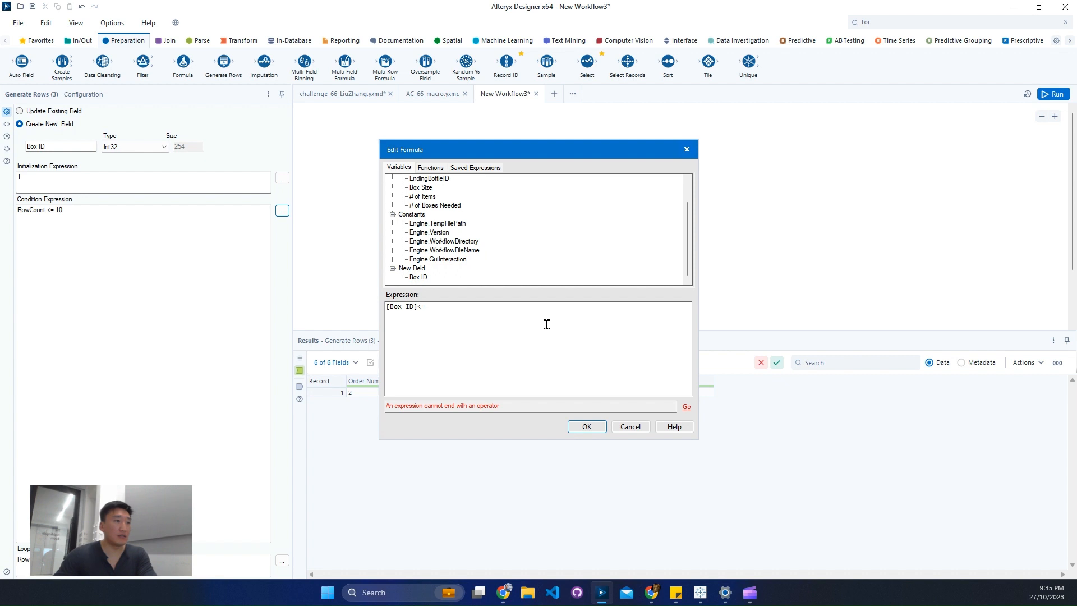
double_click(441, 206)
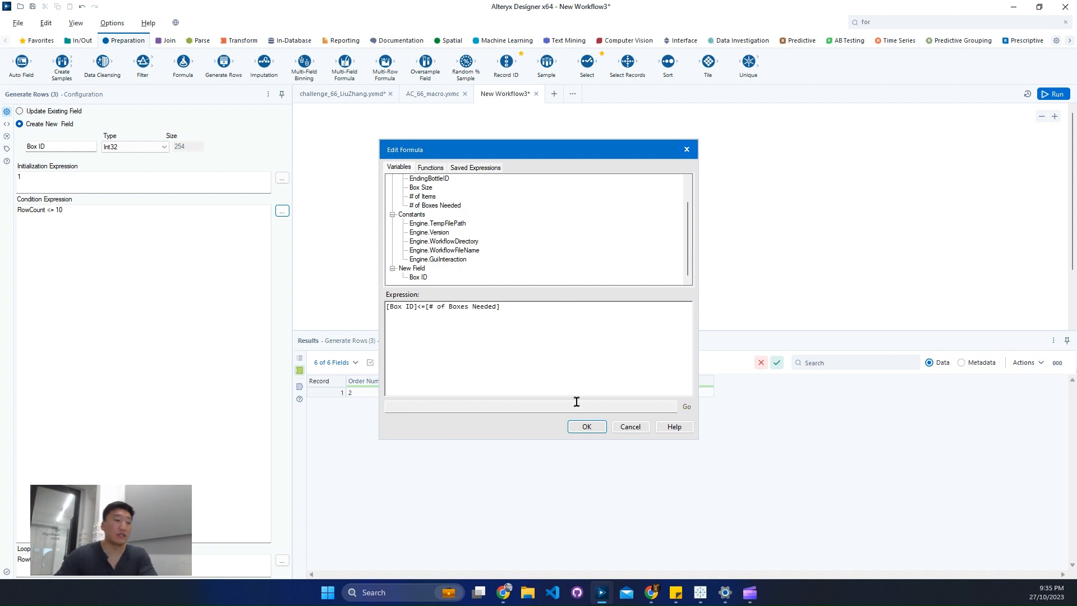
click(585, 427)
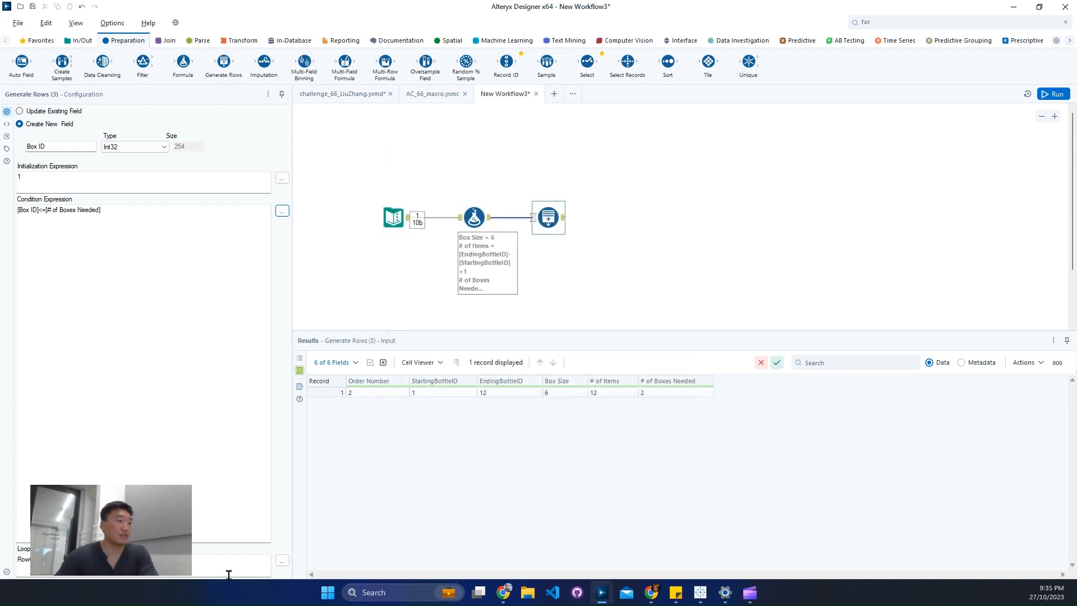
Replace the Generate Rows loop expression with [Box ID]+1 and run the workflow to view the generated rows.
click(283, 559)
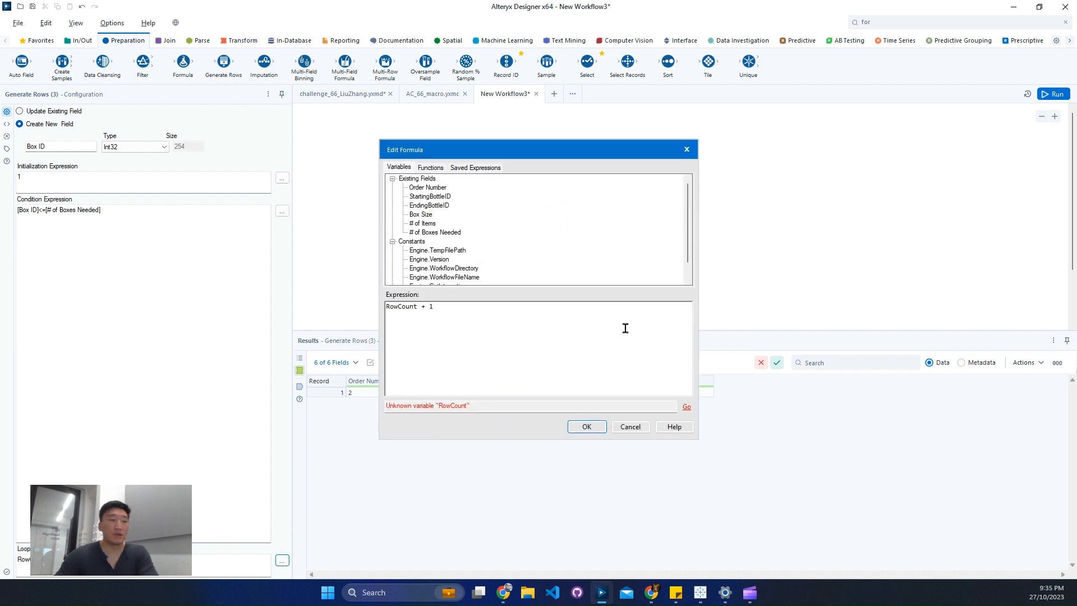
key(ctrl+a)
key(BackSpace)
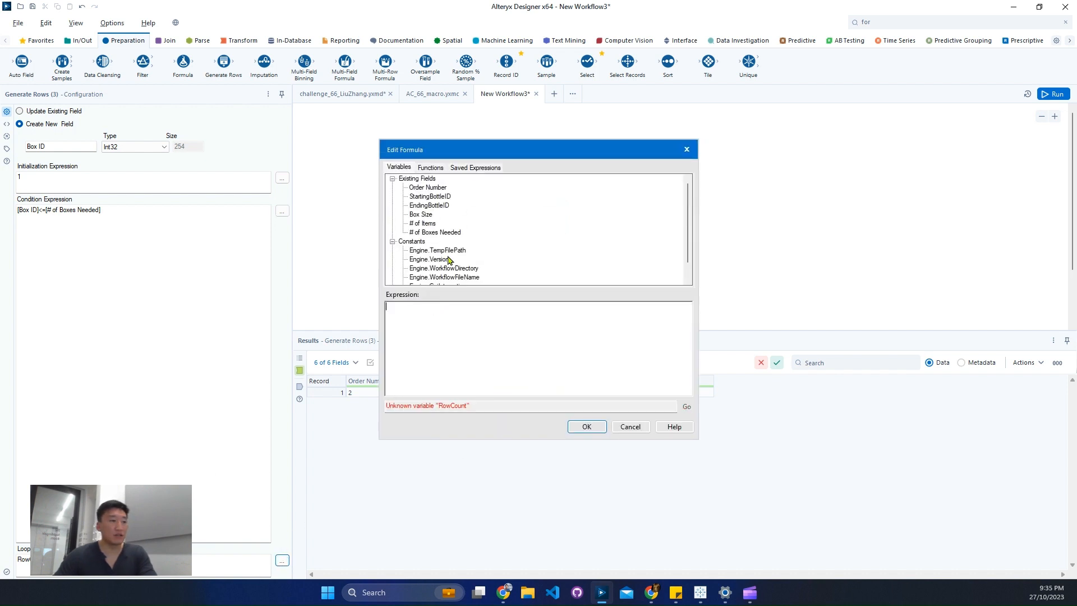
scroll(438, 264, down, 1)
double_click(417, 278)
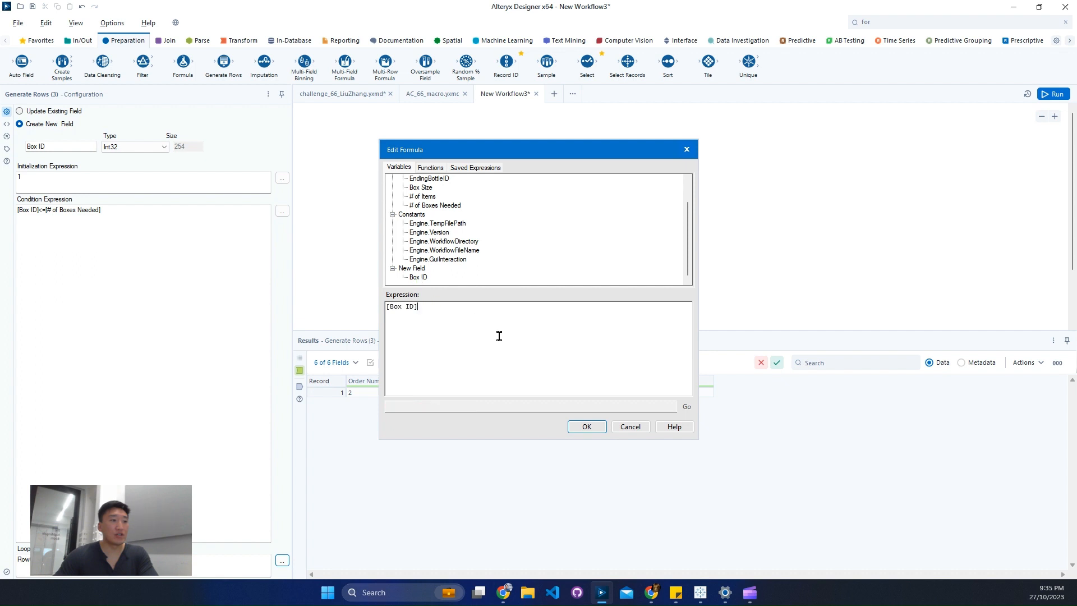
text(+1)
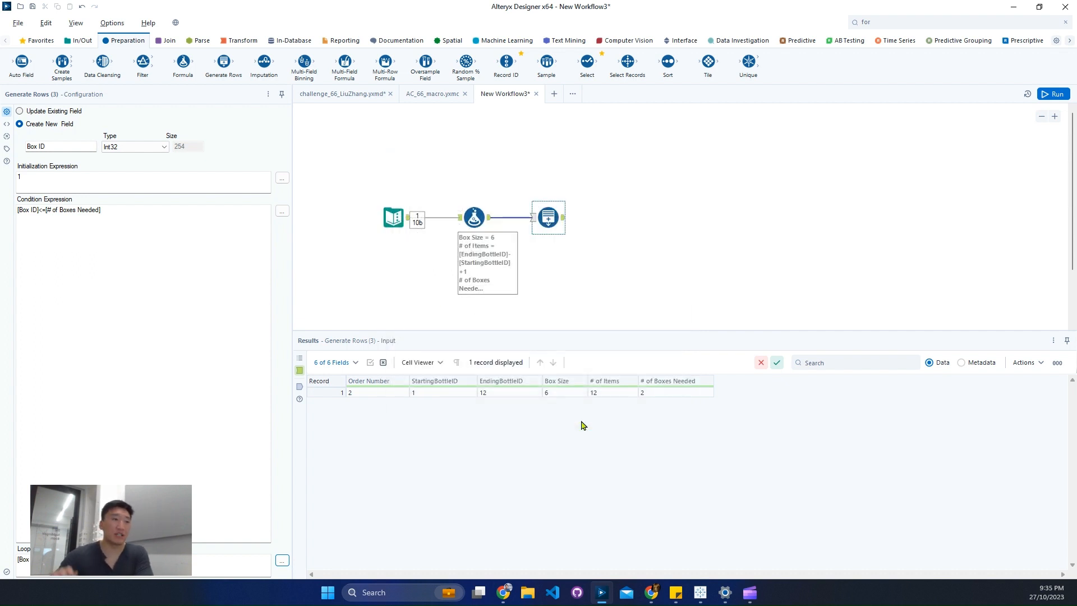
click(587, 427)
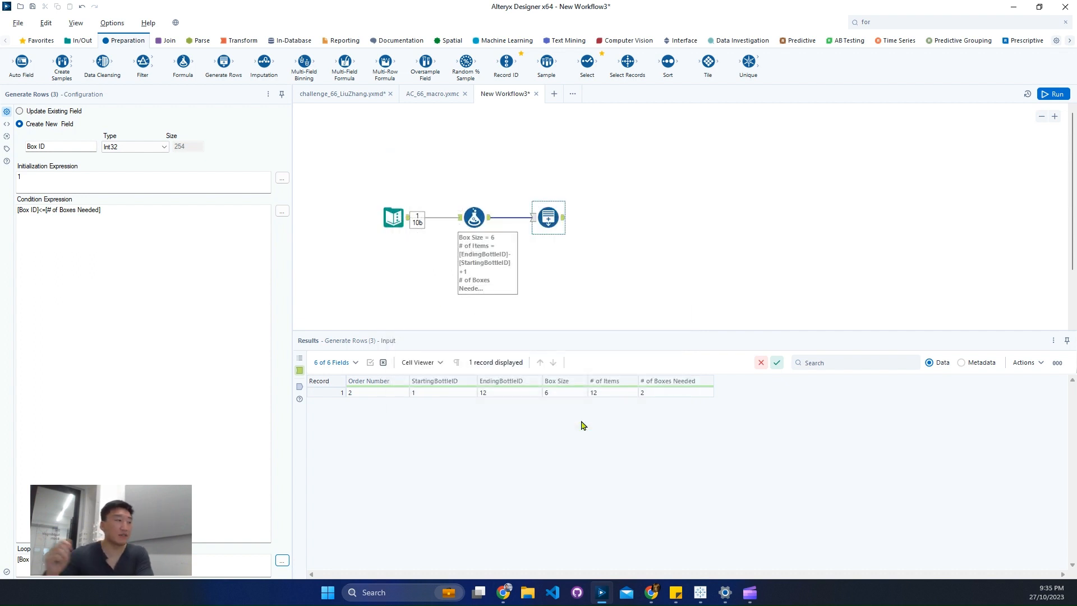
click(1053, 94)
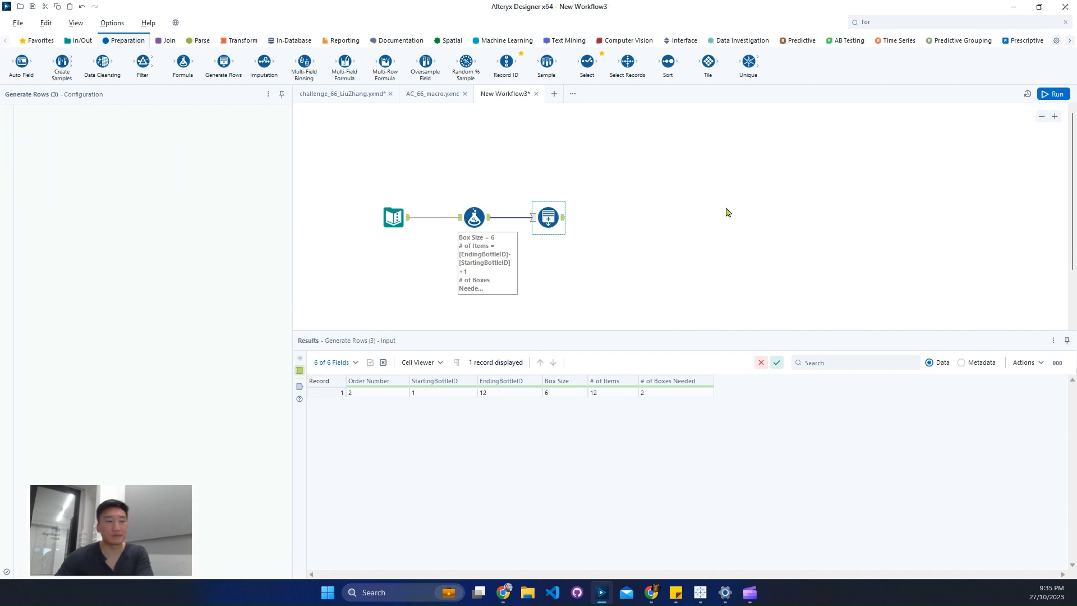
click(564, 223)
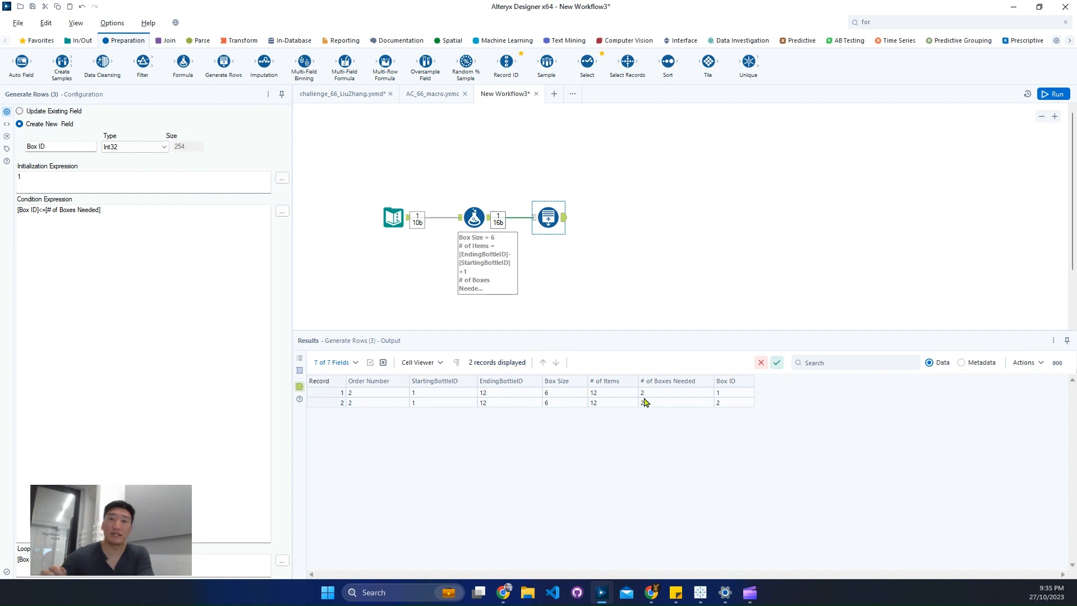
Change the Box Size formula to 5 and rerun the workflow to view the Generate Rows output.
click(474, 217)
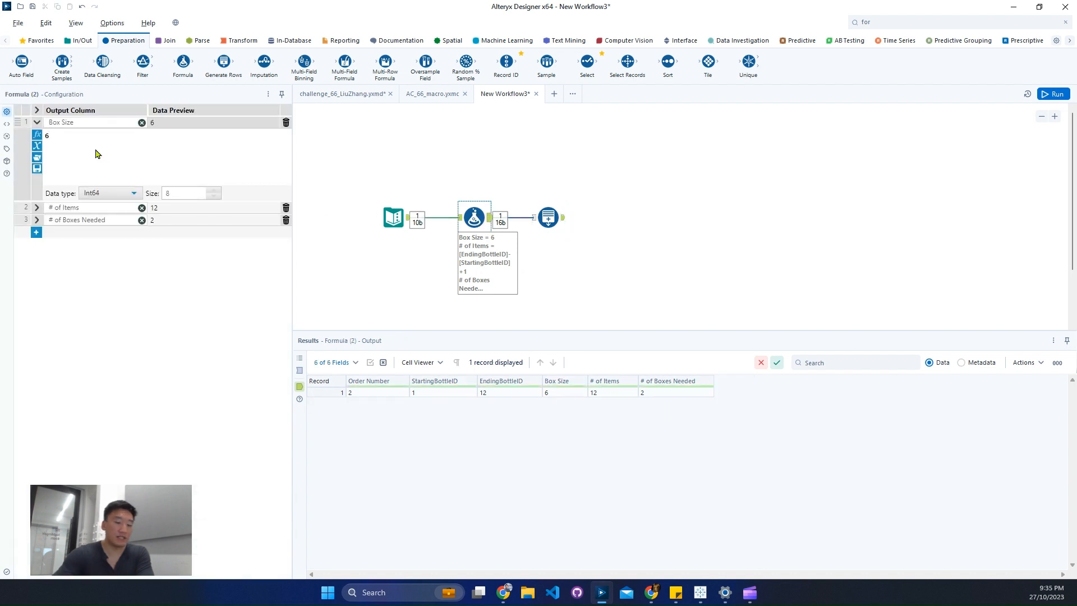
click(95, 153)
key(BackSpace)
text(5)
key(ctrl+r)
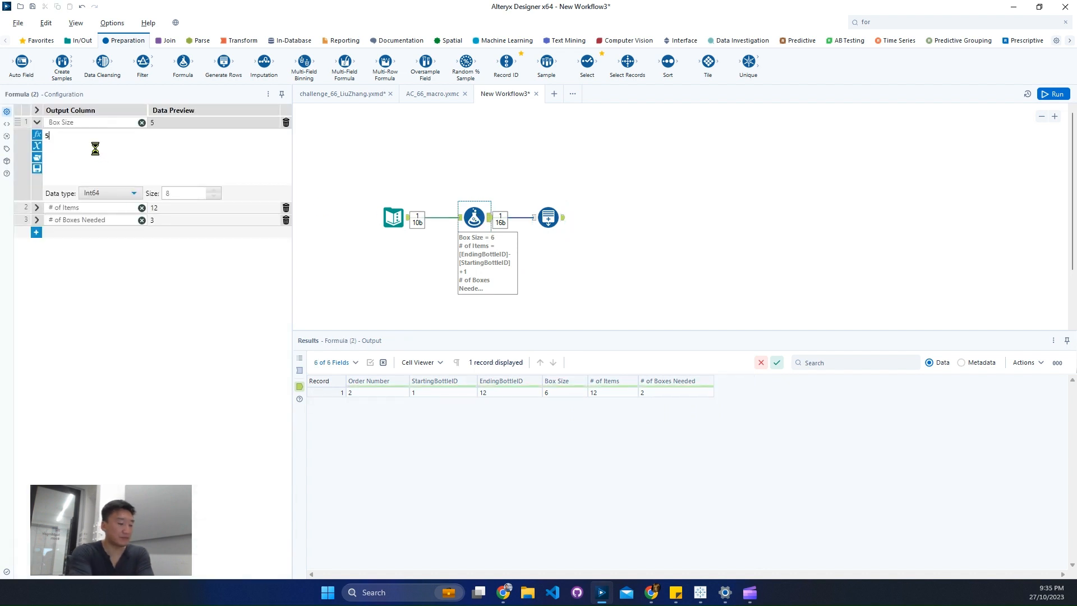
click(561, 219)
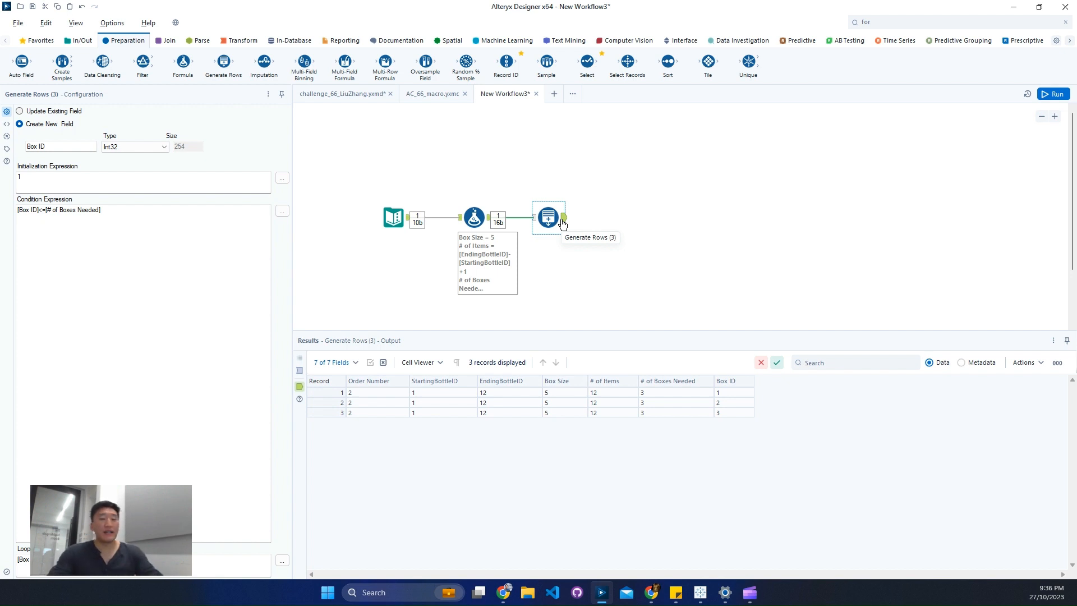
Find the Multi-Row Formula tool and connect it after the Generate Rows tool.
click(931, 21)
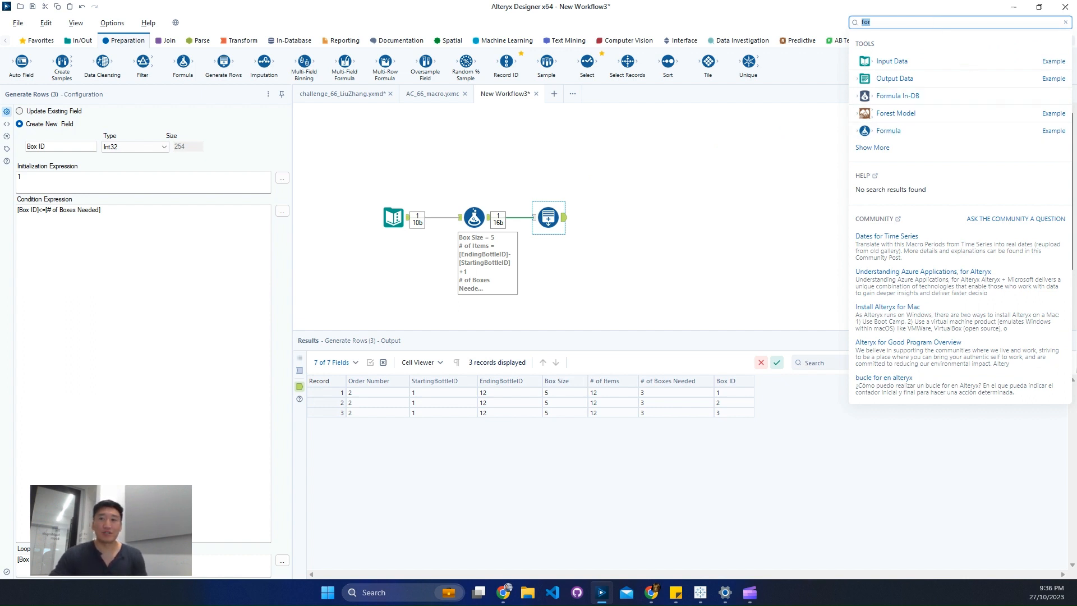
key(Escape)
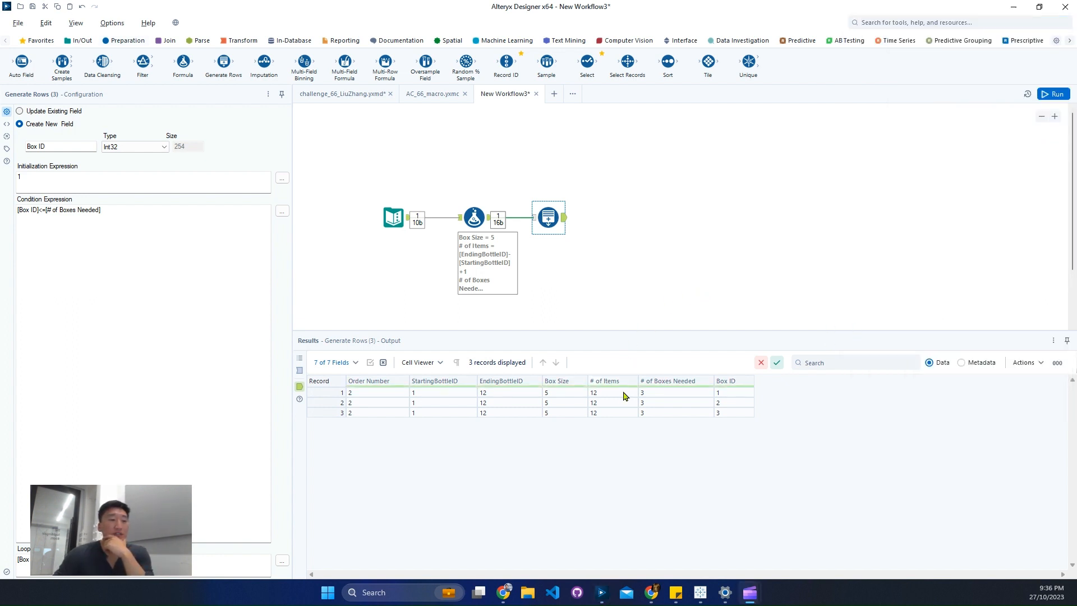
drag(606, 394, 608, 414)
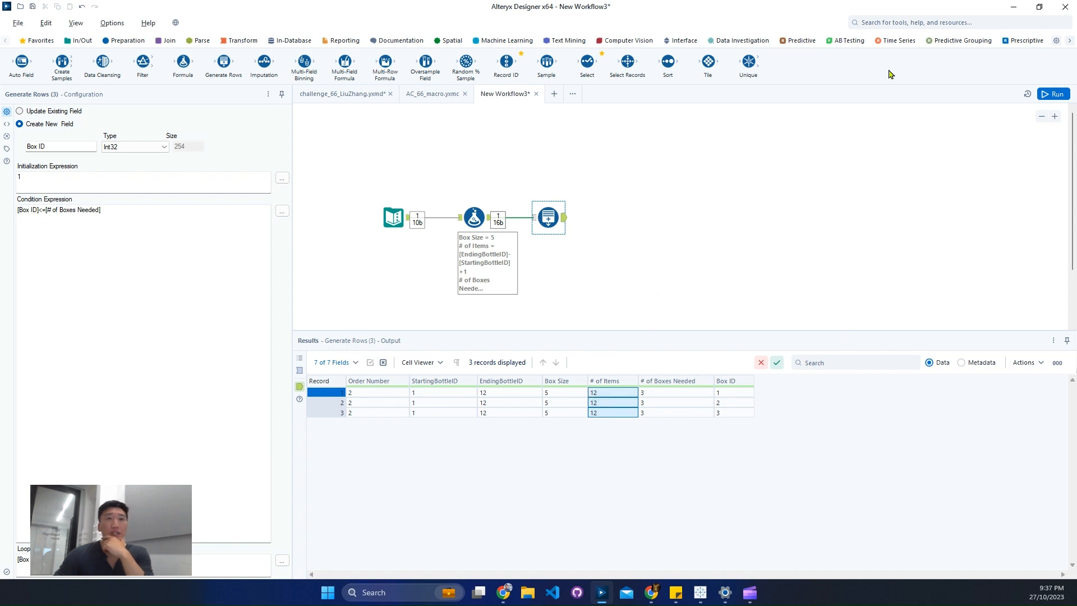
click(927, 23)
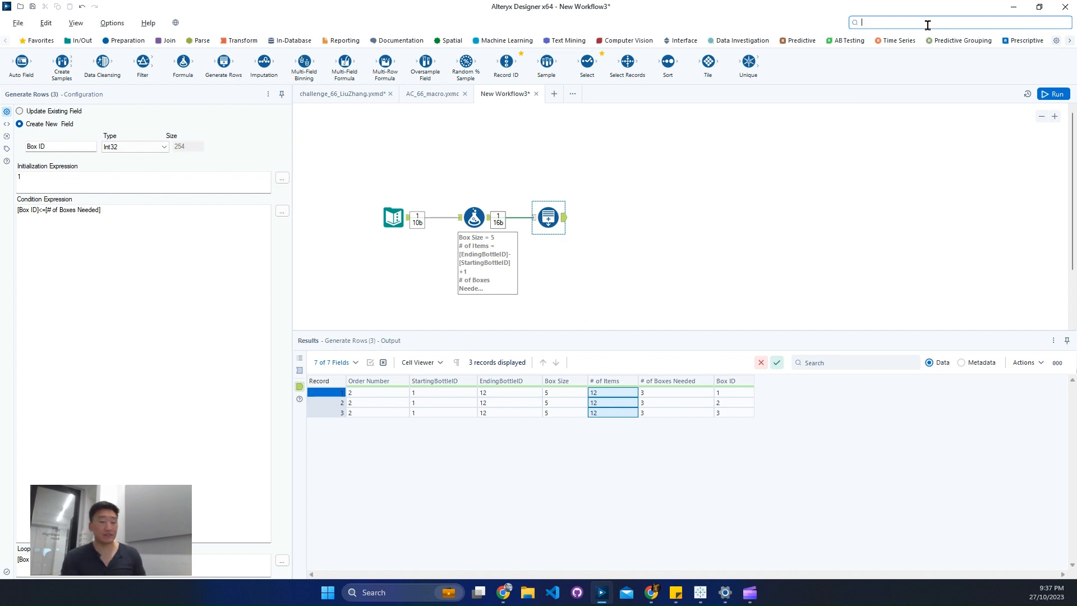
text(mu)
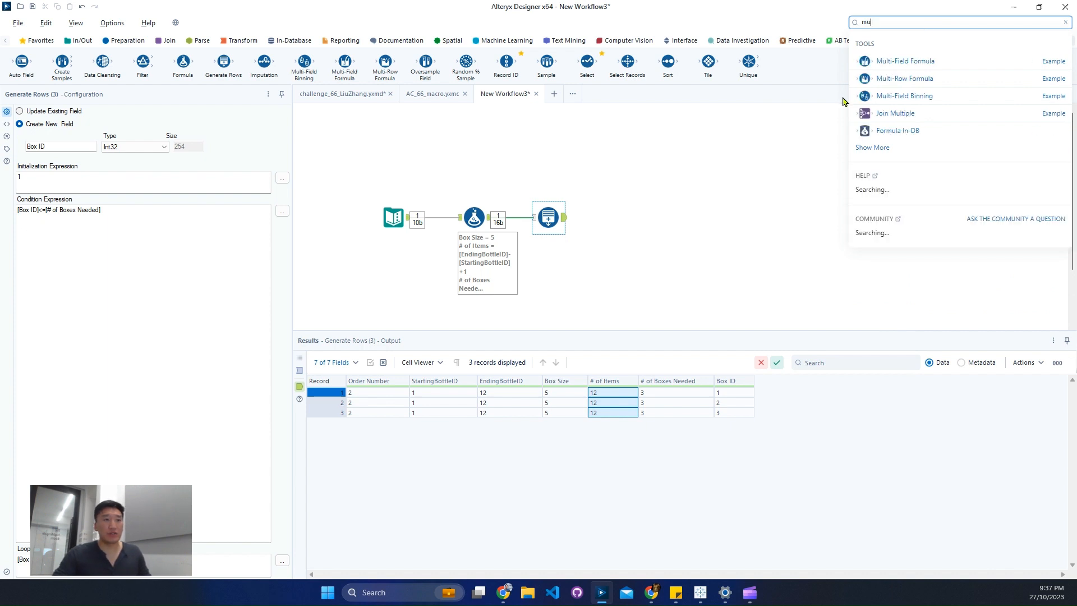
drag(865, 78, 619, 219)
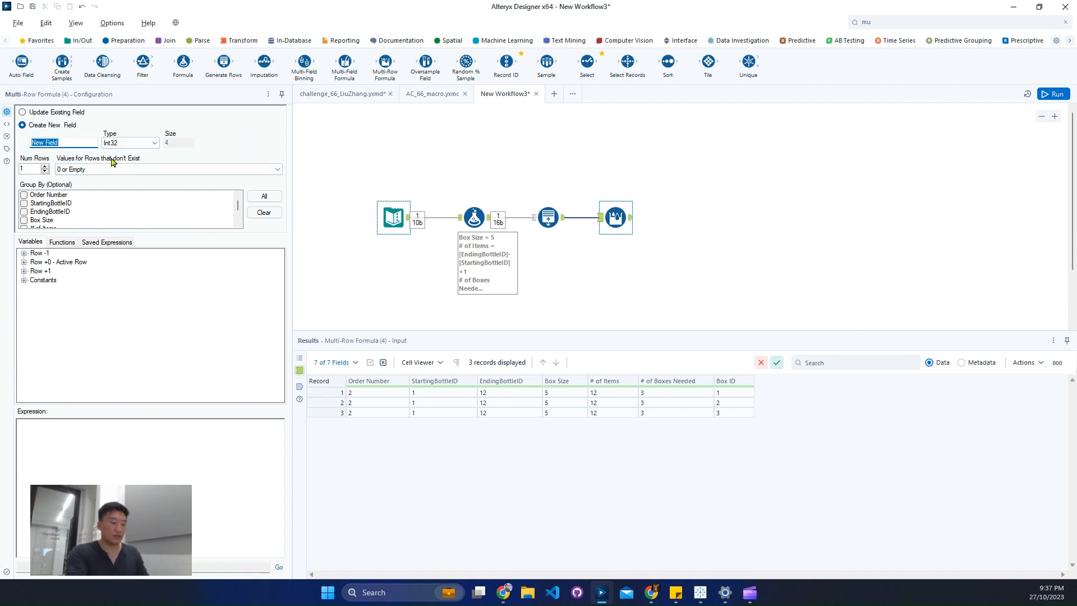
Name the Multi-Row Formula's new field # Left, group by Order Number, and start its expression with if.
text(# of Left)
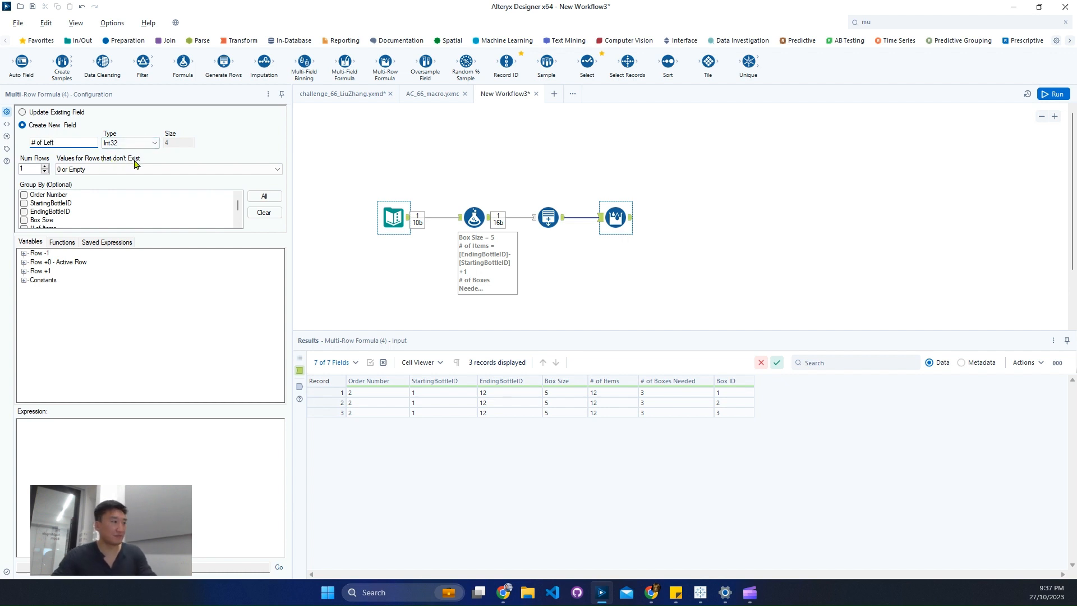
key(BackSpace)
key(BackSpace)
key(BackSpace)
key(BackSpace)
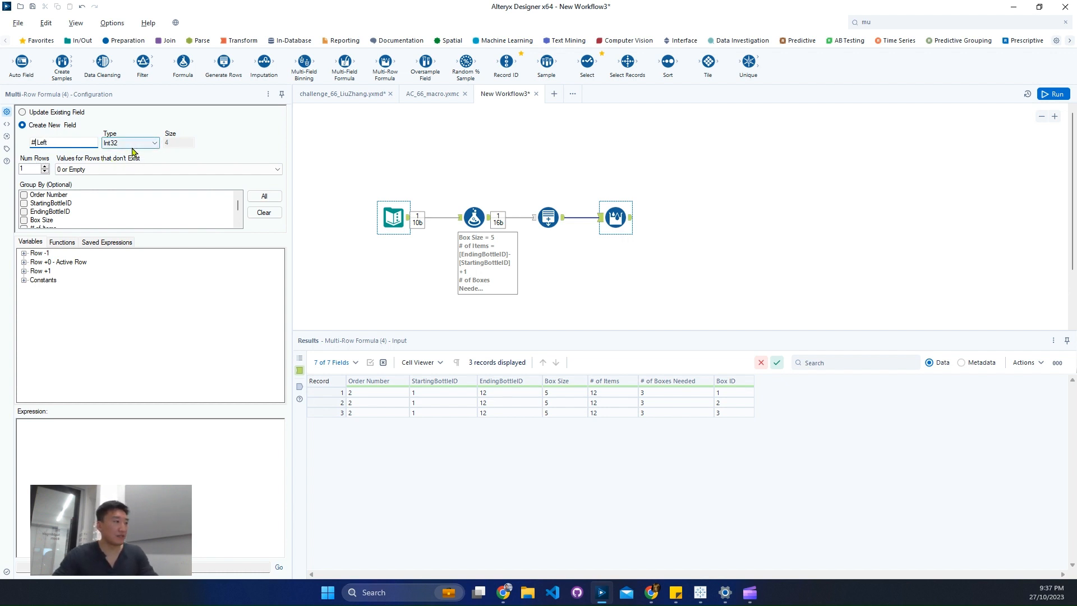
click(24, 194)
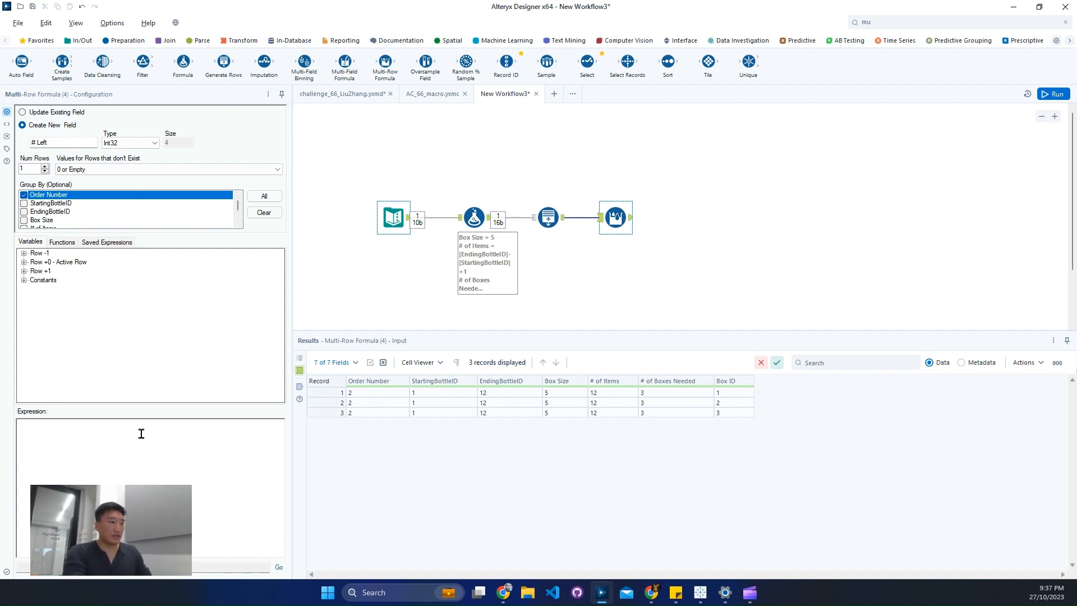
text(if)
click(148, 170)
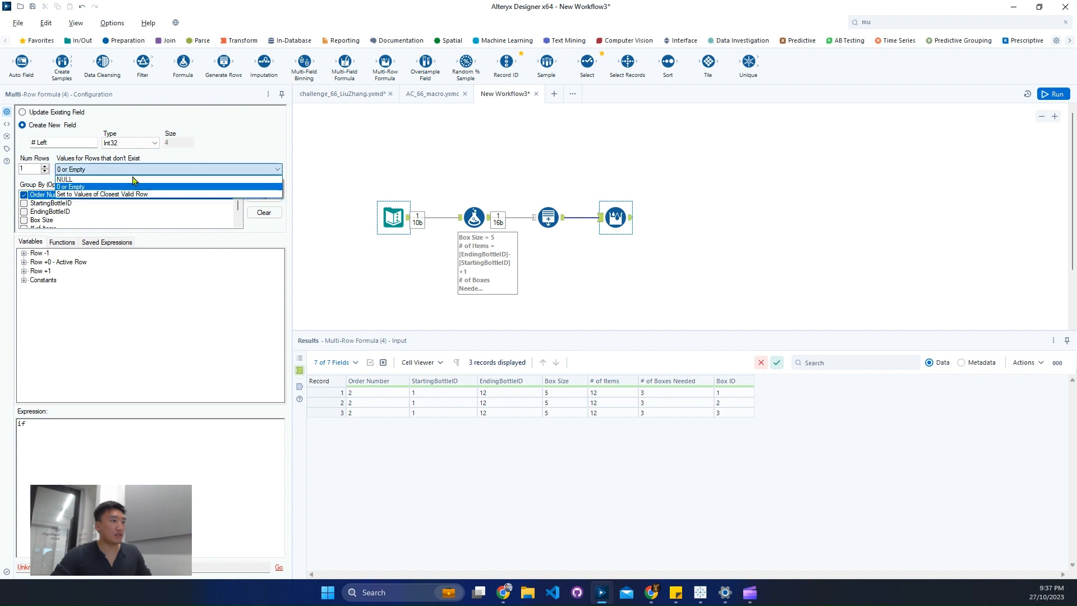
click(147, 184)
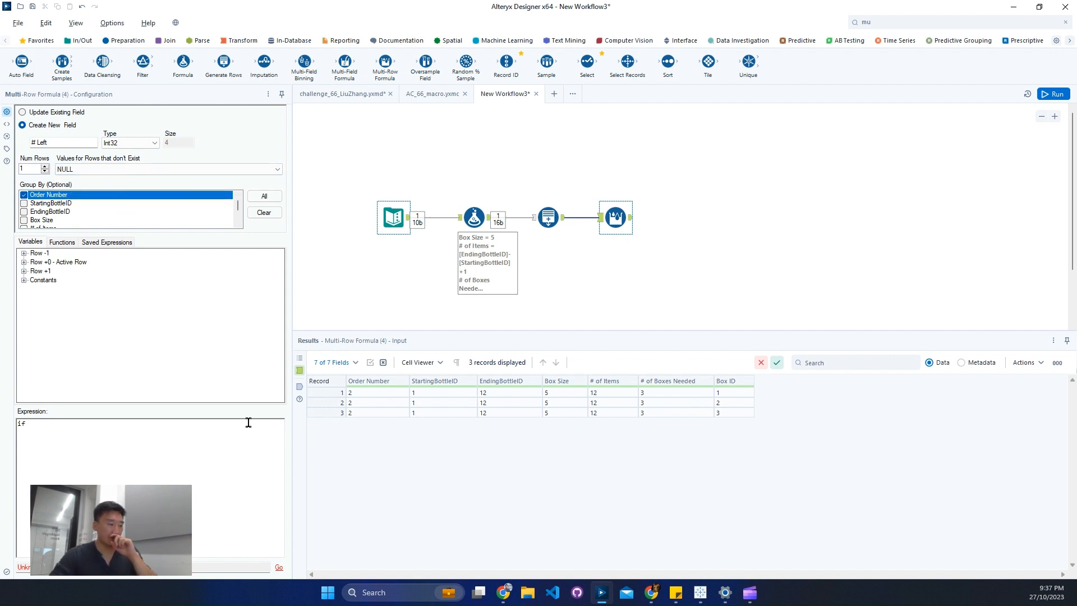
click(135, 170)
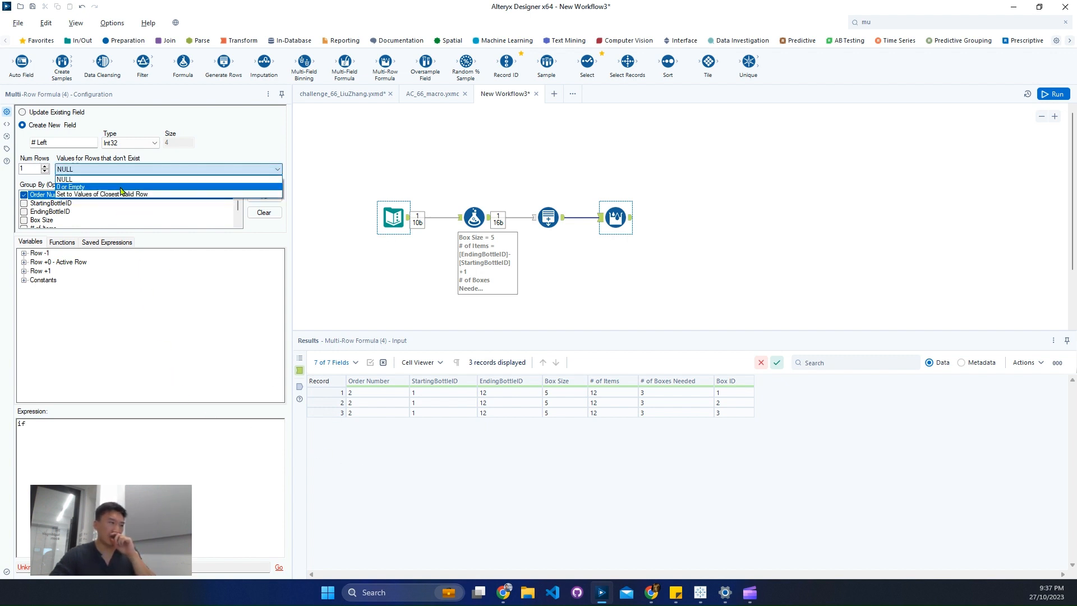
click(135, 178)
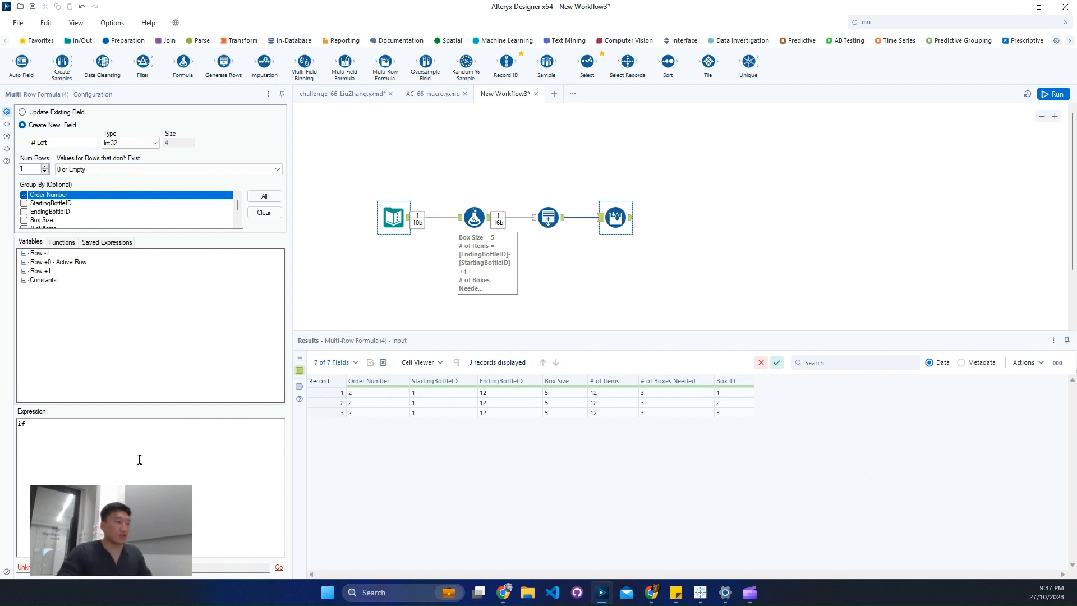
Complete the first branch of the # Left expression as if [Box ID]=1 then [# of Items].
click(24, 262)
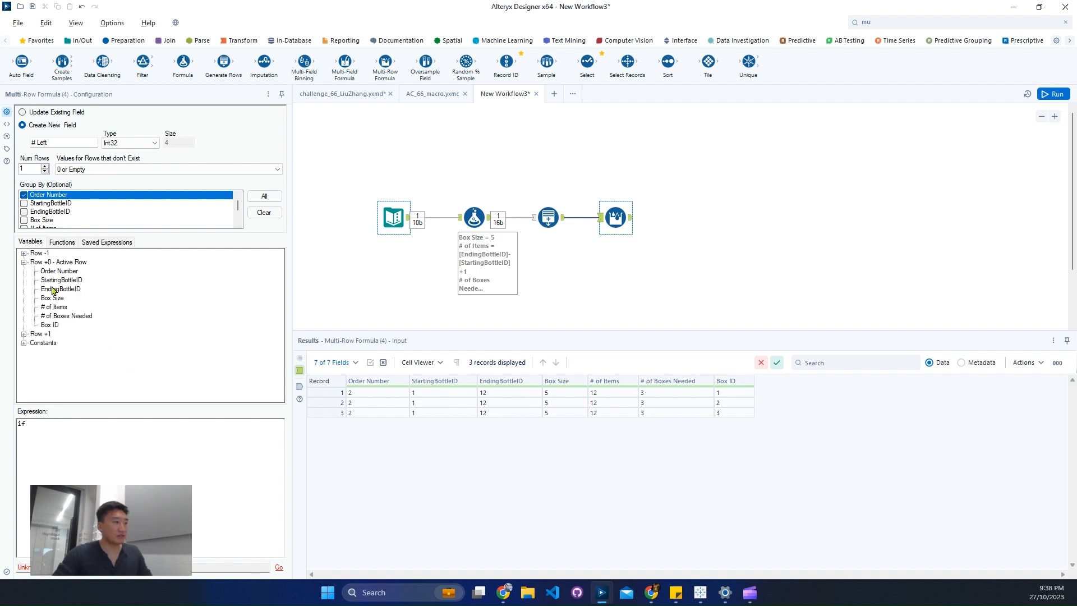
double_click(49, 325)
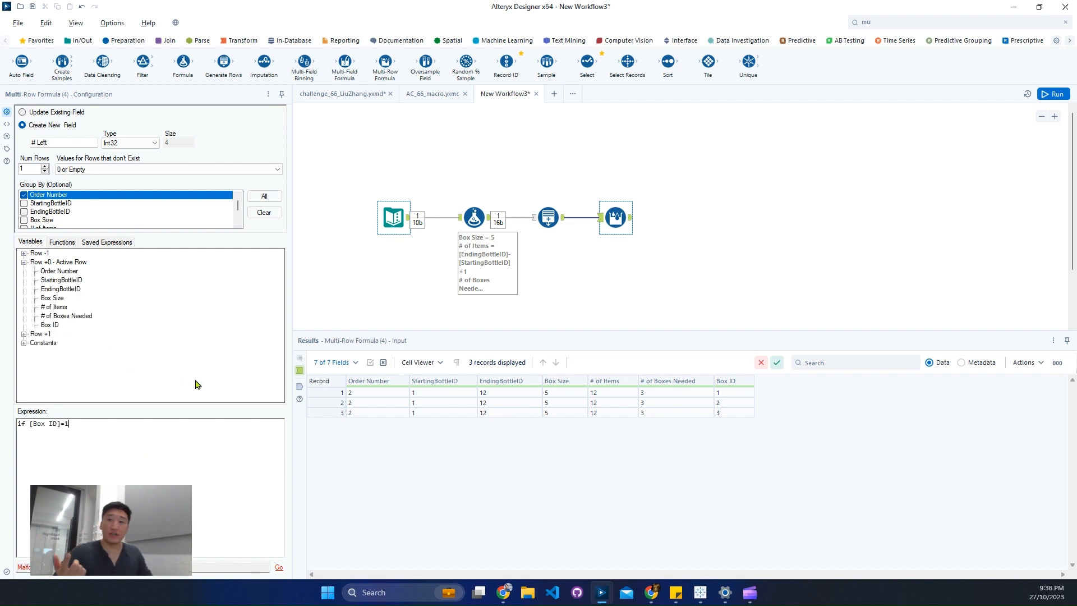
text(then)
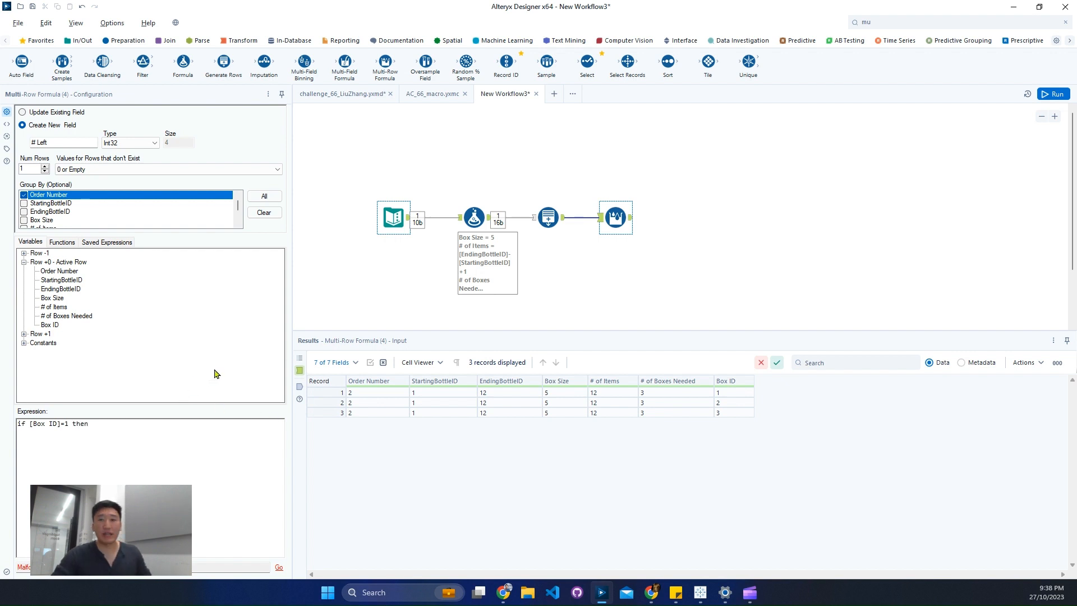
double_click(62, 307)
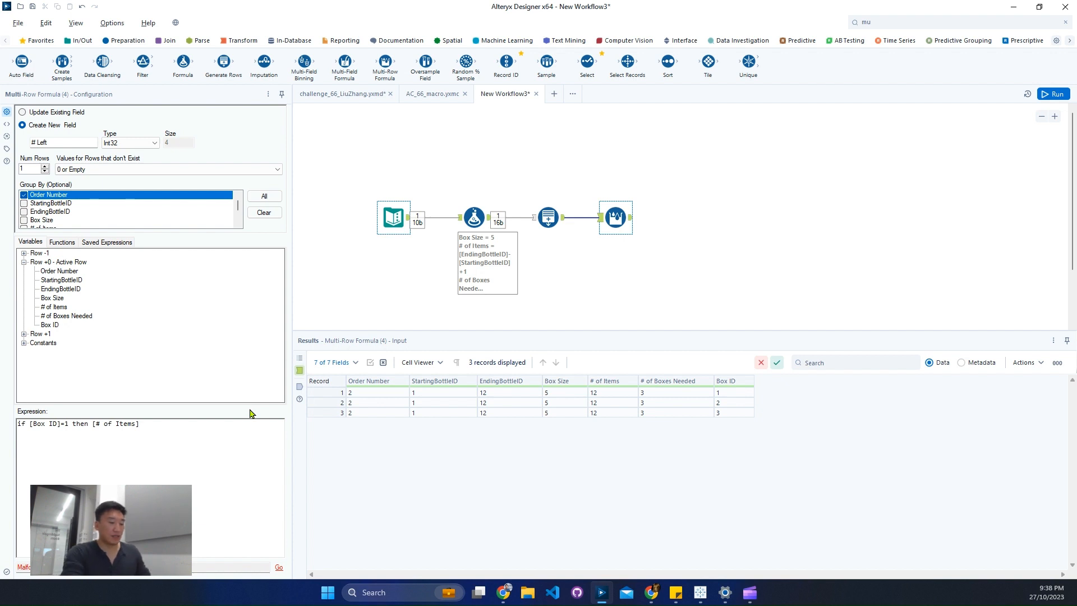
Add a second condition to the # Left expression: elseif [Row-1:# Left]>=[Box Size] then.
text(else)
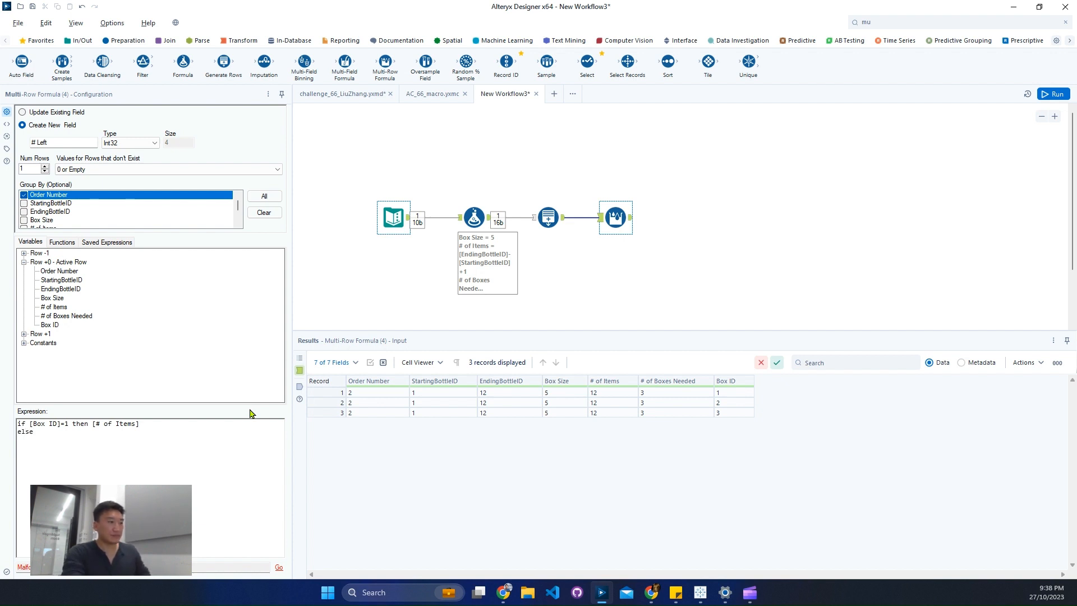
text(if)
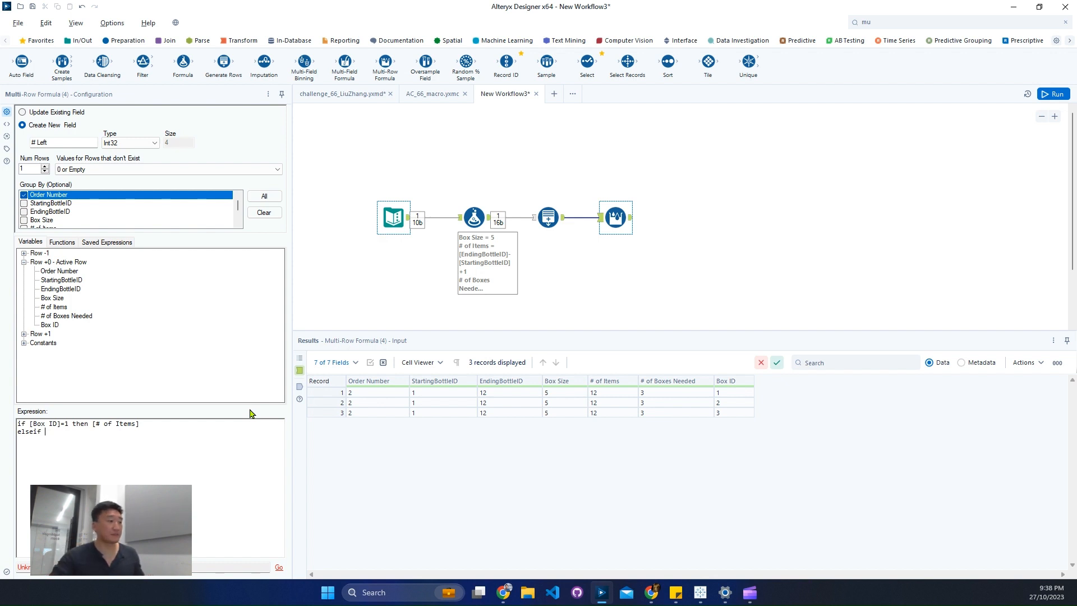
click(25, 253)
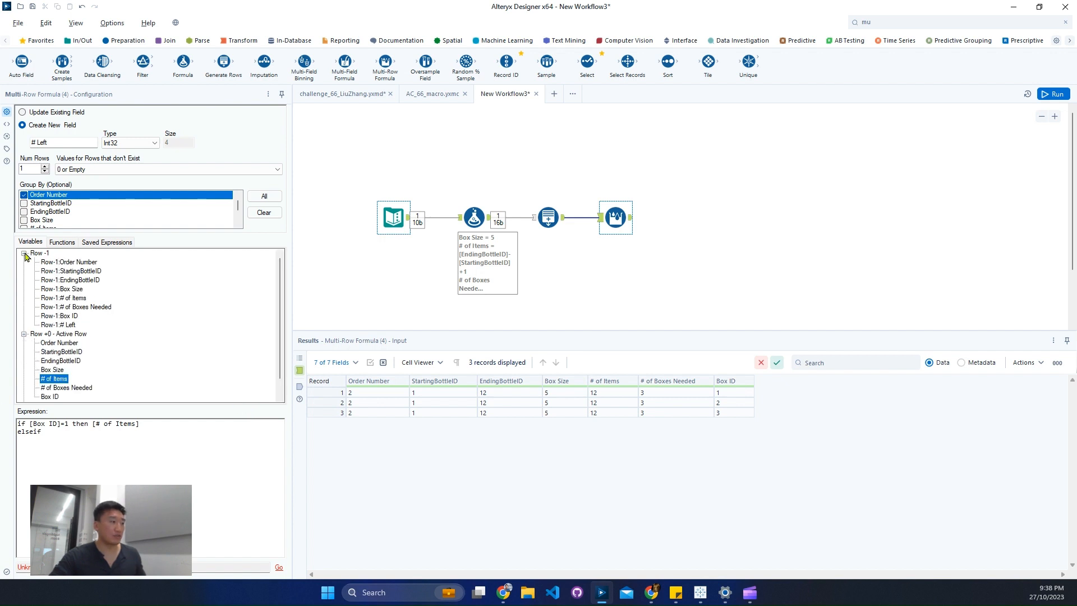
double_click(62, 324)
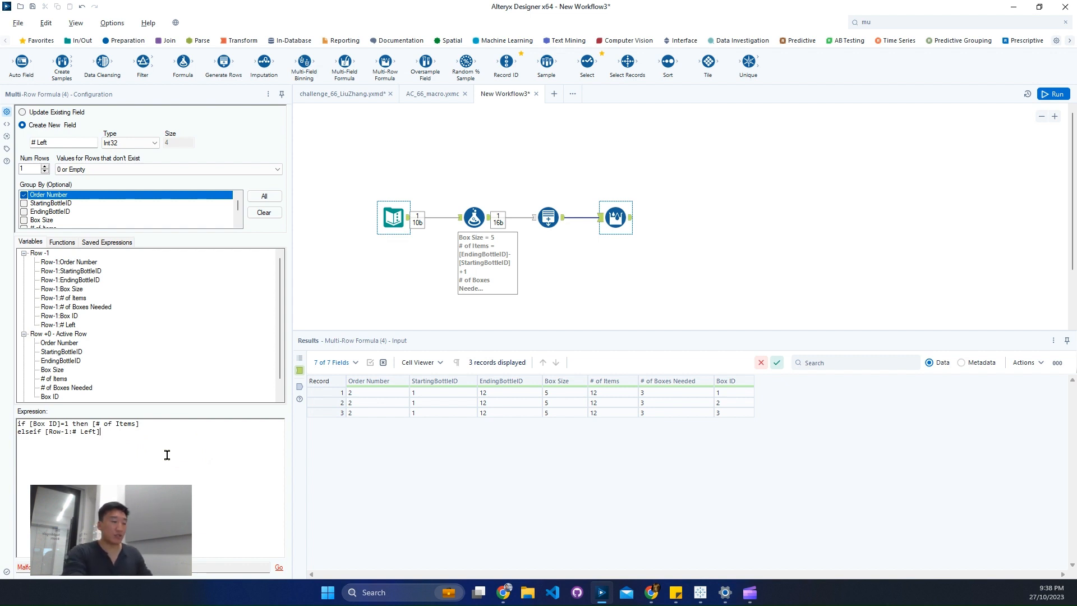
text(>=)
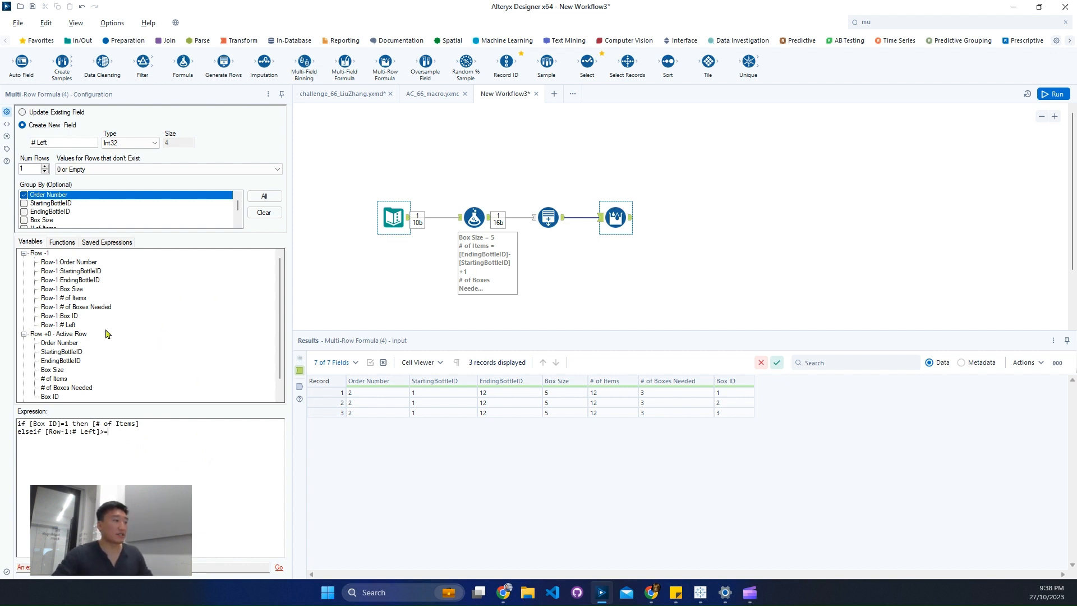
double_click(52, 370)
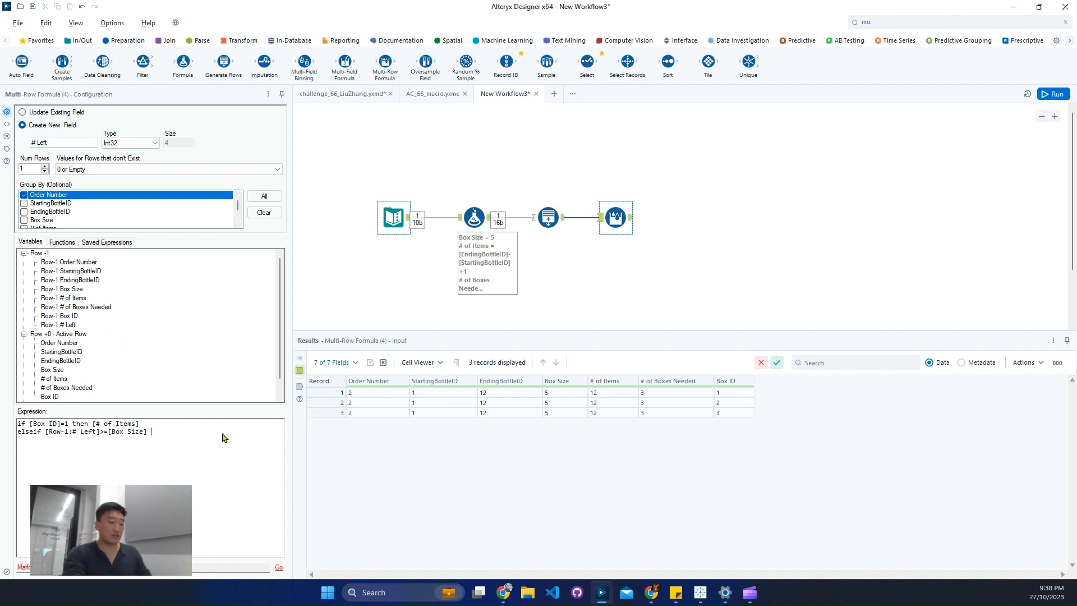
text(the)
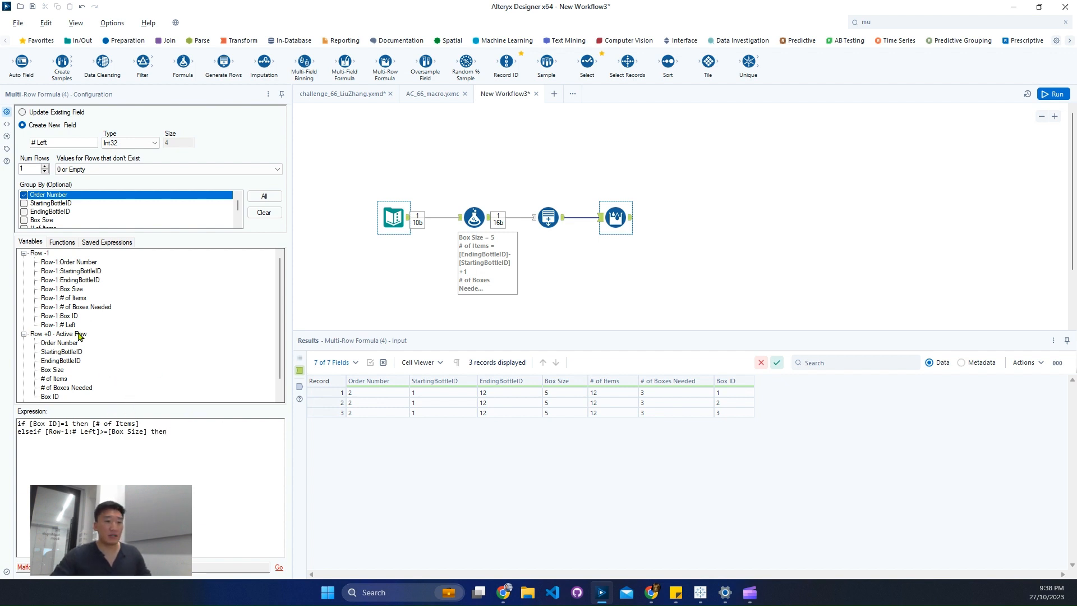
text(n)
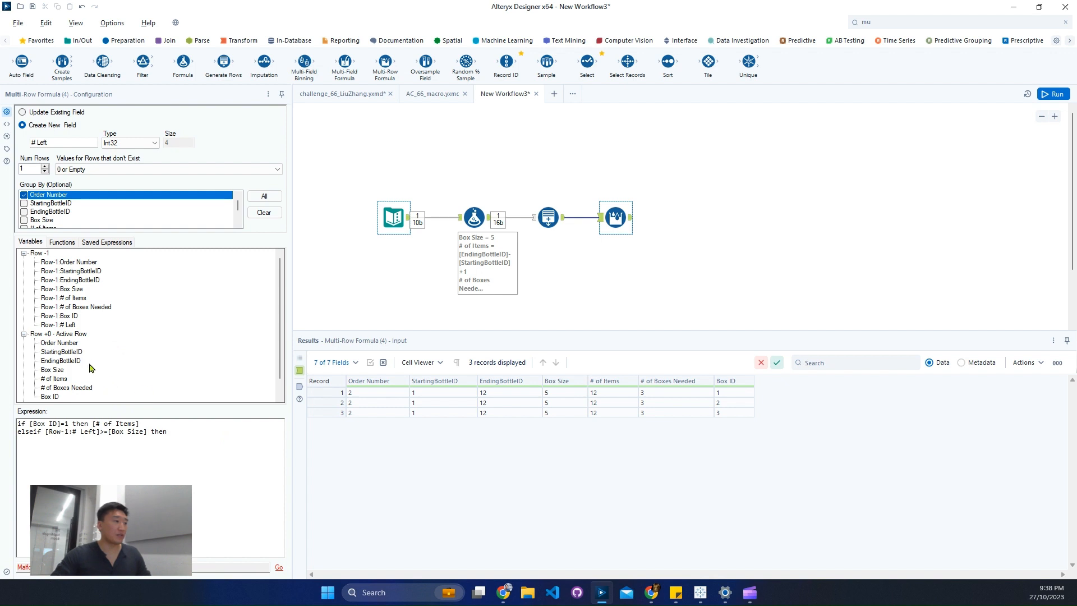
Complete the # Left expression with [Row-1:# Left]-[Box Size] for the elseif branch, followed by else 0 and endif.
double_click(63, 326)
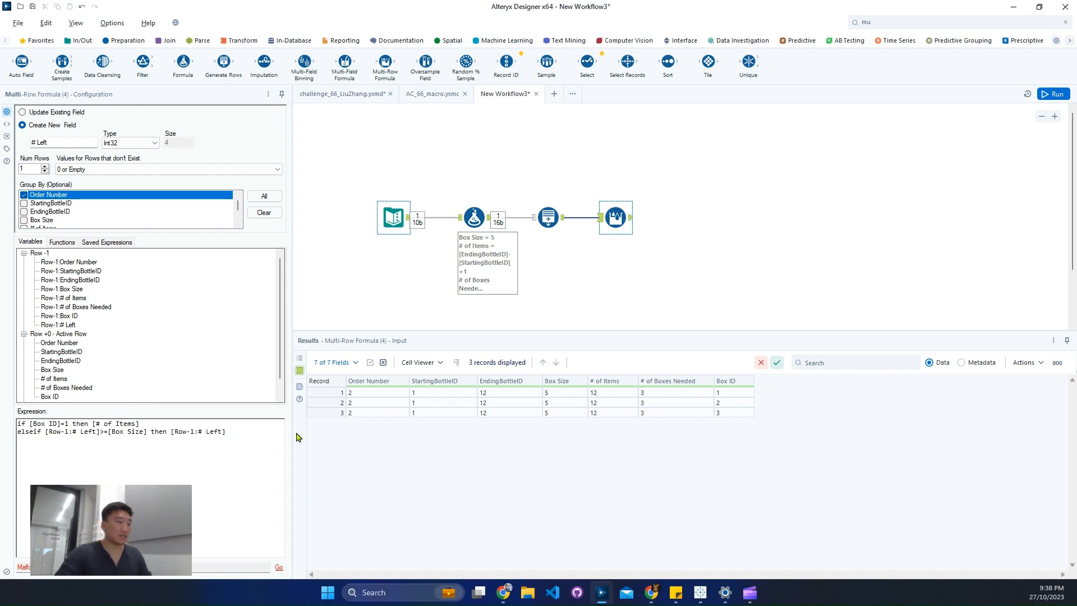
text(-)
double_click(53, 370)
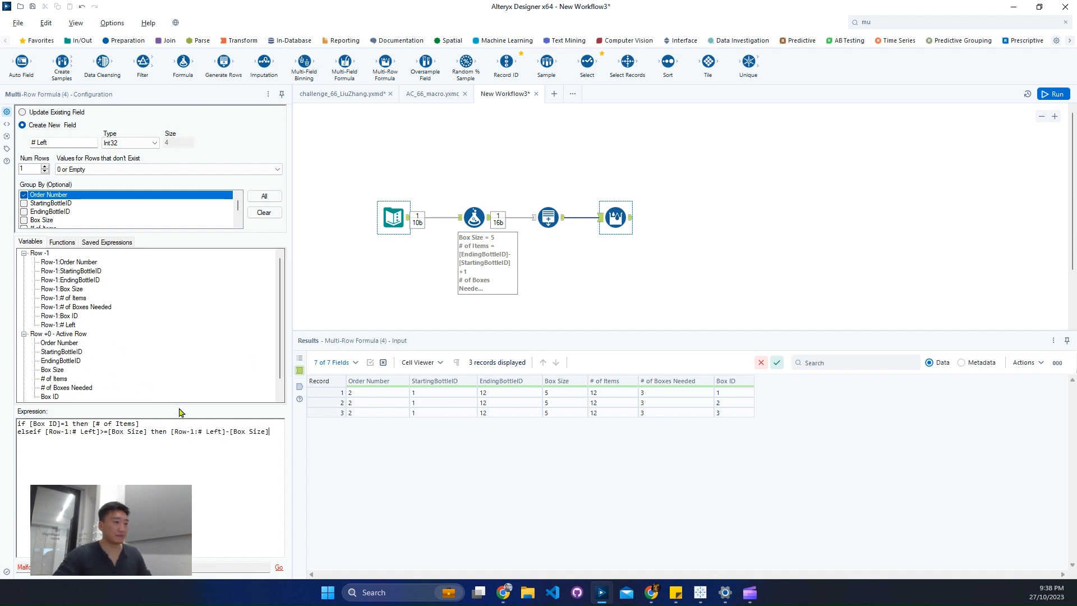
key(Return)
text(else)
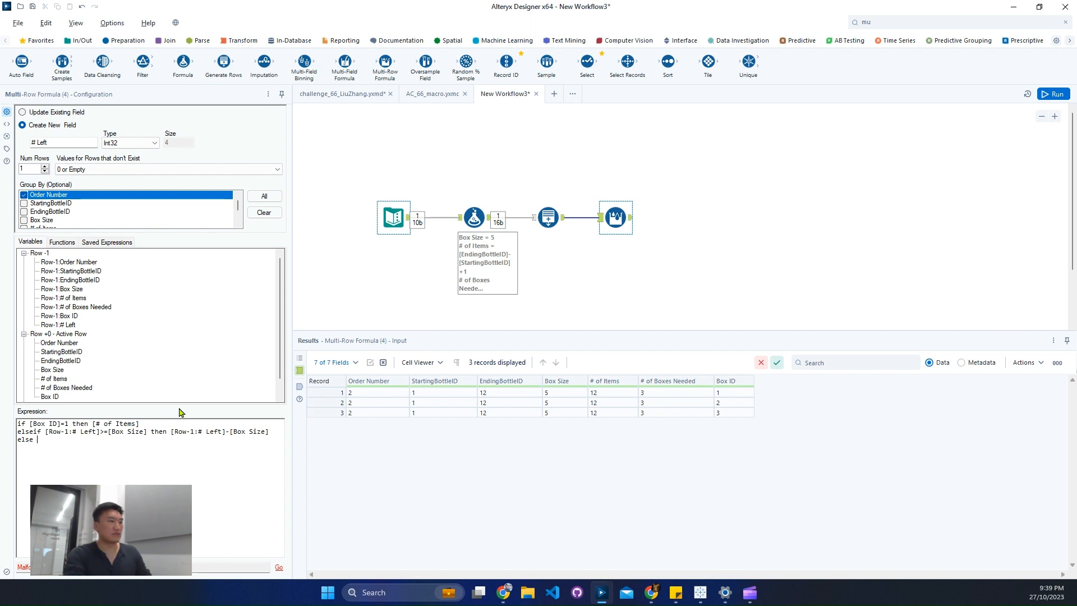
text(0)
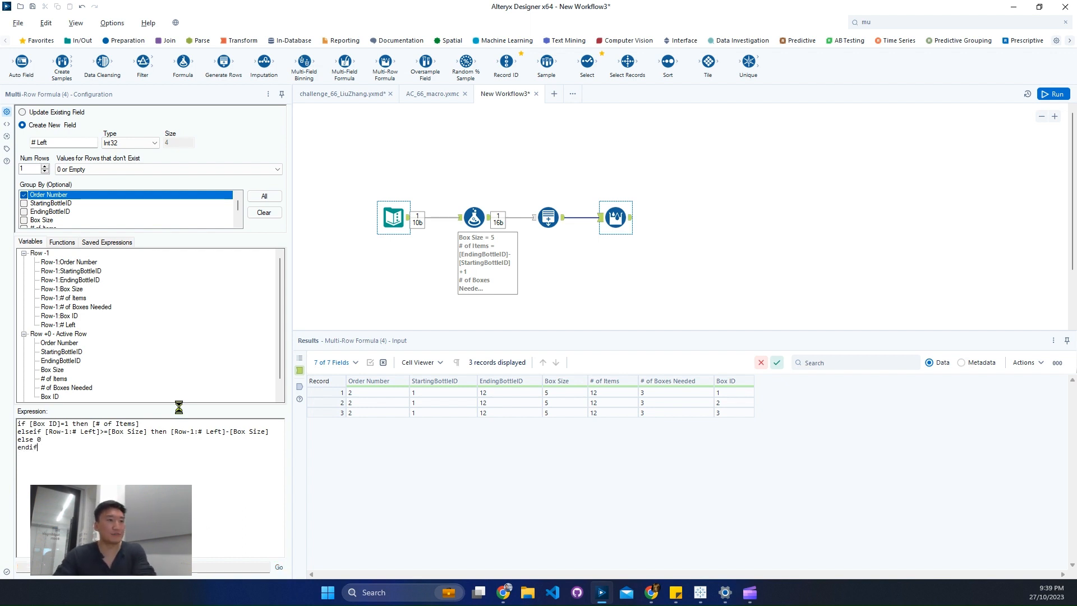
Run the workflow and compare the # Left values with Box Size in the Multi-Row Formula output.
click(745, 297)
key(ctrl+r)
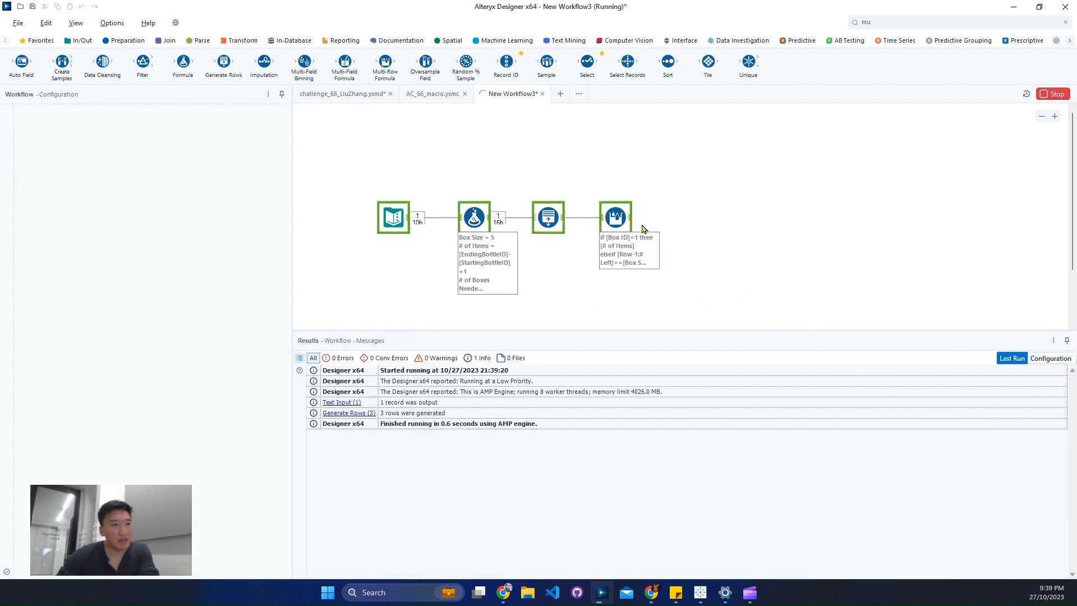
click(633, 219)
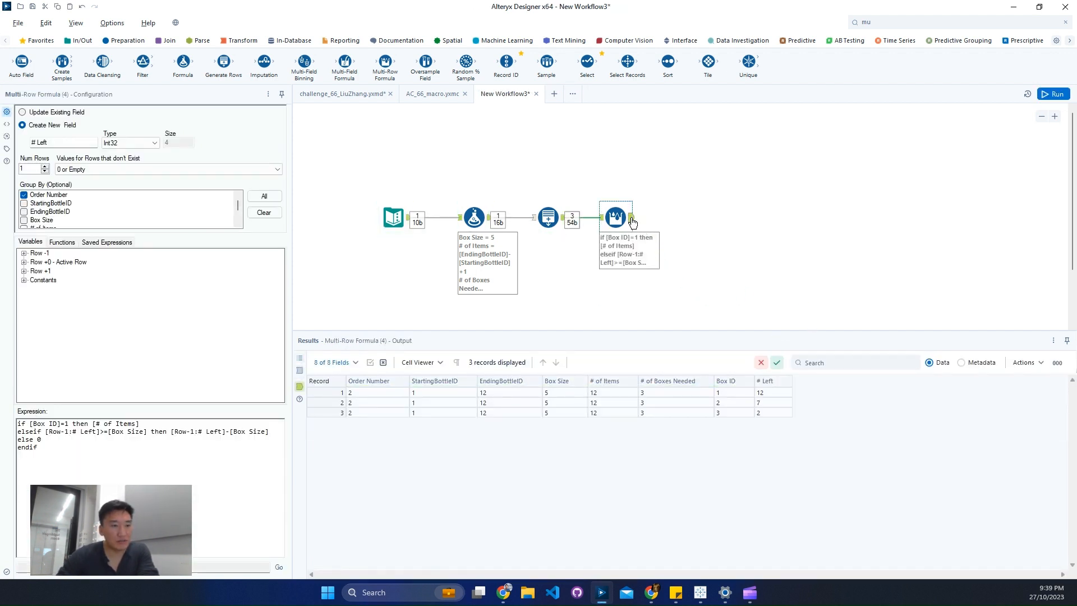
click(775, 393)
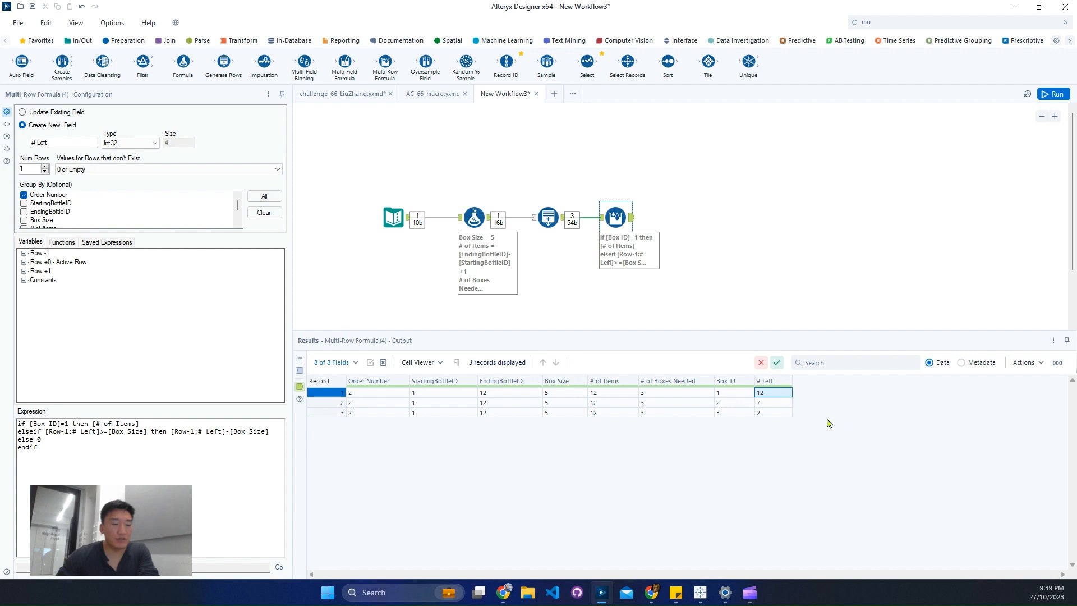
click(771, 414)
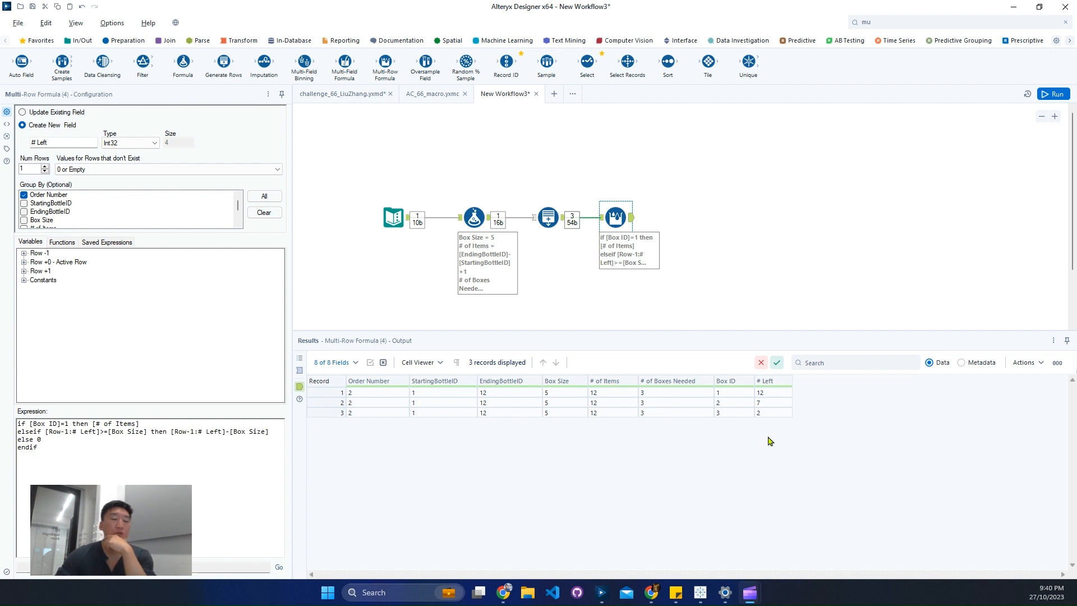
click(773, 396)
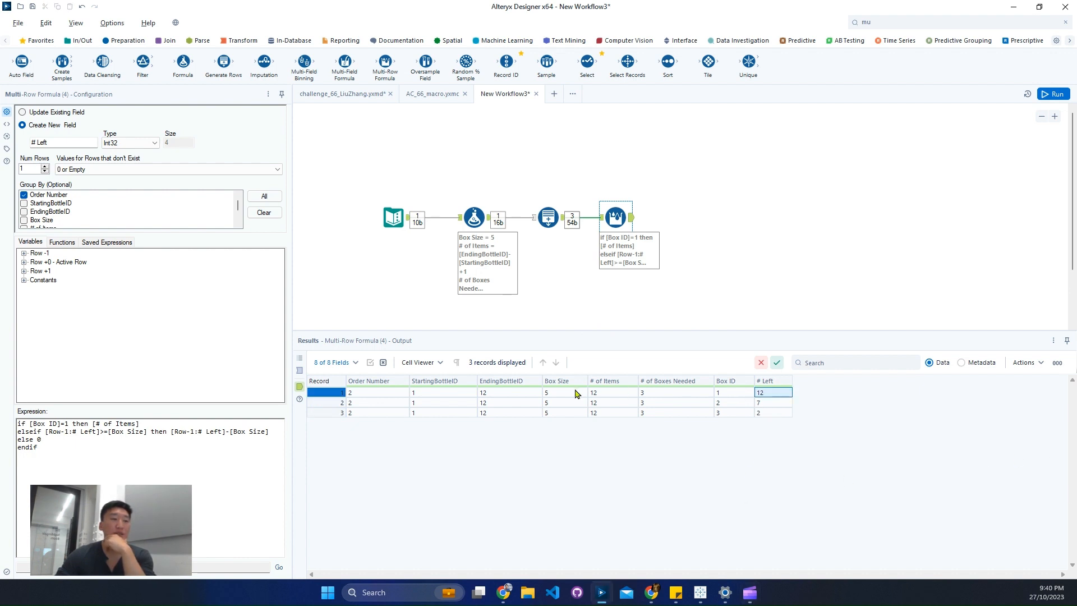
click(562, 396)
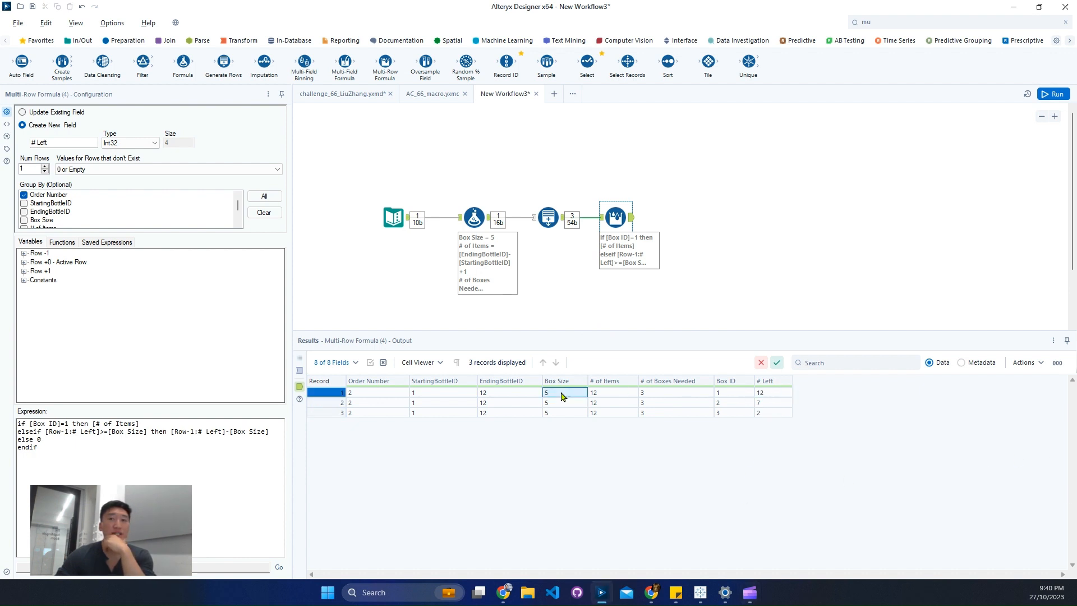
Find the Formula tool and connect it after the Multi-Row Formula tool.
click(898, 23)
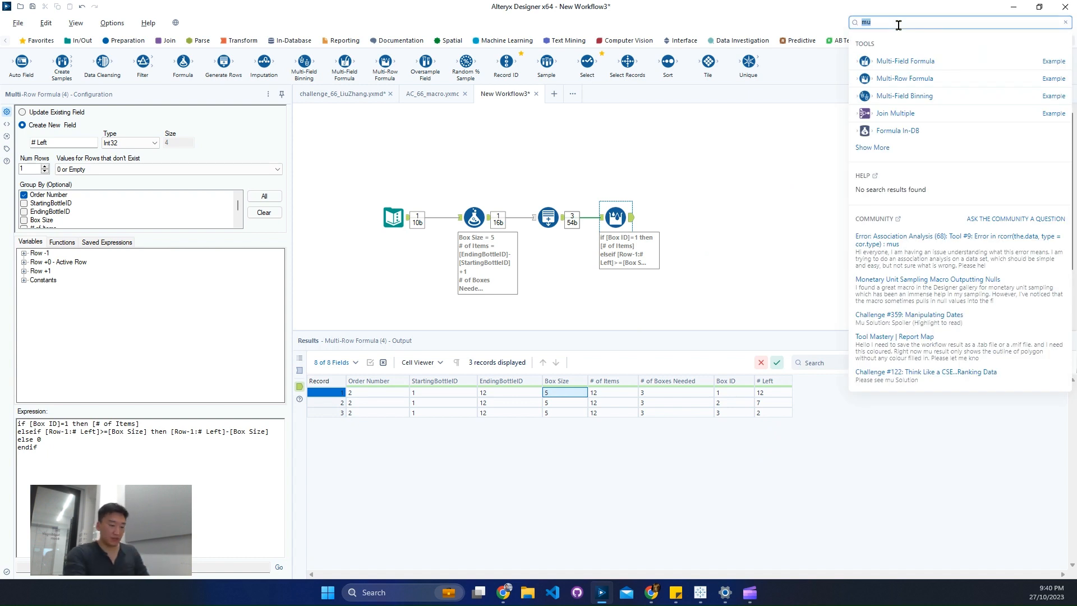
text(for)
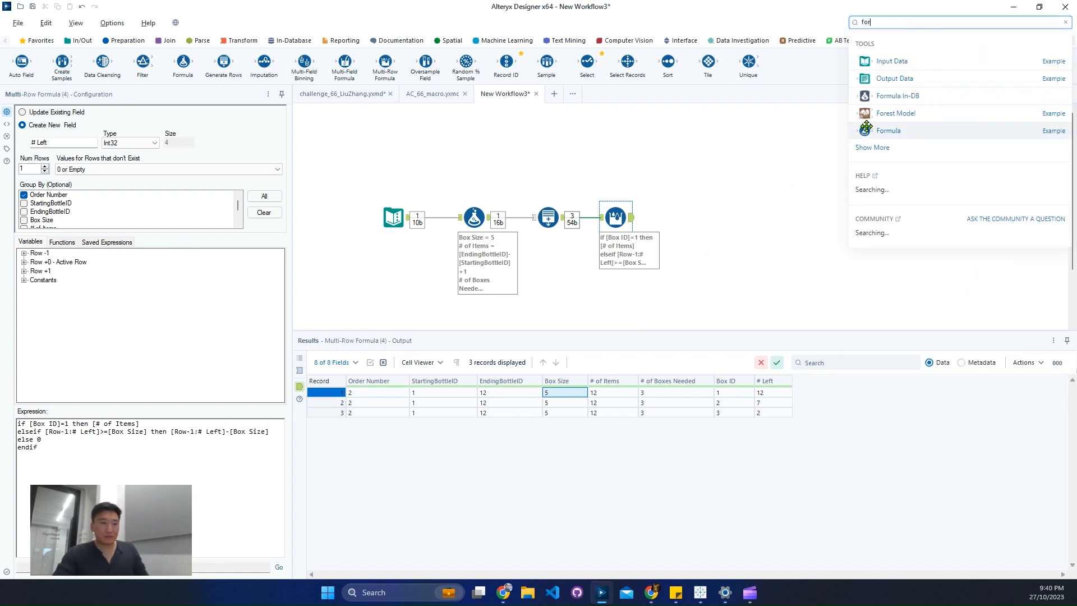
drag(866, 127, 688, 221)
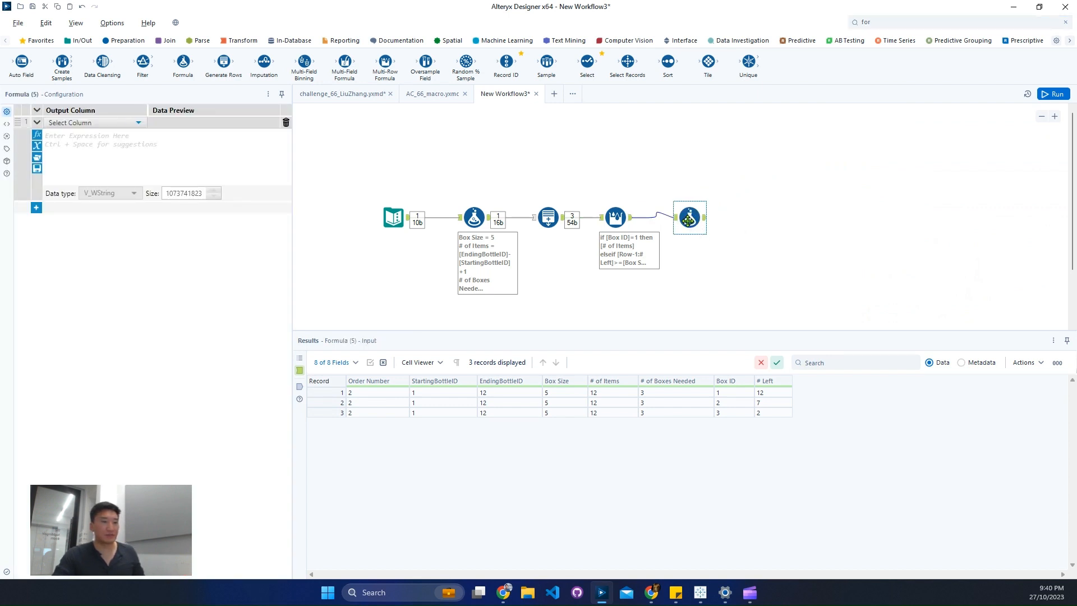
In the challenge 66 workflow, select the BottlesInThisBatch header in the text input of the box size of 6 output to copy it.
click(351, 95)
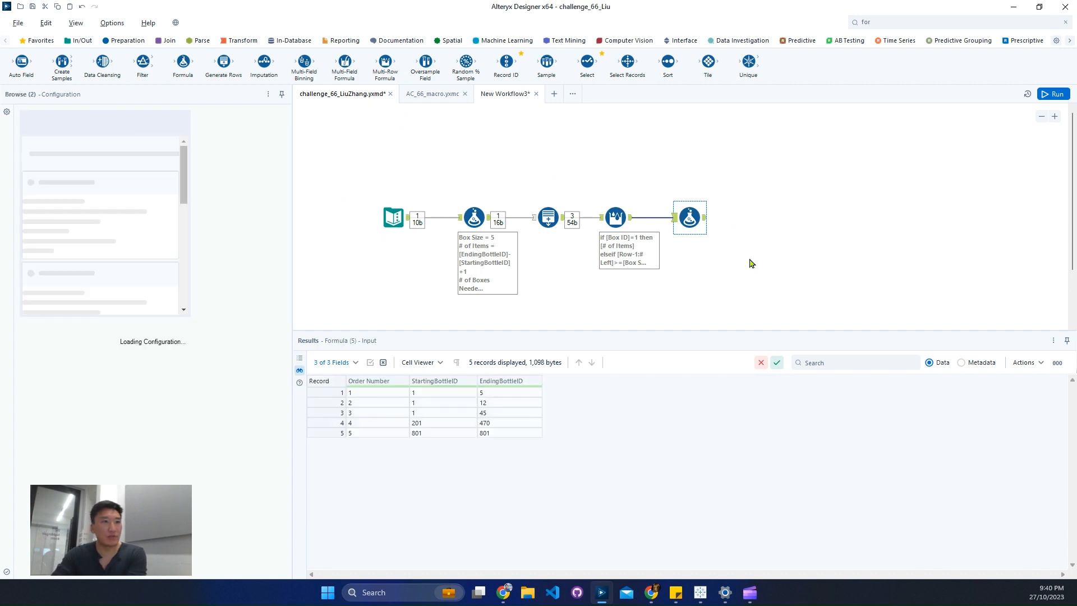
click(798, 273)
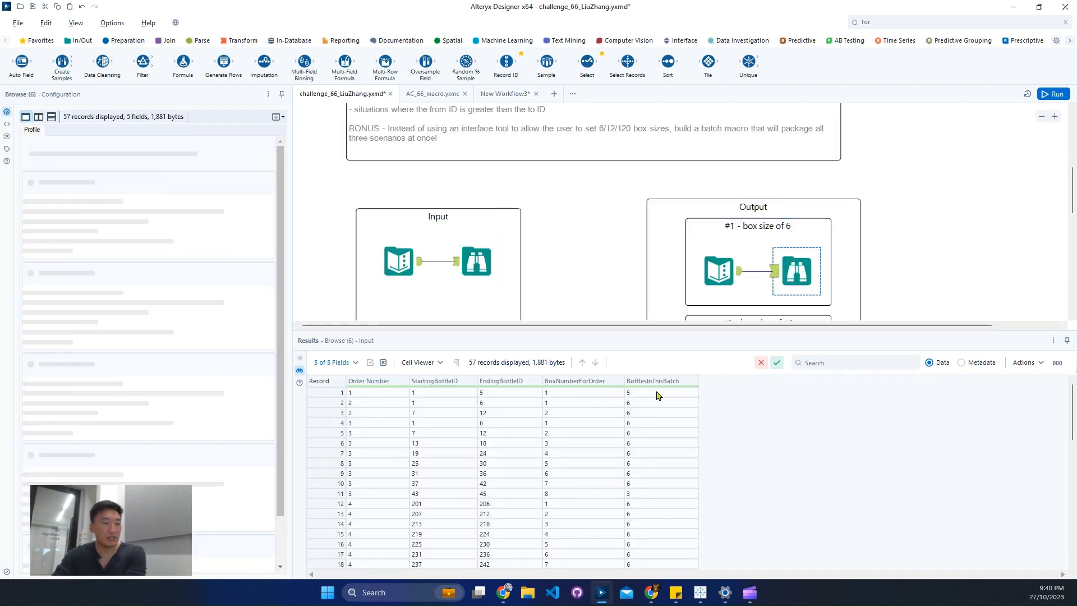
ctrl+click(724, 271)
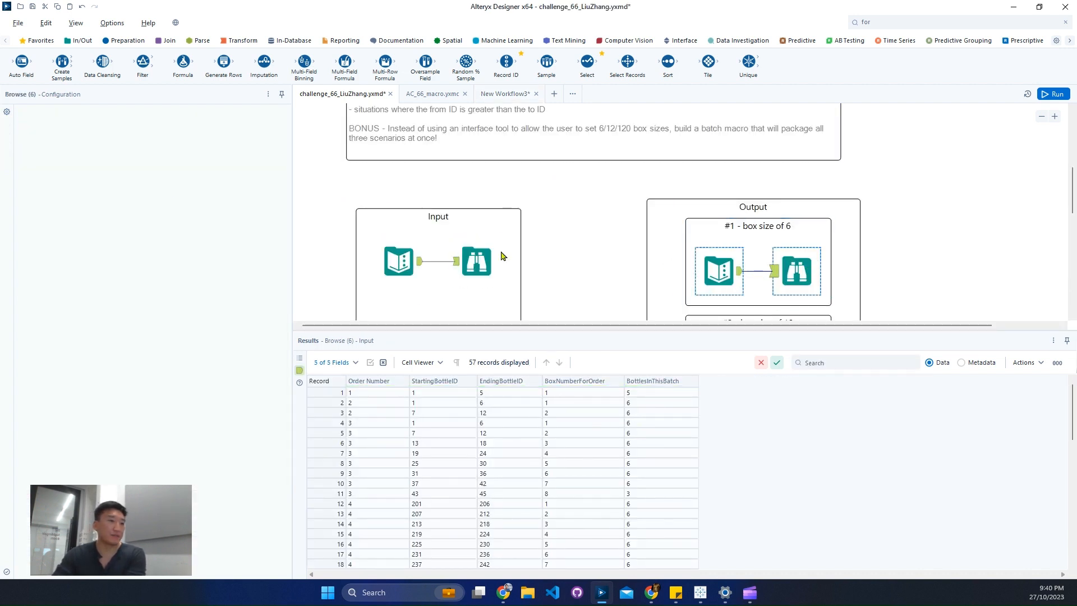
double_click(247, 122)
key(ctrl+c)
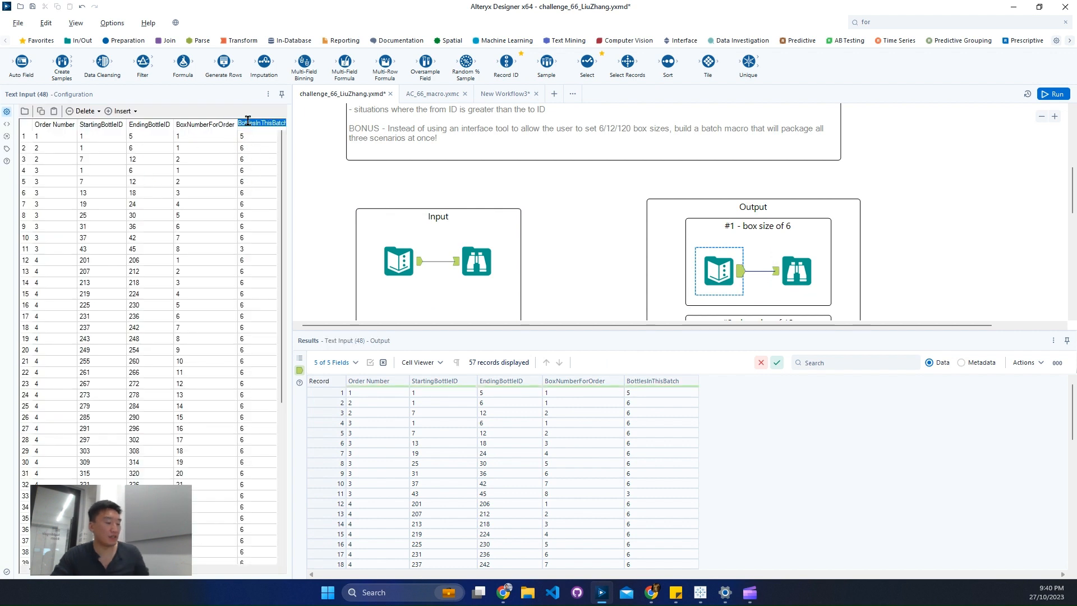
Return to New Workflow3 and add BottlesInThisBatch as the new output column of the last Formula tool.
click(571, 240)
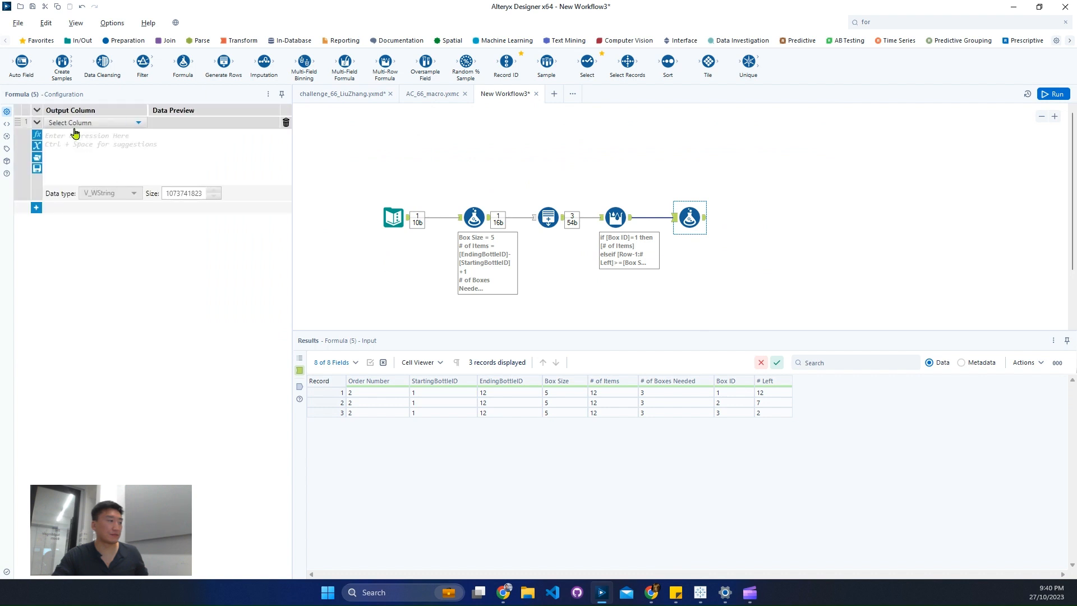
click(82, 124)
click(82, 133)
key(ctrl+v)
click(126, 162)
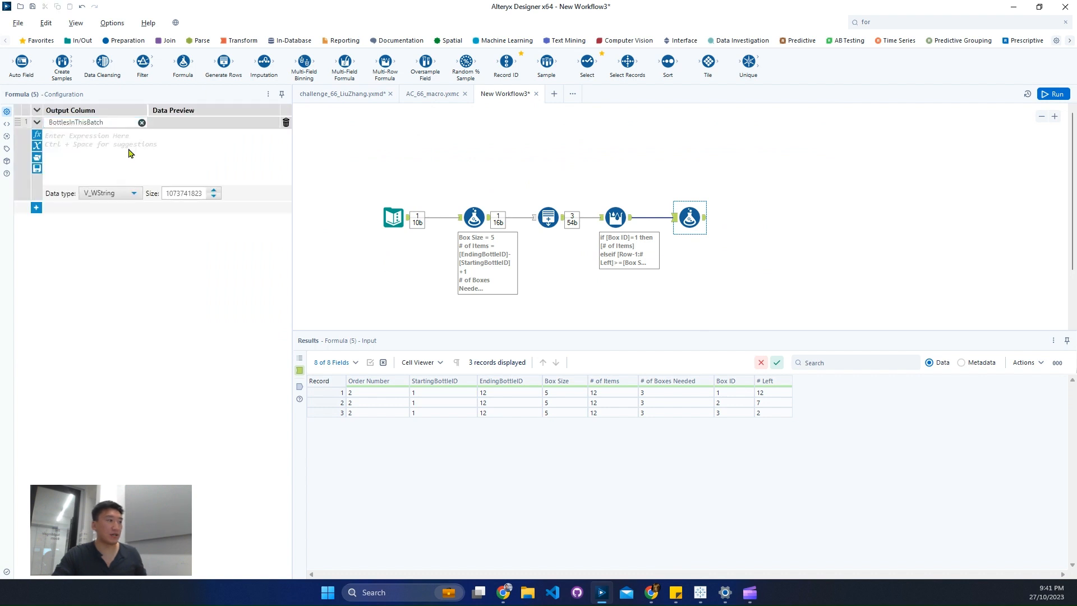
Start the BottlesInThisBatch expression from the IF c THEN t ELSE f ENDIF template, with [# Left]>=[Box Size] as the condition.
text(if)
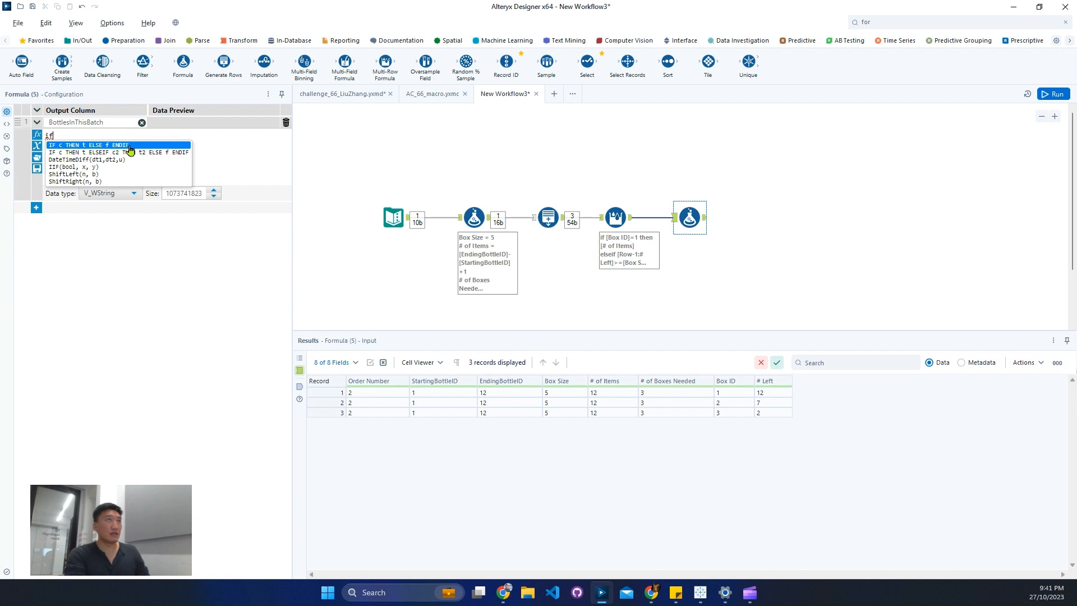
click(130, 146)
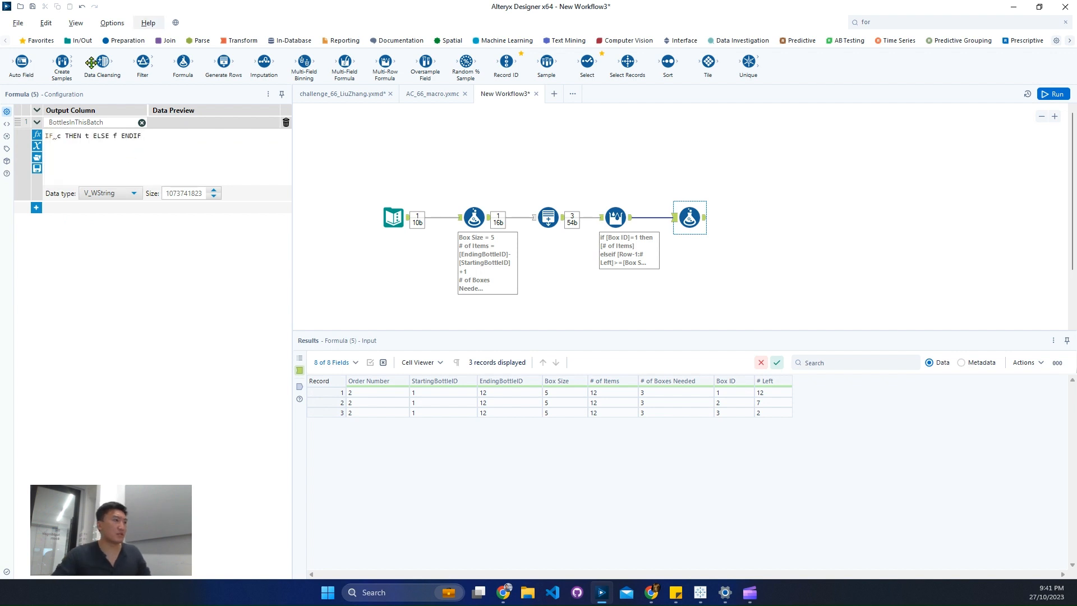
click(60, 137)
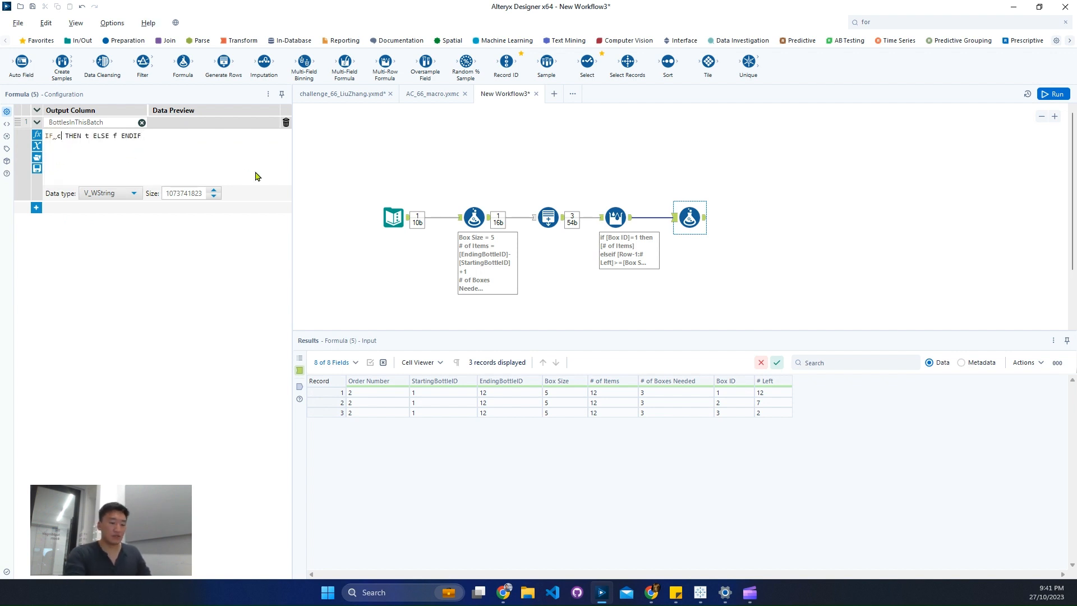
key(BackSpace)
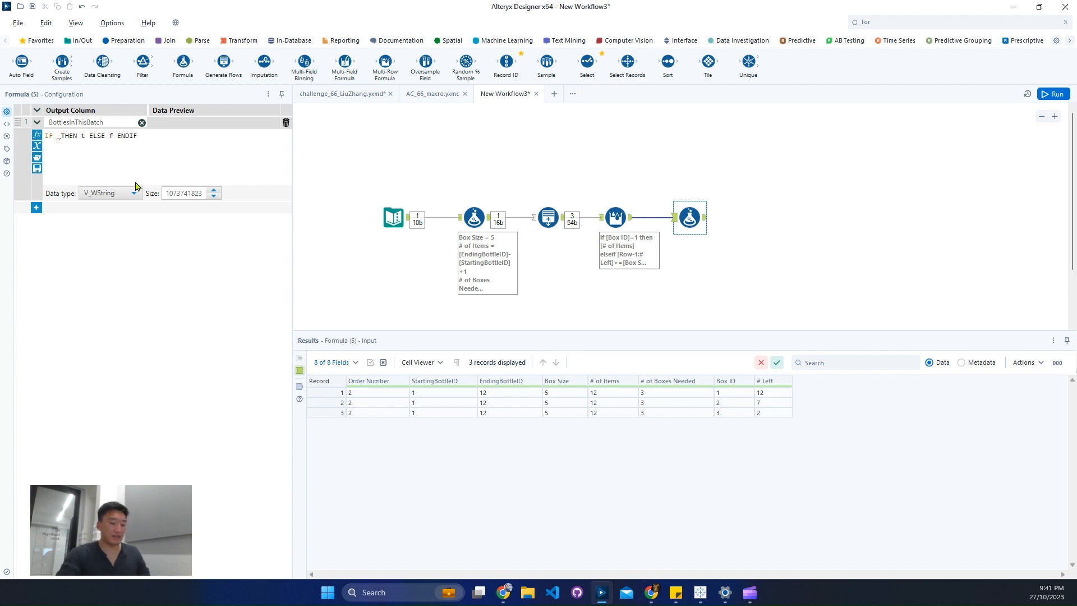
text(#)
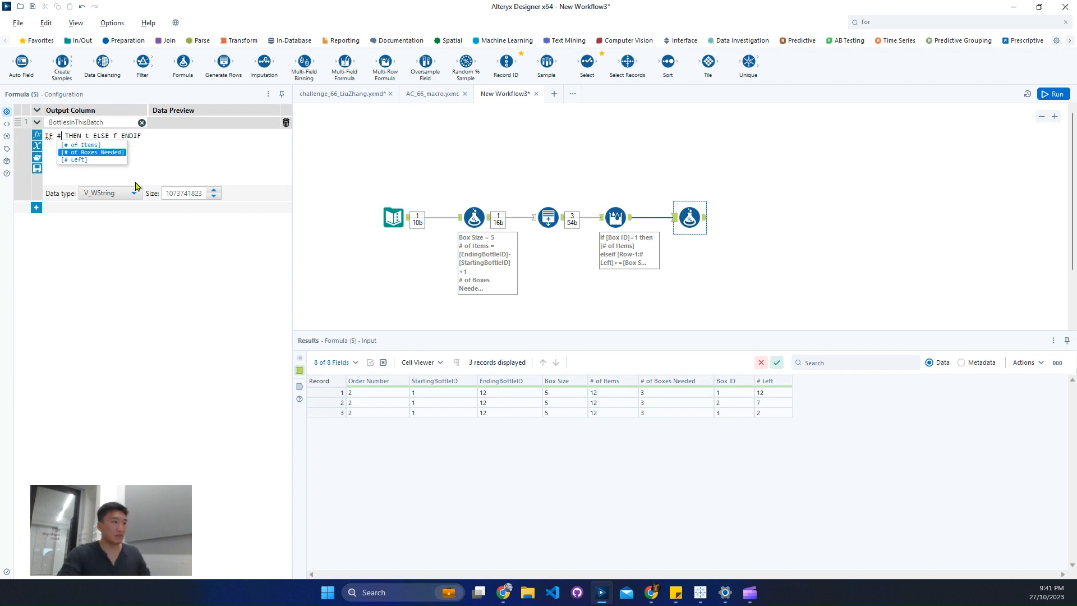
key(Up)
key(Down)
key(Down)
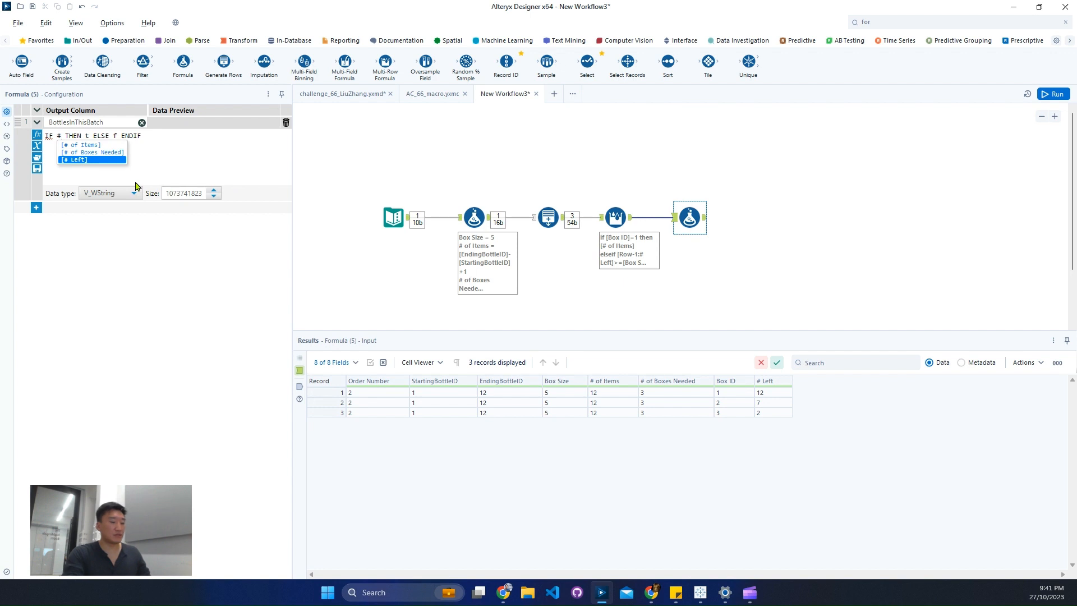
key(Return)
text(>=)
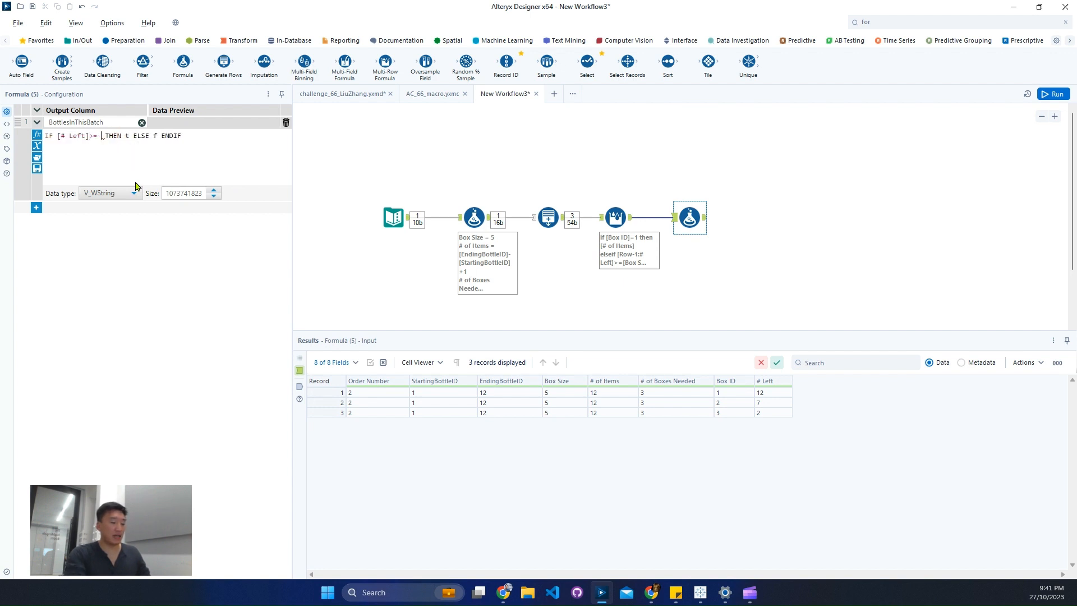
key(BackSpace)
text(box)
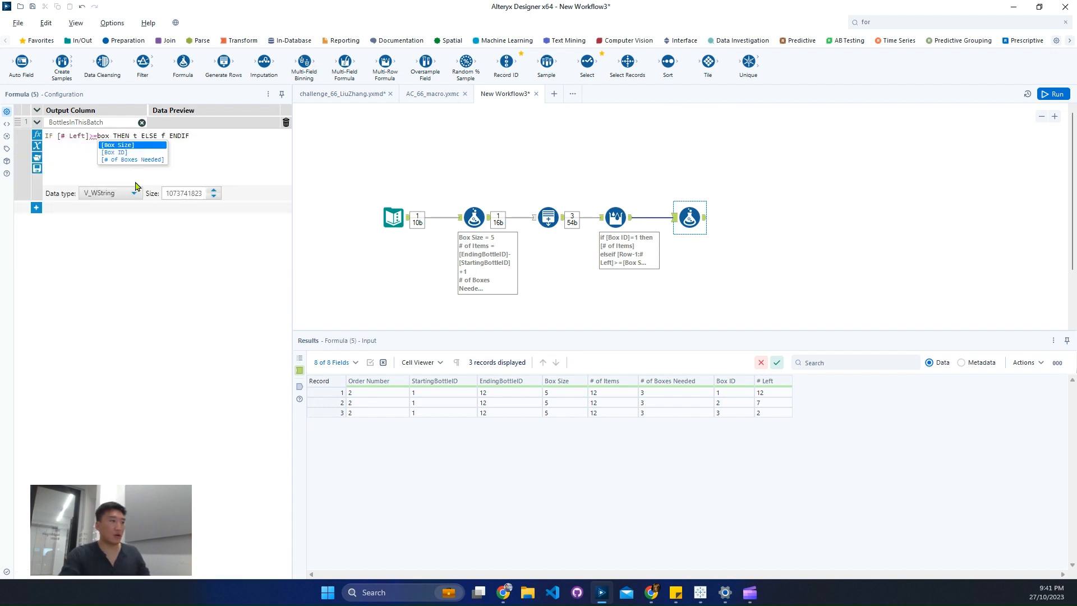
key(Down)
key(Up)
key(Return)
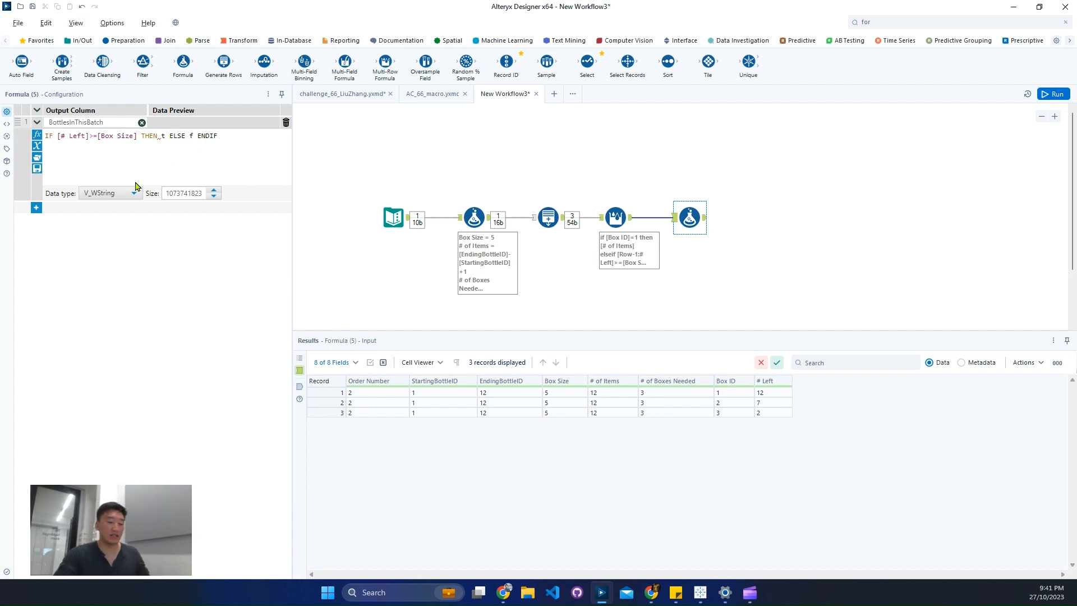
Complete the BottlesInThisBatch expression so it returns [Box Size] when the condition is true and [# Left] otherwise.
key(Delete)
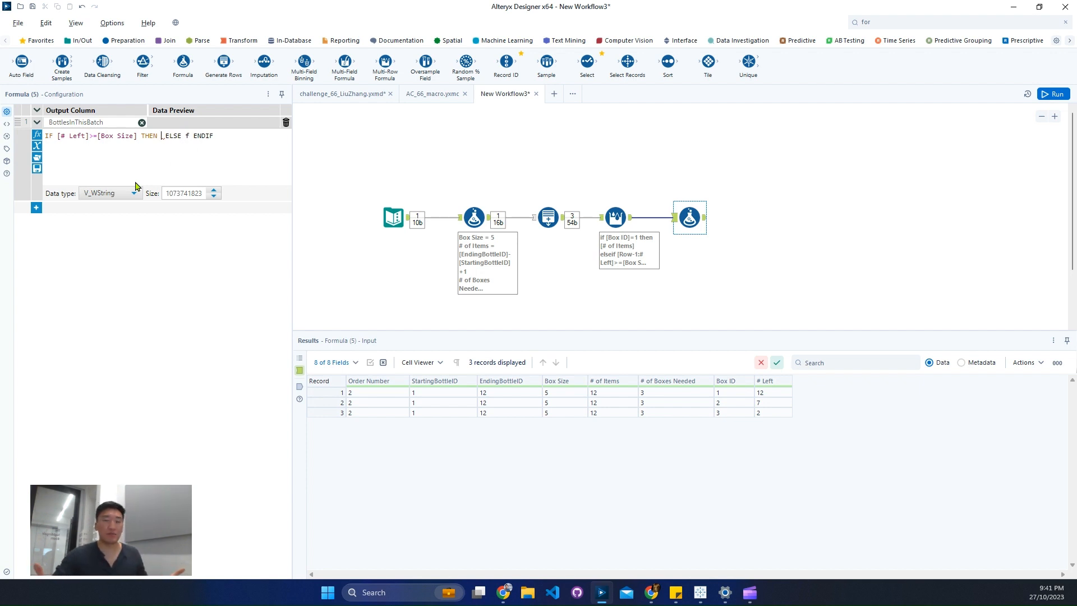
text(box)
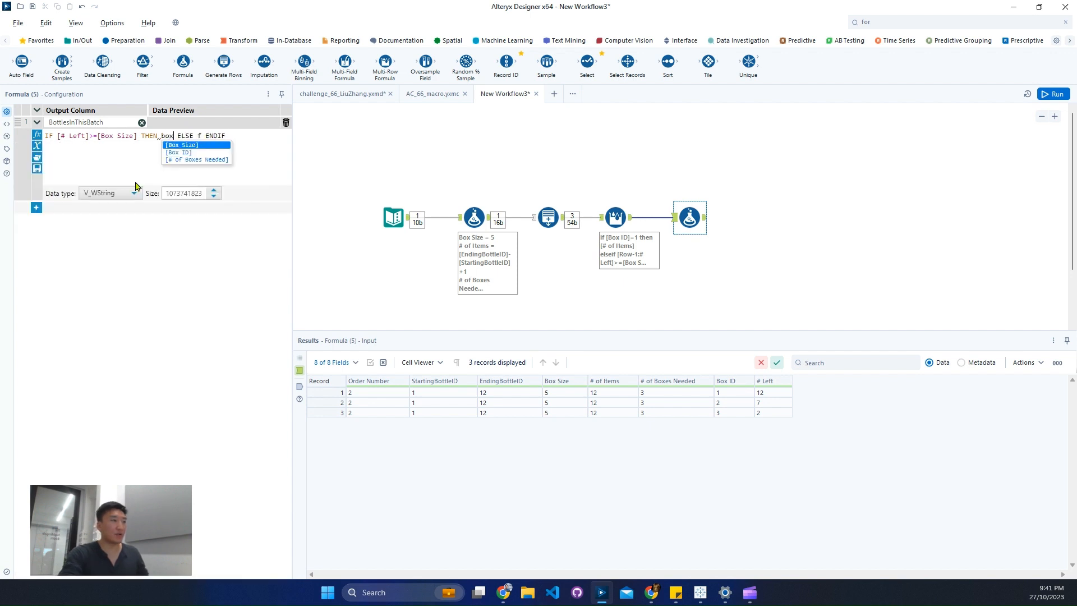
key(Return)
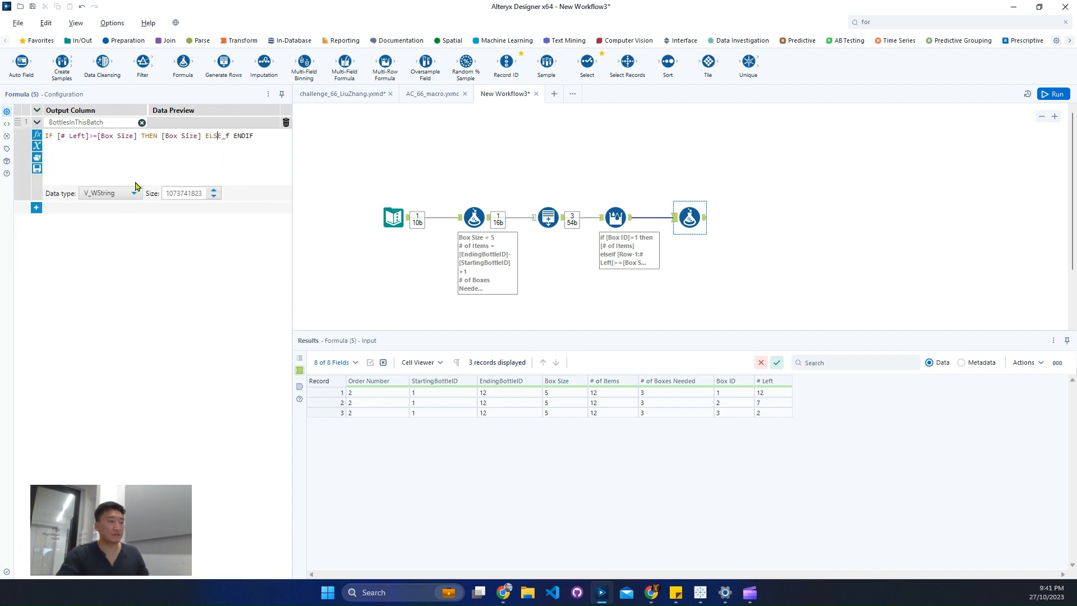
key(BackSpace)
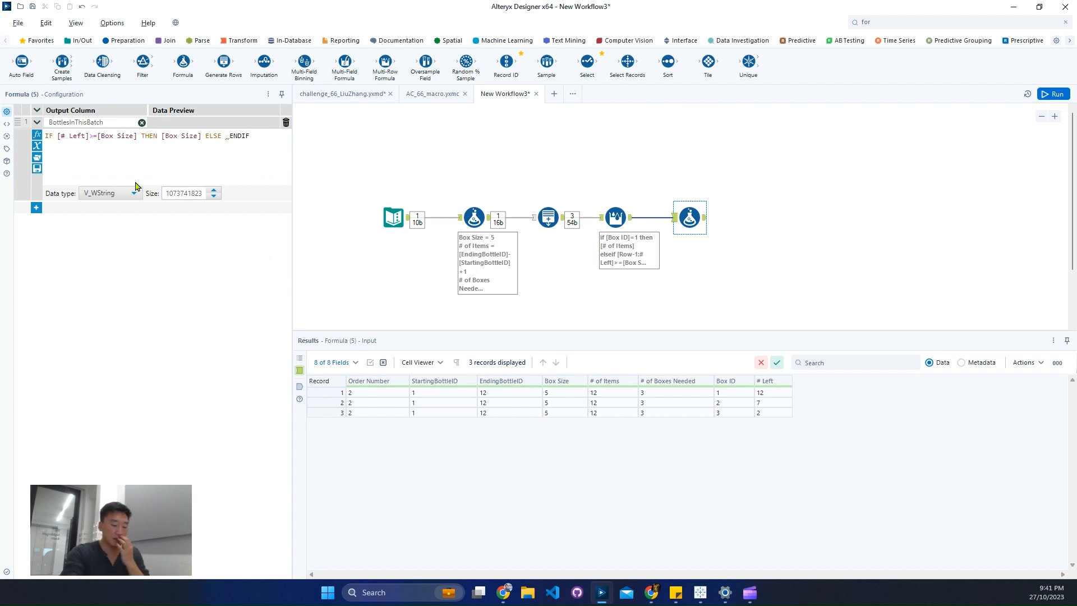
text(#)
key(Down)
key(Down)
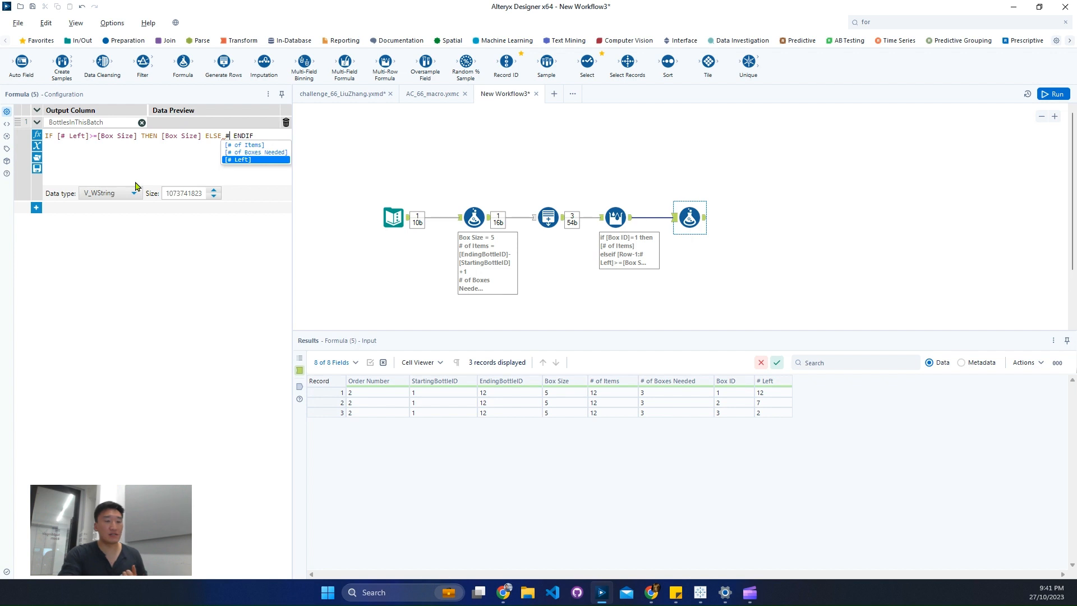
key(Return)
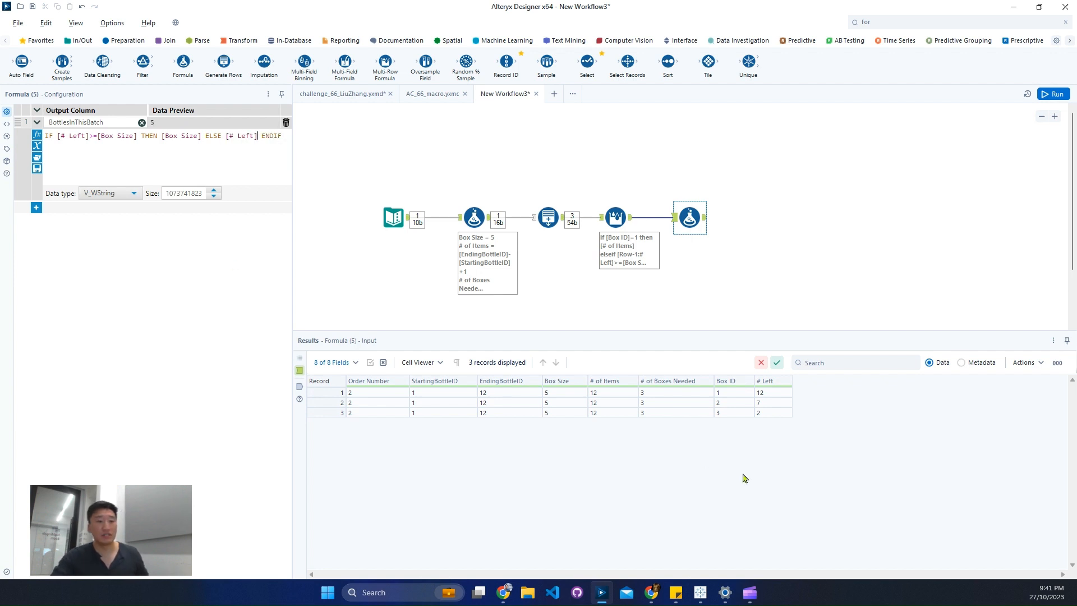
Set the data type of BottlesInThisBatch to Int64 and run the workflow.
click(764, 415)
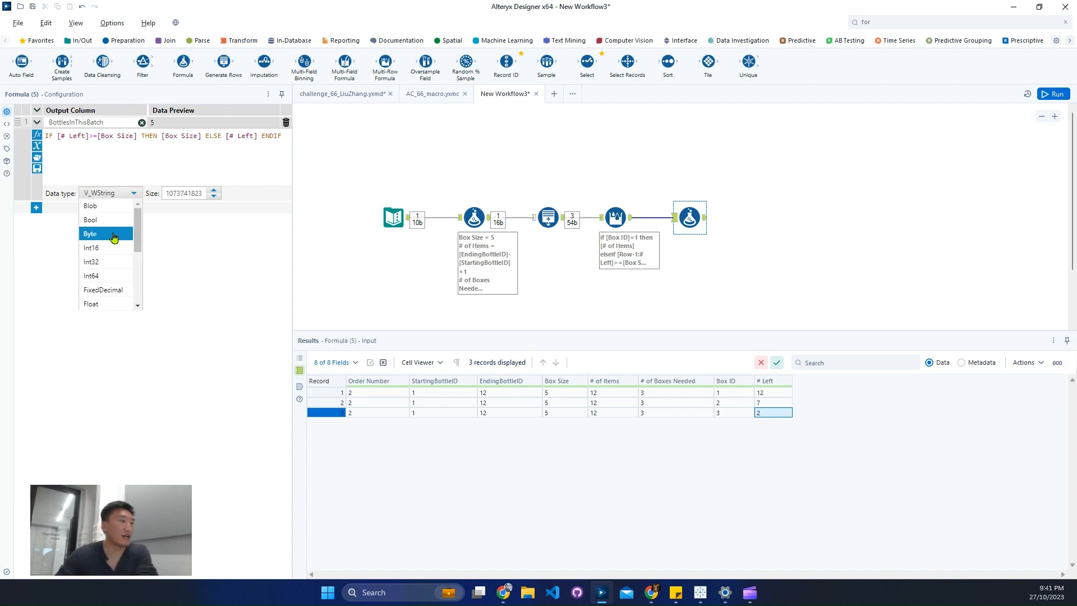
click(109, 275)
click(1047, 95)
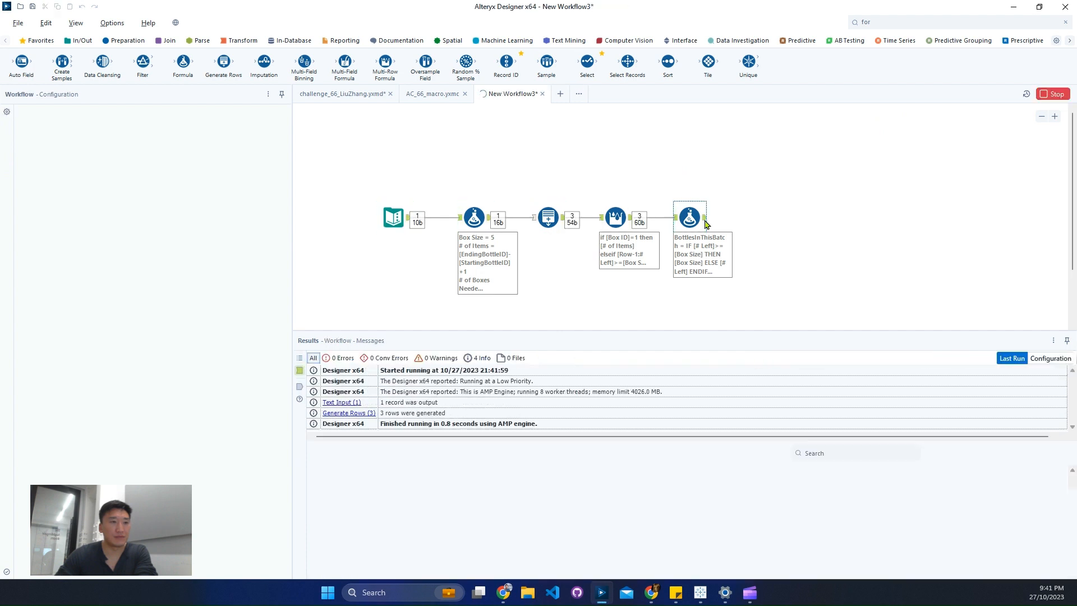
Check the BottlesInThisBatch values and the starting and ending bottle IDs in the last Formula tool's output.
click(705, 224)
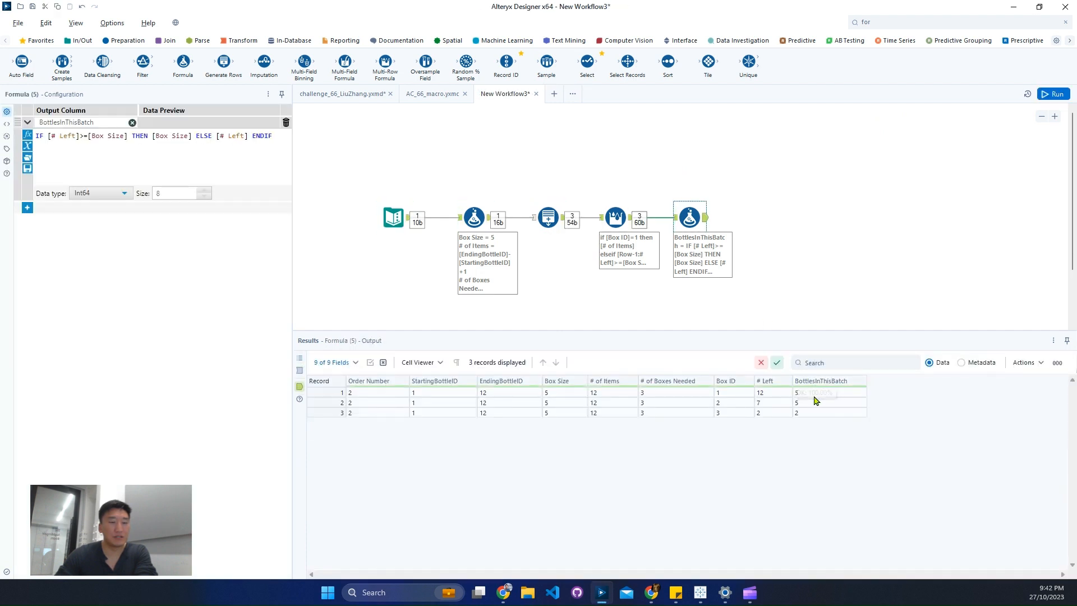
click(810, 393)
click(810, 413)
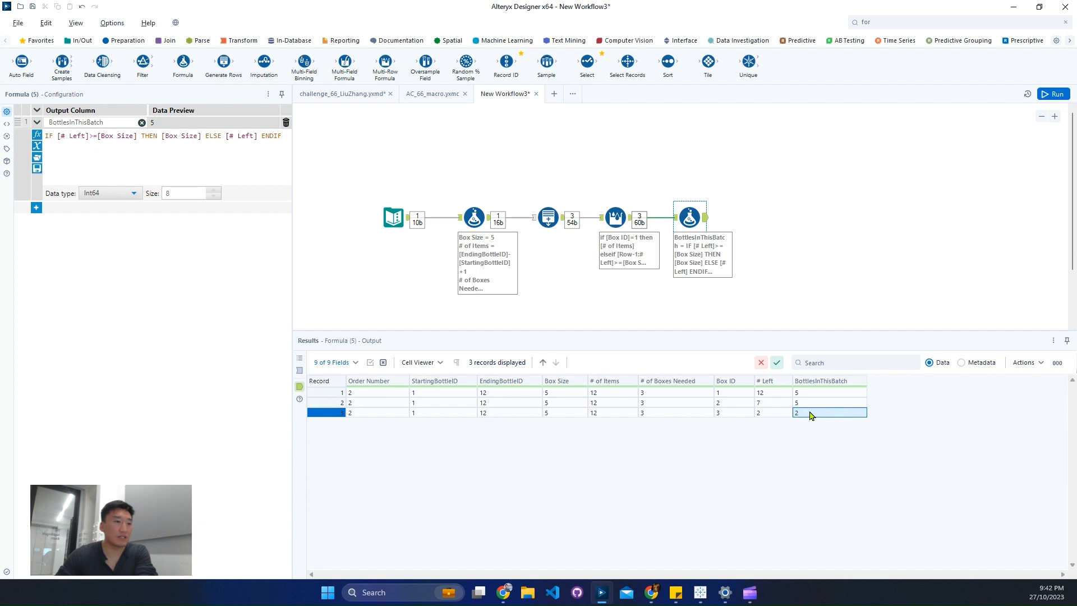
click(814, 394)
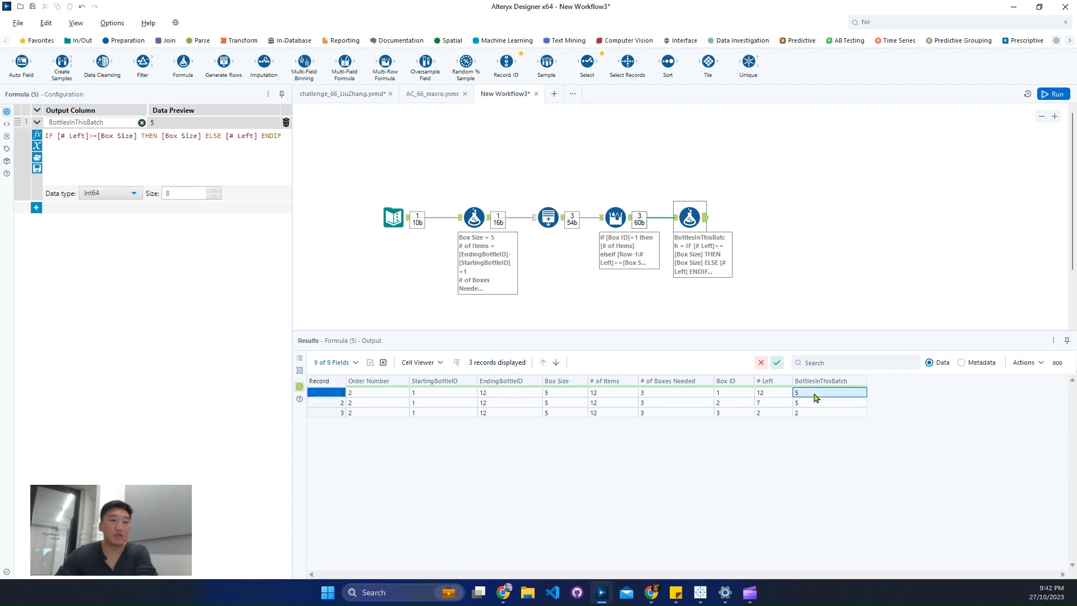
click(471, 394)
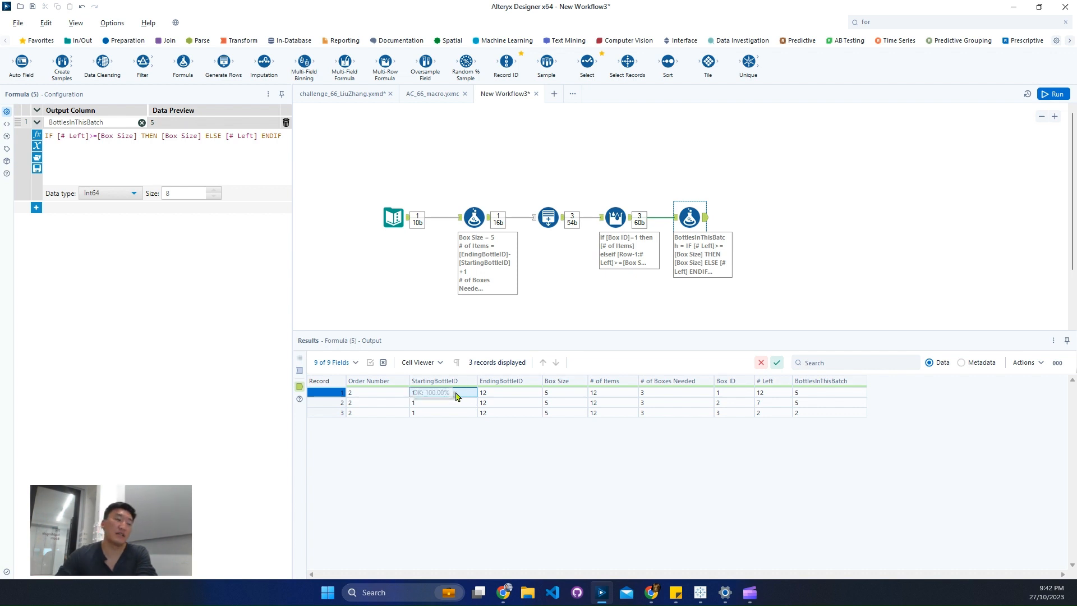
key(Right)
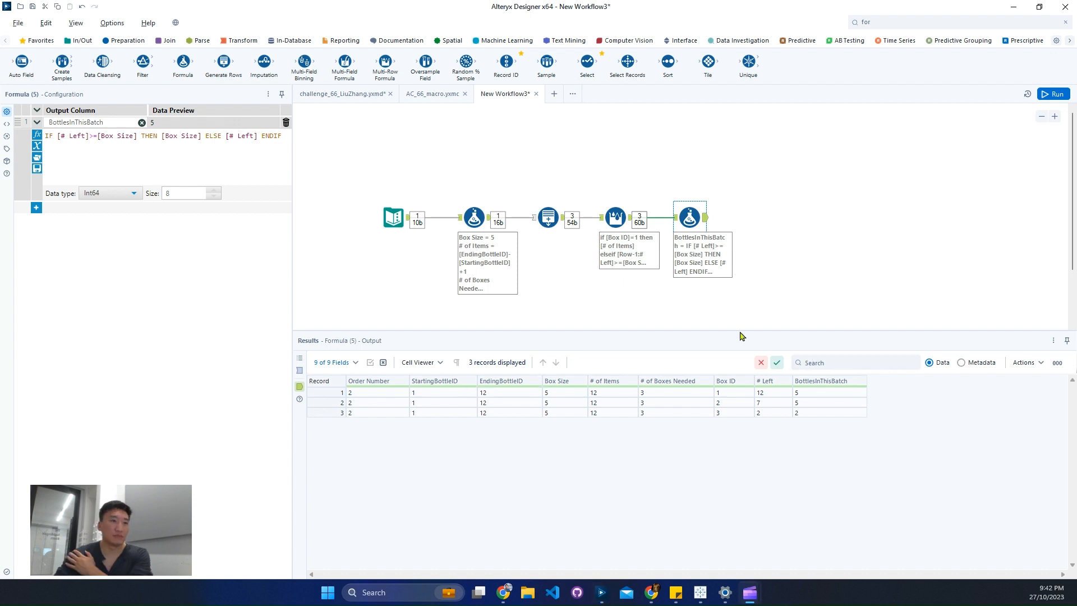
Search the tools for "mul" and connect a Multi-Row Formula tool after the last Formula tool.
click(941, 21)
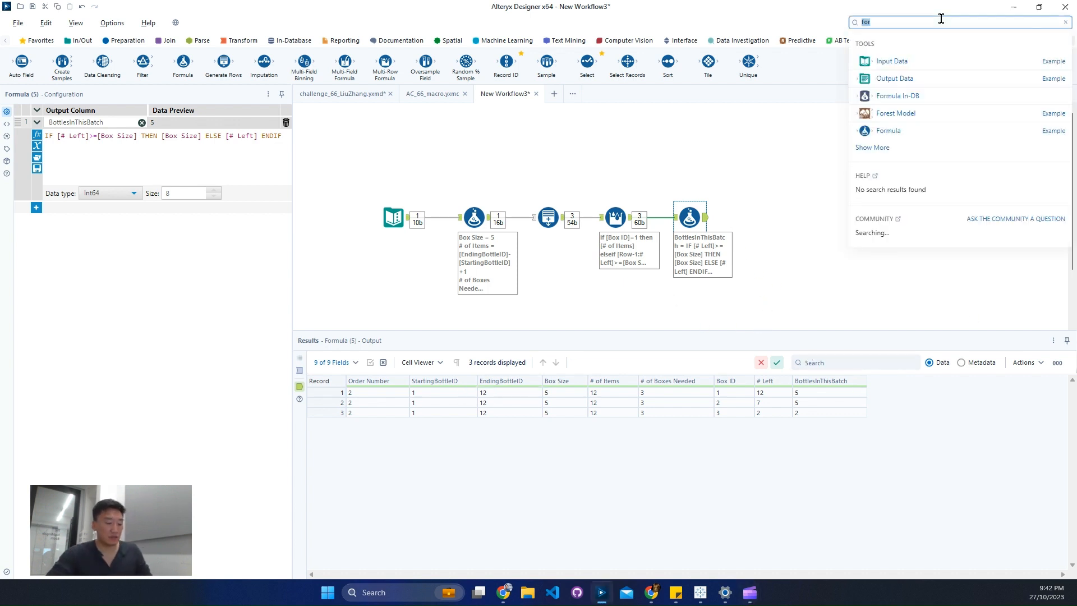
text(mul)
drag(897, 92, 757, 214)
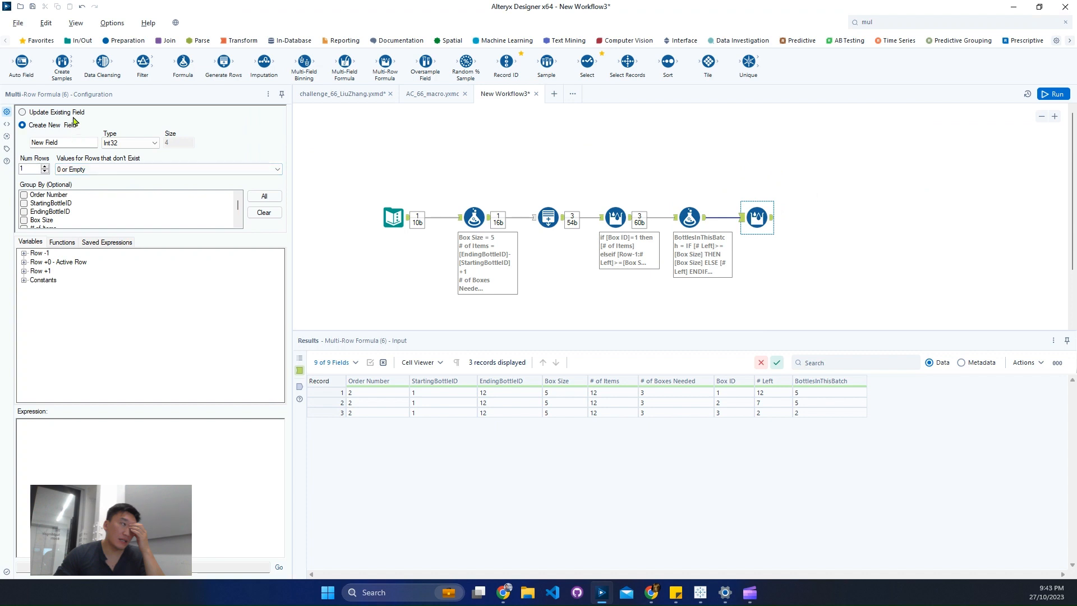
Configure the new Multi-Row Formula to update the existing StartingBottleID field, using NULL for rows that don't exist.
click(77, 112)
click(89, 138)
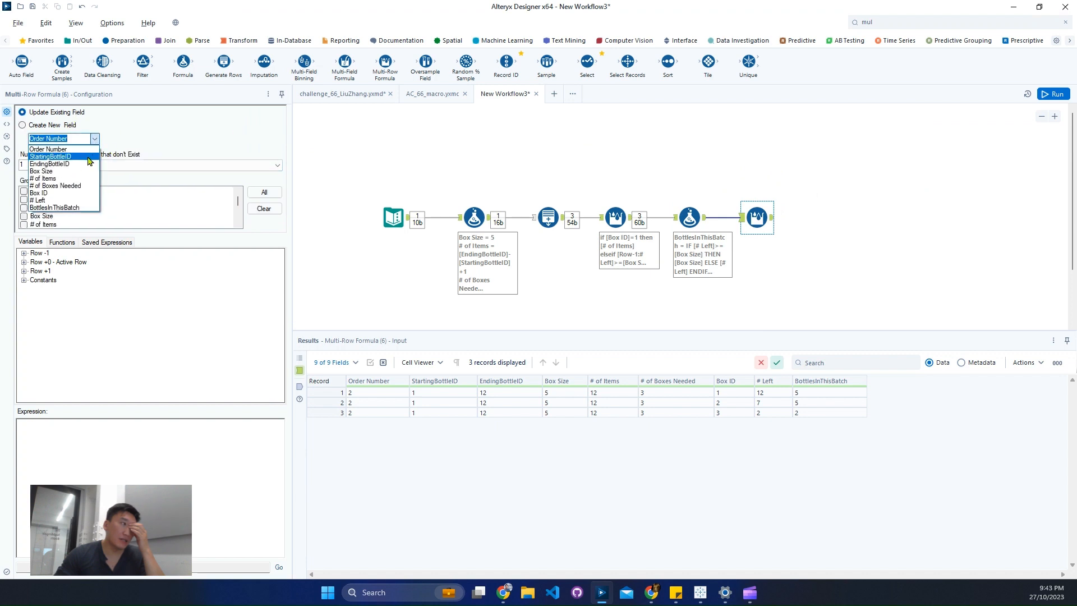
click(88, 157)
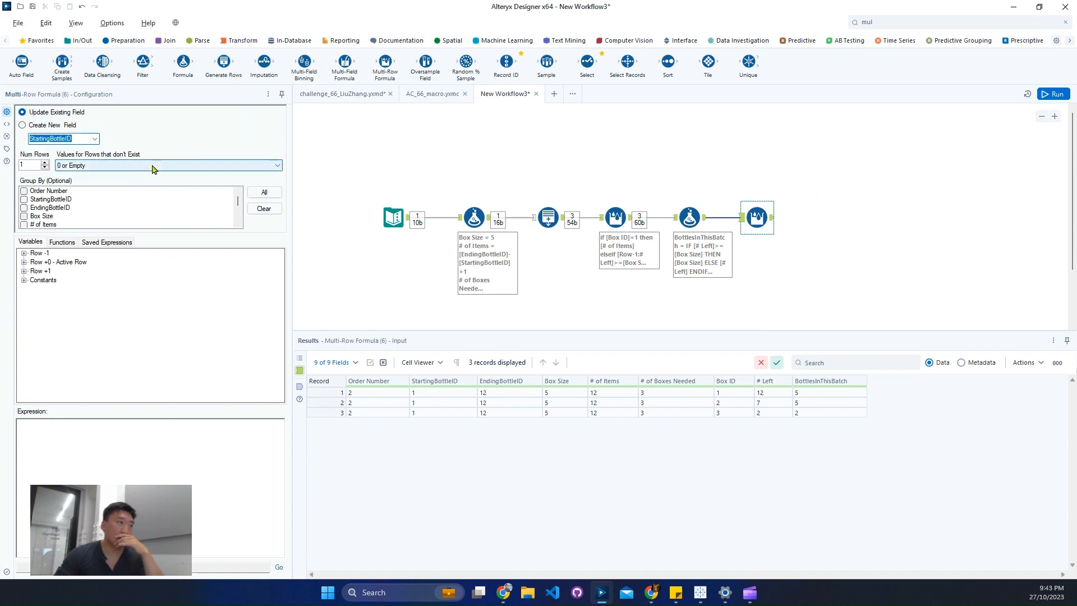
click(152, 169)
click(84, 181)
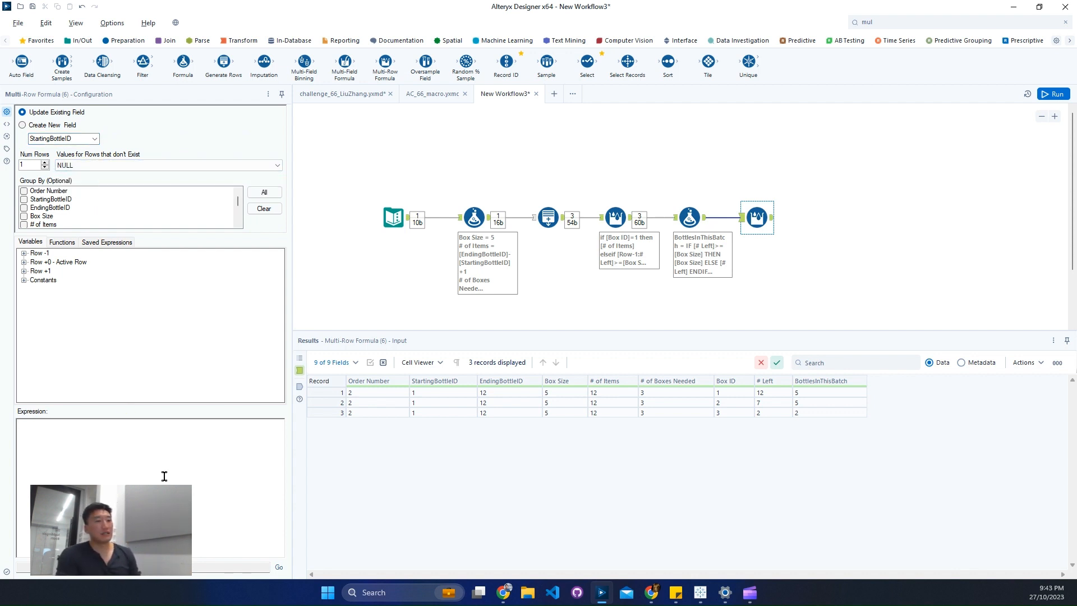
Begin the StartingBottleID expression with the condition if isnull([Row-1:StartingBottleID]).
text(if isn)
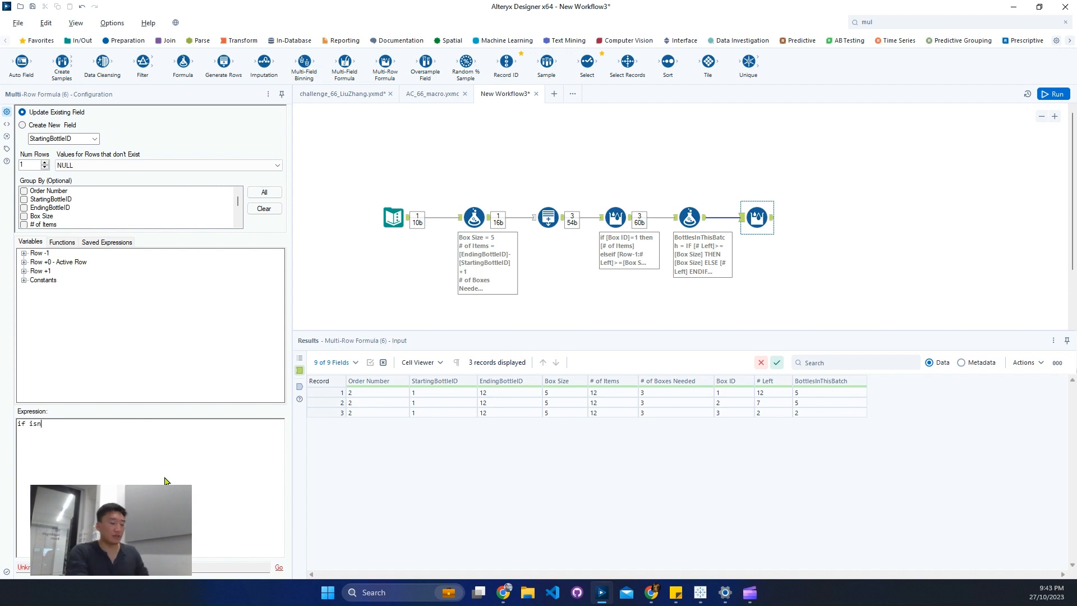
text(ull())
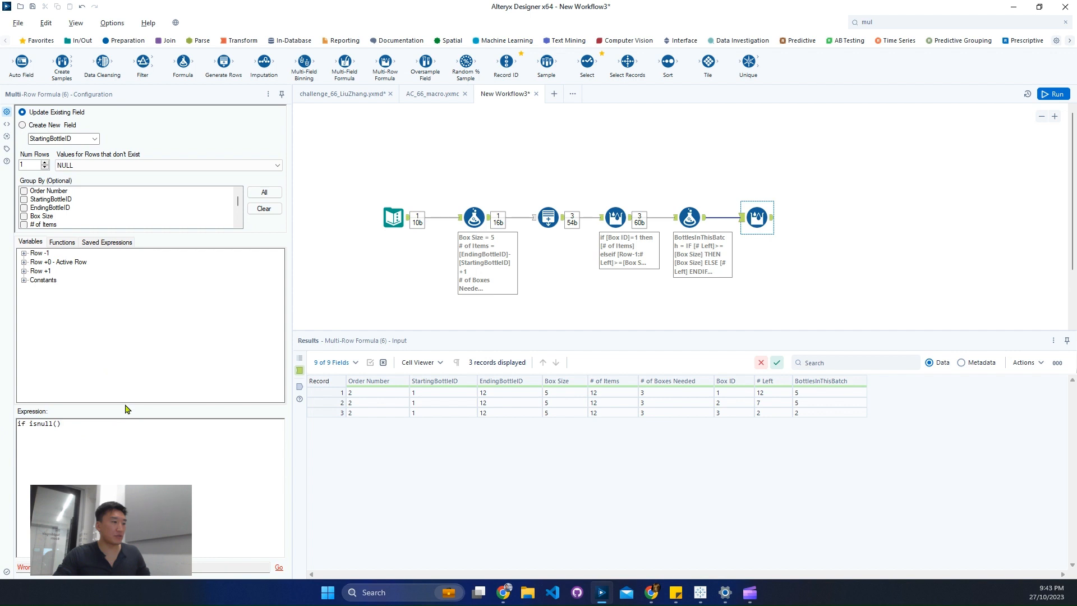
drag(120, 408, 130, 306)
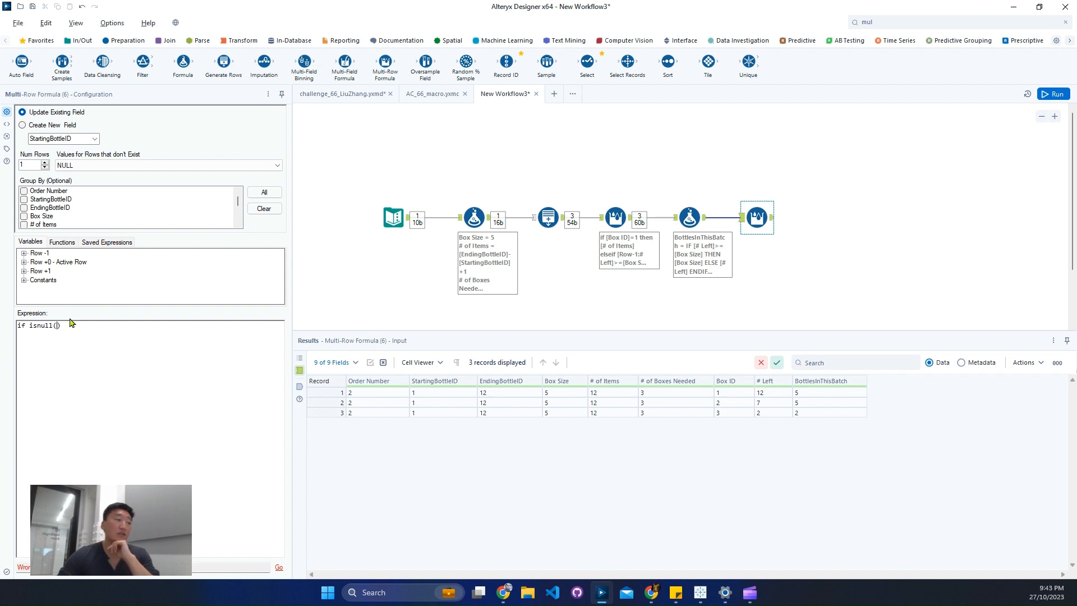
click(24, 253)
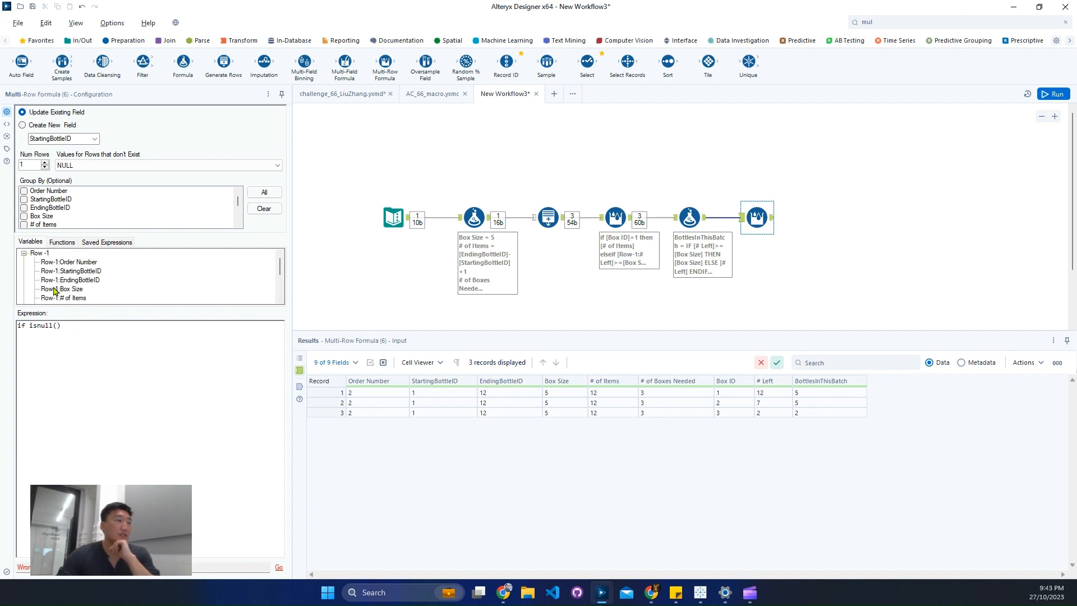
double_click(73, 271)
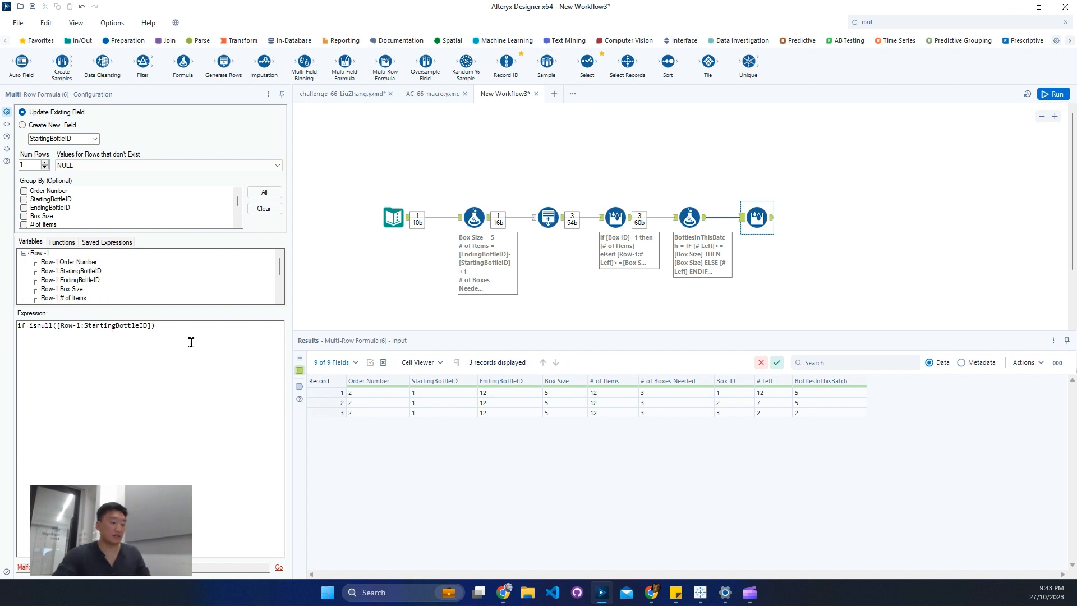
Add a then branch to the expression that returns the active row's [StartingBottleID].
text(then)
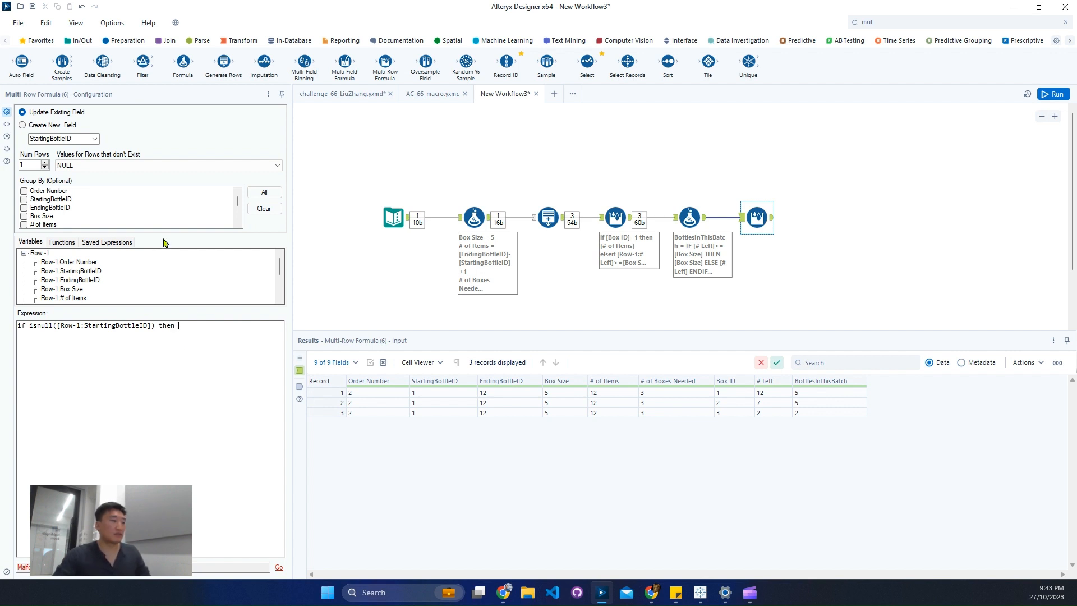
scroll(106, 289, down, 2)
click(23, 280)
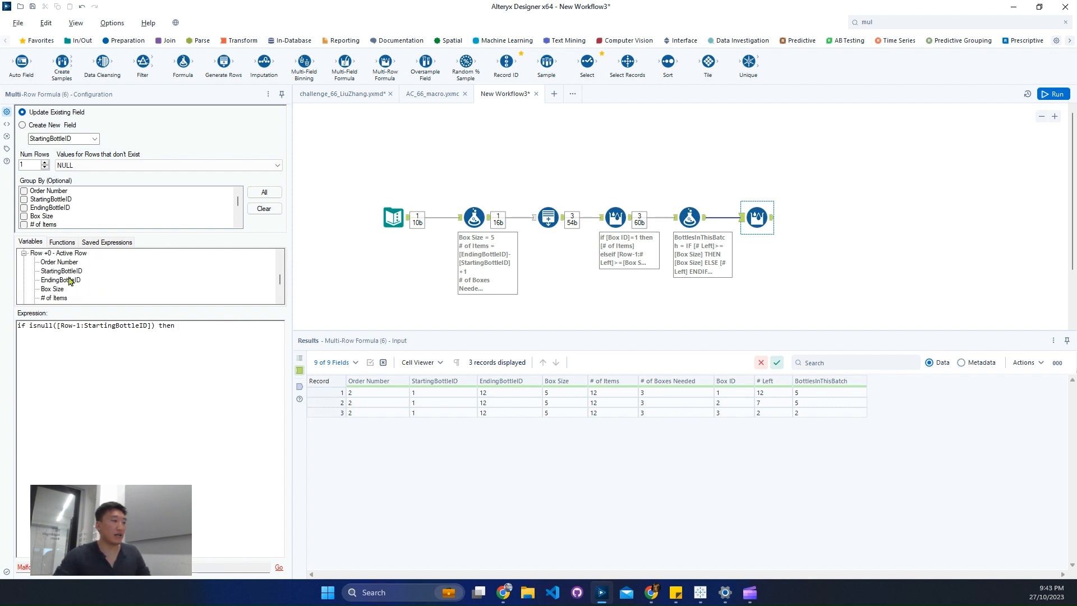
double_click(62, 271)
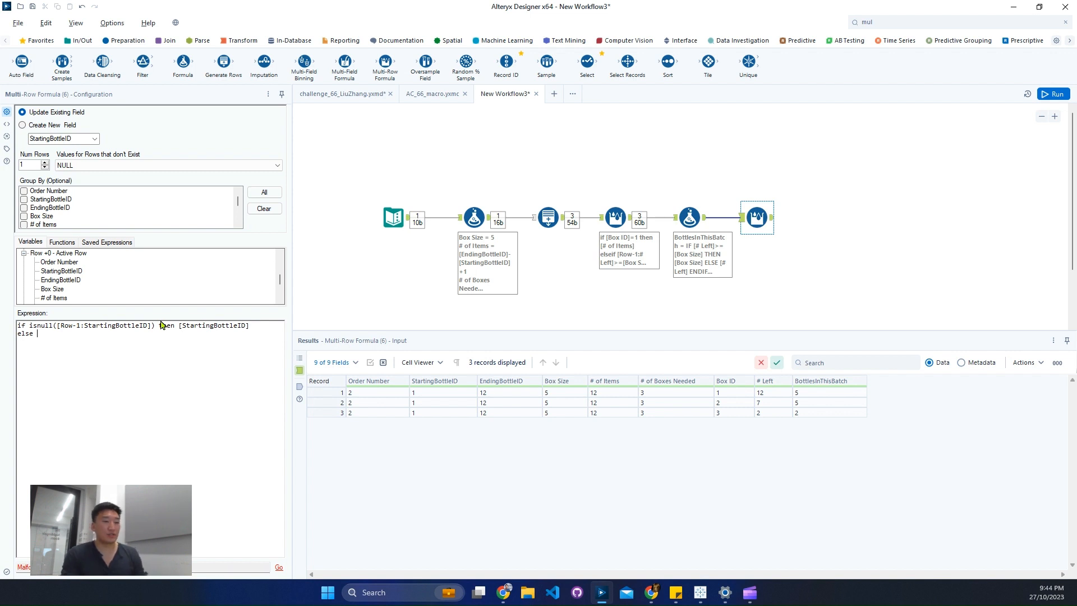
Start the else branch of the StartingBottleID expression with the previous row's value, [Row-1:StartingBottleID]+.
scroll(62, 277, down, 5)
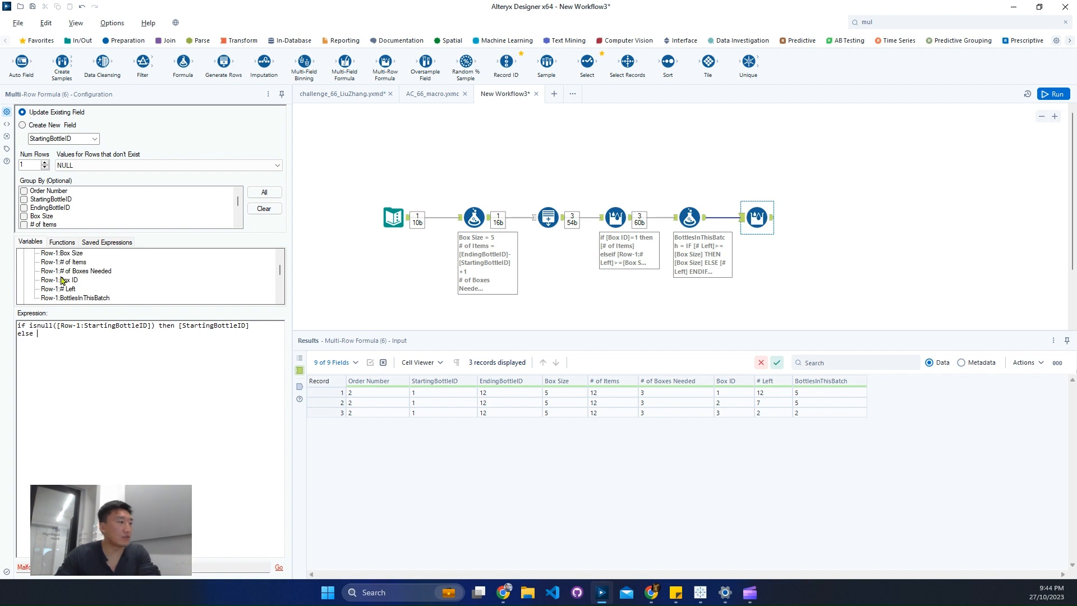
scroll(61, 278, up, 8)
click(423, 403)
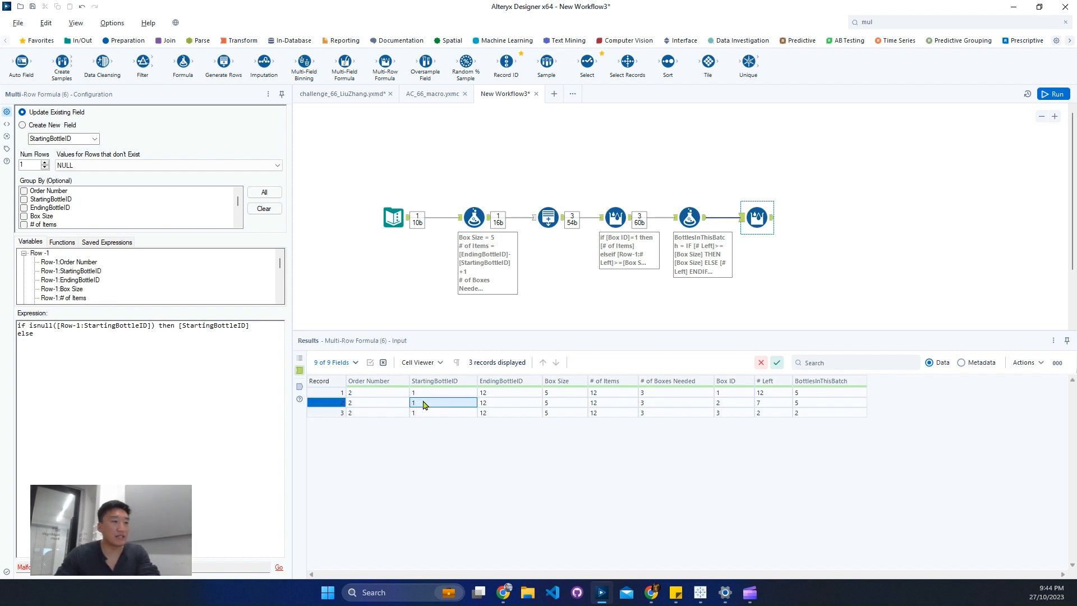
key(ctrl+2)
drag(401, 393, 488, 410)
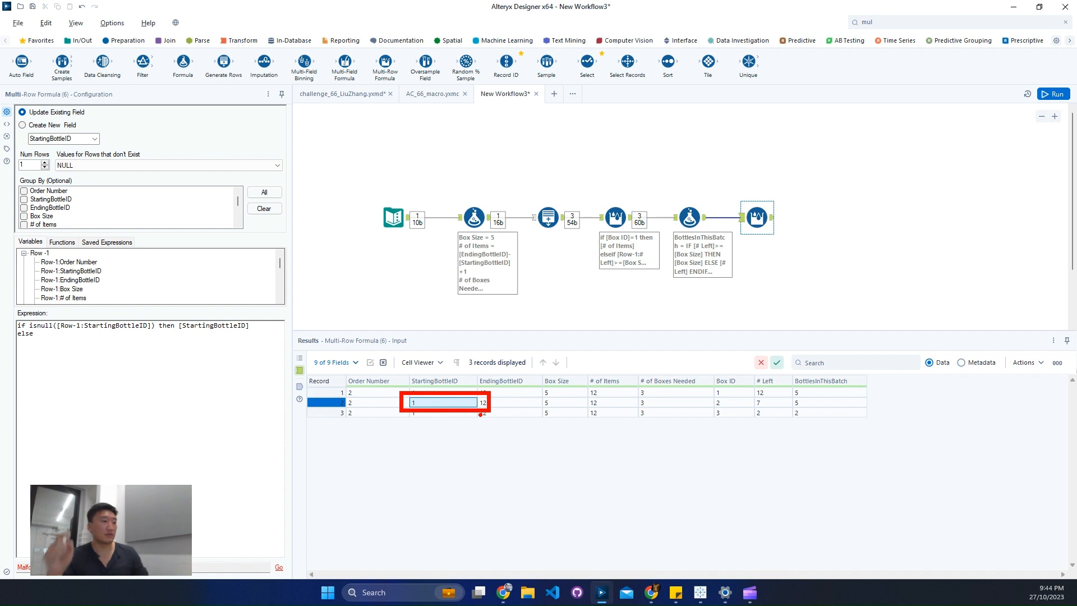
key(Escape)
click(171, 371)
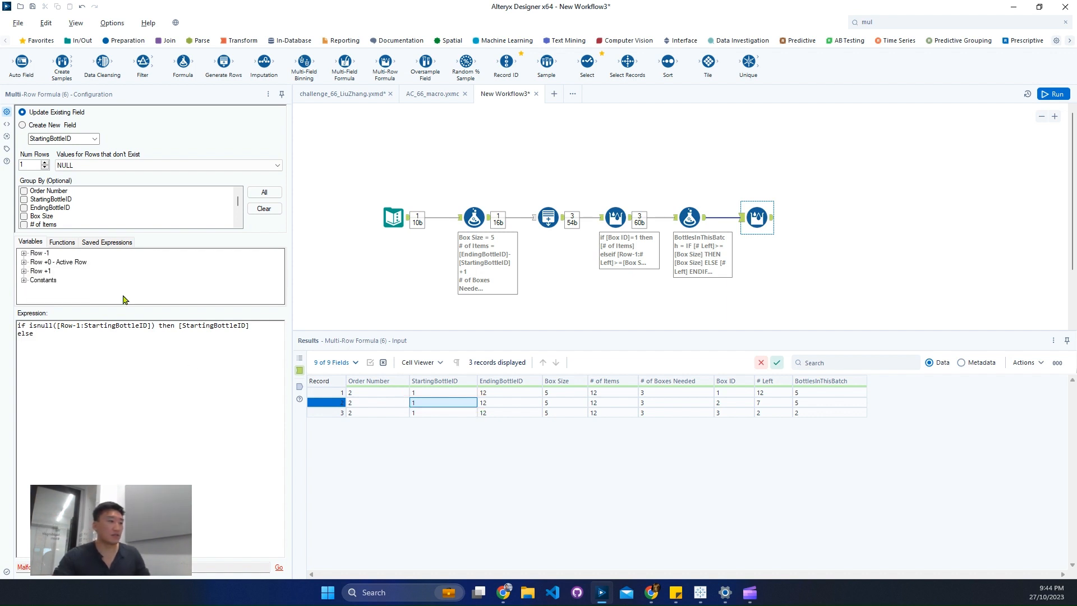
click(23, 253)
click(78, 271)
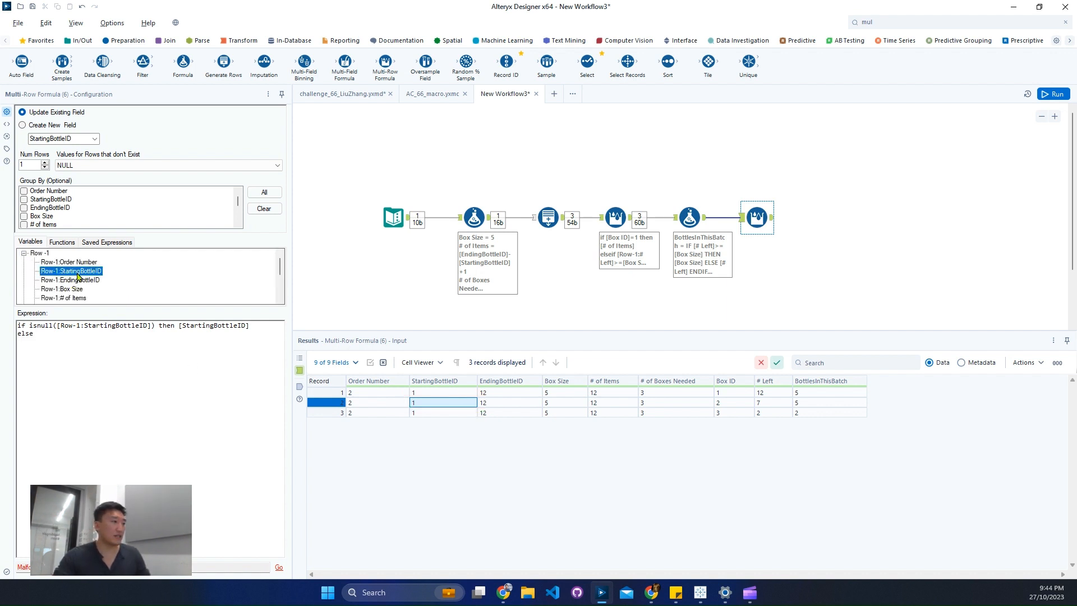
double_click(77, 274)
text(+)
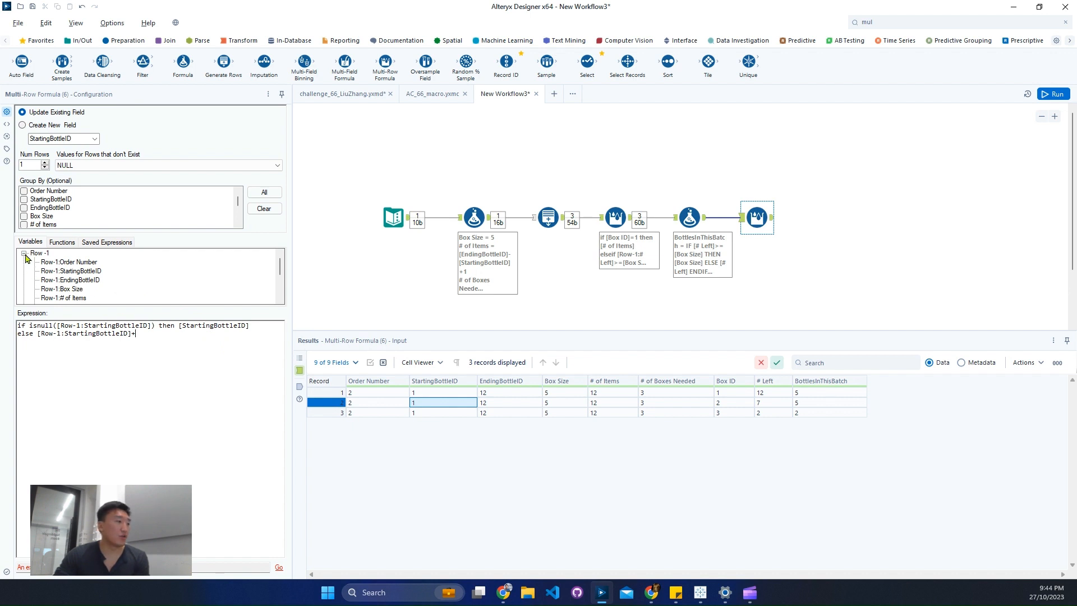
Complete the else branch by adding [Row-1:BottlesInThisBatch] and close the expression with endif on a new line.
scroll(94, 289, down, 1)
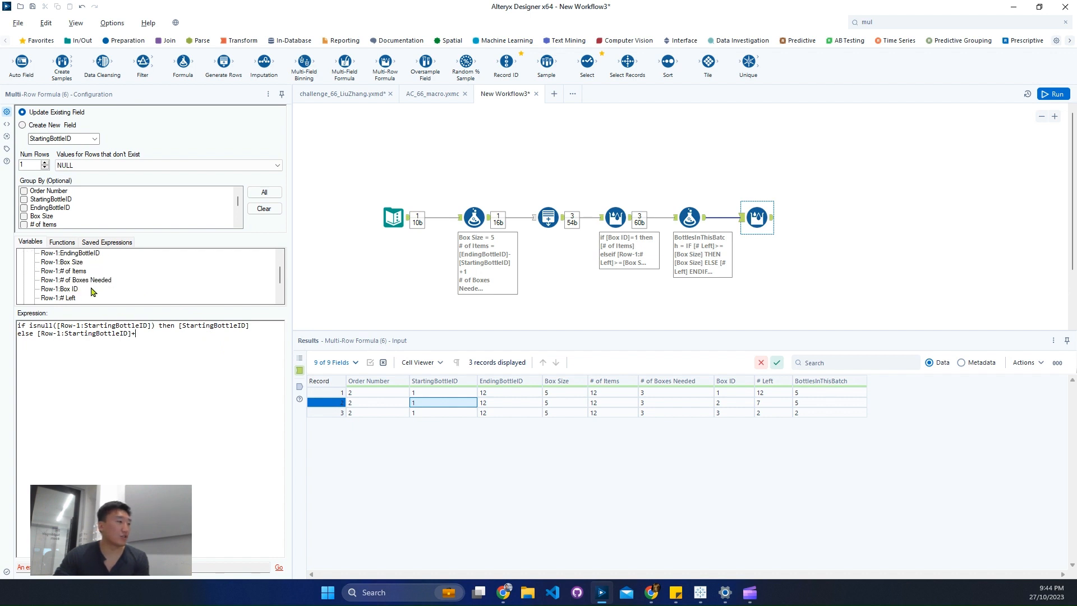
scroll(97, 292, down, 1)
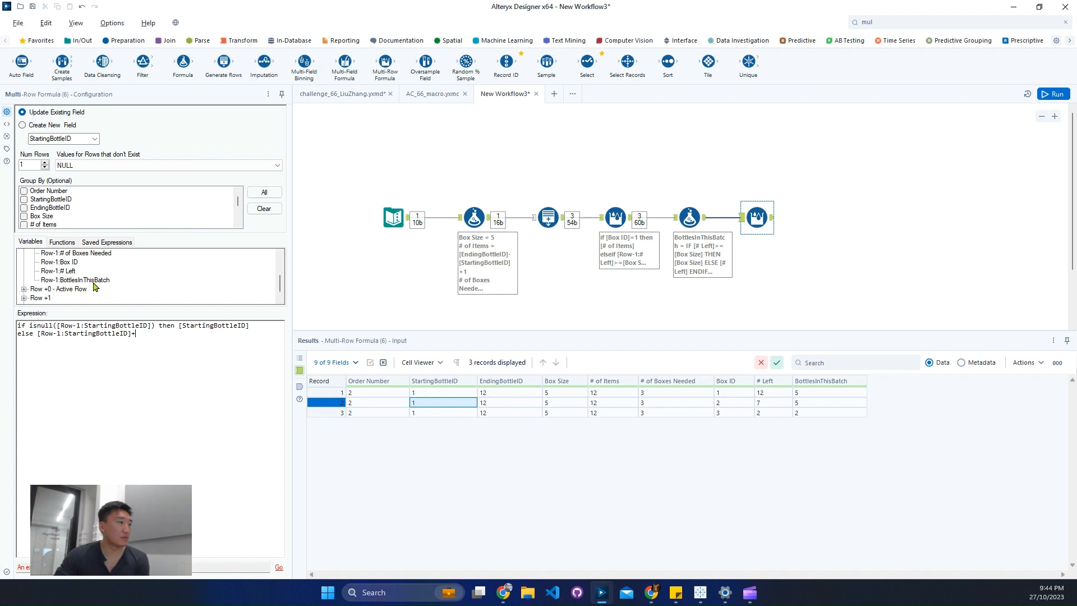
double_click(100, 280)
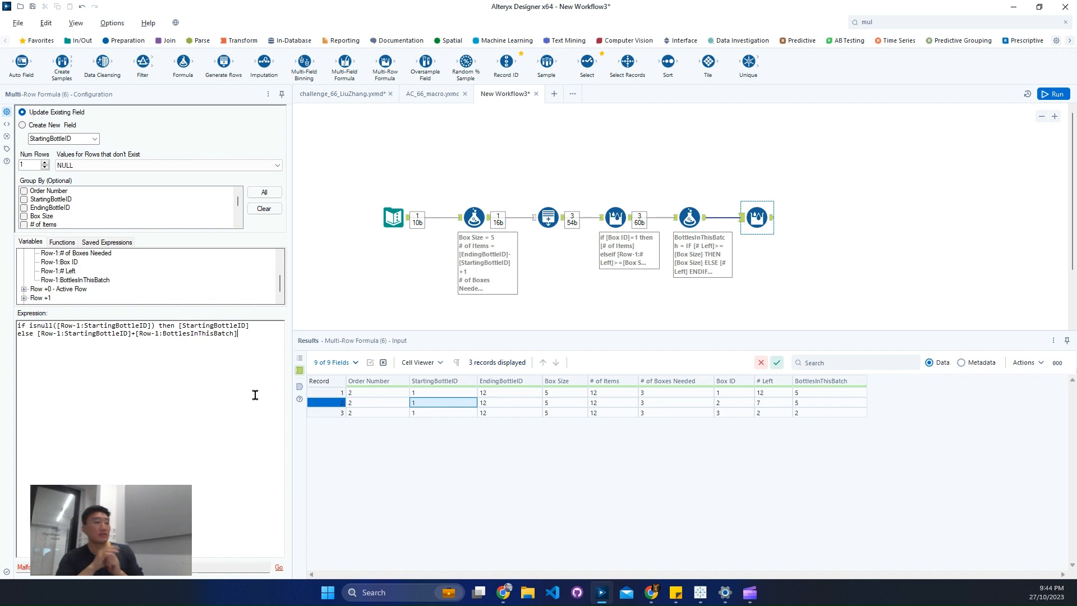
key(Return)
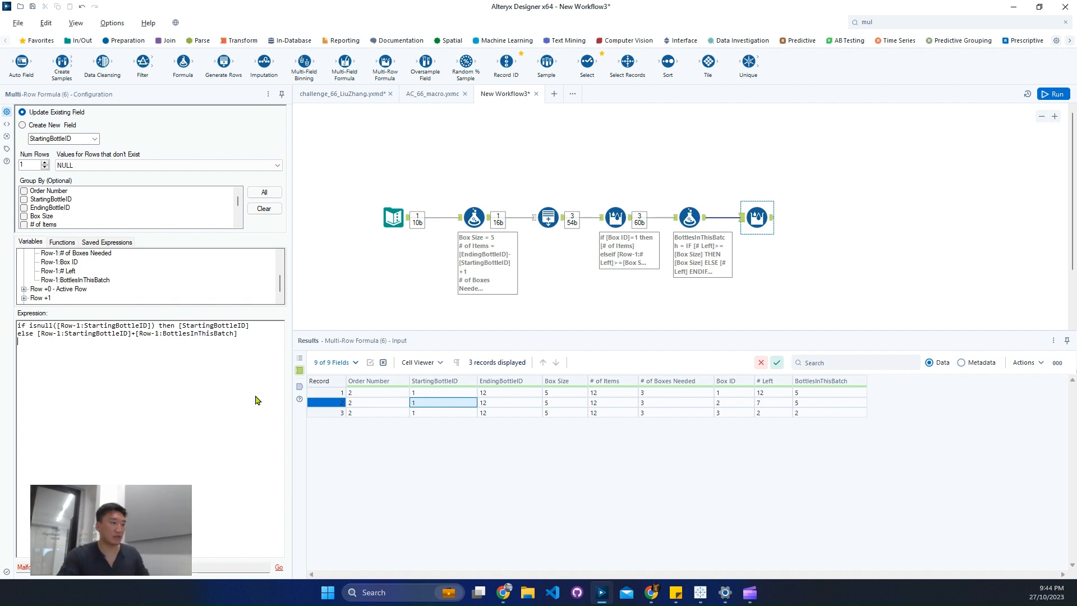
text(endif)
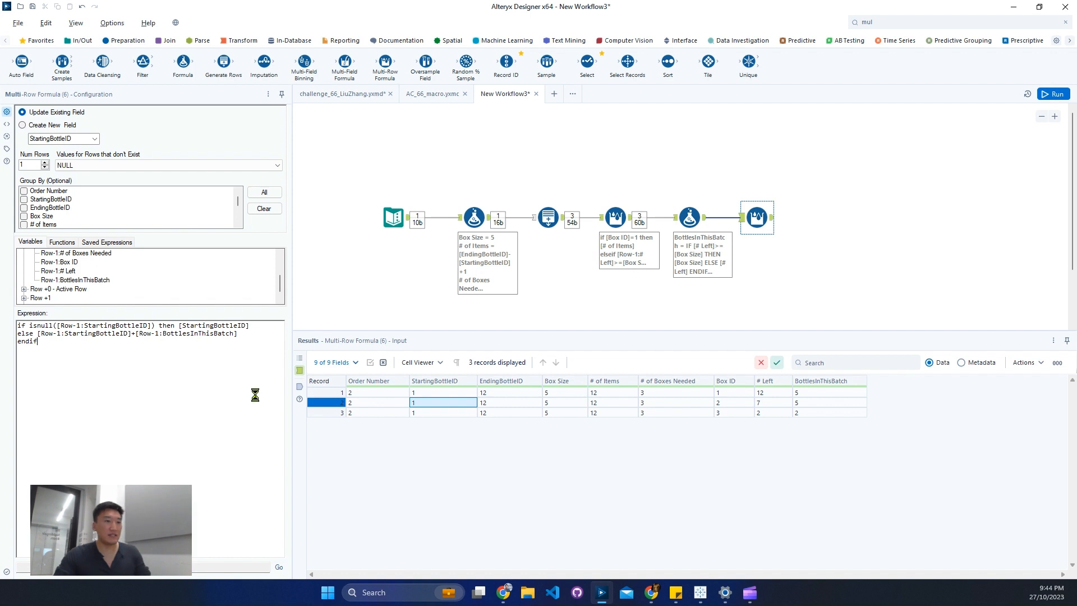
Run the workflow and check the StartingBottleID values in the output of the last Multi-Row Formula tool.
key(ctrl+r)
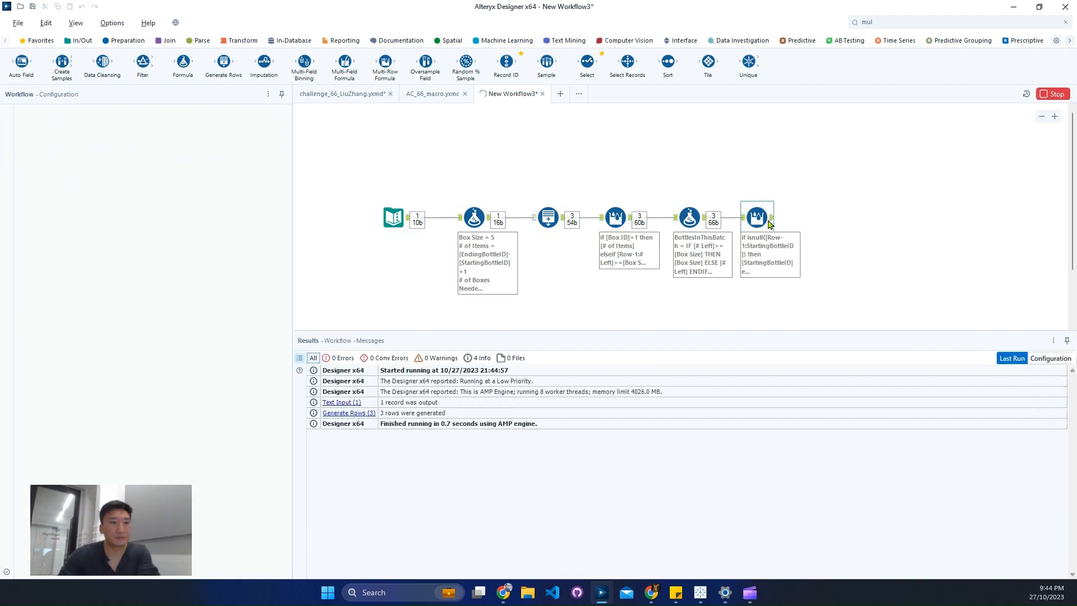
click(772, 223)
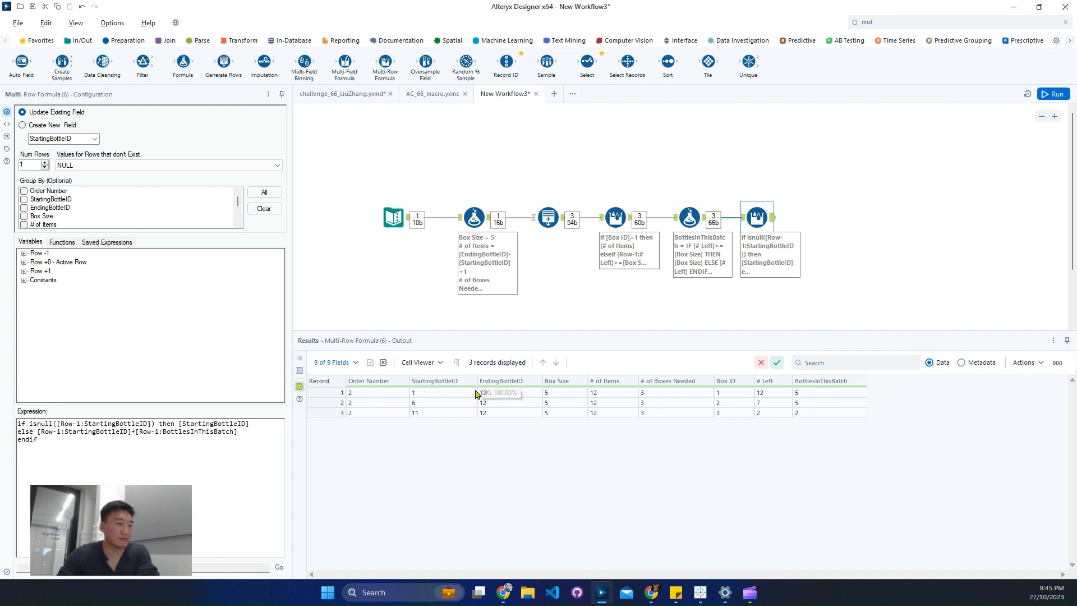
click(448, 412)
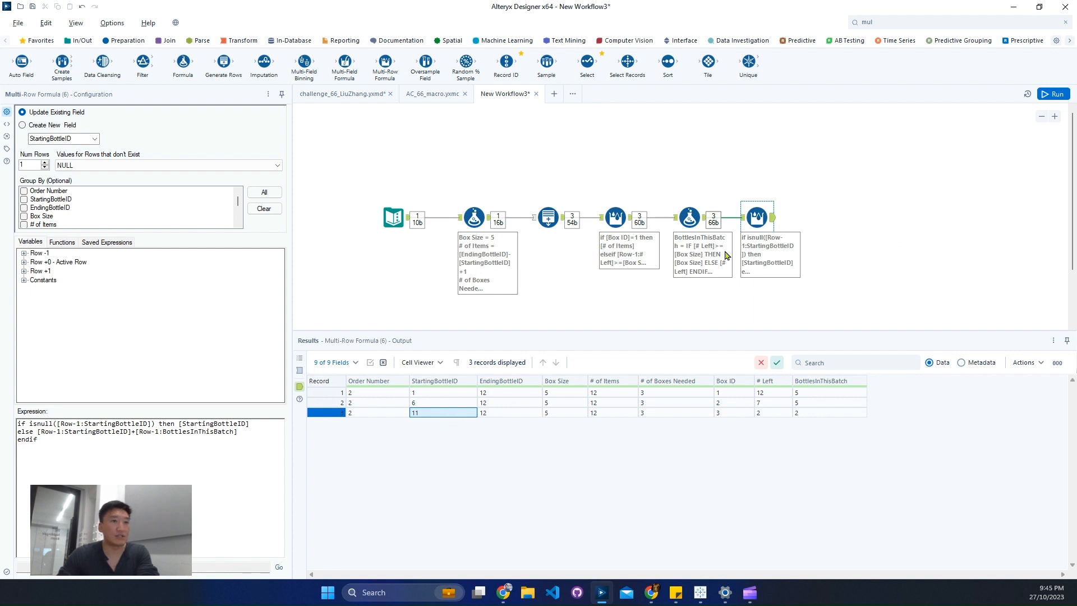
Search the tools for "for", connect a Formula tool after the last Multi-Row Formula, and choose EndingBottleID as its output column.
click(885, 24)
text(for)
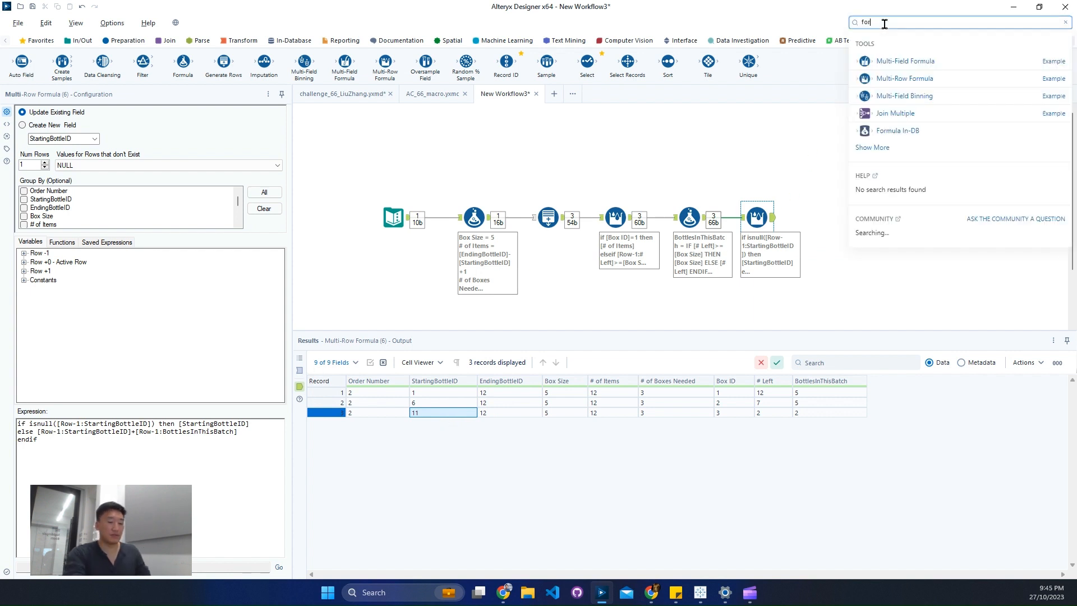
drag(897, 135, 824, 218)
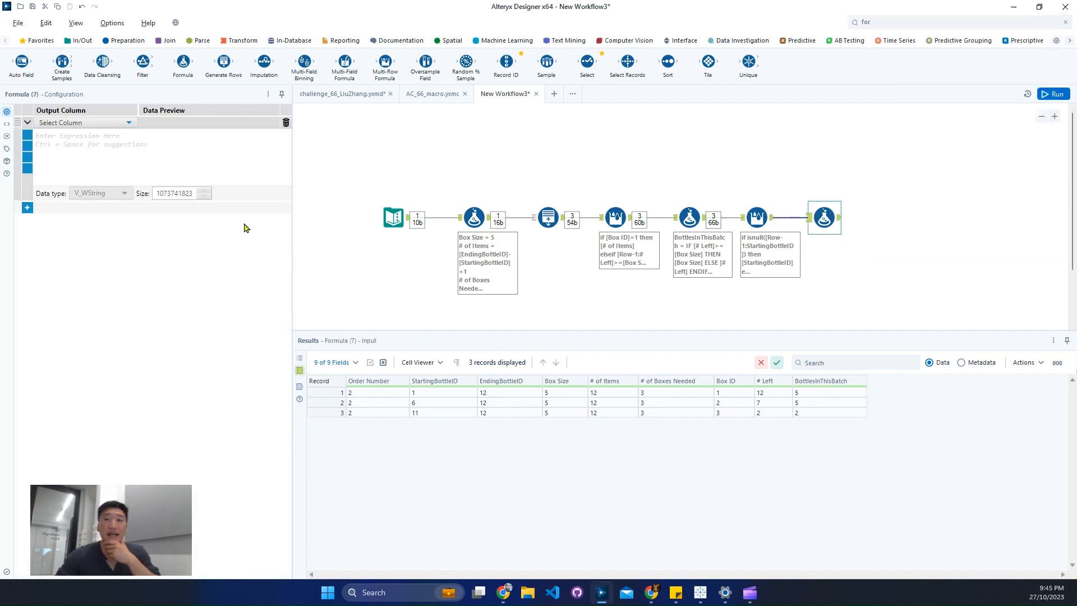
click(105, 123)
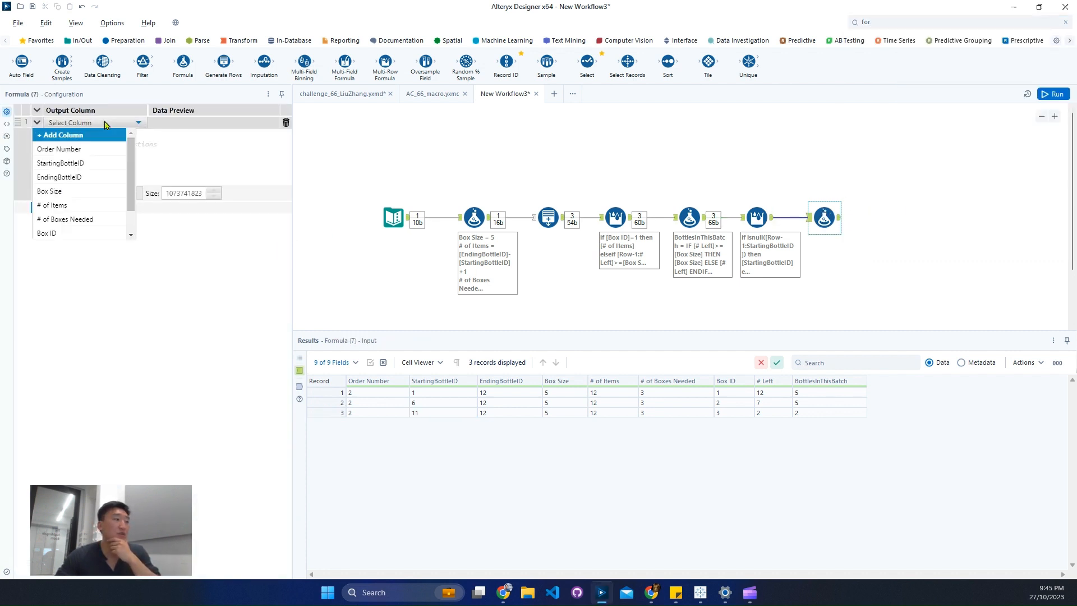
click(79, 177)
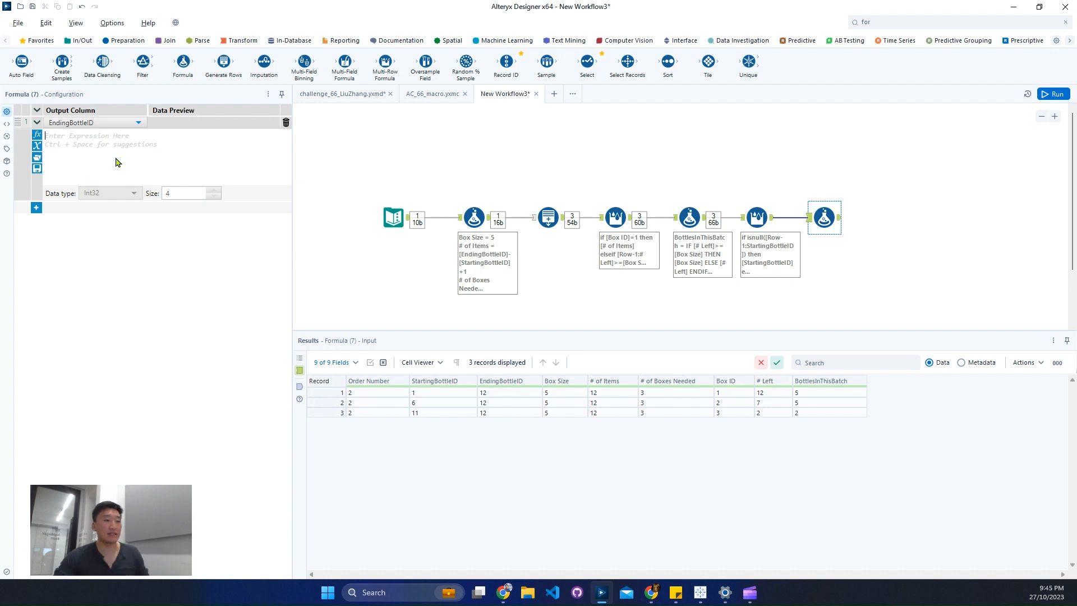
Write the EndingBottleID expression as [StartingBottleID]+[BottlesInThisBatch].
text([StartingBottleID])
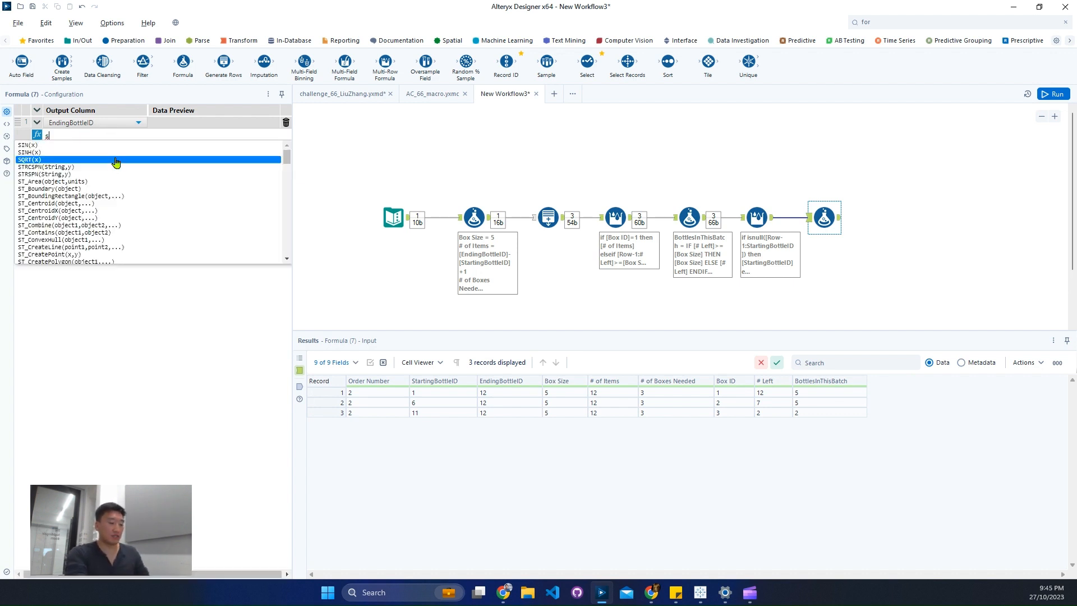
key(Down)
key(Down)
key(Return)
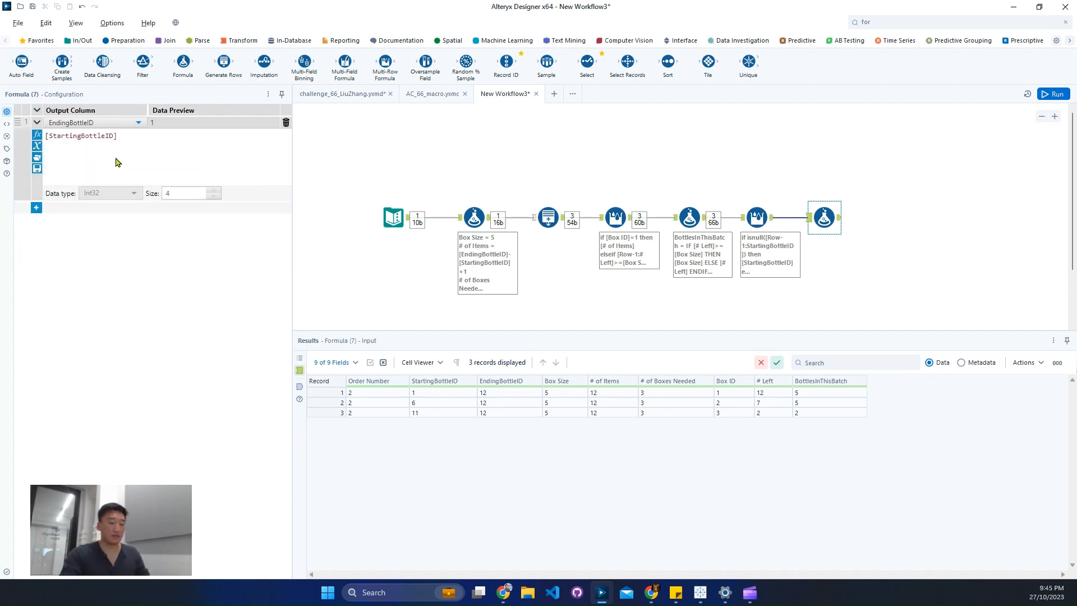
text(+boo)
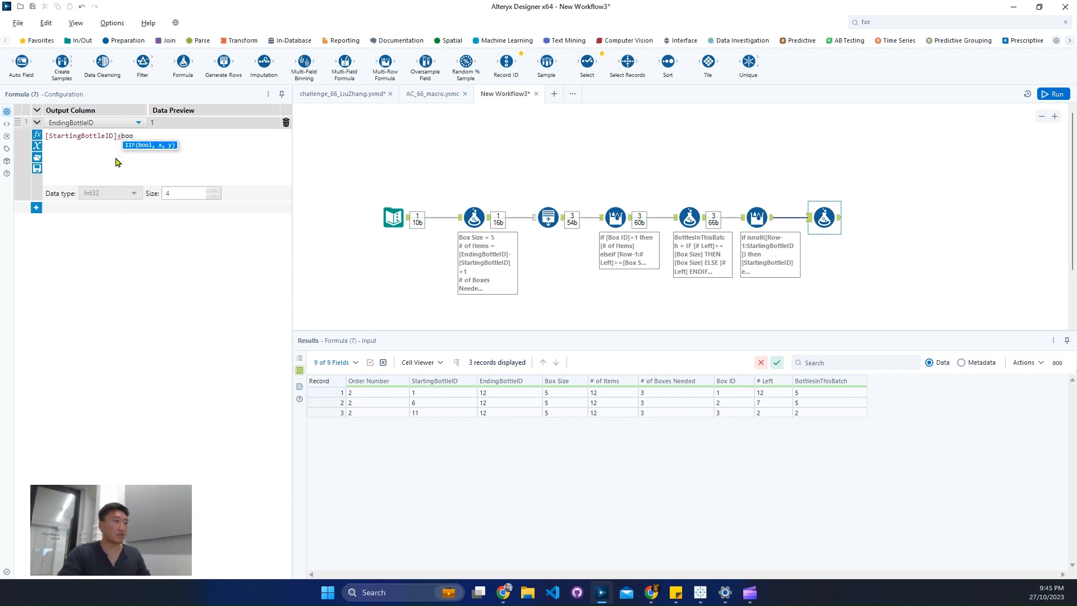
key(BackSpace)
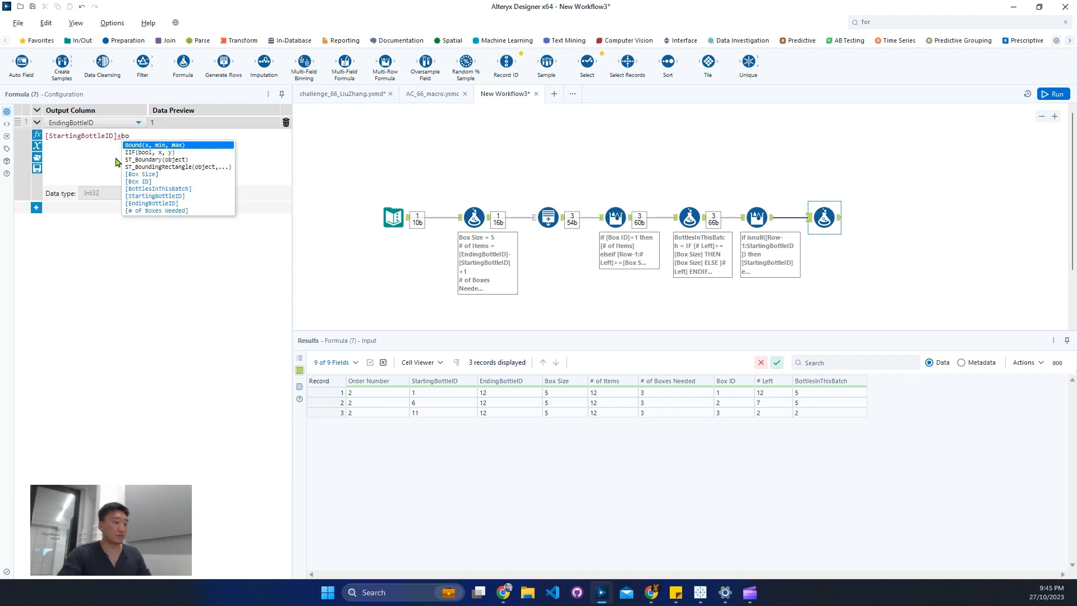
text(tt)
key(Down)
key(Down)
key(Up)
key(Up)
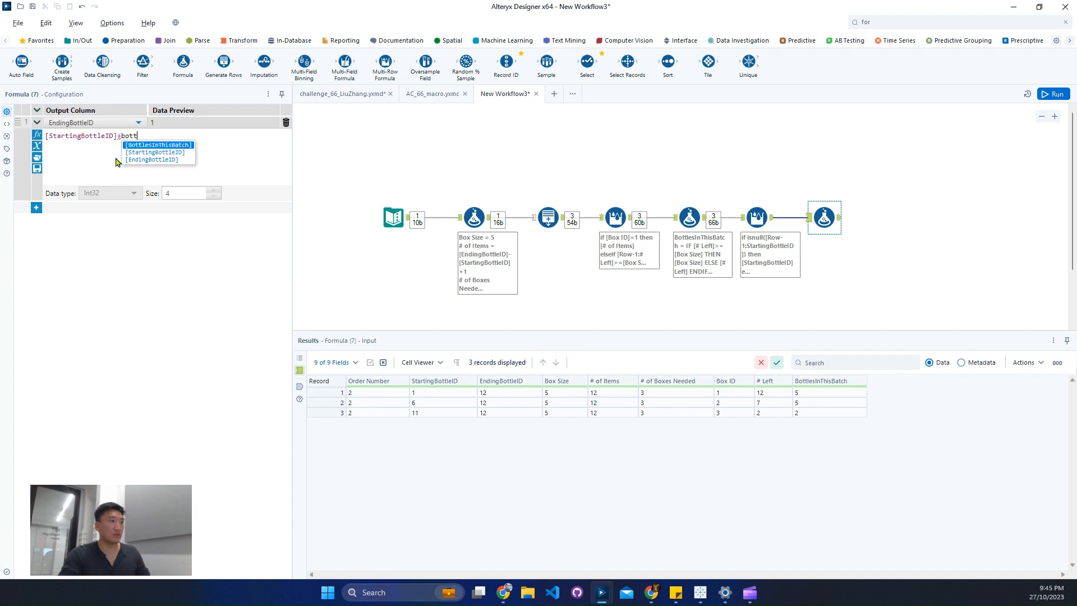
key(Return)
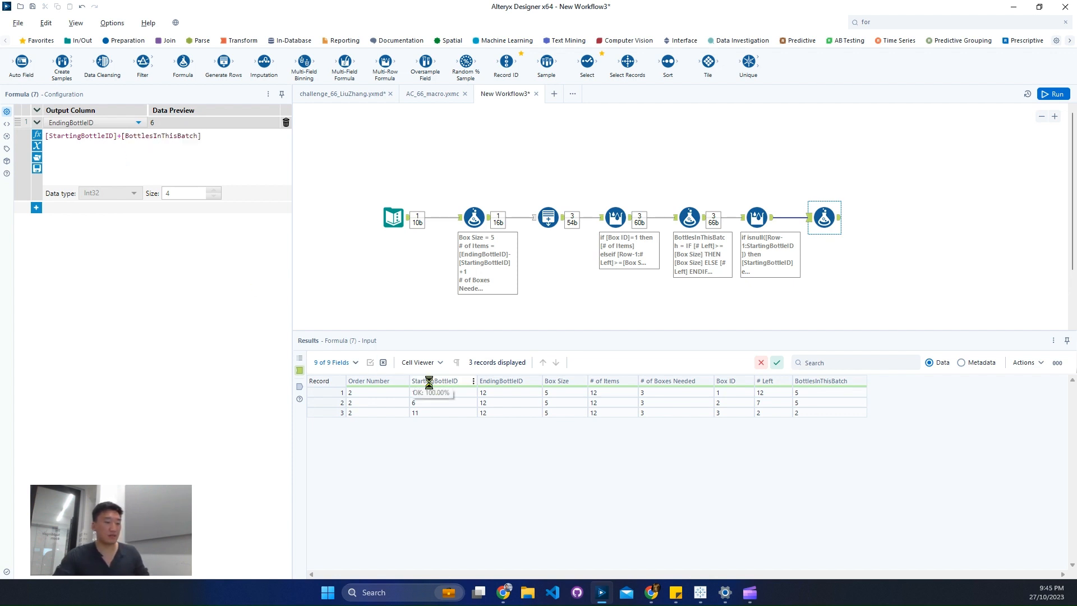
Run the workflow and view the output of the new EndingBottleID Formula tool.
click(824, 305)
key(ctrl+r)
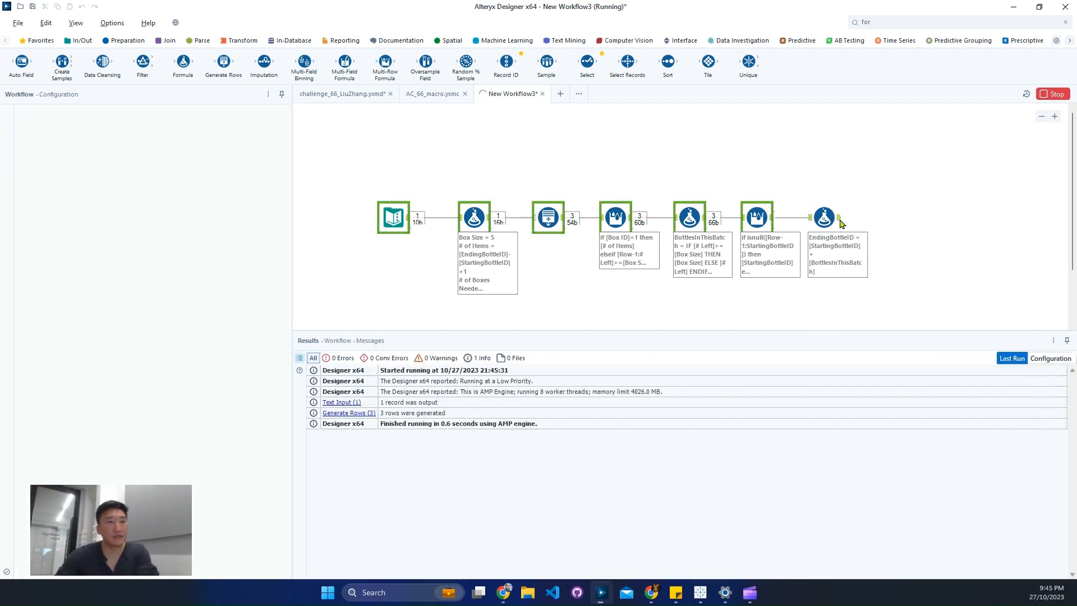
click(840, 218)
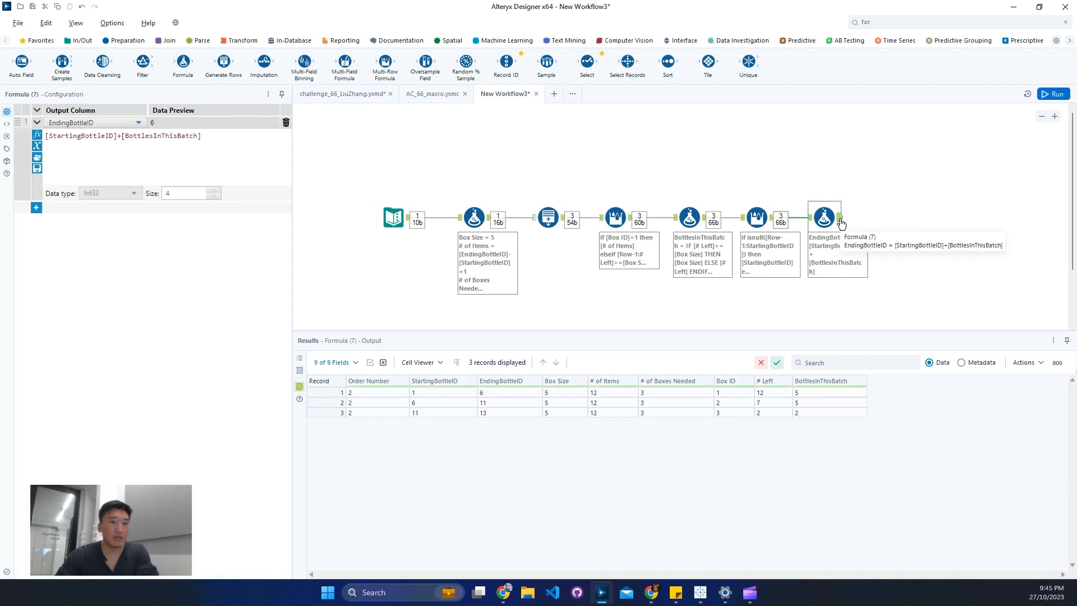
Compare the first record's starting and ending bottle IDs, append -1 to the EndingBottleID expression, and rerun the workflow.
click(447, 396)
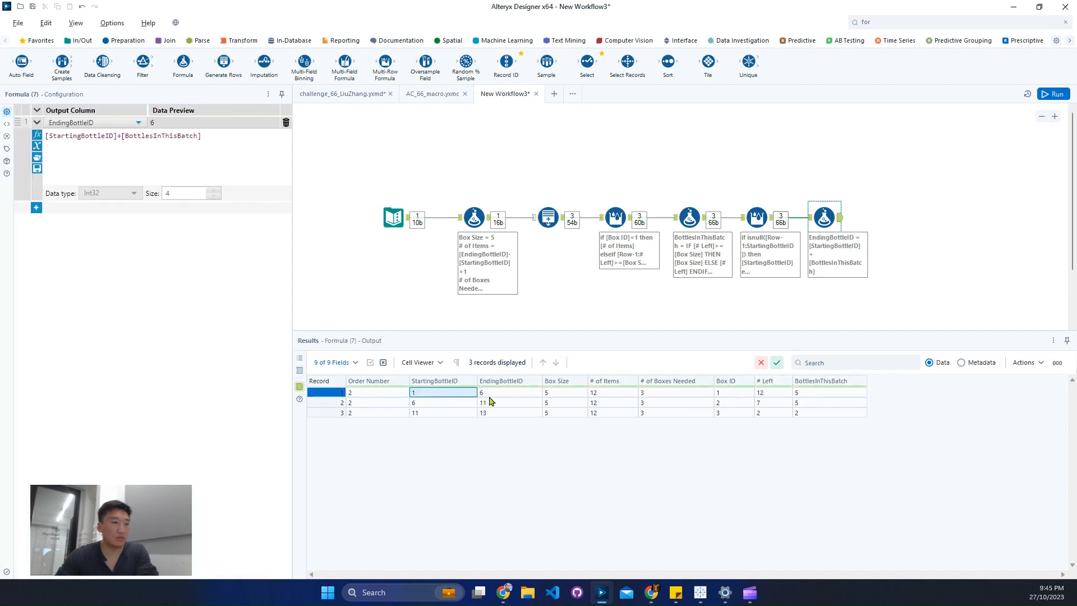
click(499, 397)
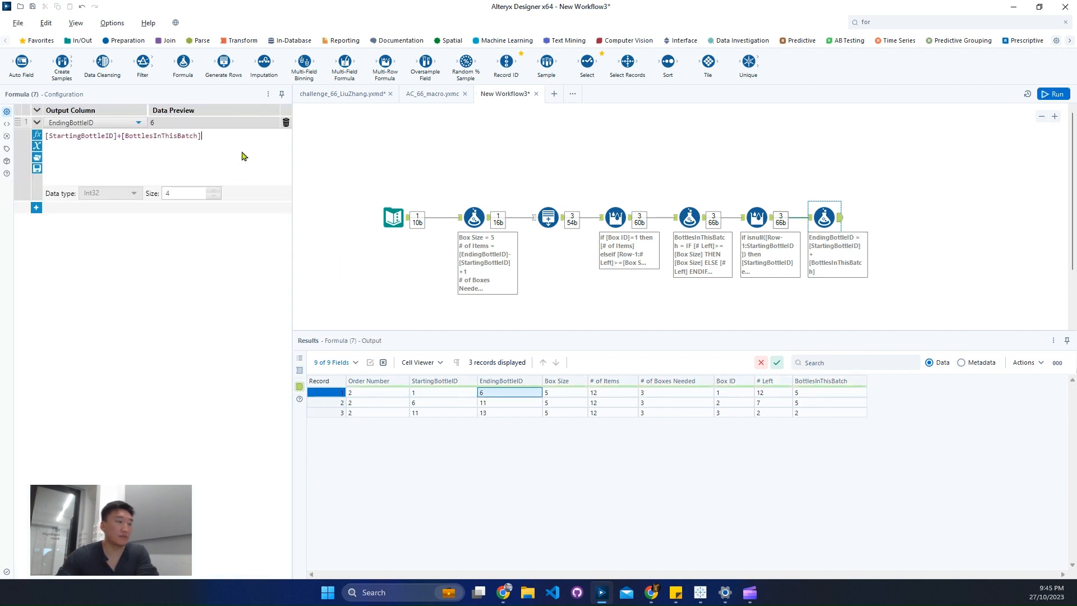
text(1)
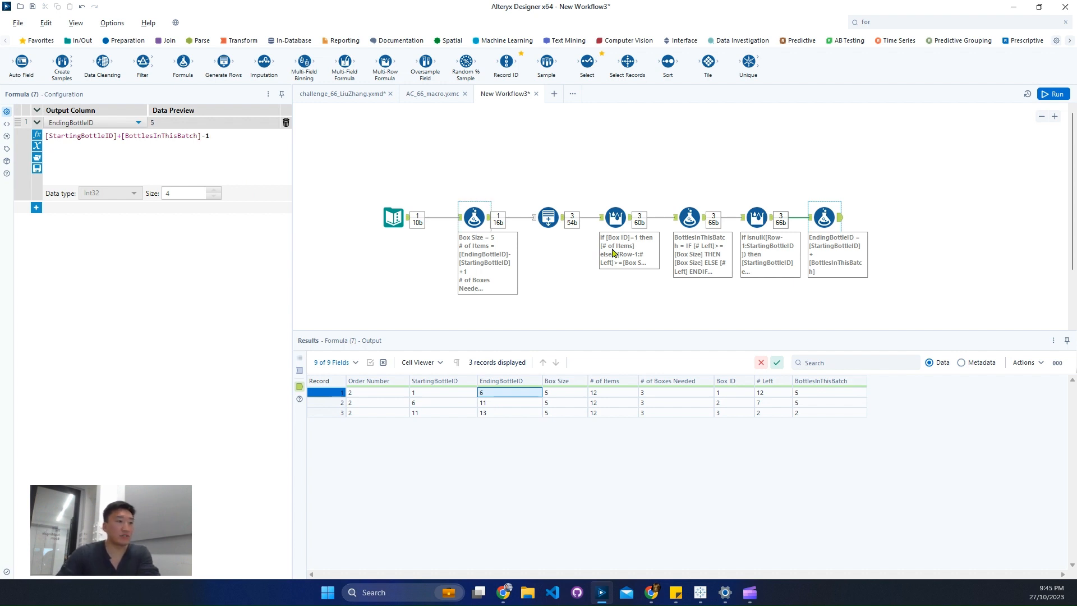
key(ctrl+r)
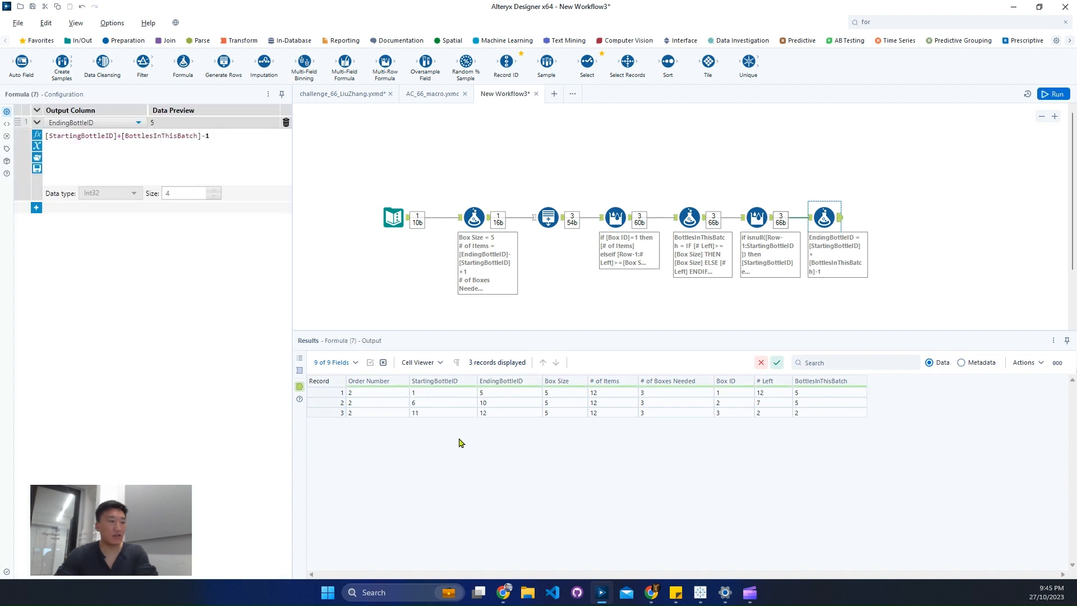
Search the tools for "sel", connect a Select tool after the last Formula tool, and deselect all of its fields.
click(903, 24)
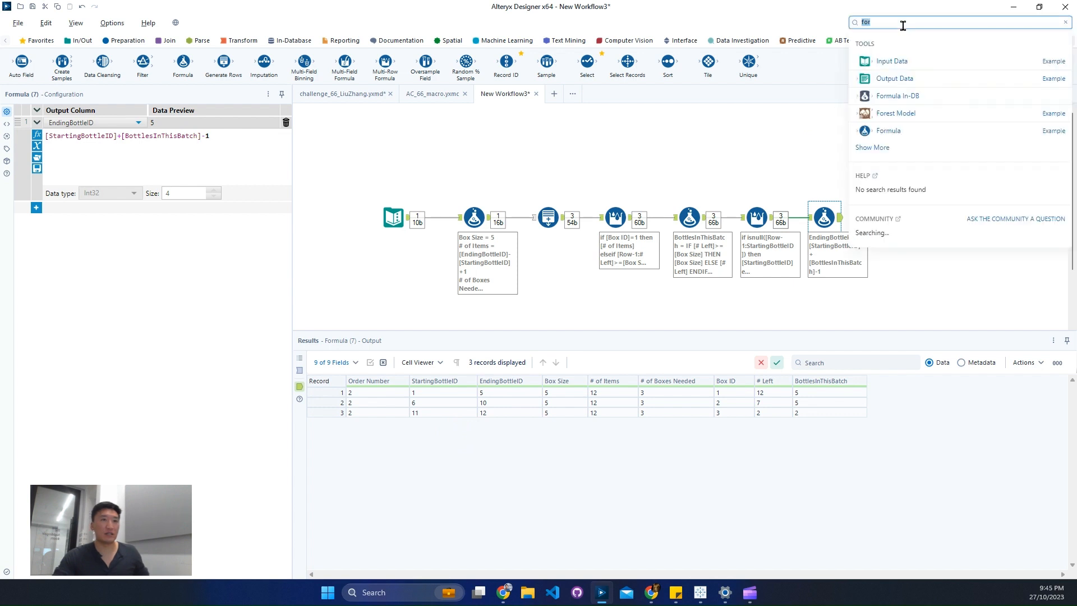
text(sel)
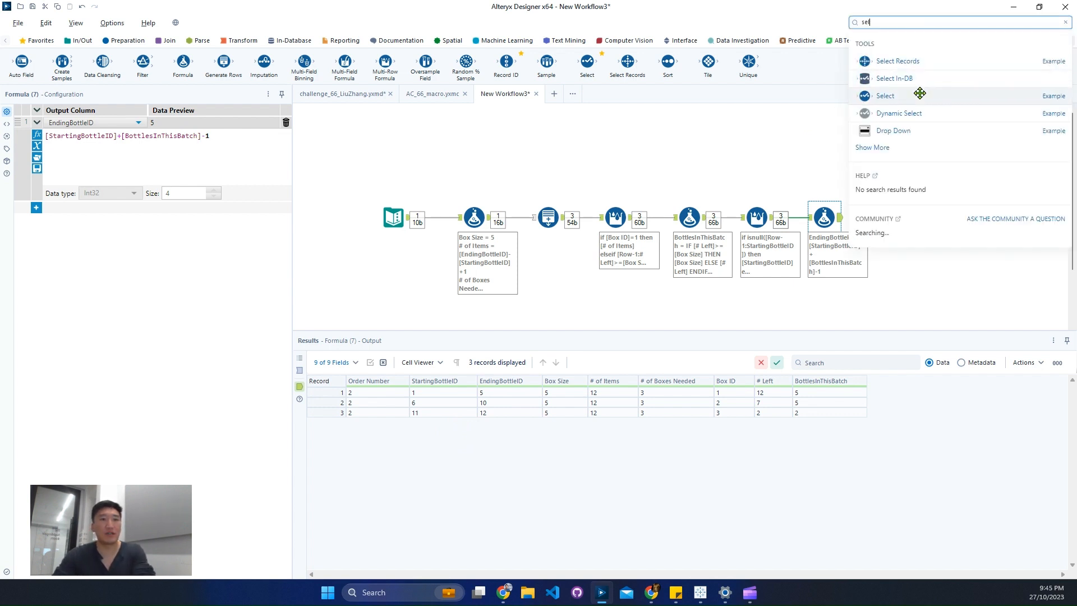
drag(918, 94, 898, 216)
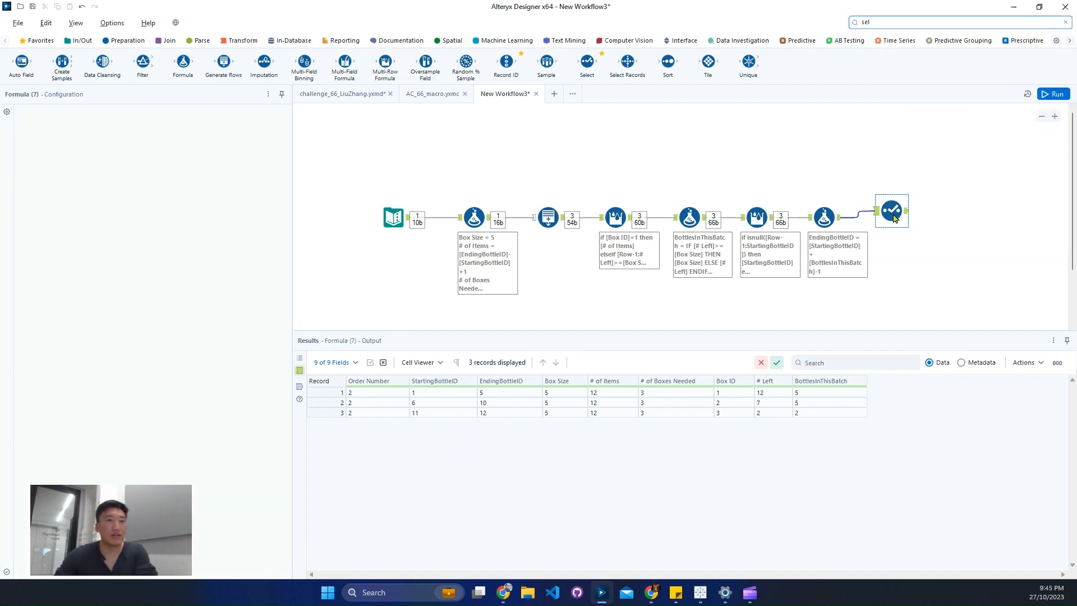
click(32, 113)
mouse_move(84, 137)
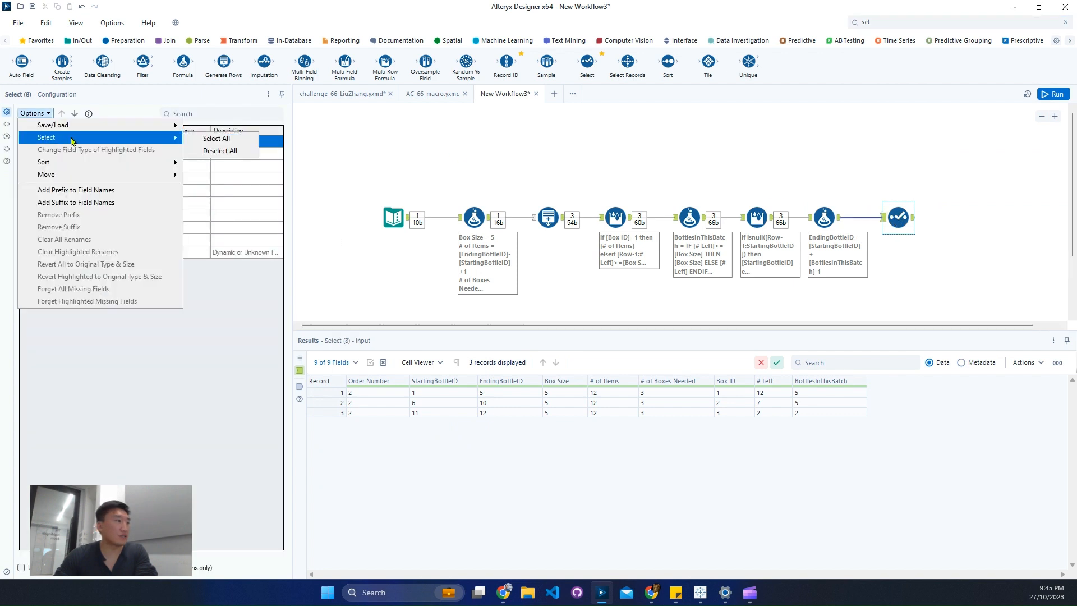
click(216, 149)
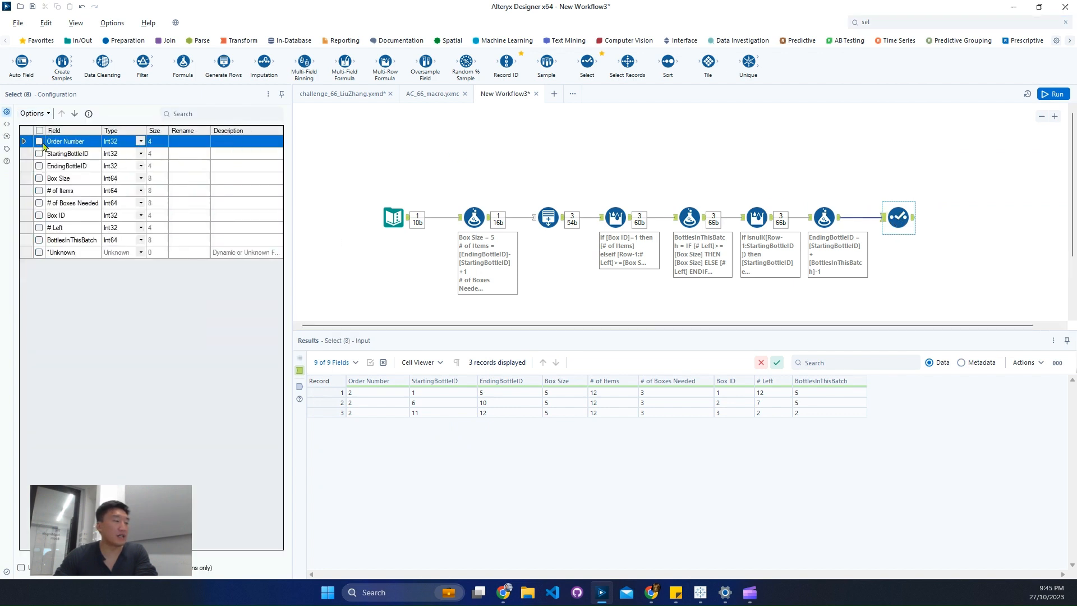
Keep Order Number, StartingBottleID, EndingBottleID, Box Size, Box ID and BottlesInThisBatch in the Select tool, and run the workflow.
click(39, 141)
click(39, 153)
click(40, 166)
click(39, 179)
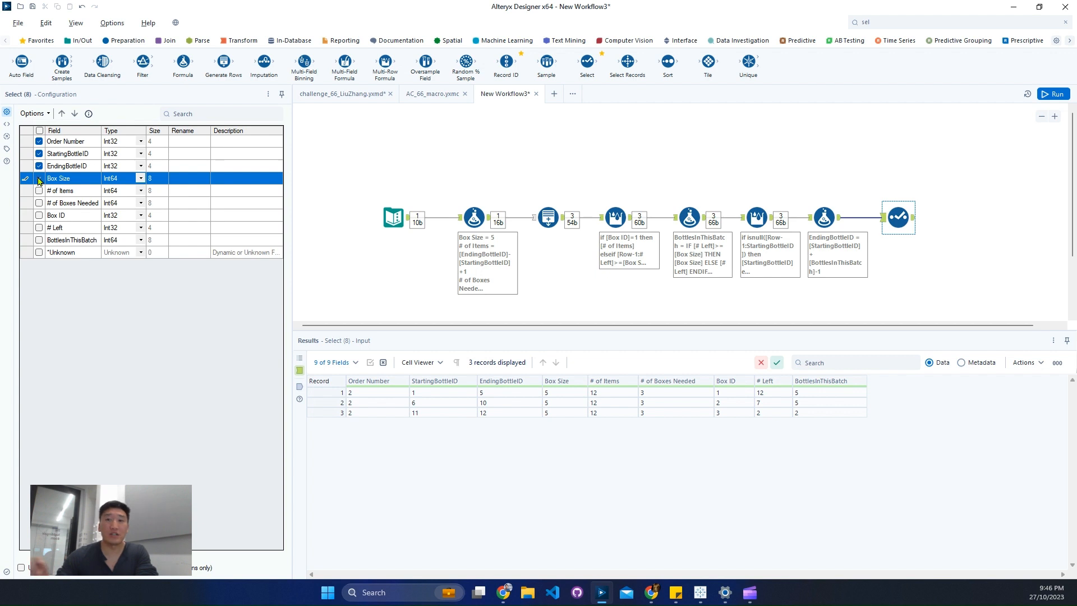
click(38, 215)
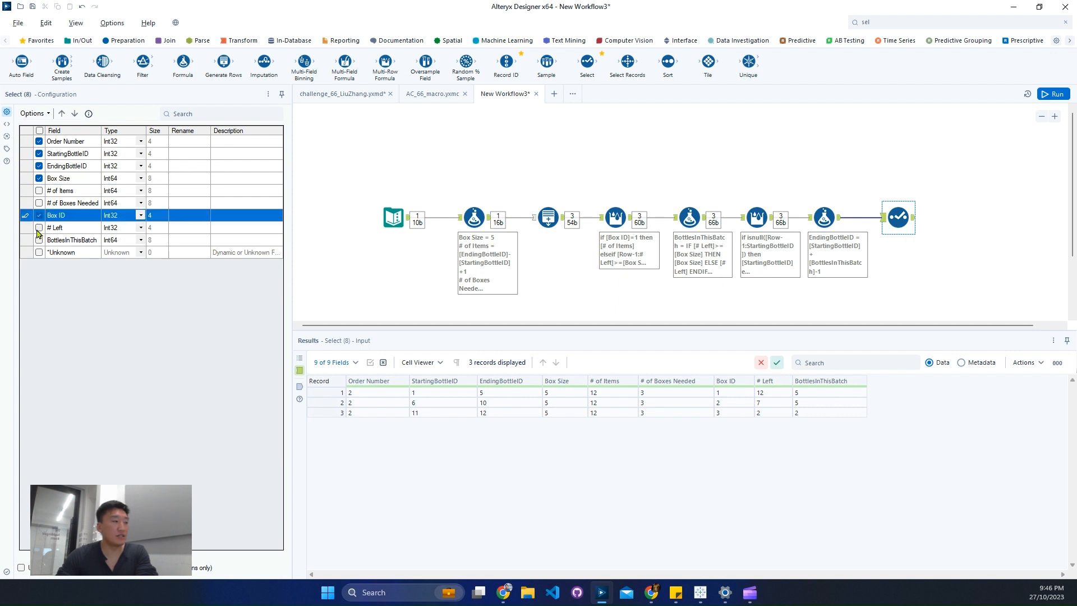
click(39, 240)
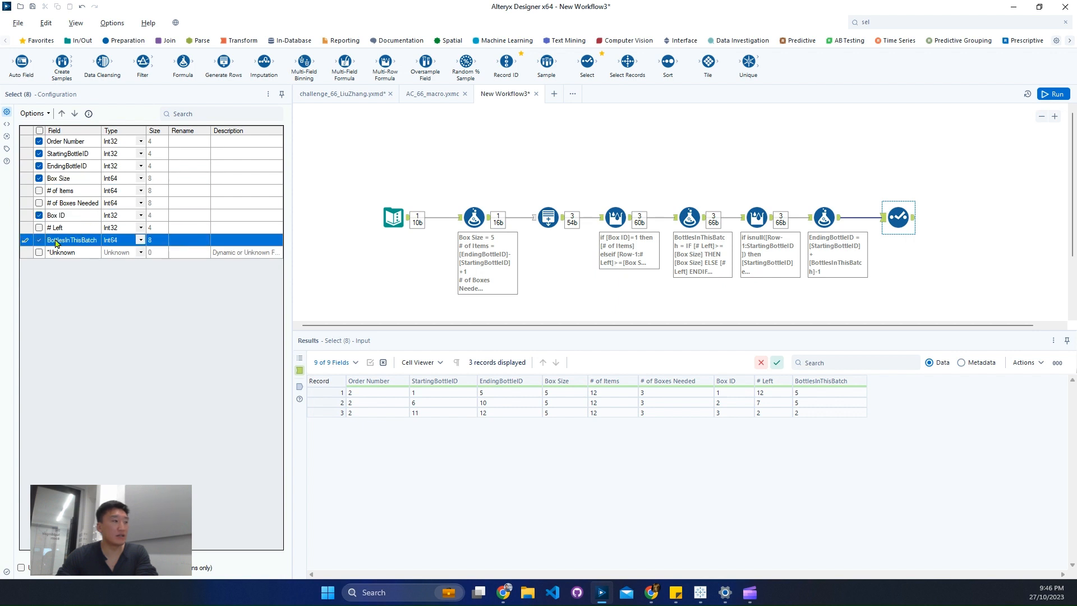
click(1053, 94)
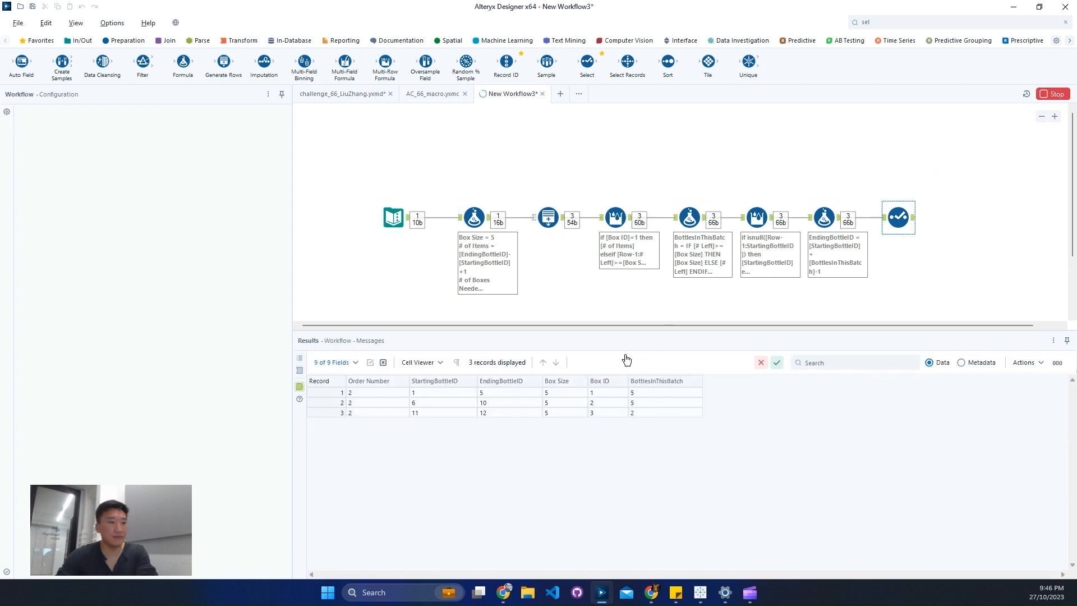
Compare the Select tool's output records with the expected box-size-6 output in the challenge workflow, and return to New Workflow3.
drag(357, 395, 650, 417)
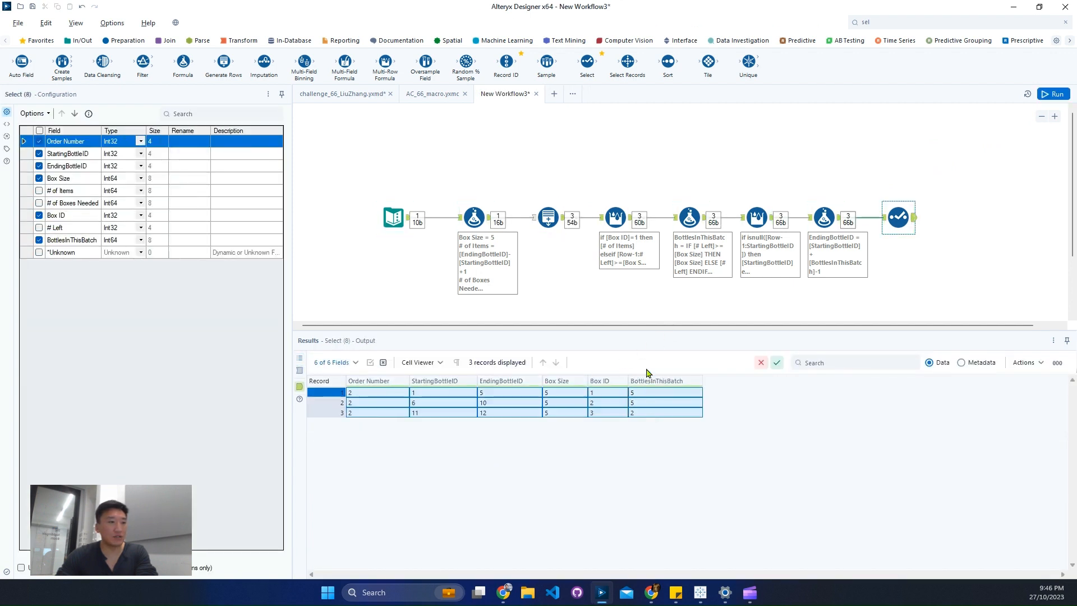
click(341, 96)
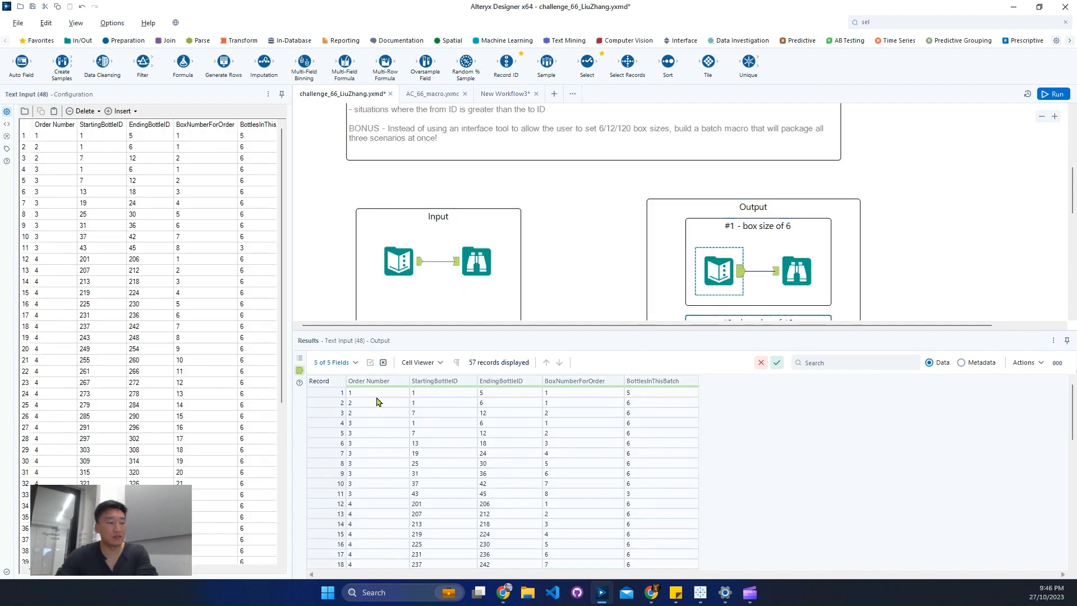
drag(377, 397, 651, 422)
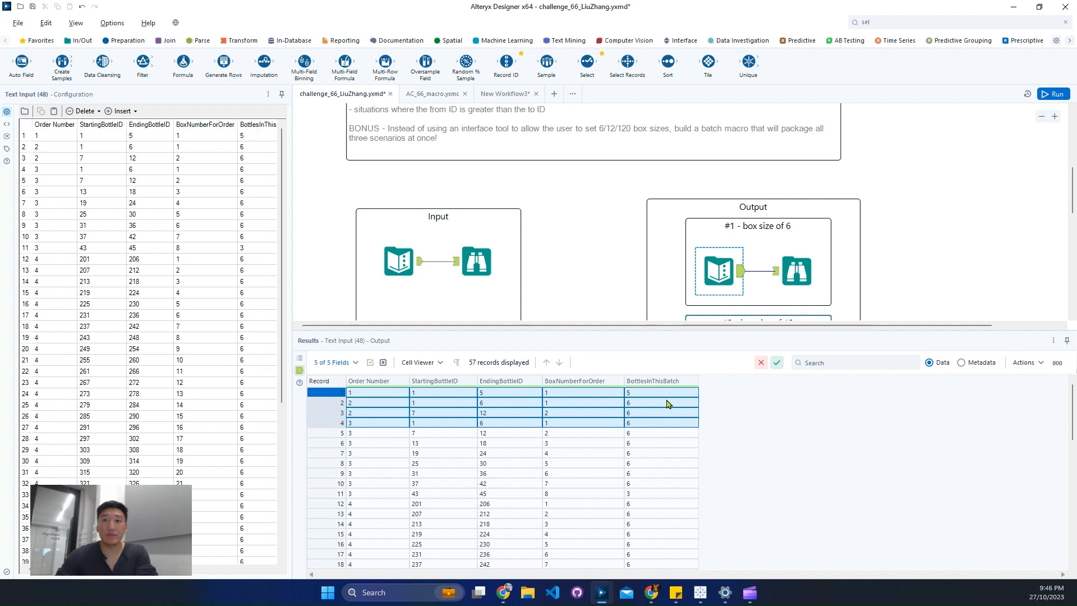
click(500, 99)
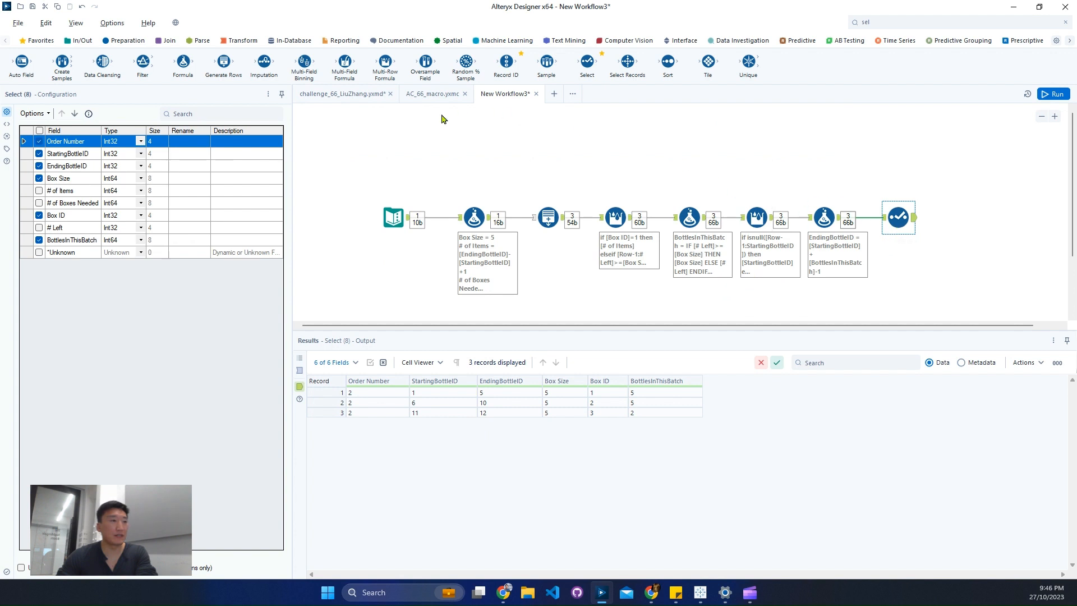
Search the tools for "macr" and connect a Macro Output tool after the Select tool.
click(944, 21)
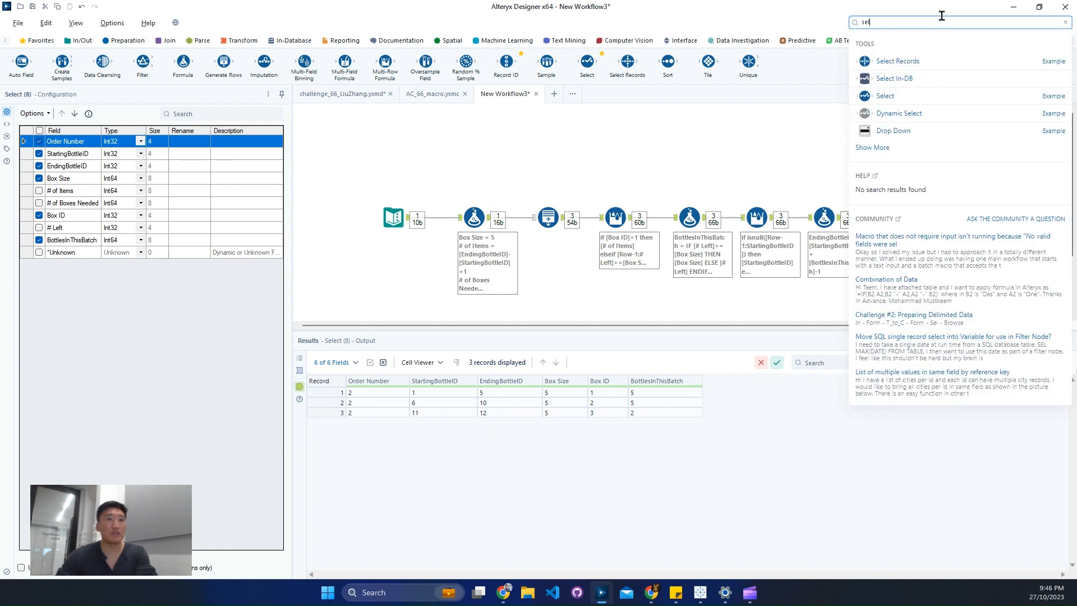
text(macr)
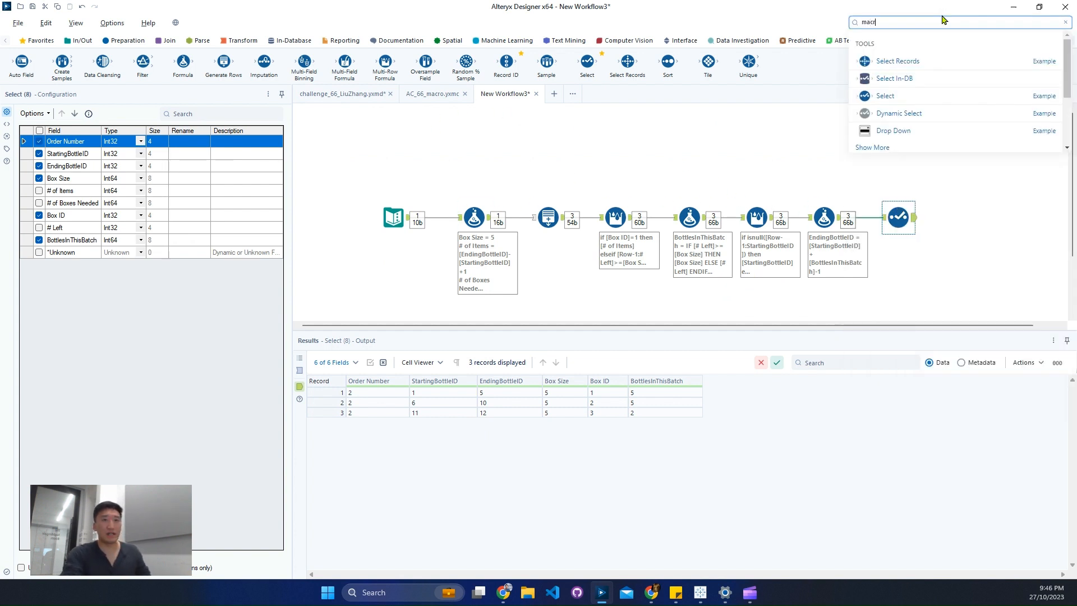
drag(916, 111, 972, 218)
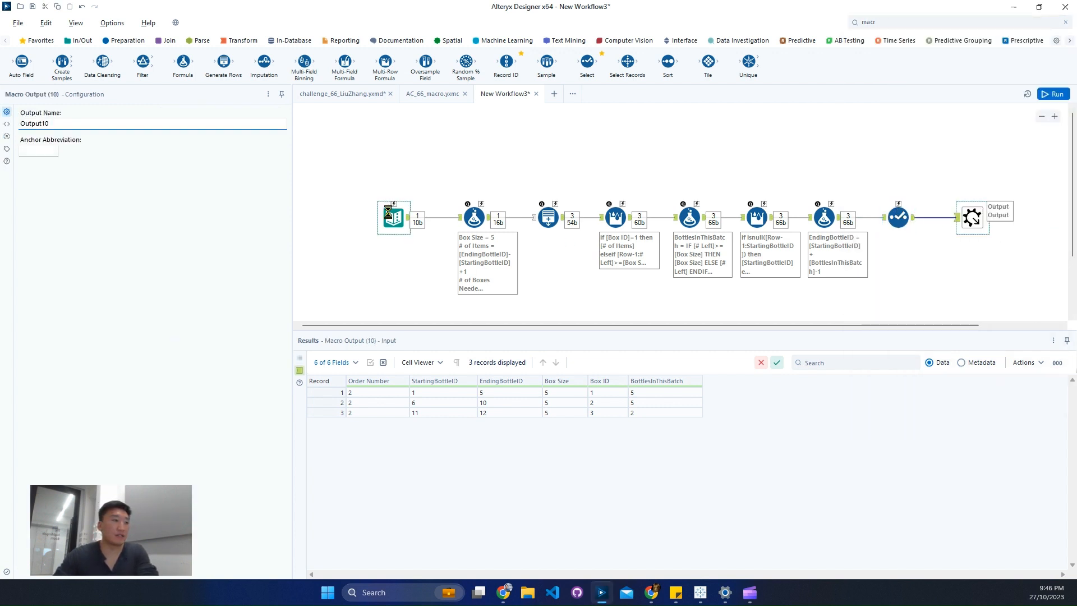
Convert the Text Input tool at the start of the workflow to a Macro Input.
click(393, 217)
right_click(390, 216)
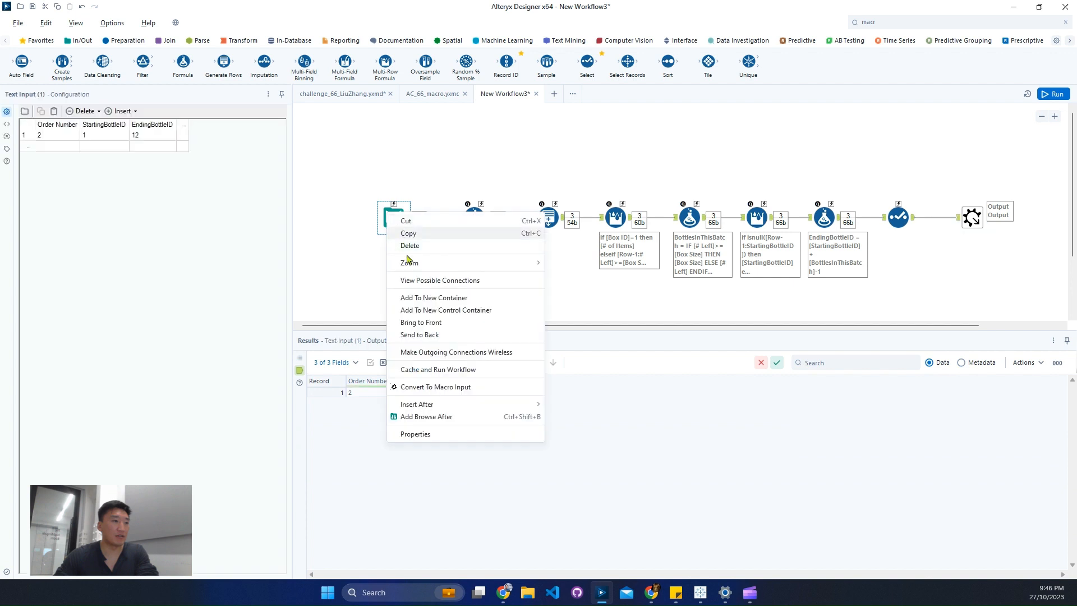
click(430, 387)
key(ctrl+r)
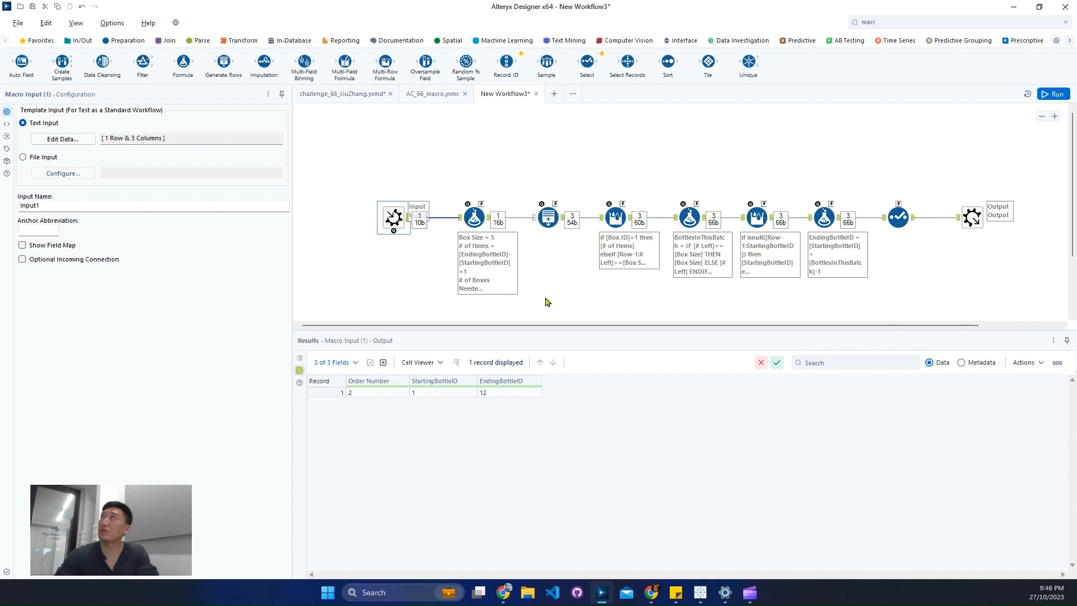
click(878, 22)
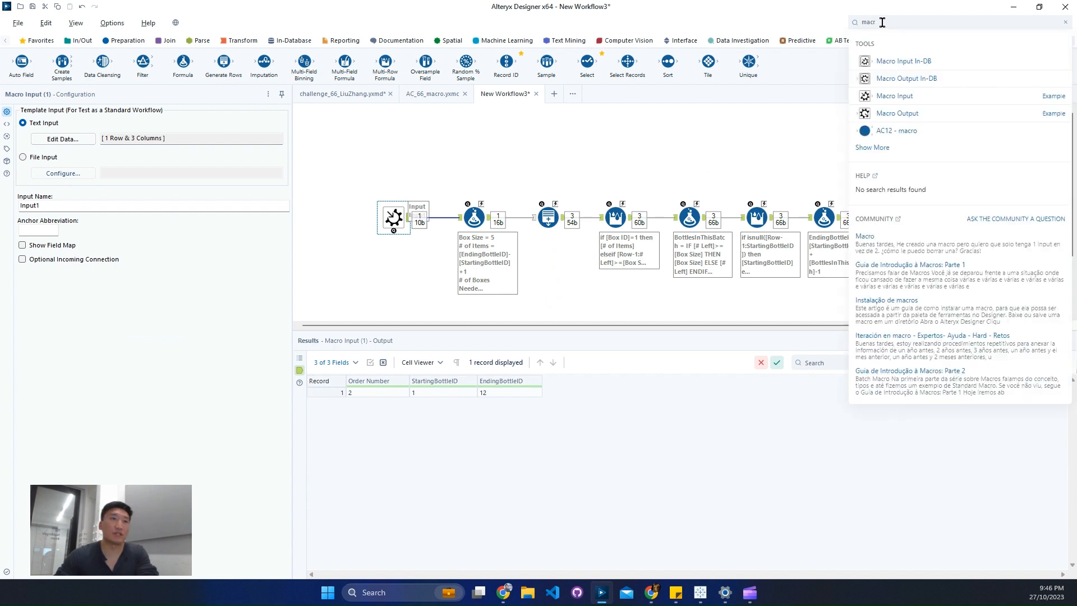
text(control)
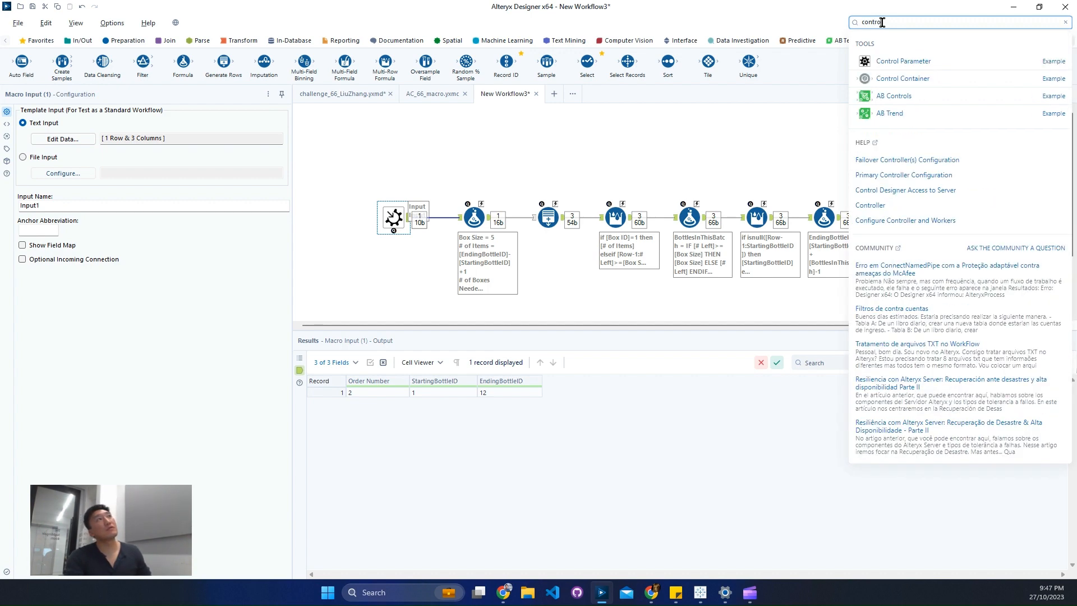
key(Escape)
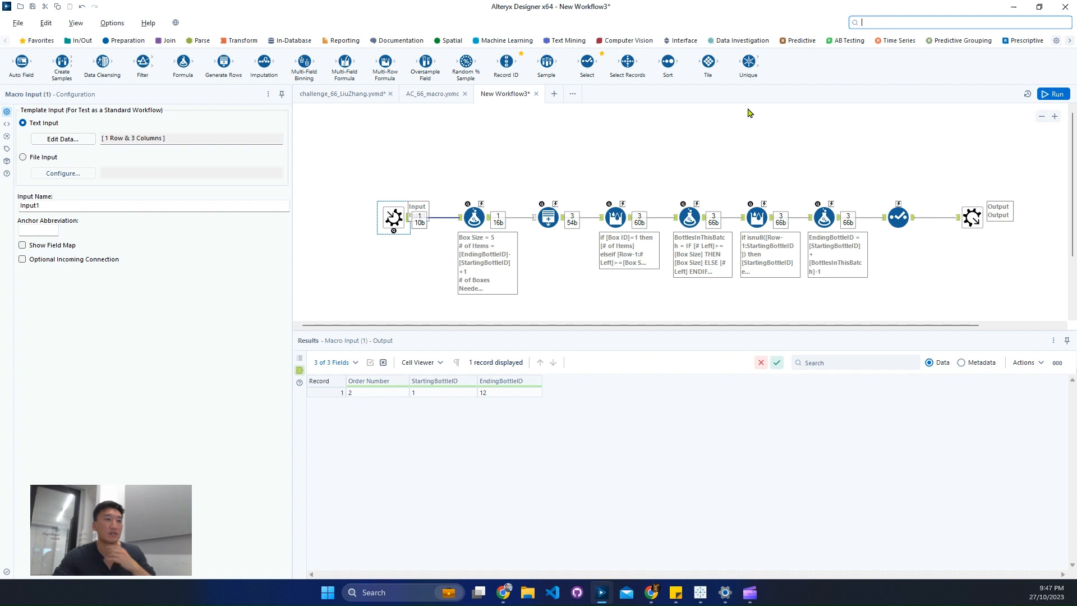
Set the Box Size expression in the first Formula tool to 7 and rerun the workflow.
click(469, 216)
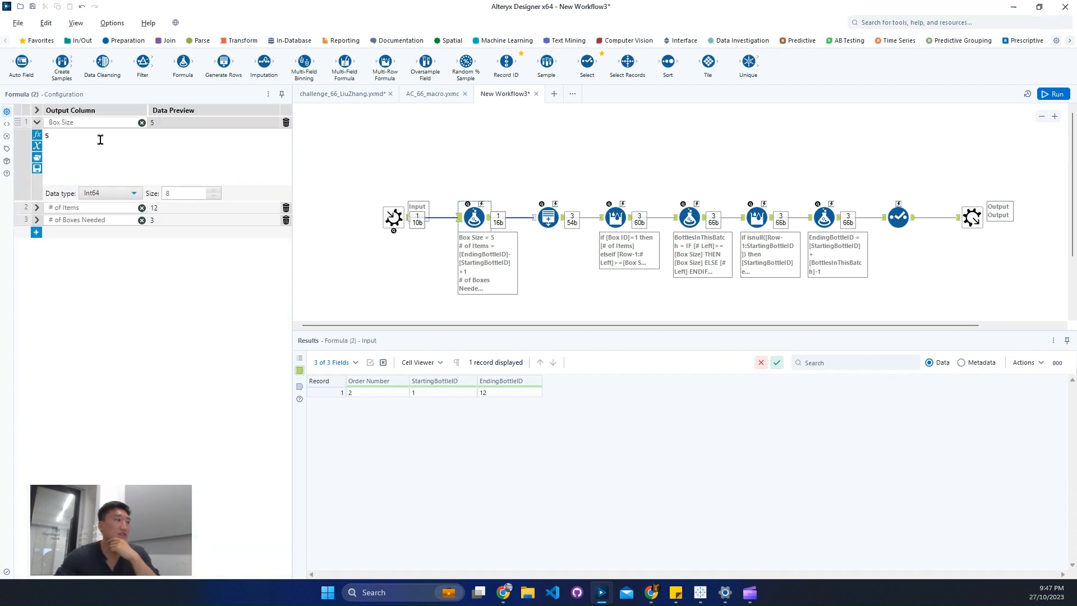
key(BackSpace)
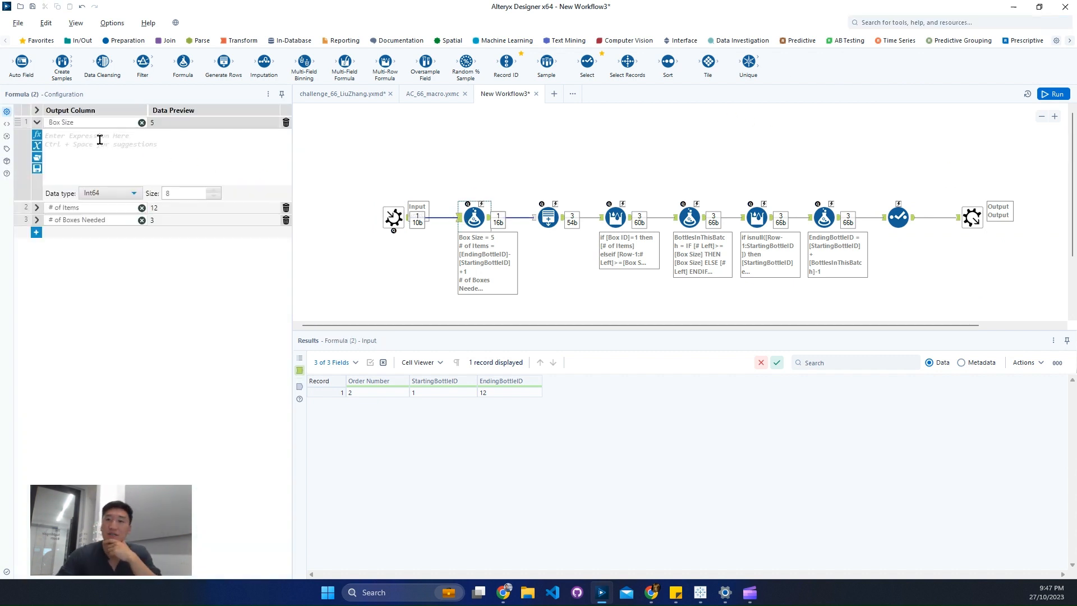
text(7)
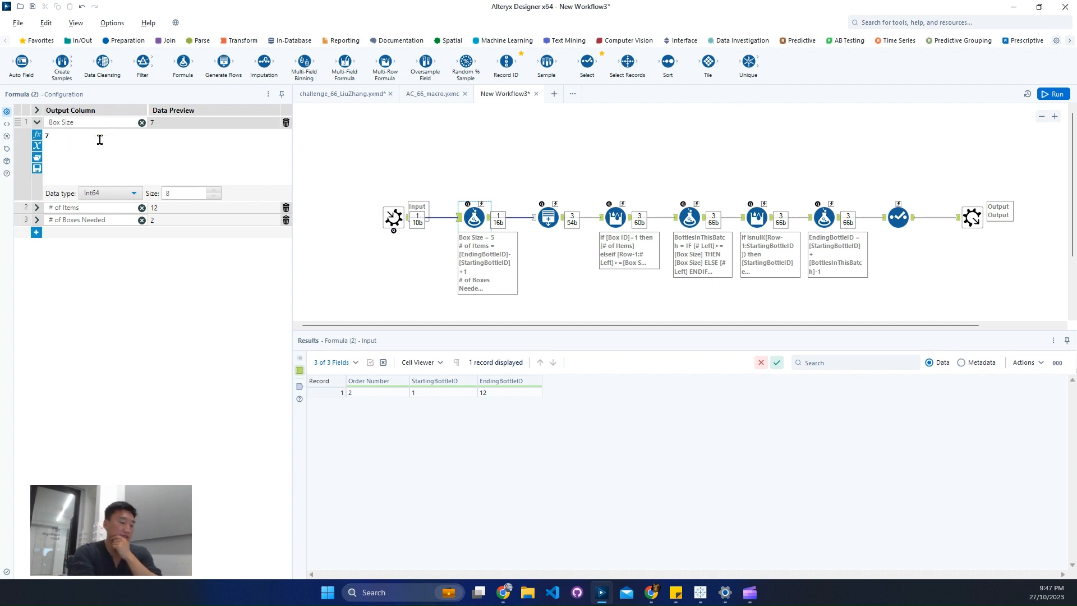
key(ctrl+r)
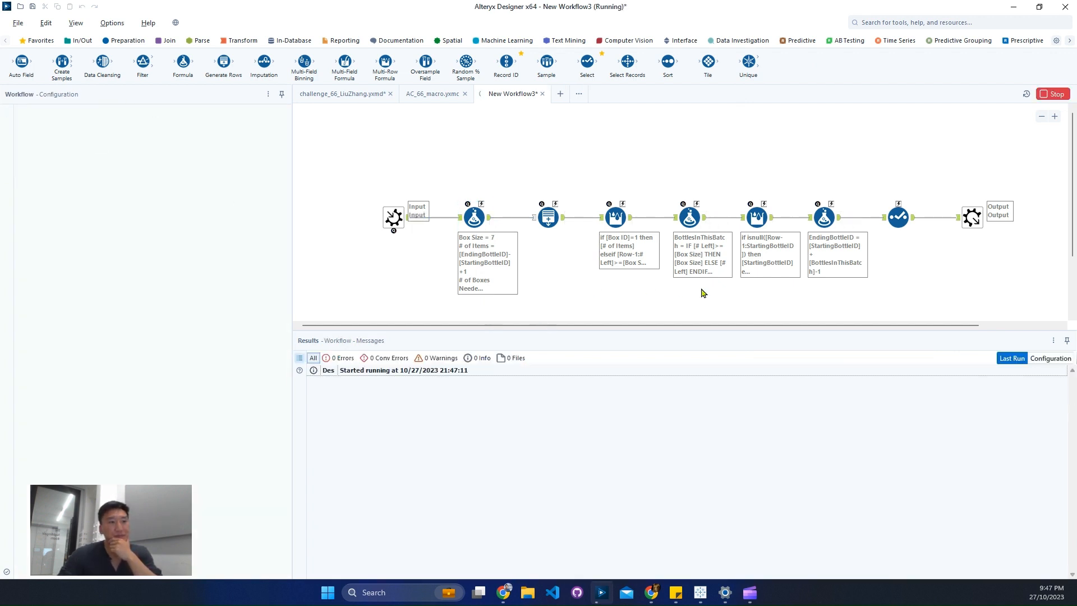
Check the Select tool's output, examining BottlesInThisBatch for both boxes and the second box's starting and ending bottle IDs.
click(913, 221)
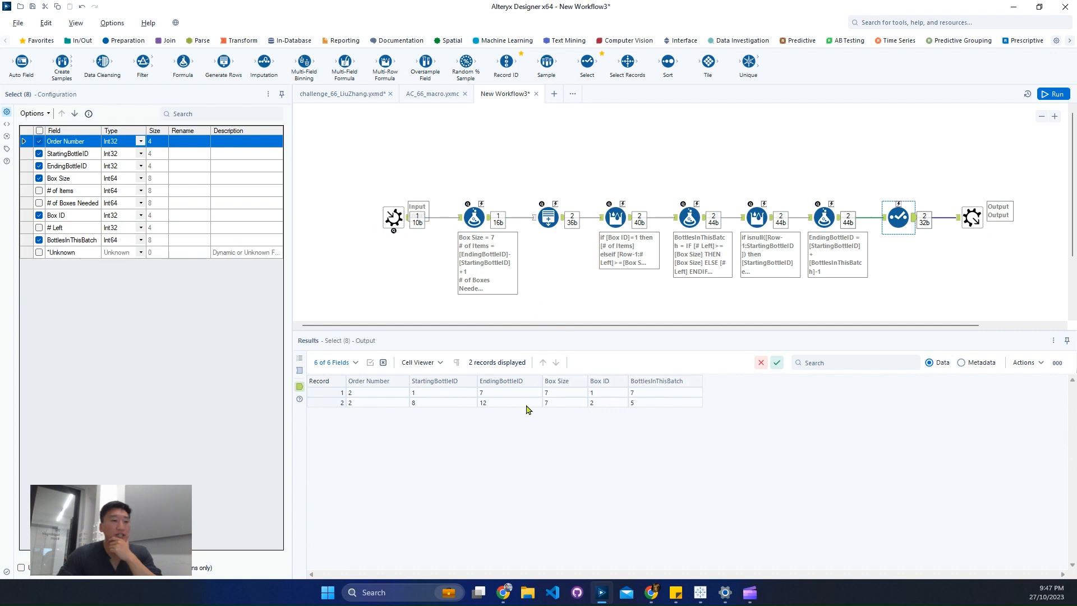
click(638, 395)
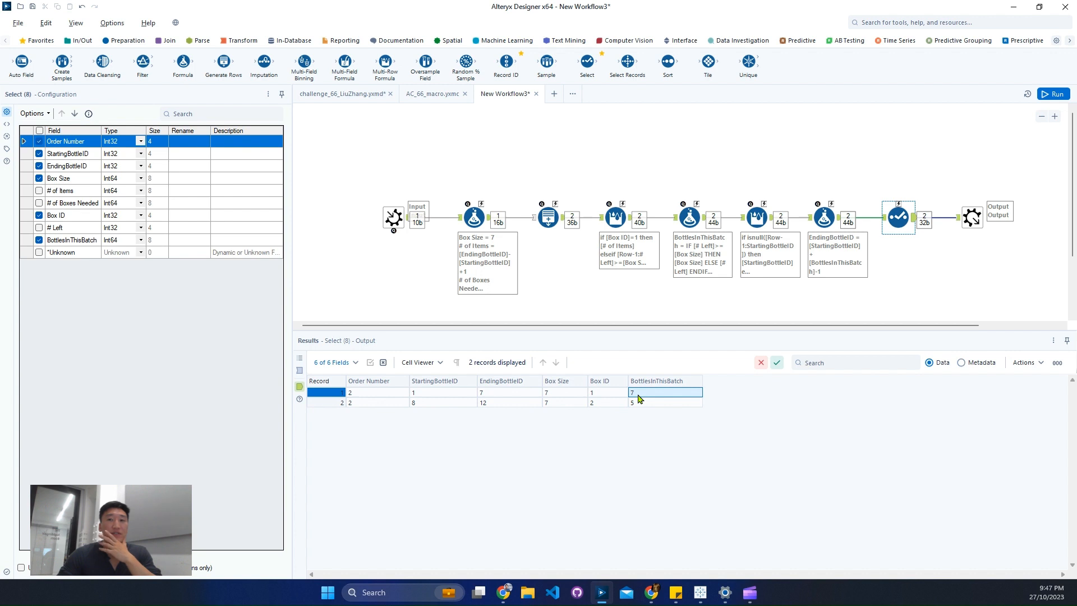
click(636, 404)
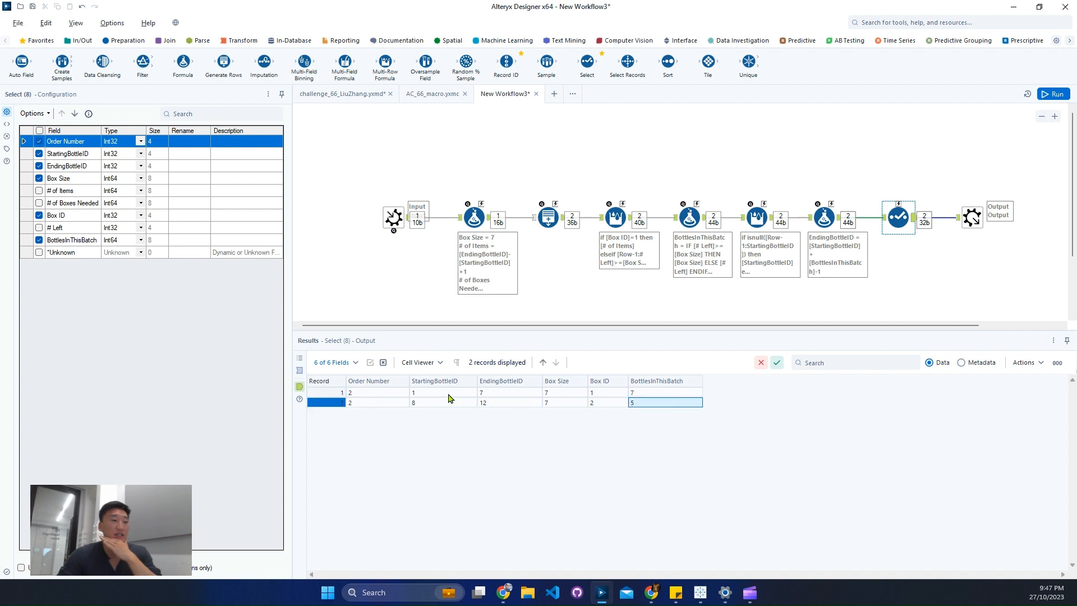
click(443, 403)
click(485, 403)
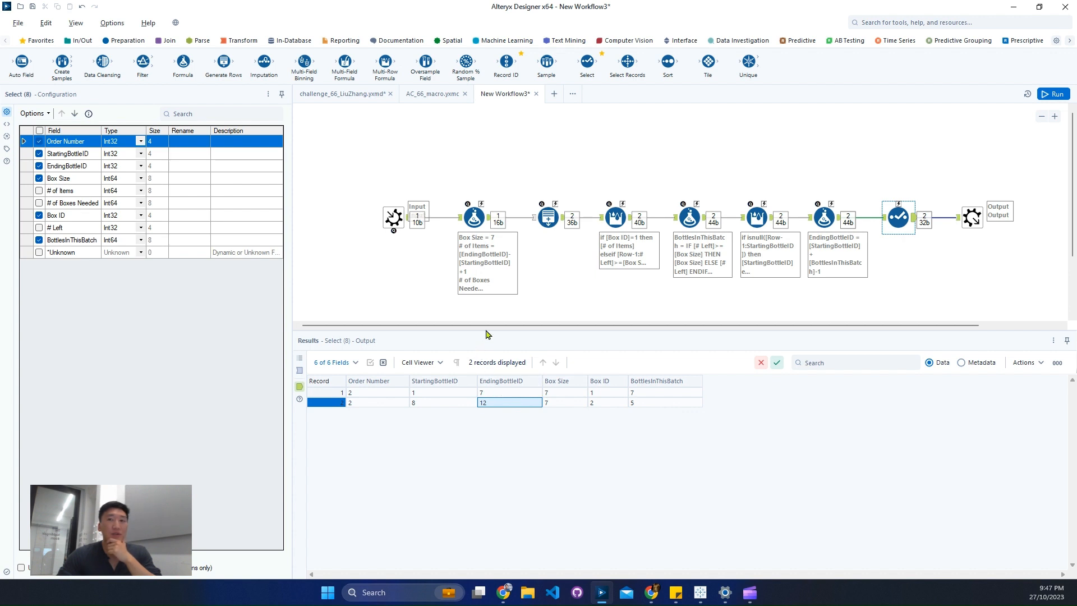
Review the three error conditions the macro must check for in the challenge workflow's description.
click(339, 99)
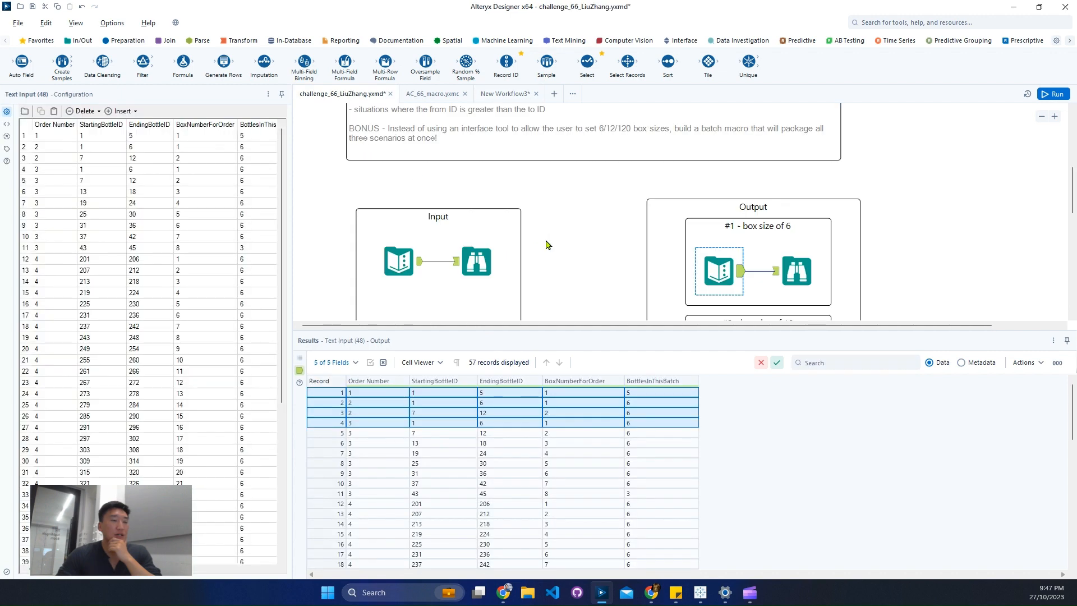
scroll(545, 245, up, 3)
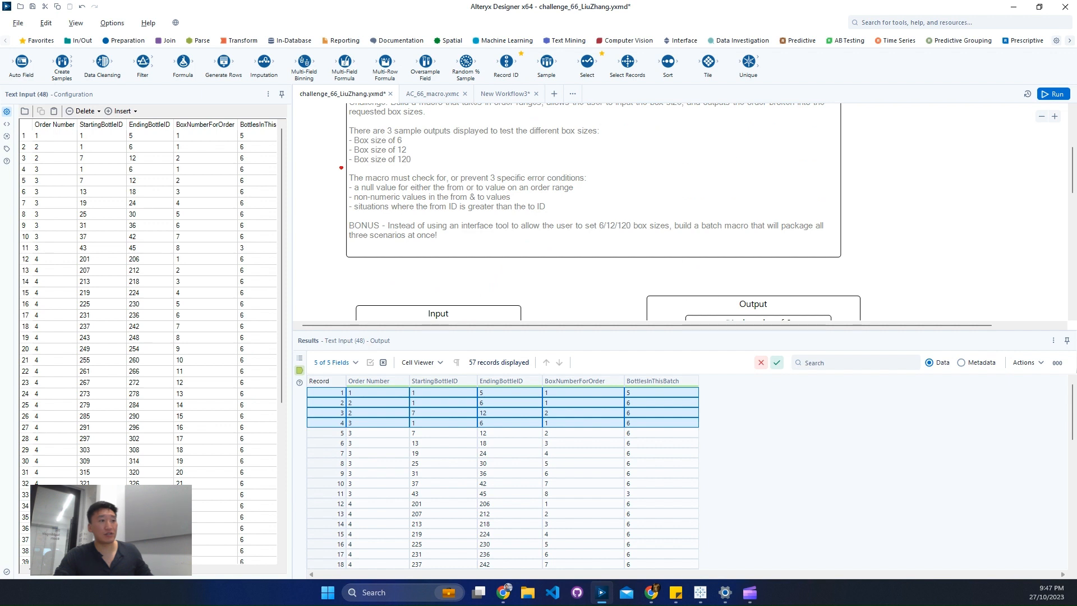
drag(341, 165, 617, 227)
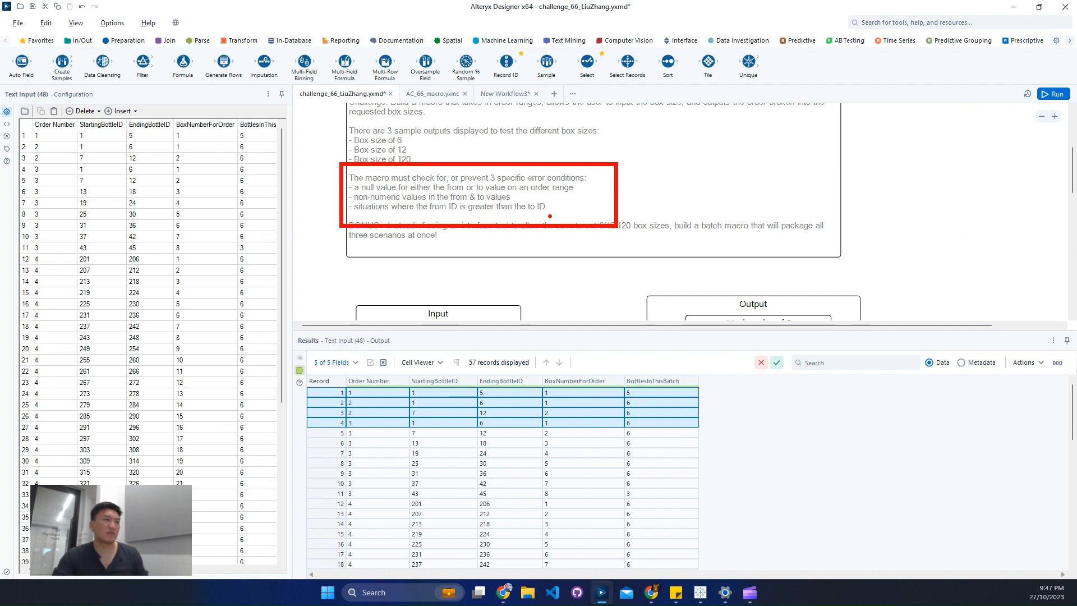
key(Escape)
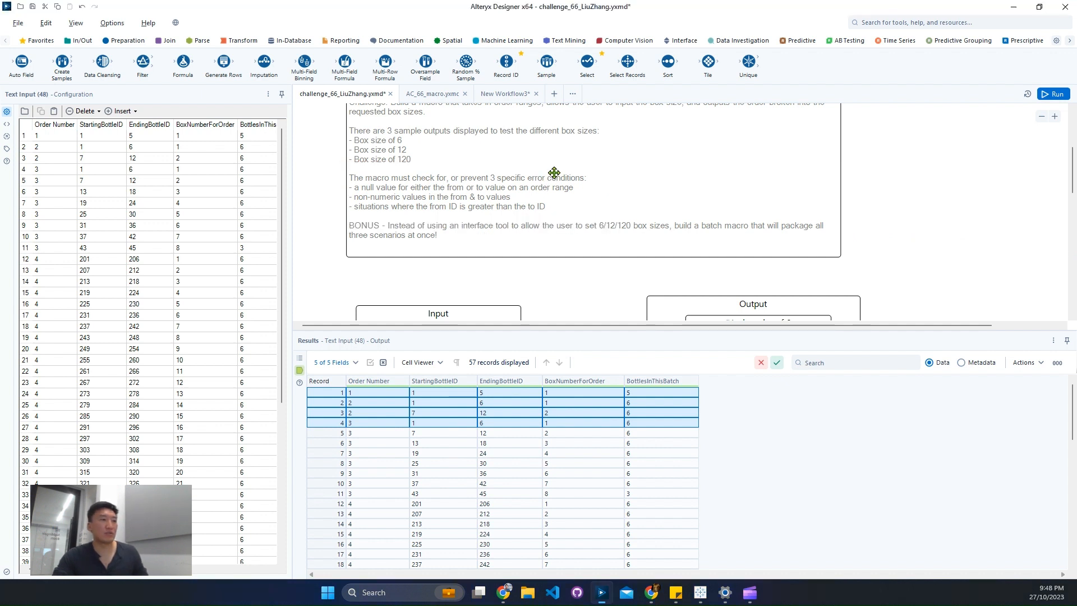
In New Workflow3, move the Macro Input away from the first Formula tool and insert a new Formula tool between them.
click(518, 99)
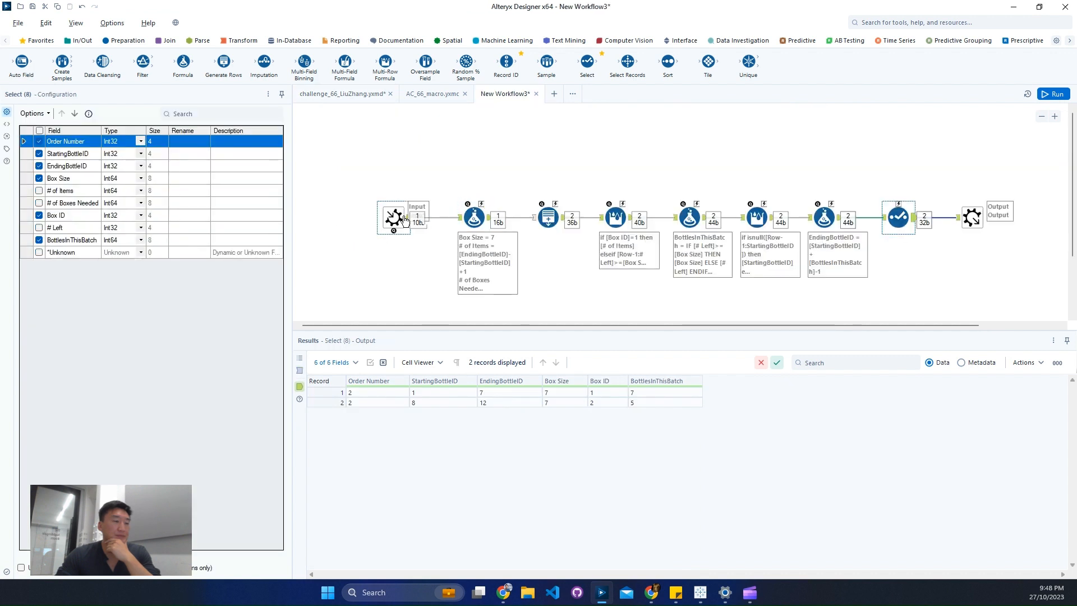
click(352, 218)
drag(353, 218, 339, 218)
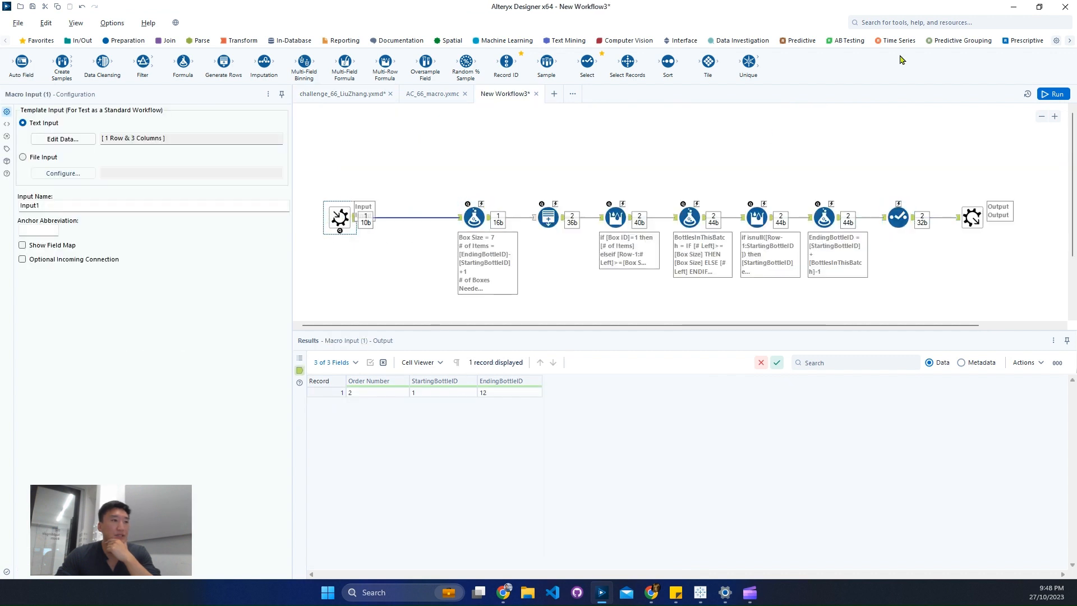
click(909, 24)
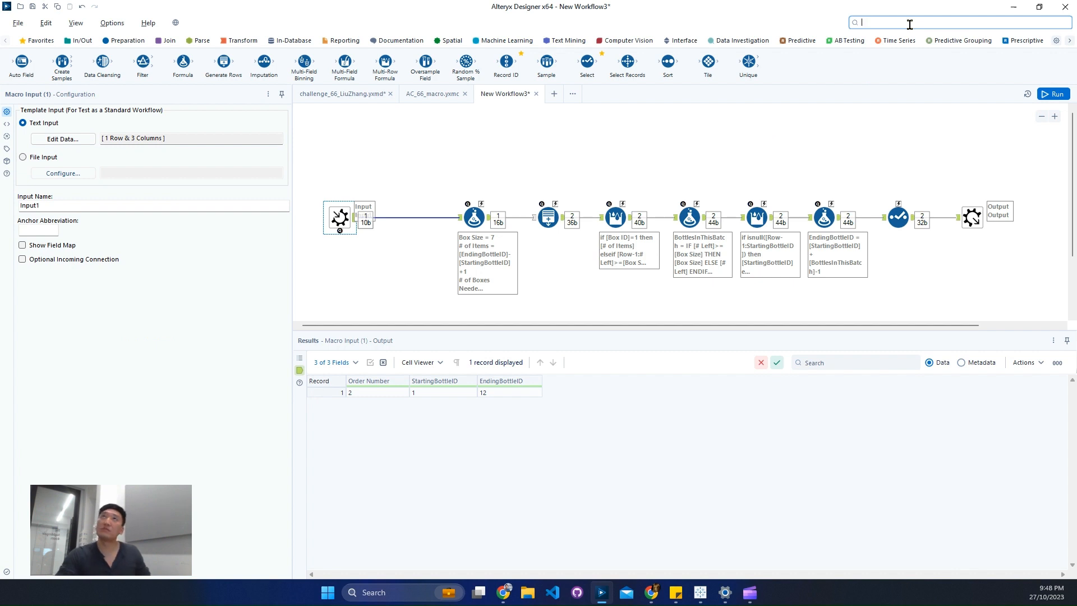
text(form)
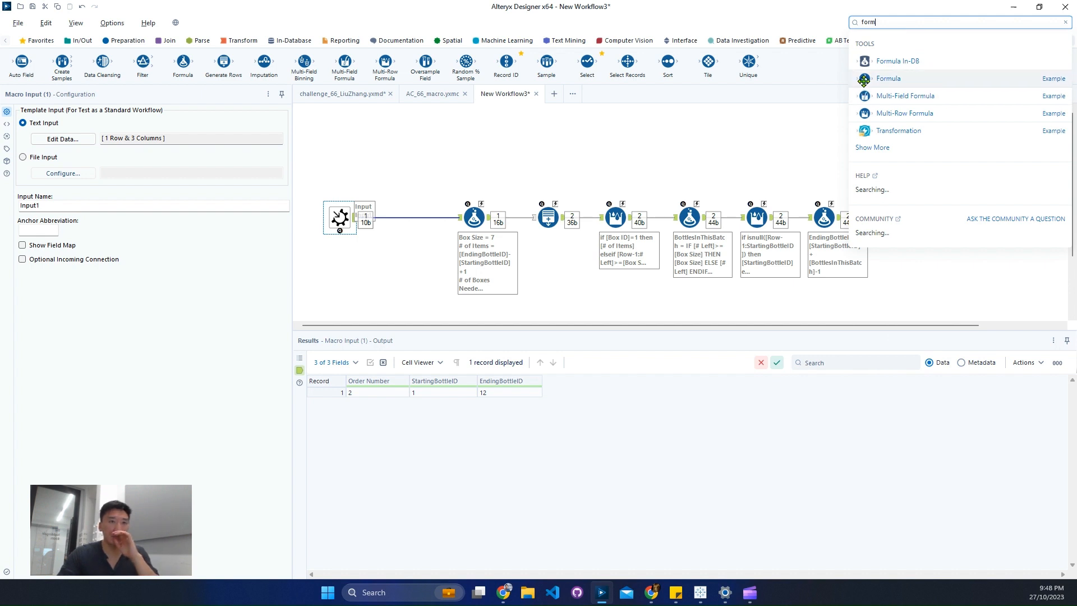
drag(865, 79, 399, 223)
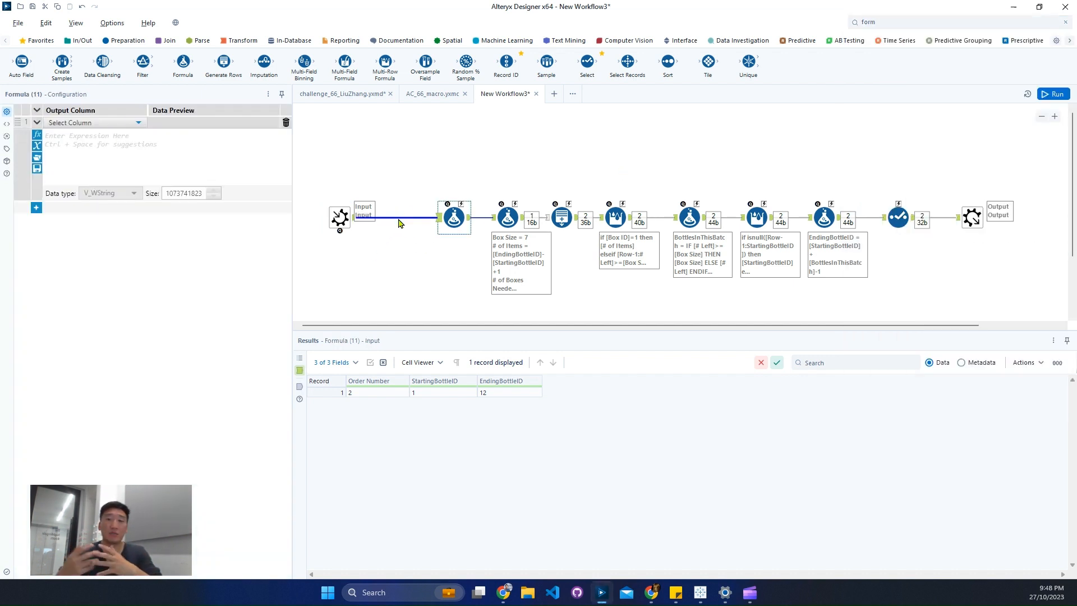
Add an output column named "Error message" in the new Formula tool.
click(72, 125)
click(72, 134)
text(Error message)
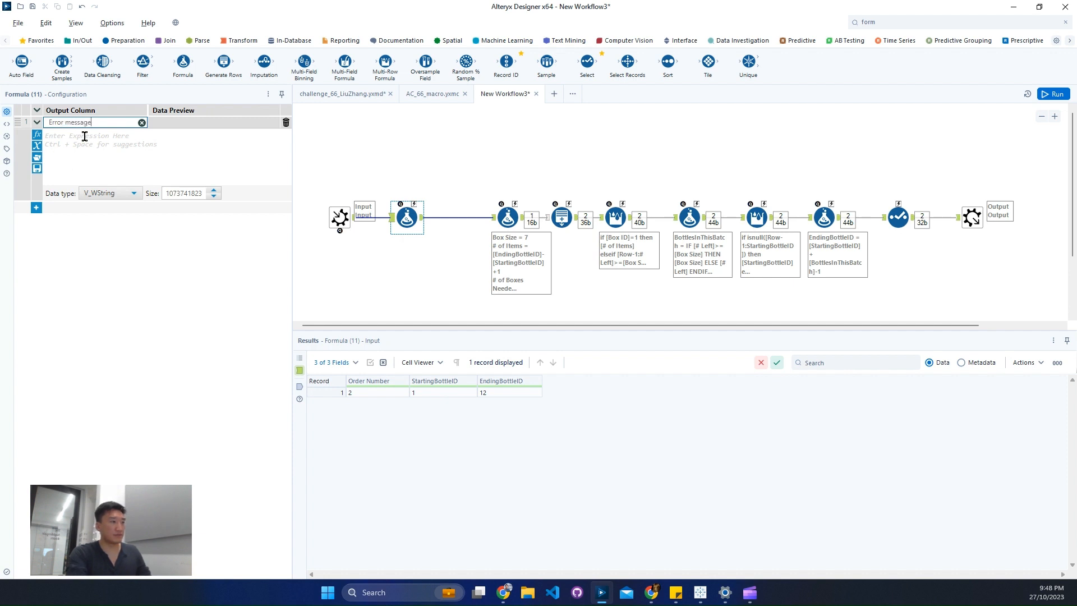
click(90, 132)
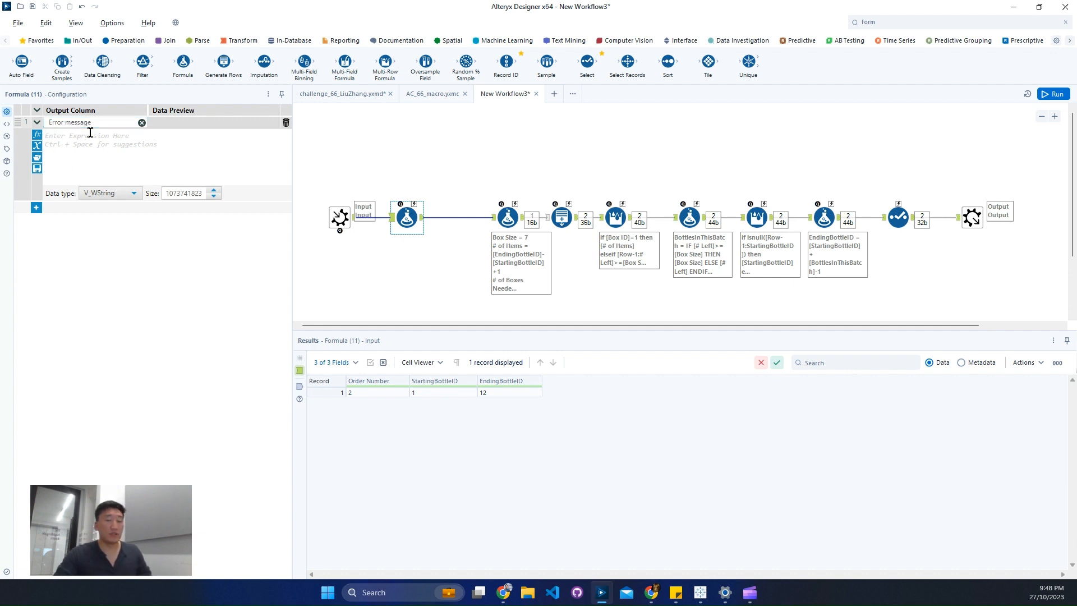
Search the tools for "err".
click(888, 24)
text(err)
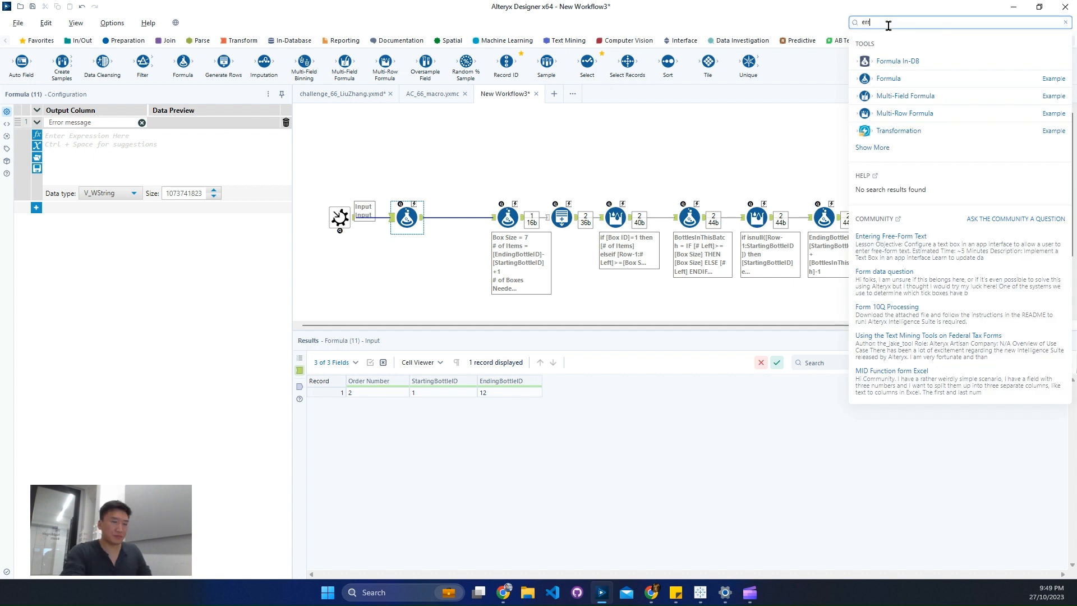
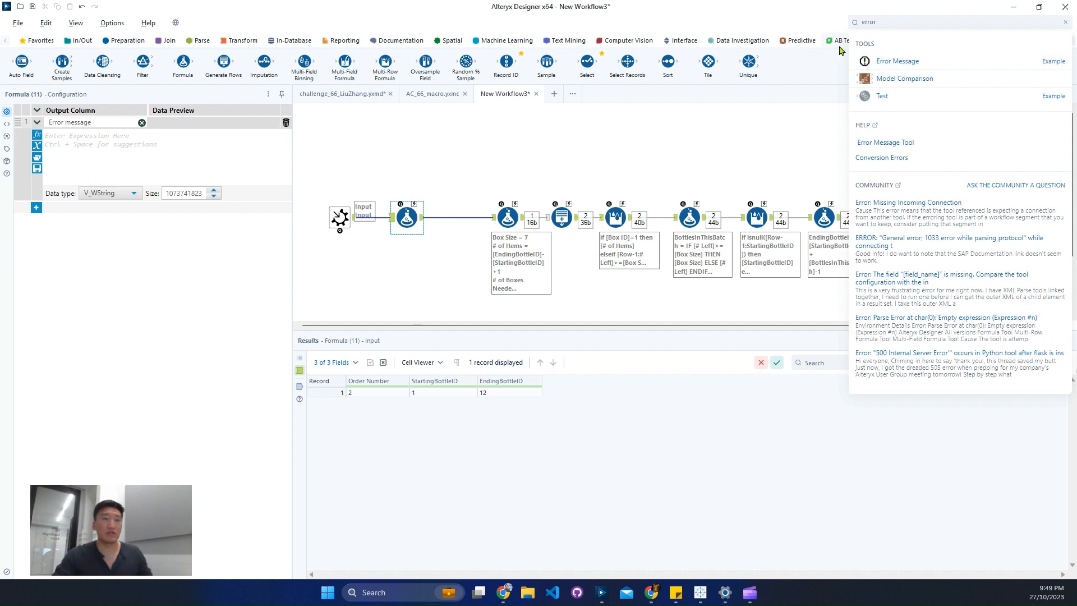
Clear the tool search and start the Error message expression with if IsNull([StartingBottleID]) or IsNull([EndingBottleID]).
click(1066, 24)
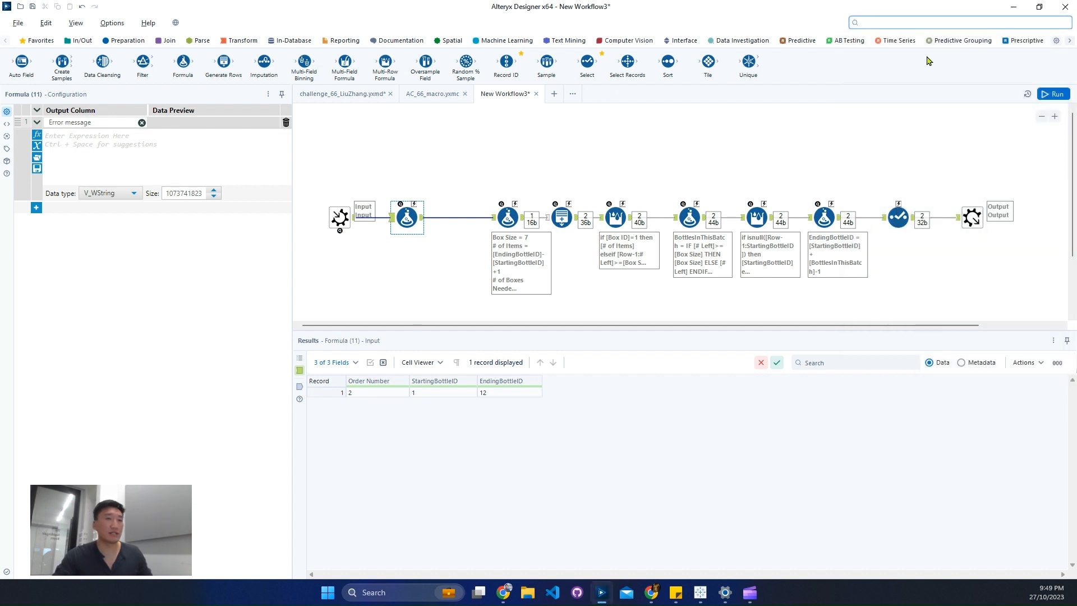
click(110, 146)
text(if)
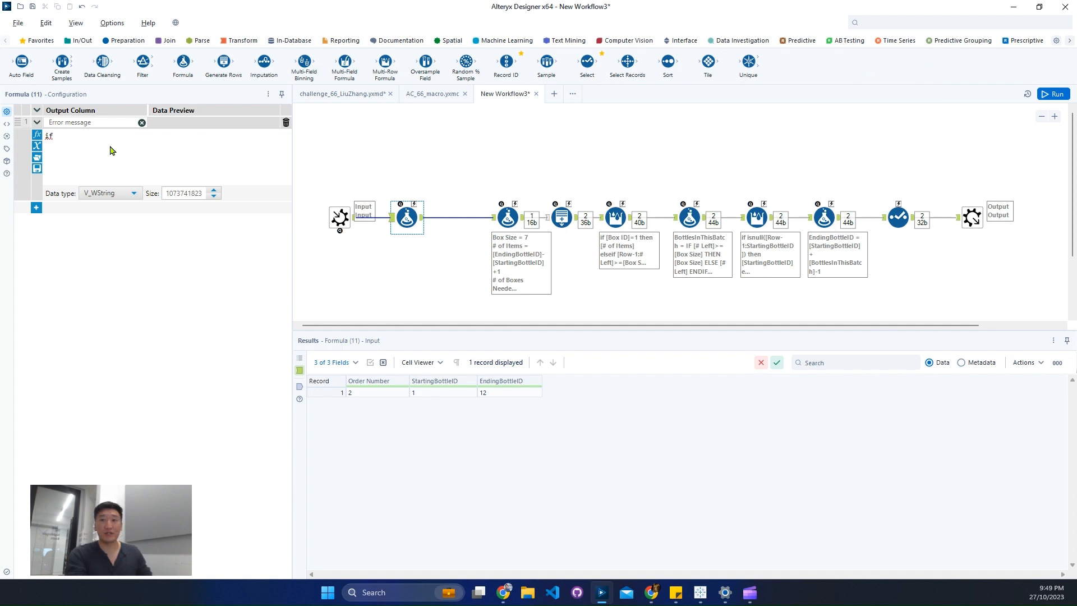
key(Return)
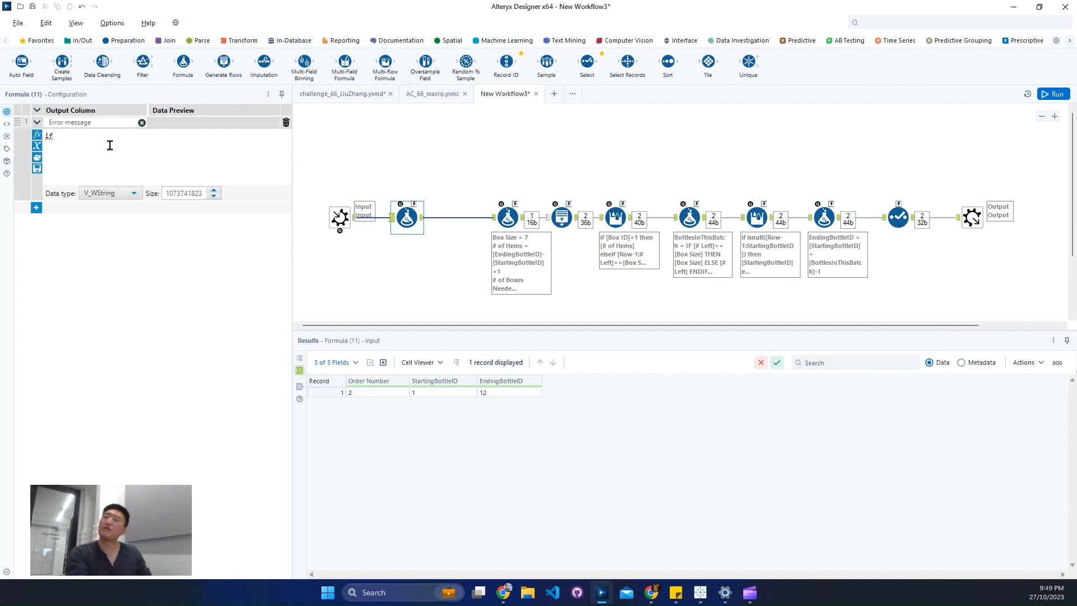
text(IsNull(v))
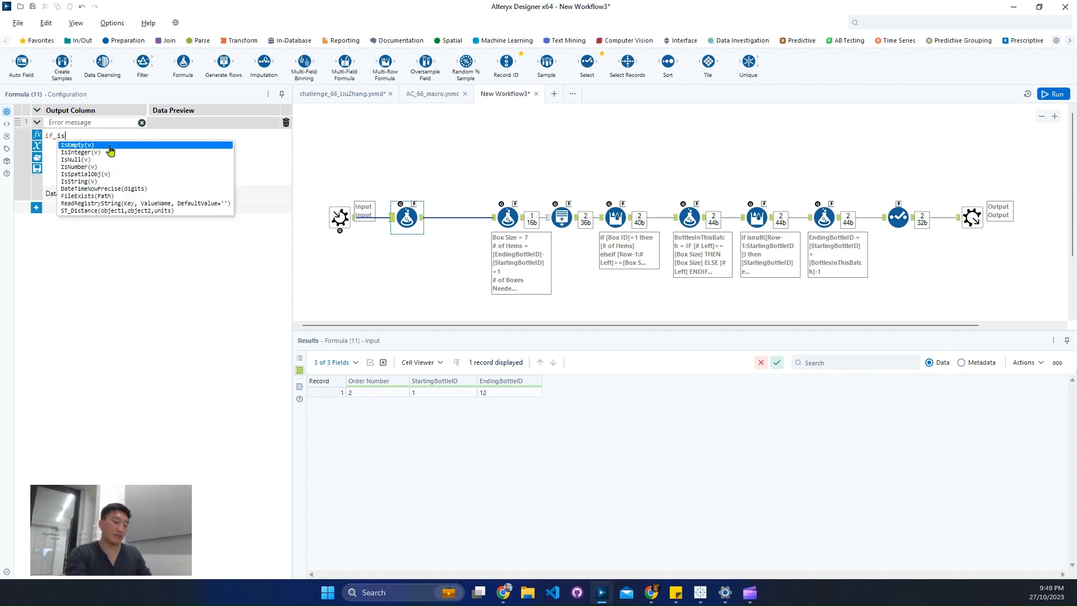
text([Starting)
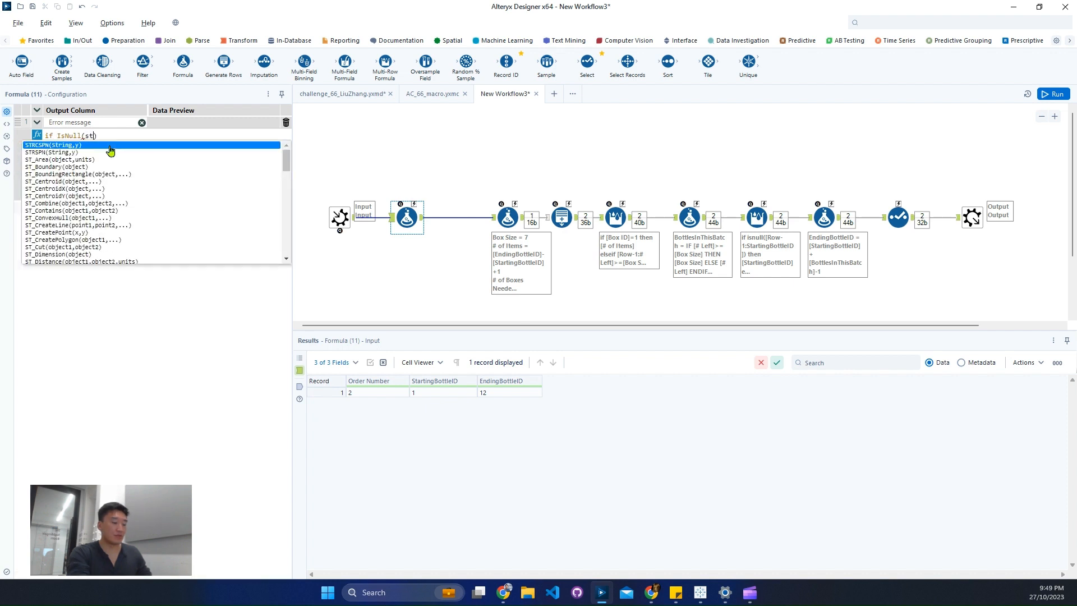
key(Return)
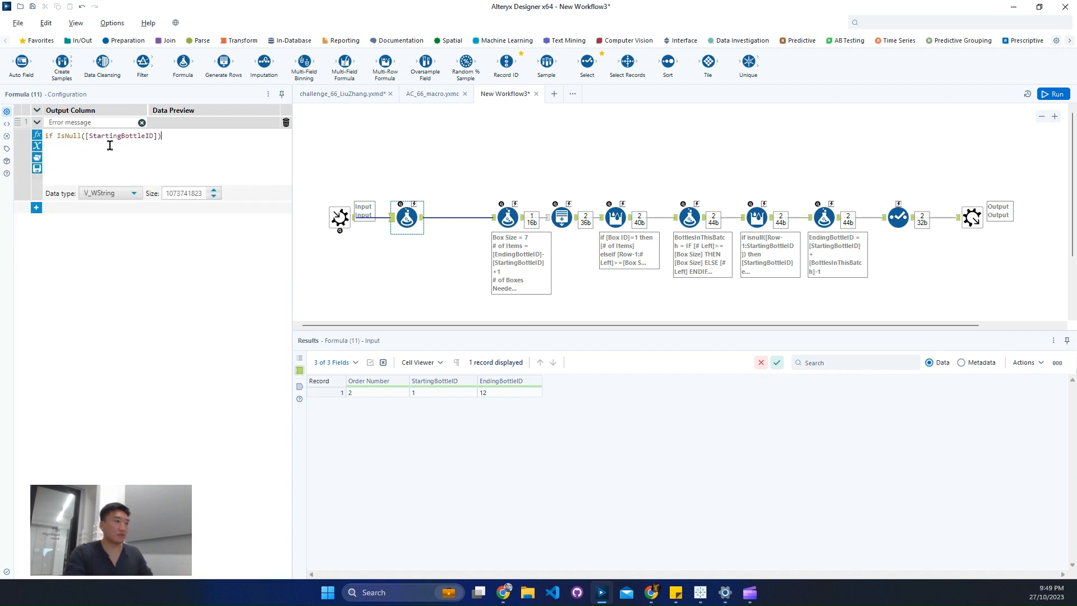
text(or IsNull(e))
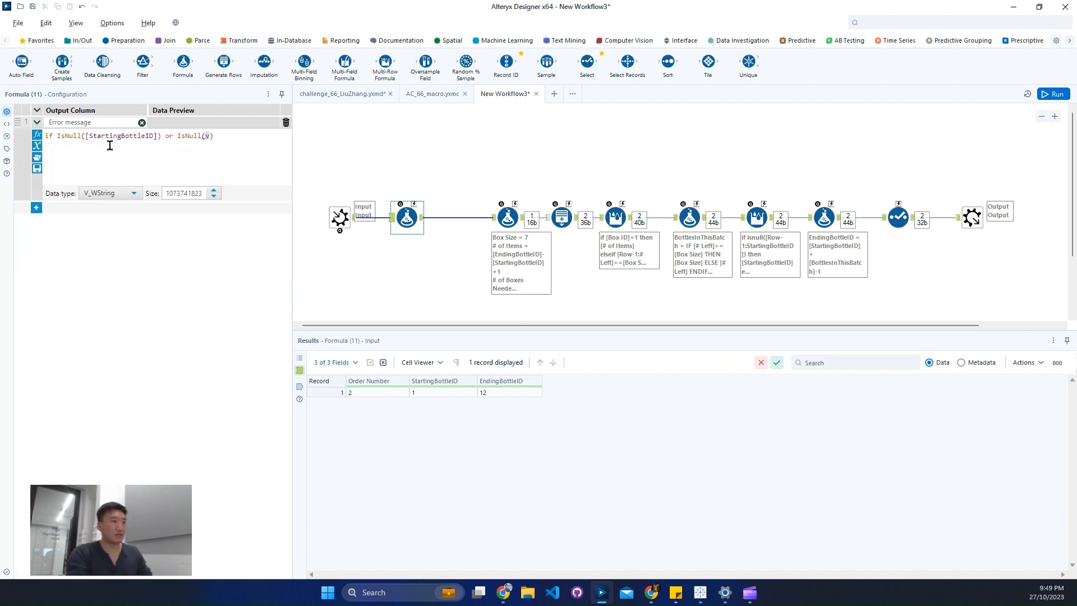
key(BackSpace)
text([End)
key(Return)
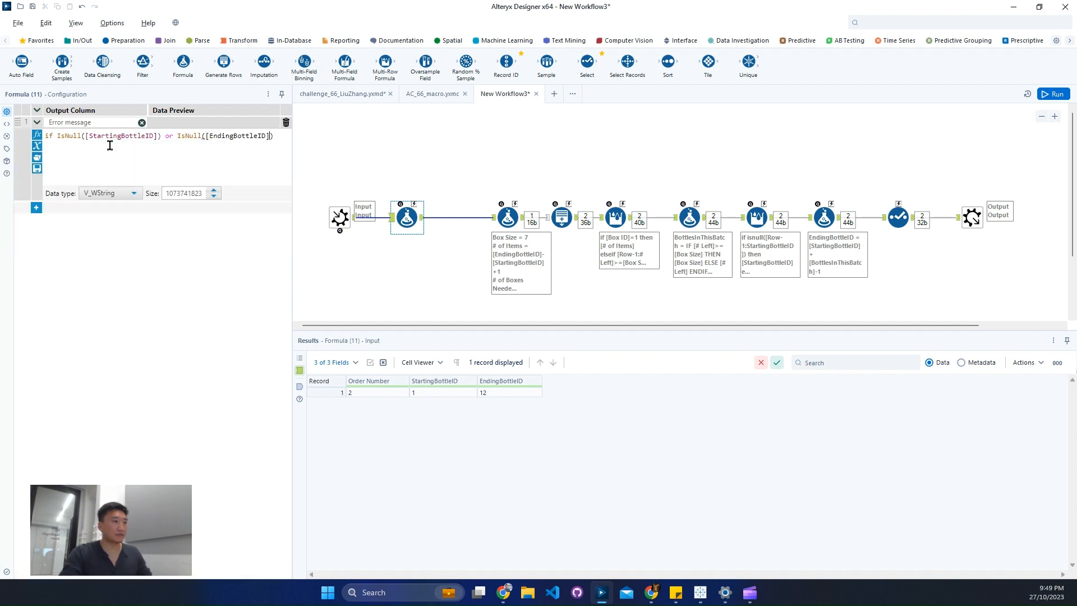
Add the then result 'Input value(s) cannot be null.' on a new line of the Error message expression.
key(Return)
text(then '')
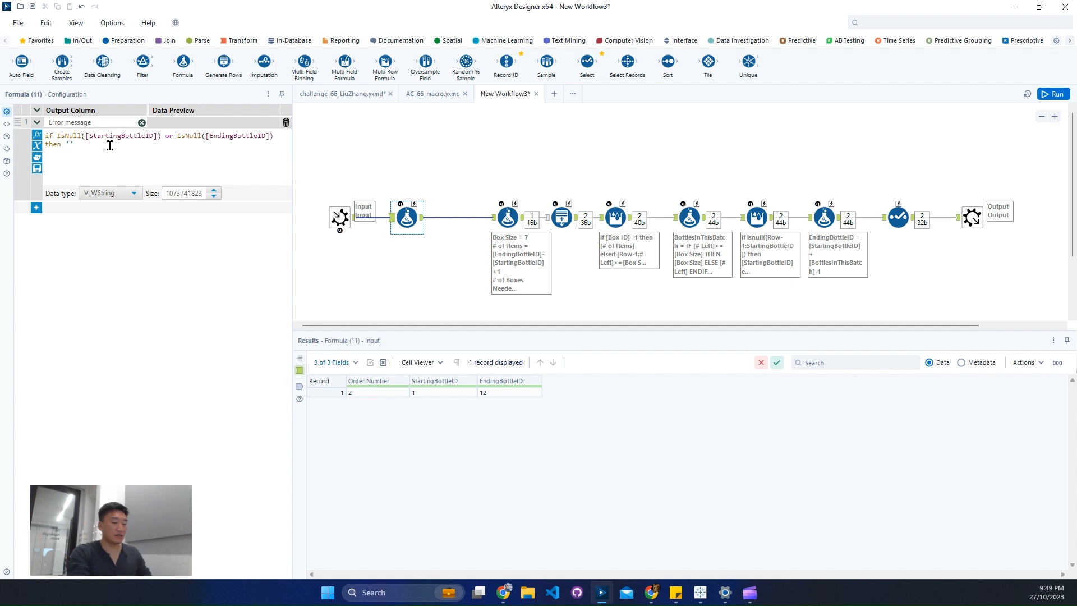
text(Input values)
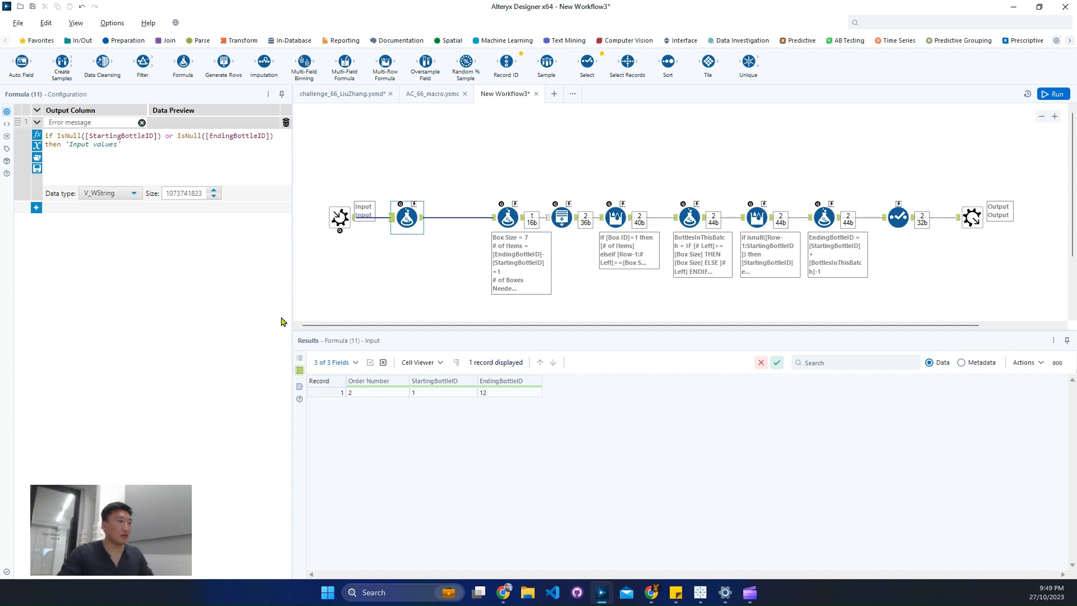
key(BackSpace)
text(())
text(s) )
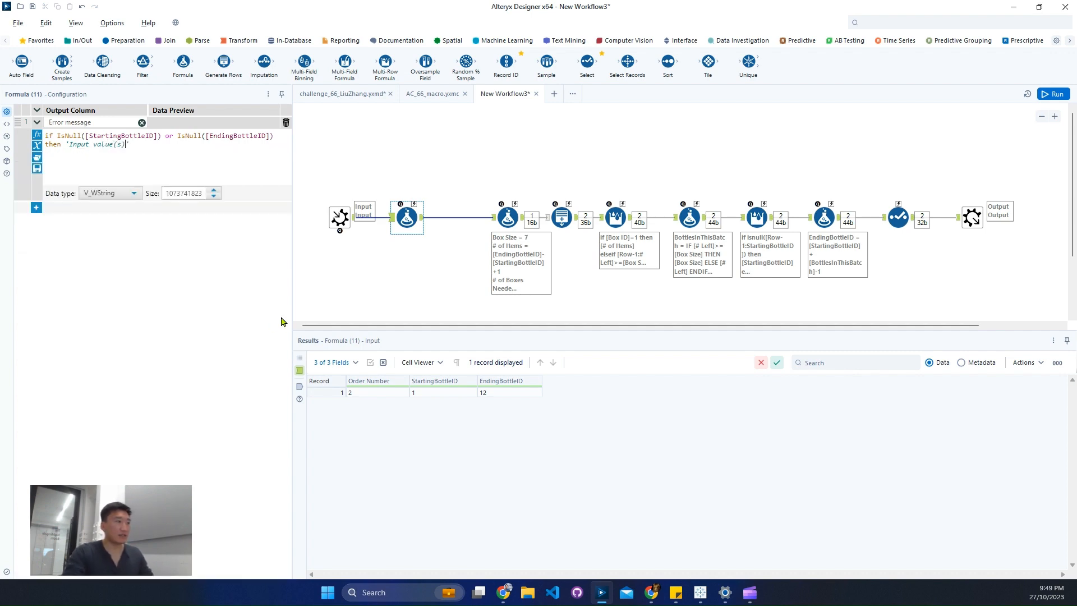
text(cannot be )
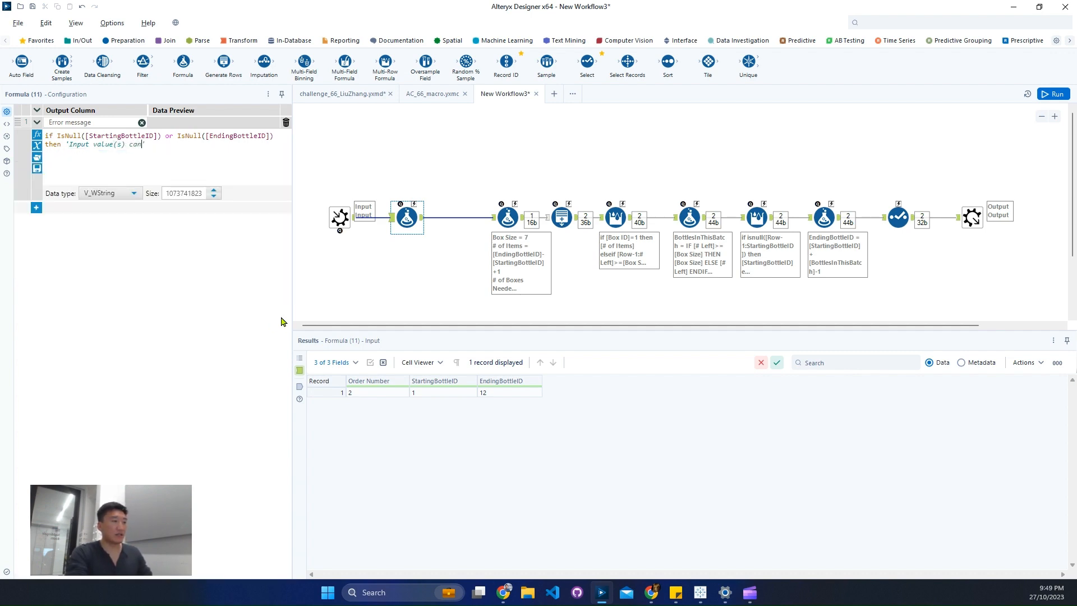
text(n)
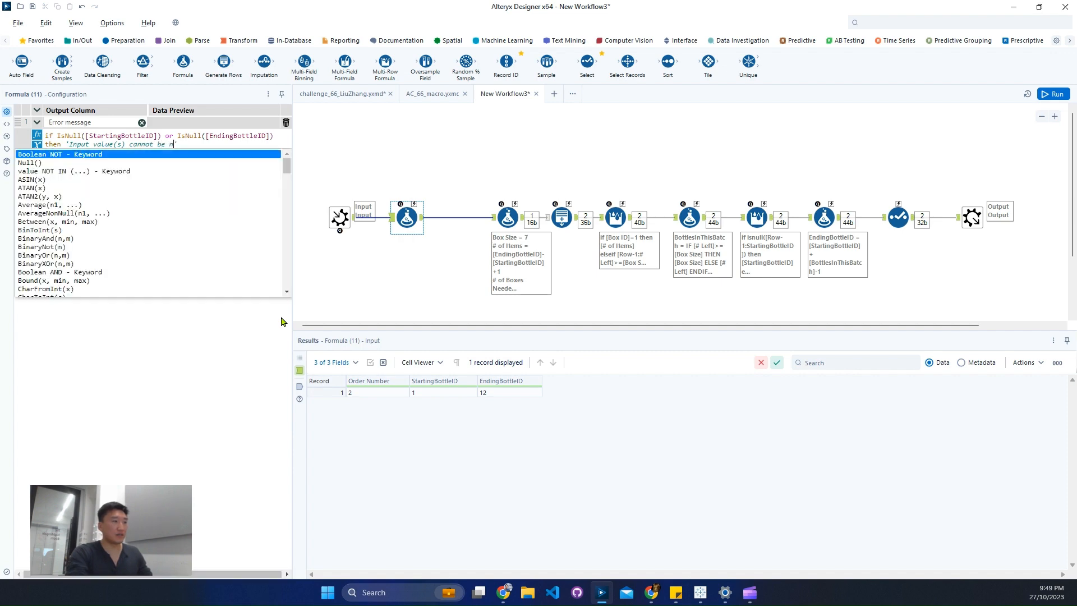
text(ull)
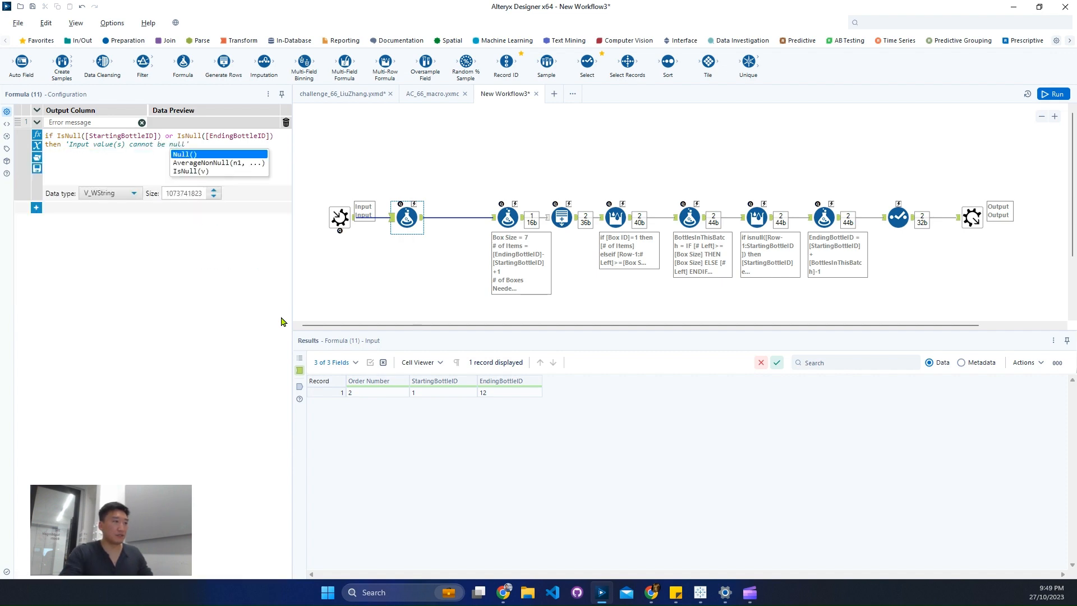
text(.)
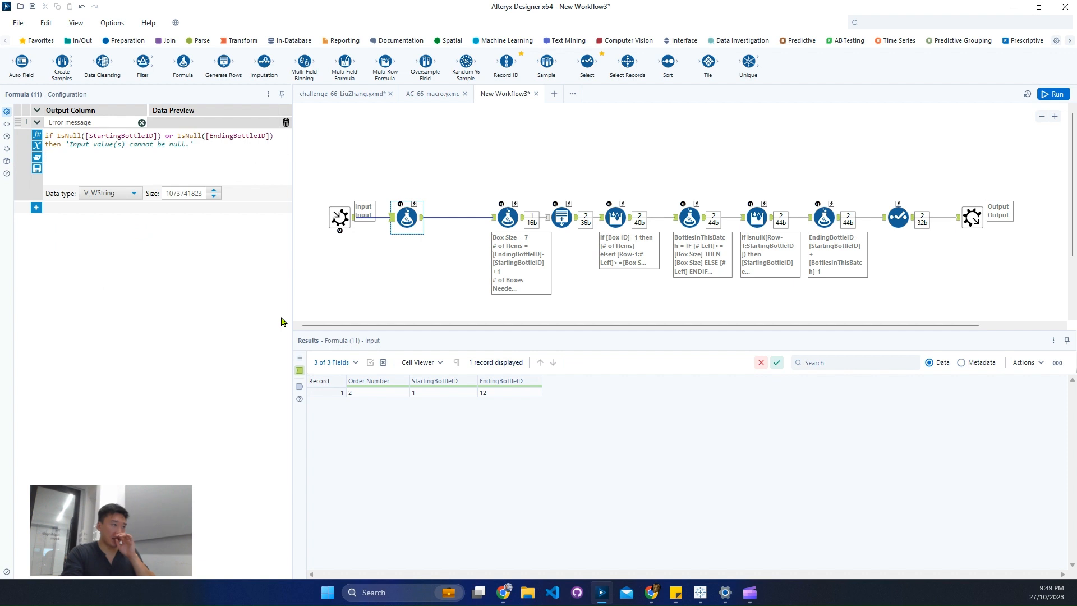
Add an elseif condition on a new line with IsNumber([StartingBottleID]) or a second IsNumber test.
key(Return)
text(elseif)
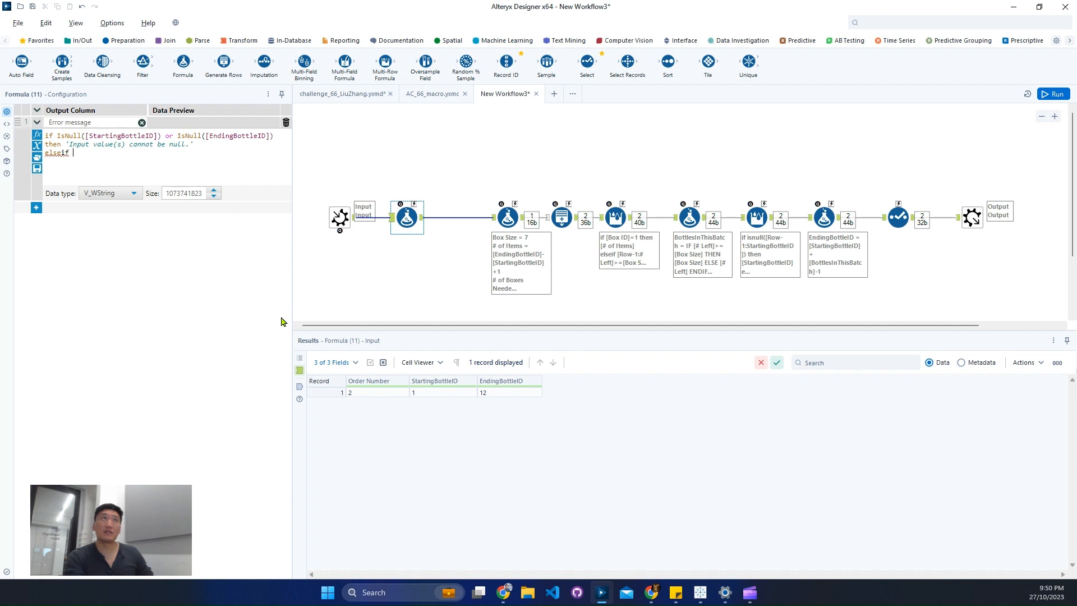
text(is)
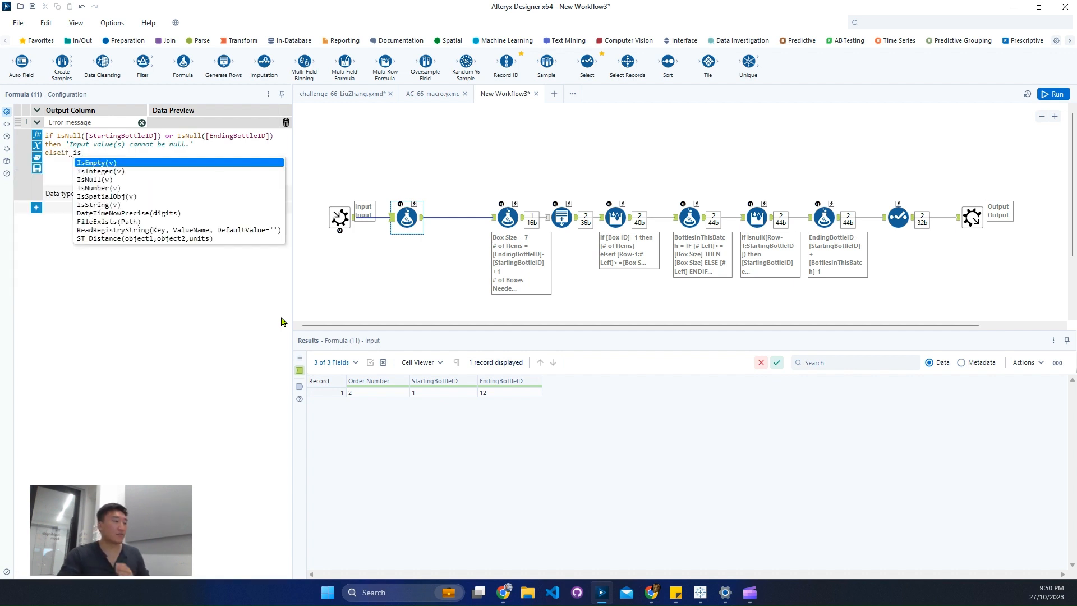
key(Down)
key(Down)
key(Down)
key(Return)
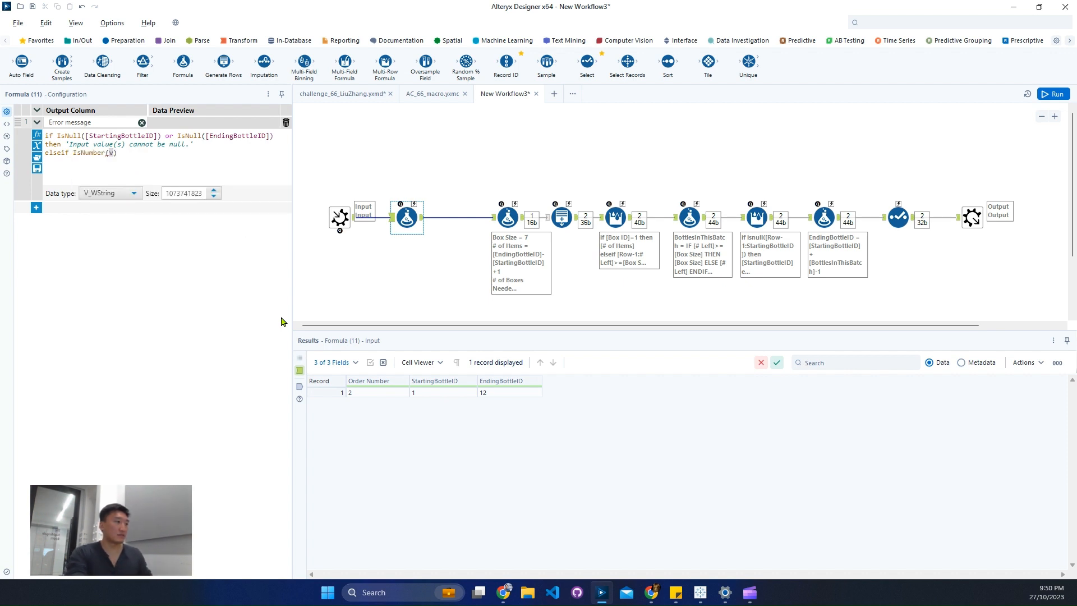
text(star)
key(Return)
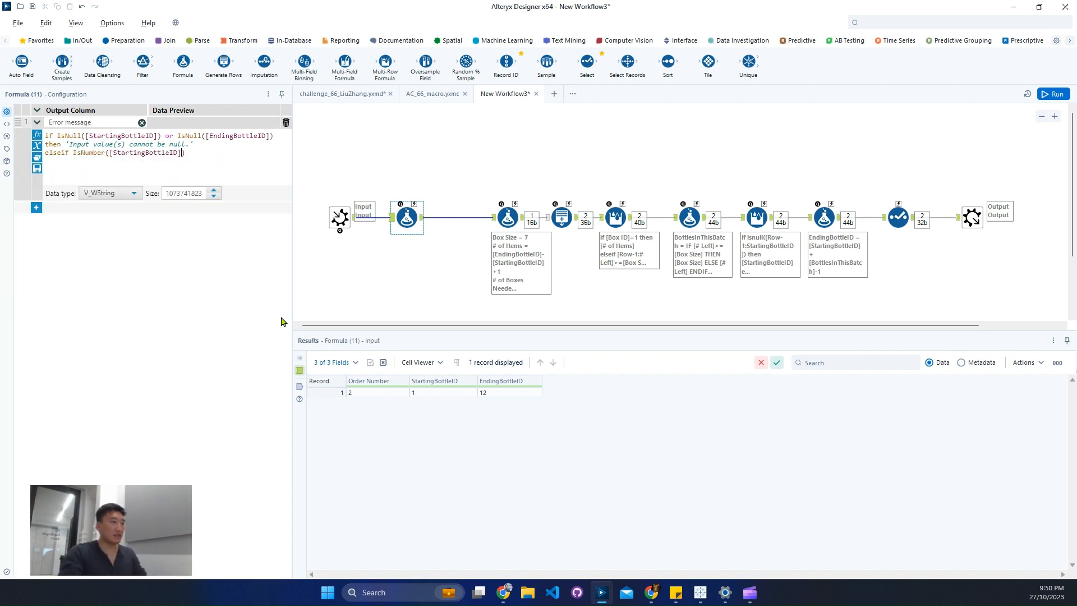
text(or isn)
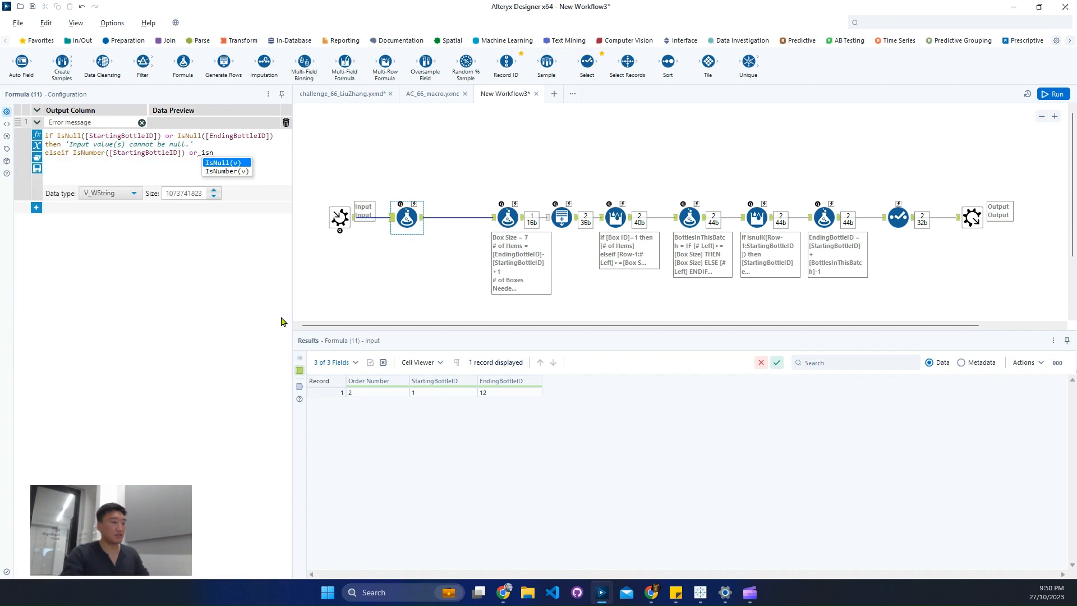
key(Down)
key(Return)
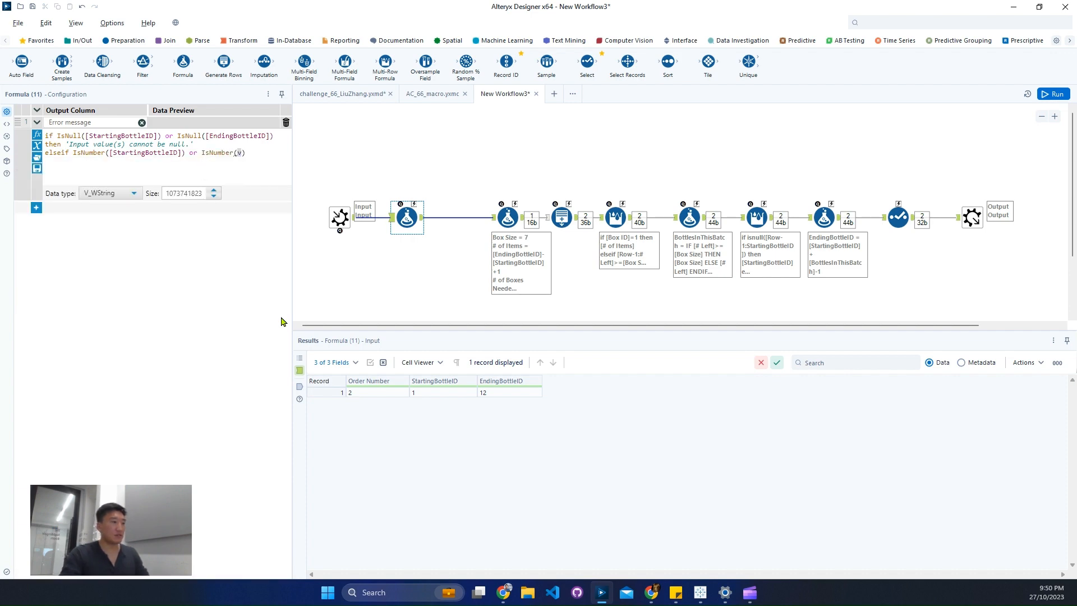
Negate both IsNumber tests with ! and use [EndingBottleID] as the second test's argument.
key(Escape)
key(Return)
text(!)
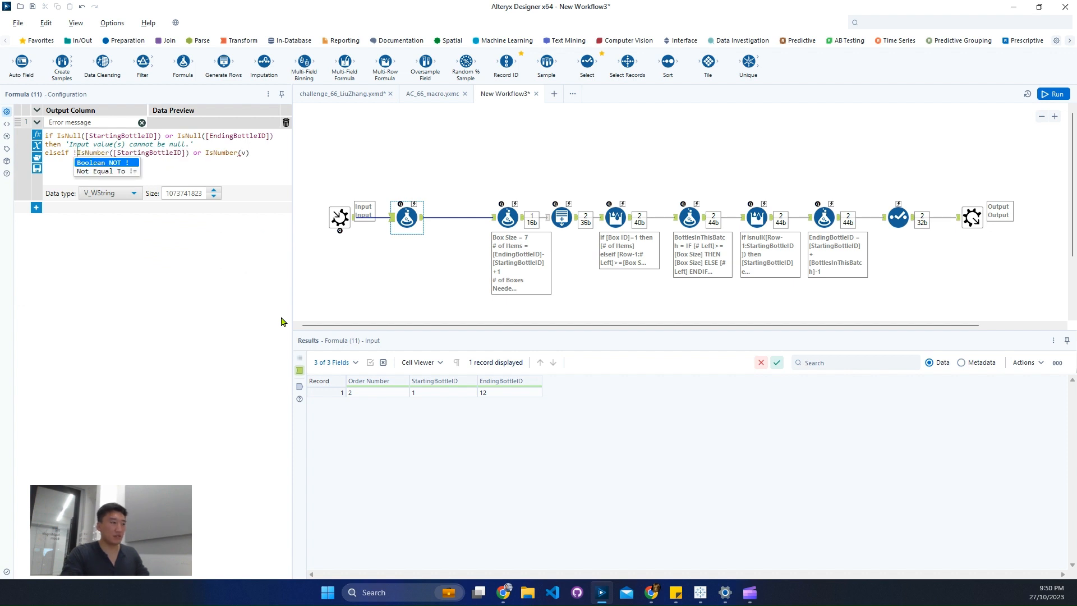
key(Right)
key(Right)
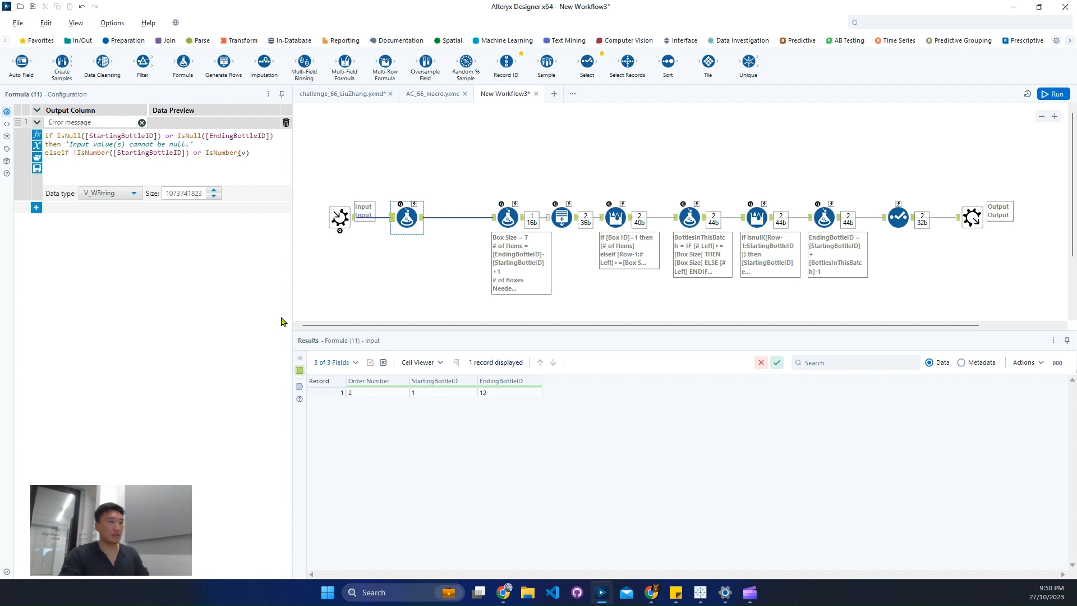
text(!)
key(Right)
key(Right)
key(BackSpace)
text(end)
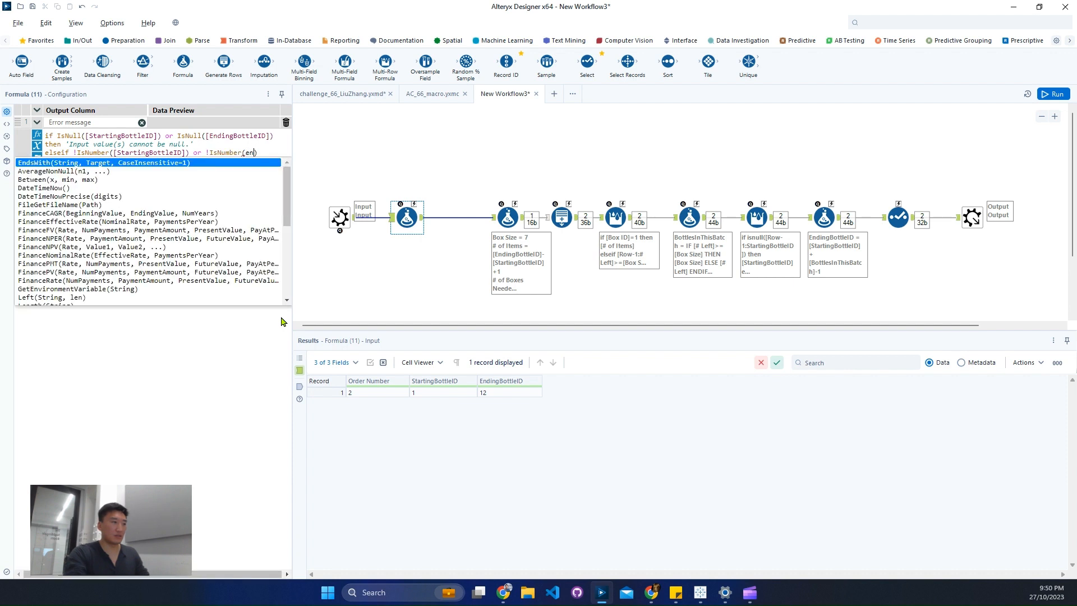
key(Down)
key(Down)
key(Down)
key(Return)
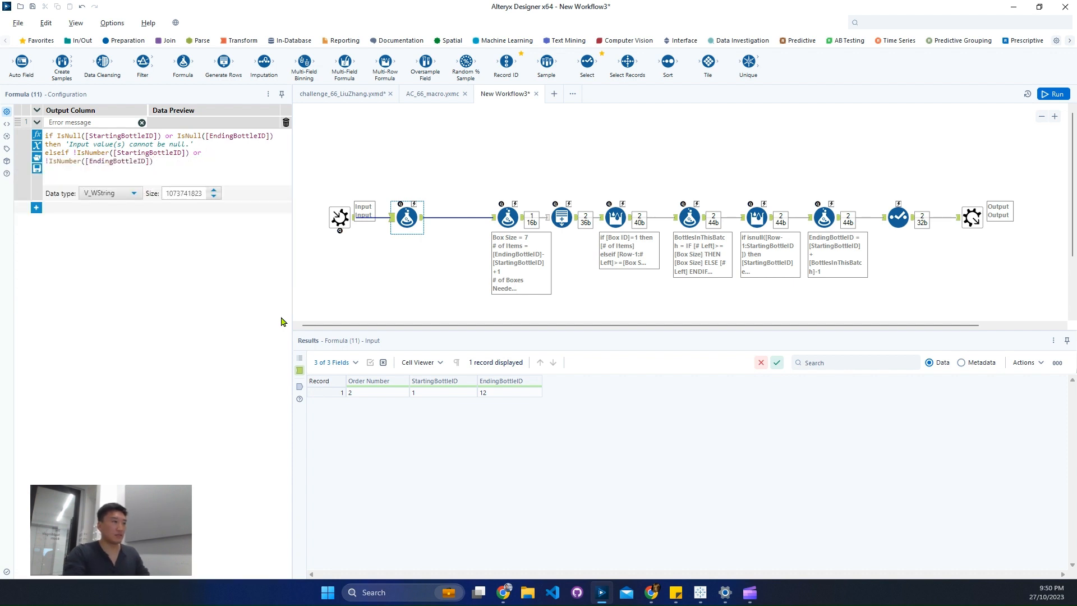
Add the elseif branch's then result 'Input value(s) need to be number'.
key(End)
text(then)
key(Left)
text(Input value)
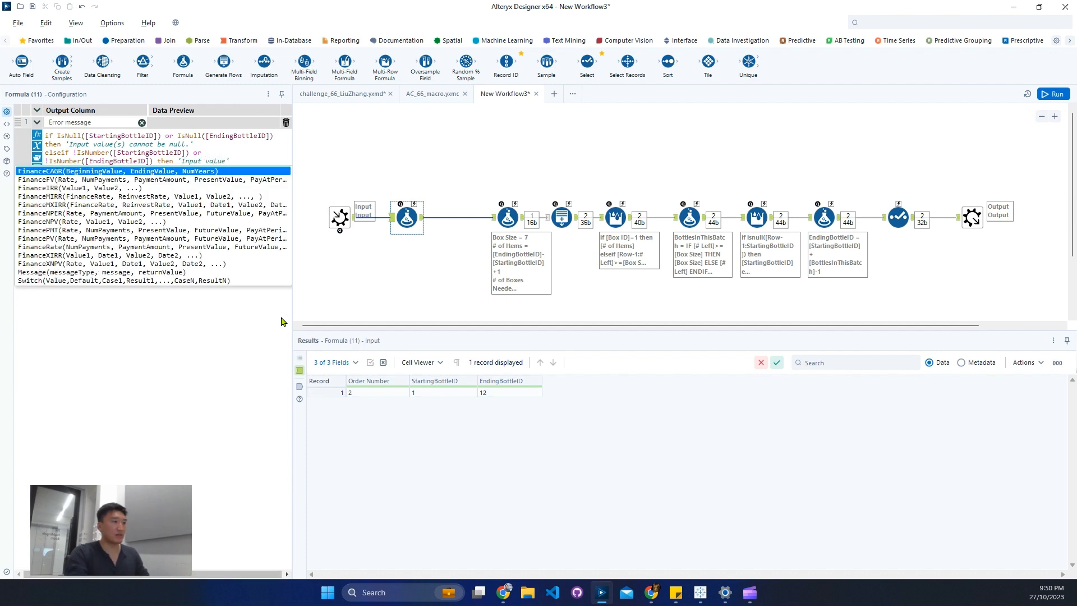
text((s))
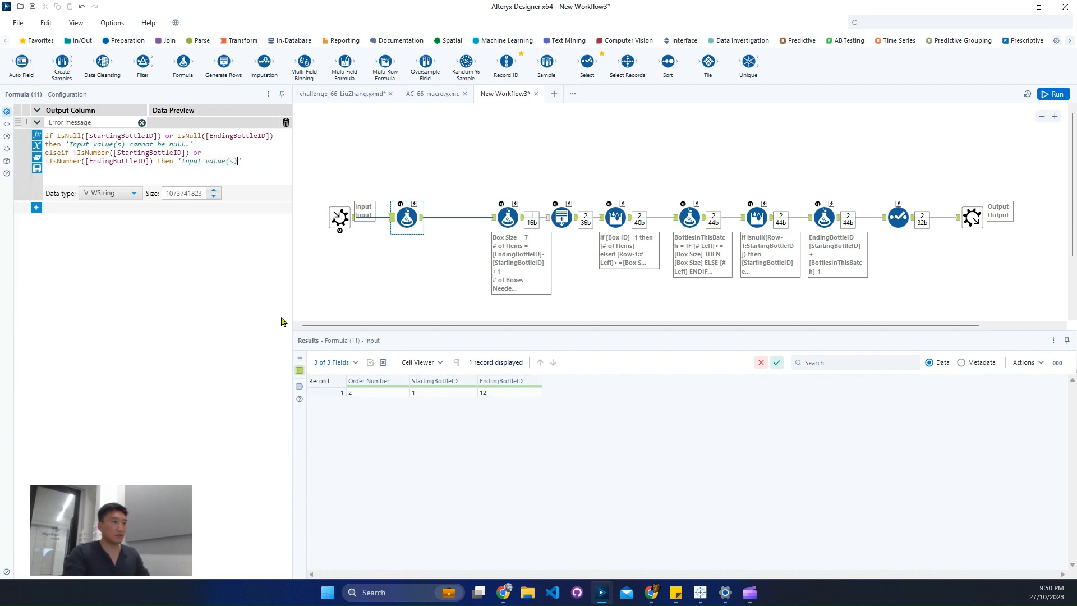
text( need to be )
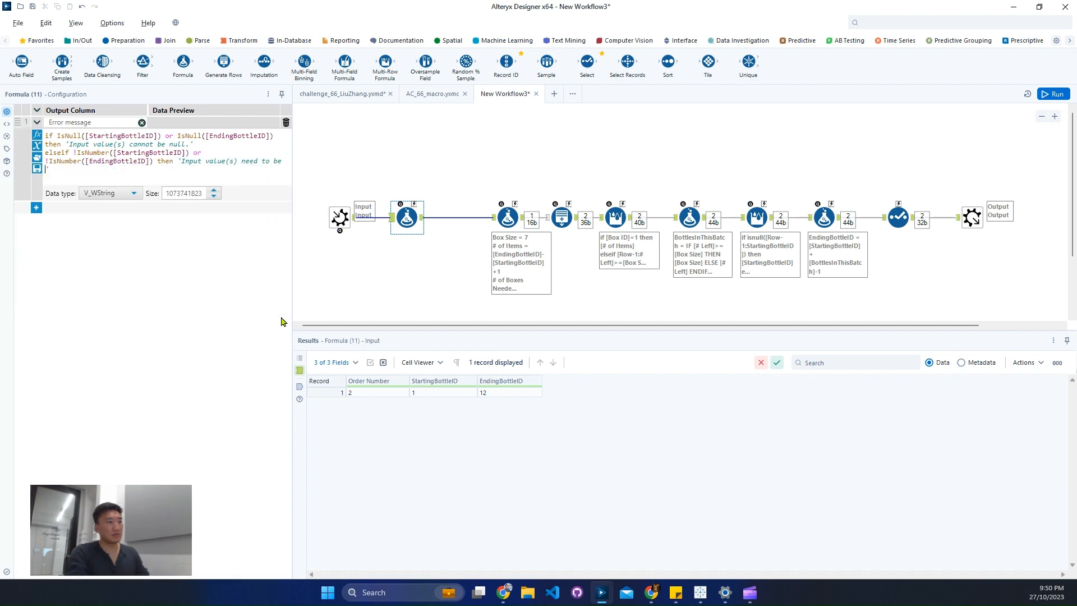
text(number)
key(Escape)
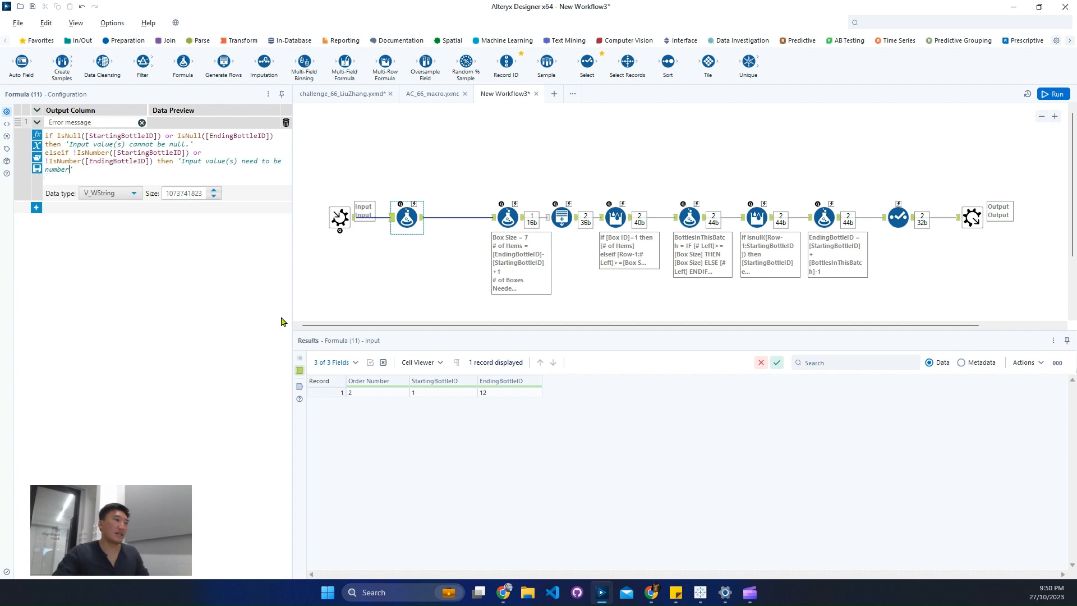
Change the StartingBottleID test in the elseif condition to use the IsInteger function, removing the extra placeholder argument.
double_click(90, 154)
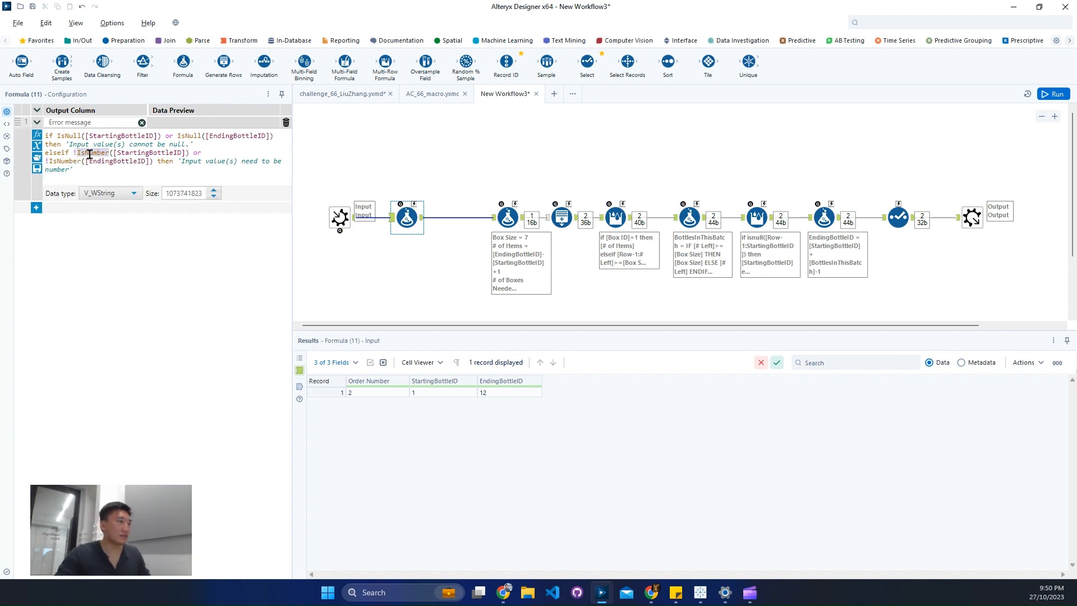
text(Is)
key(Down)
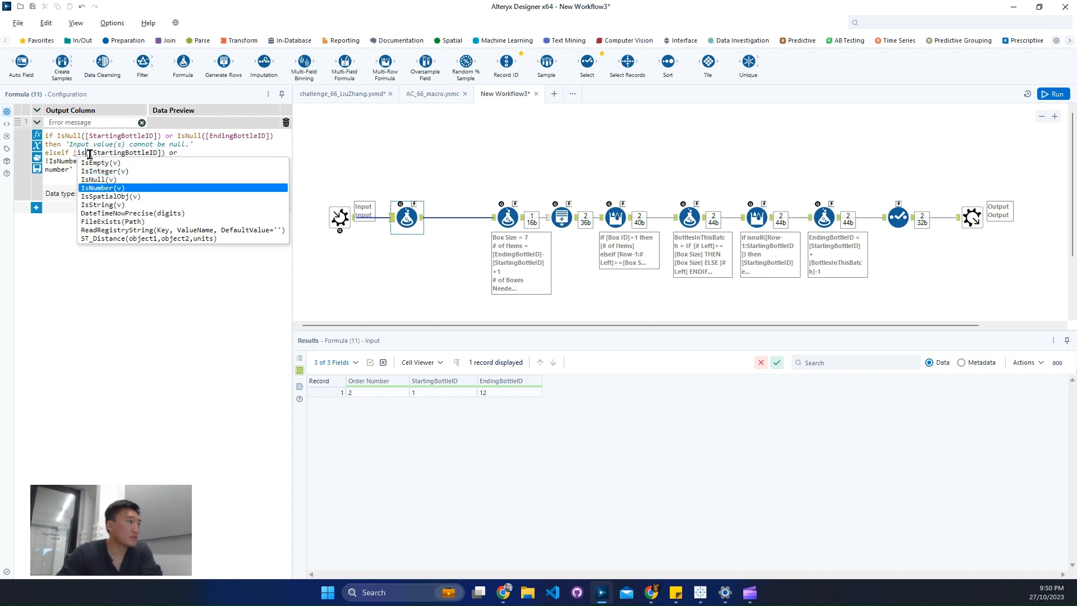
key(Up)
key(Up)
key(Return)
key(Right)
key(Right)
key(Right)
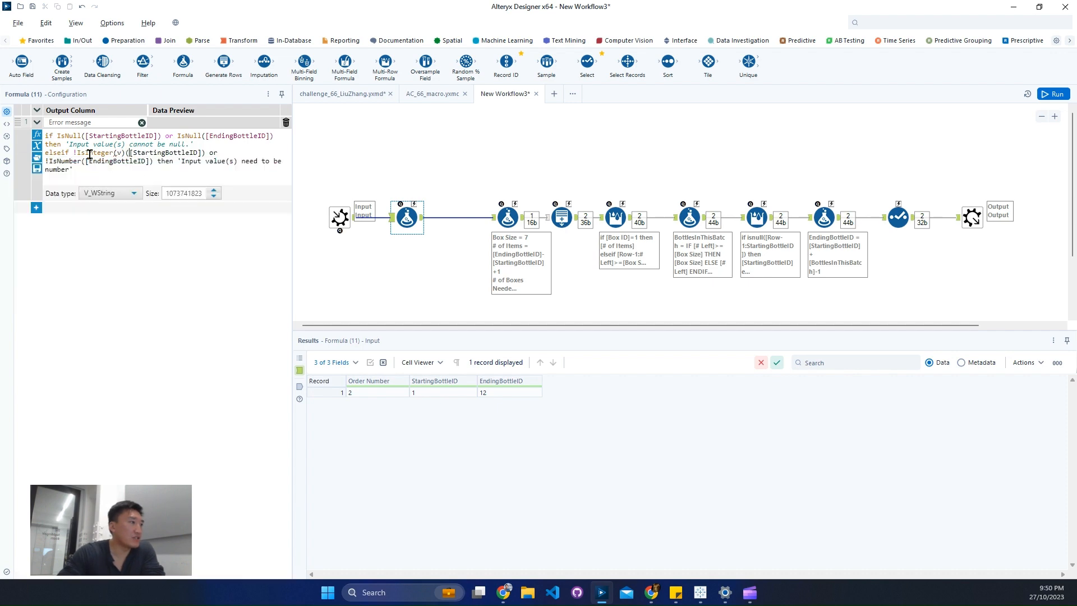
key(BackSpace)
key(BackSpace)
key(BackSpace)
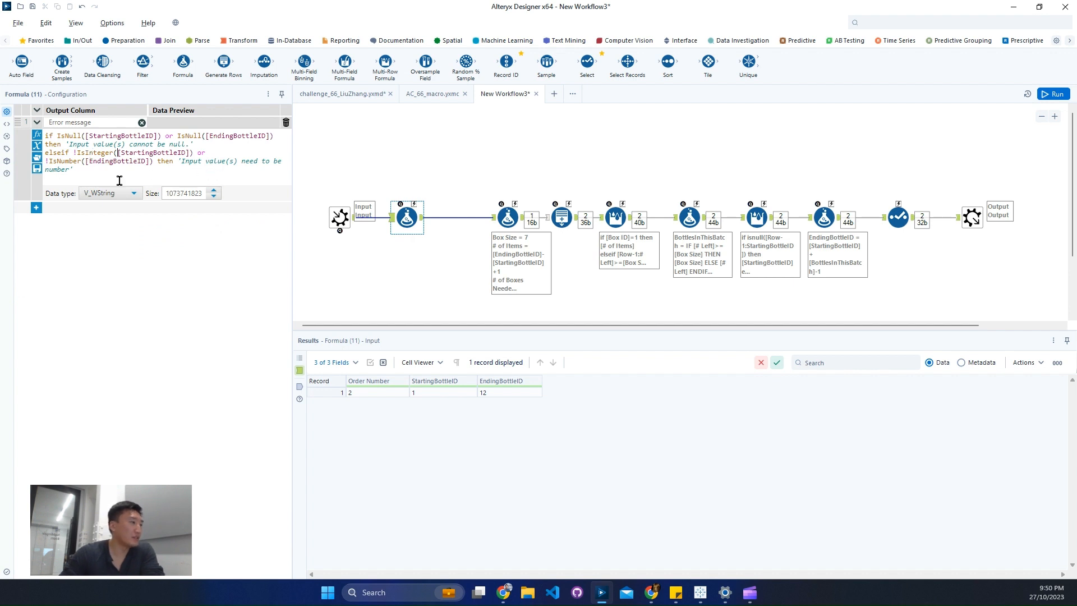
Change the EndingBottleID test in the elseif condition to use the IsInteger function.
click(80, 161)
key(BackSpace)
key(BackSpace)
key(BackSpace)
key(BackSpace)
key(BackSpace)
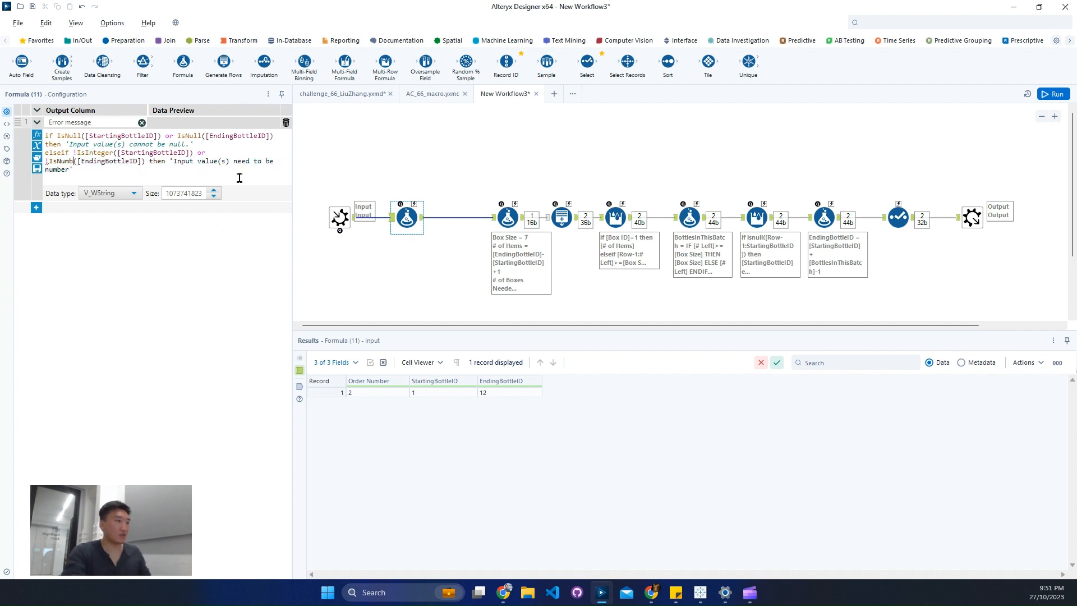
key(BackSpace)
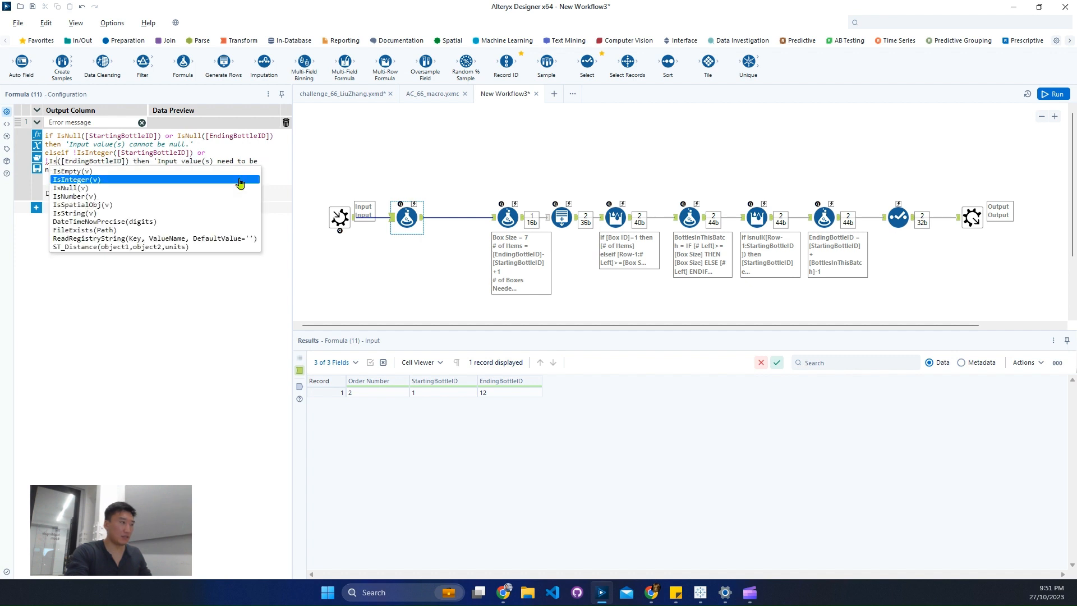
text(In)
text(teger)
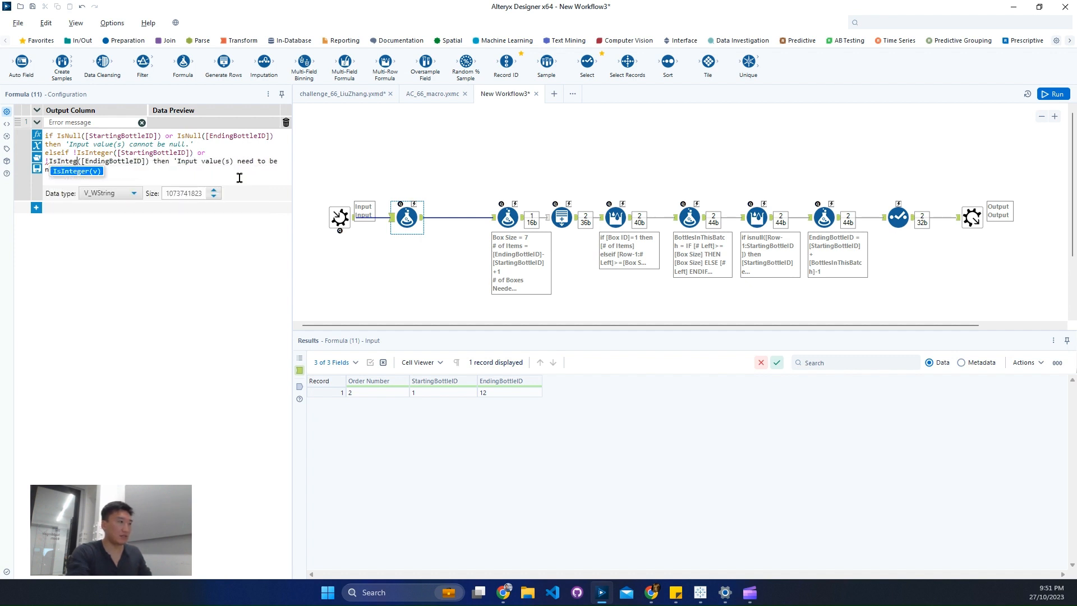
click(239, 176)
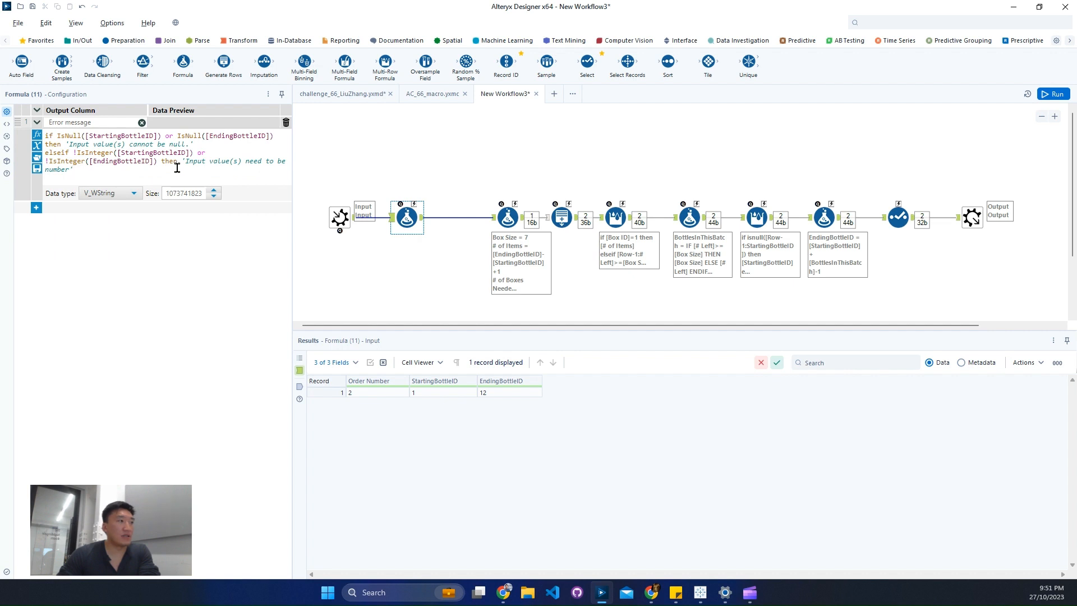
Add a second elseif branch on a new line with the condition [EndingBottleID]<[StartingBottleID] followed by then.
key(Return)
text(e)
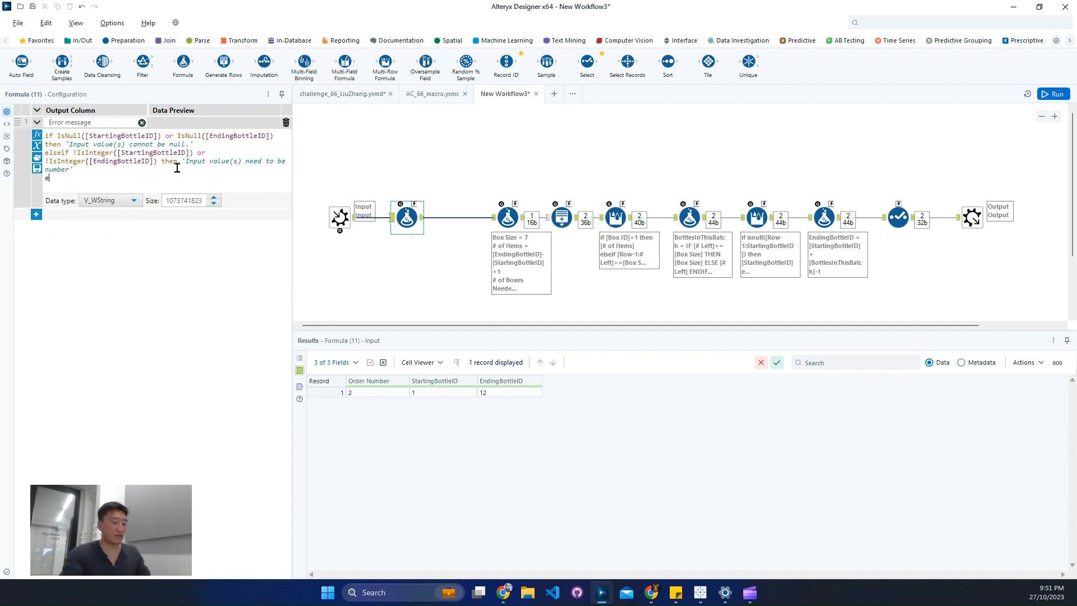
text(lseif )
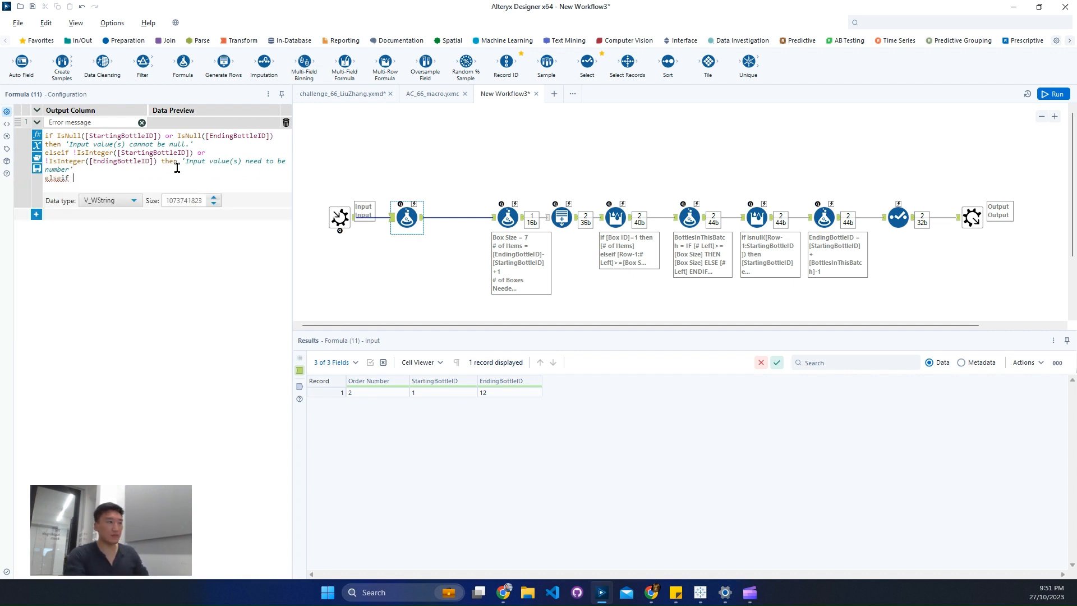
text(end)
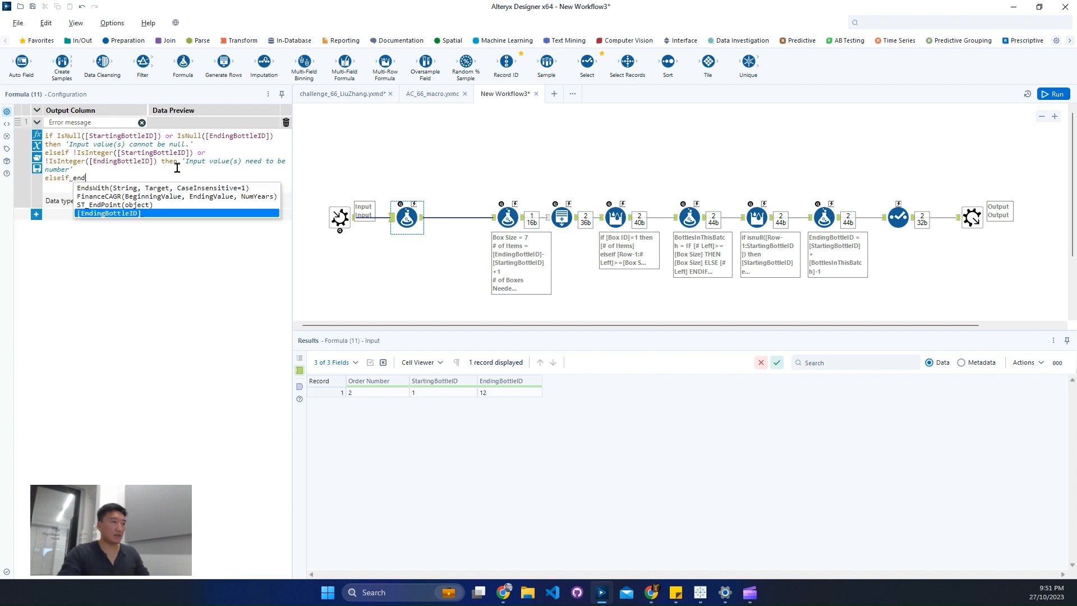
key(Return)
text(<)
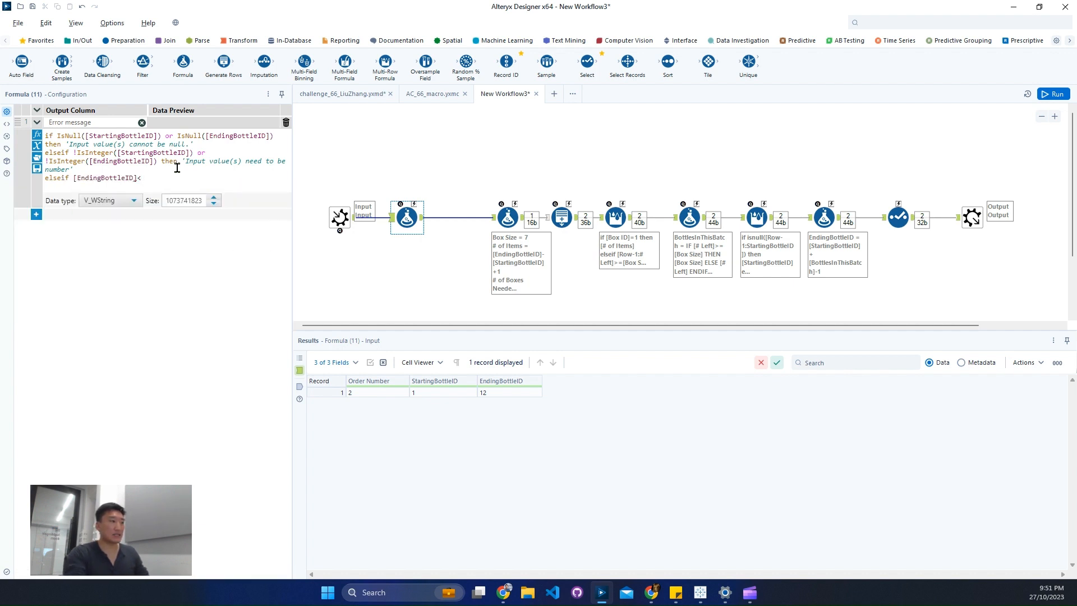
text(start)
key(Return)
text(then )
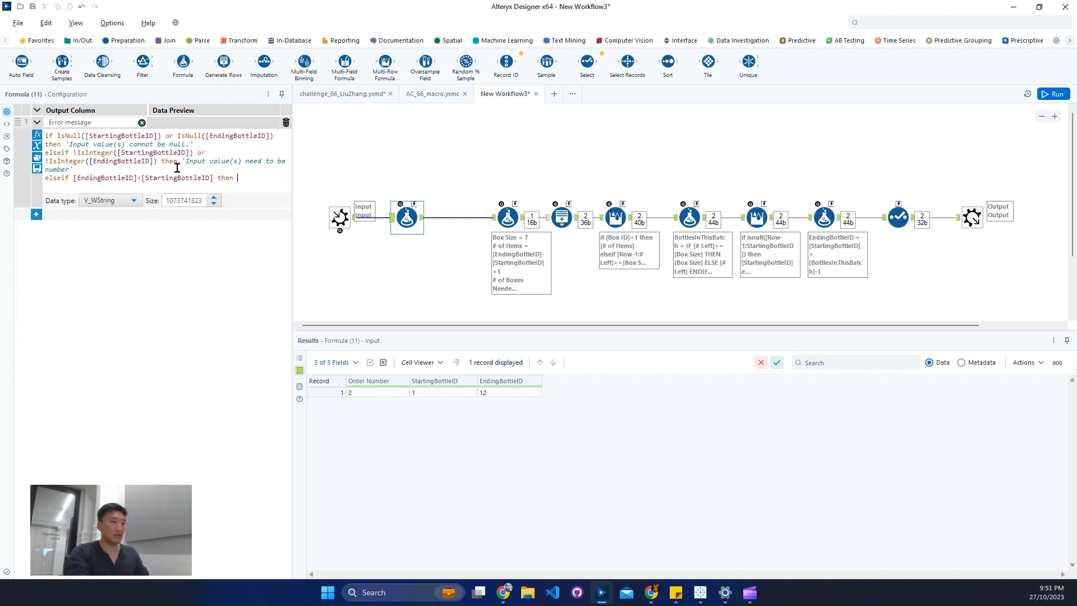
text('Ord)
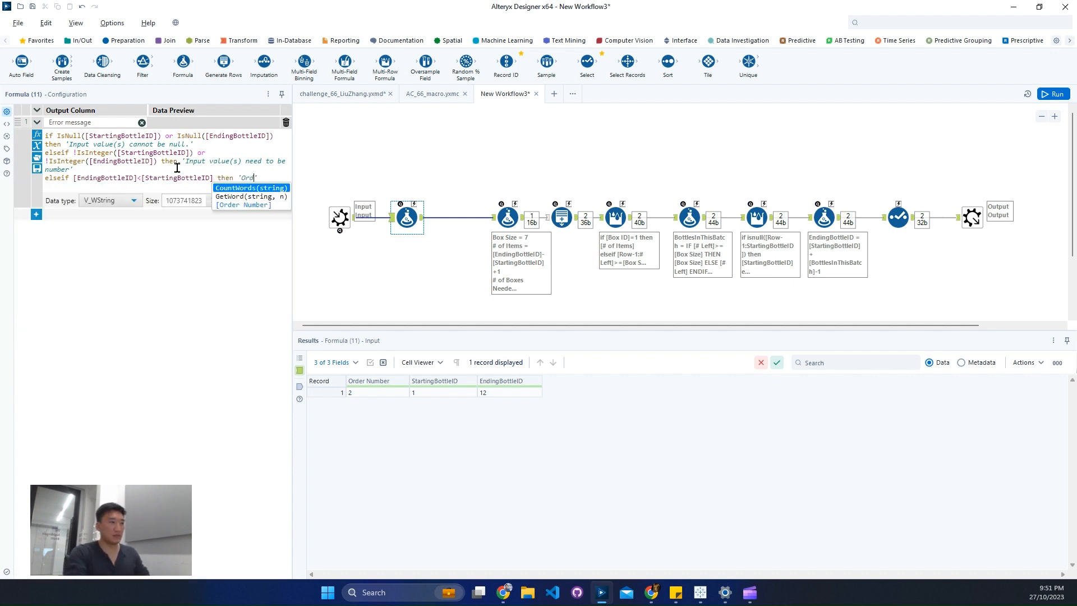
text(er)
Enter 'Bottle ID in incorrect order.' as the result of the second elseif branch.
key(BackSpace)
key(BackSpace)
key(BackSpace)
key(BackSpace)
key(BackSpace)
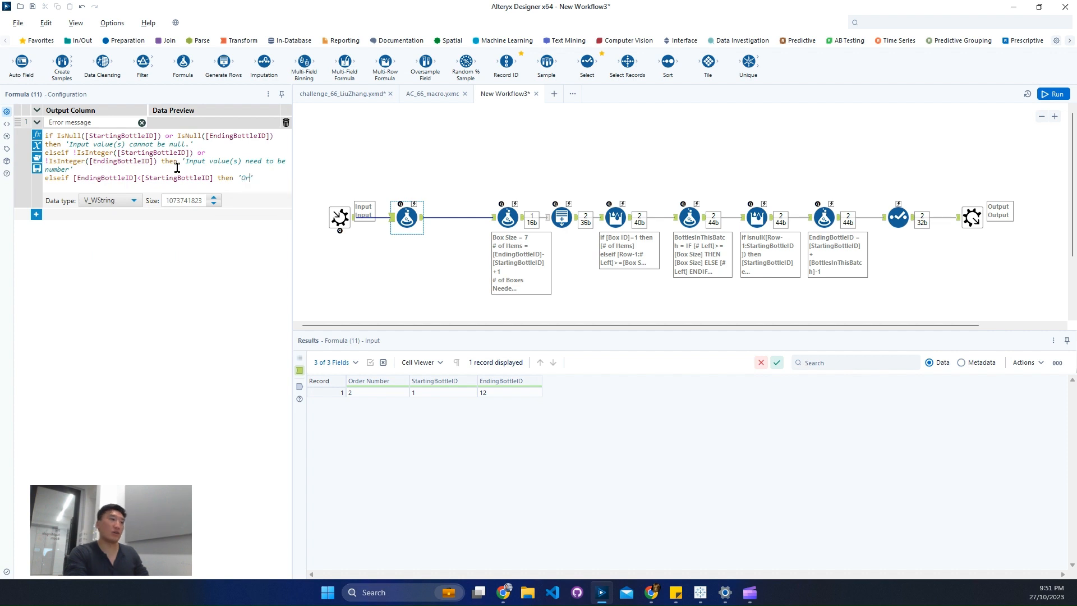
text(Bottles)
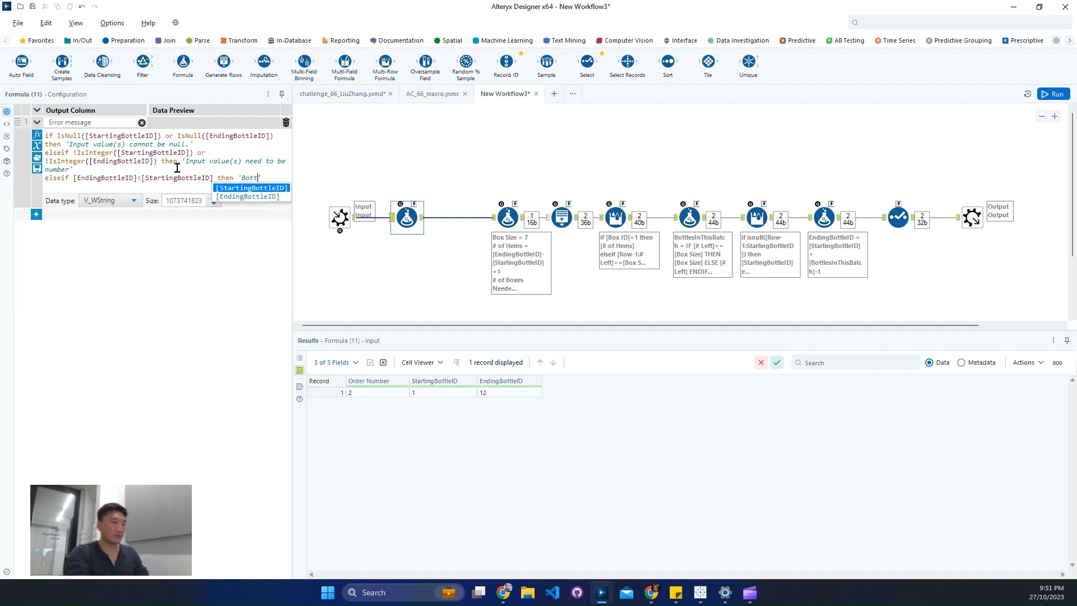
text(ID )
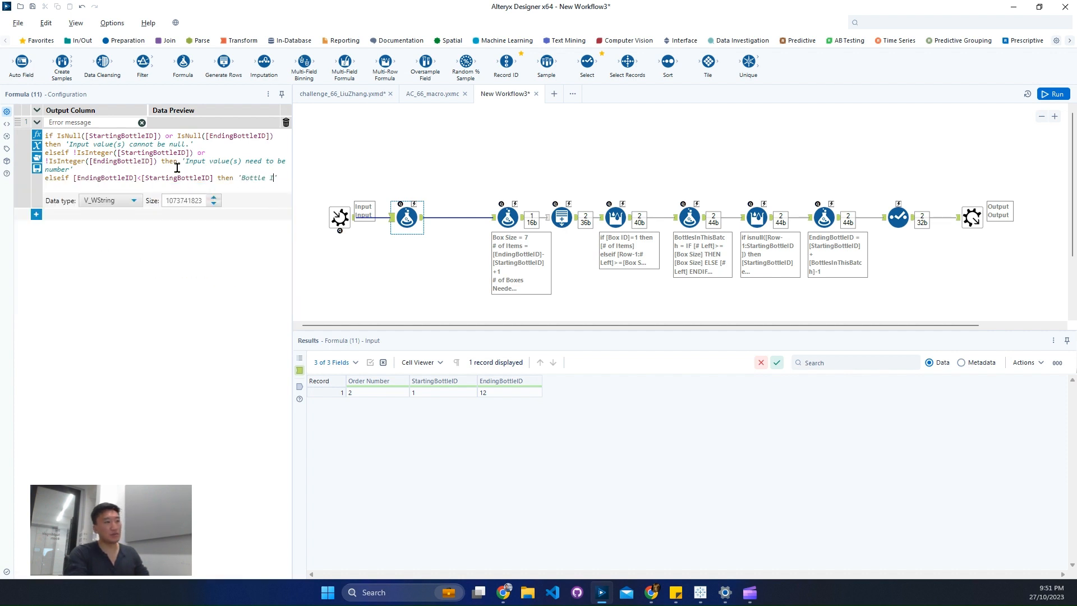
text(in )
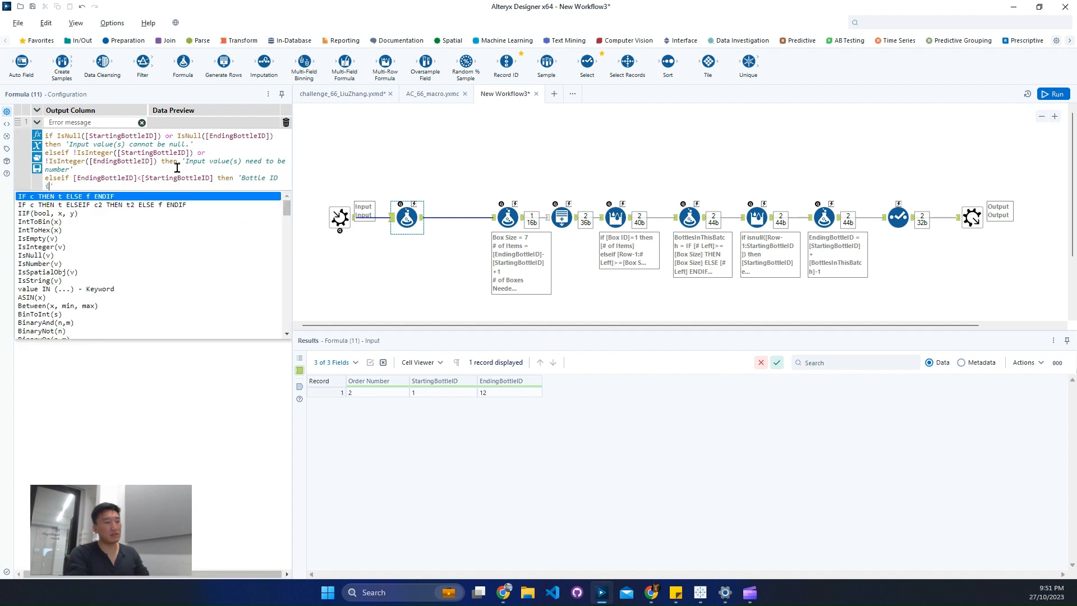
text(incorrect order)
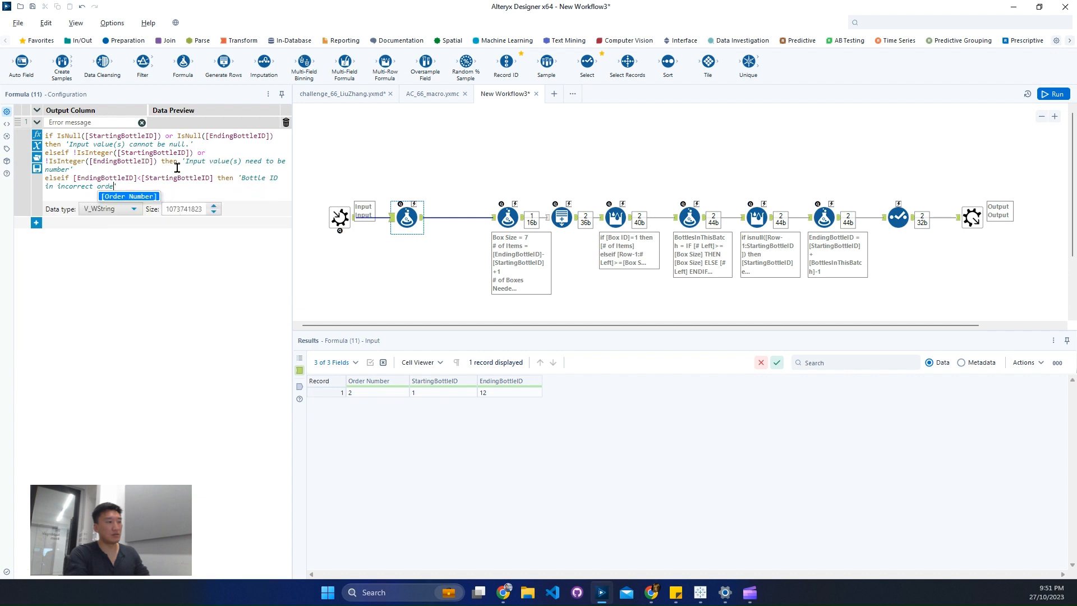
text(.)
key(End)
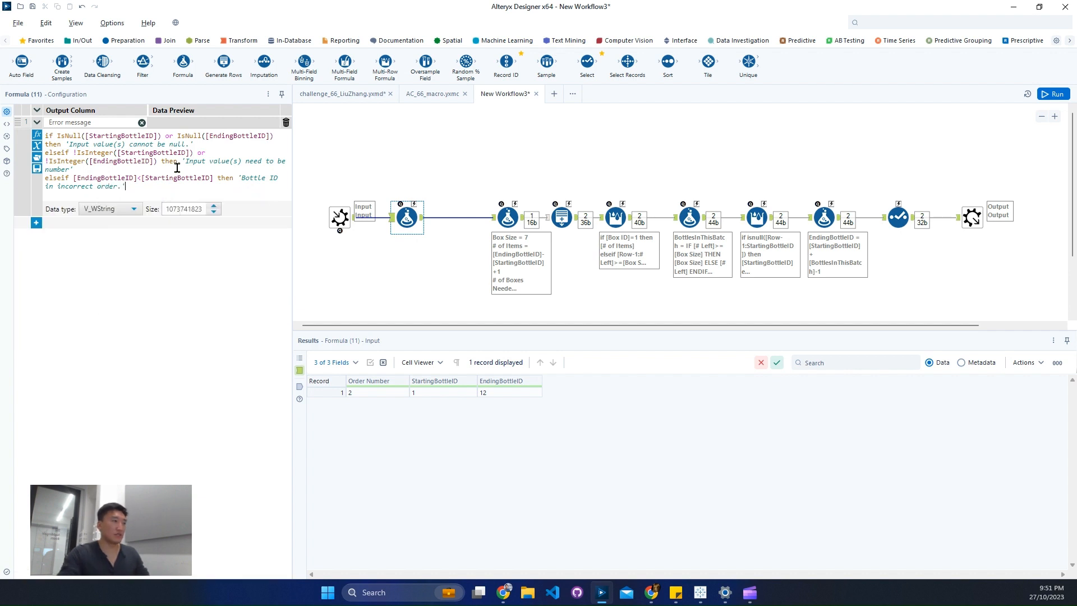
Finish the Error message formula with else 'Good' and endif on separate lines.
key(Return)
text(else )
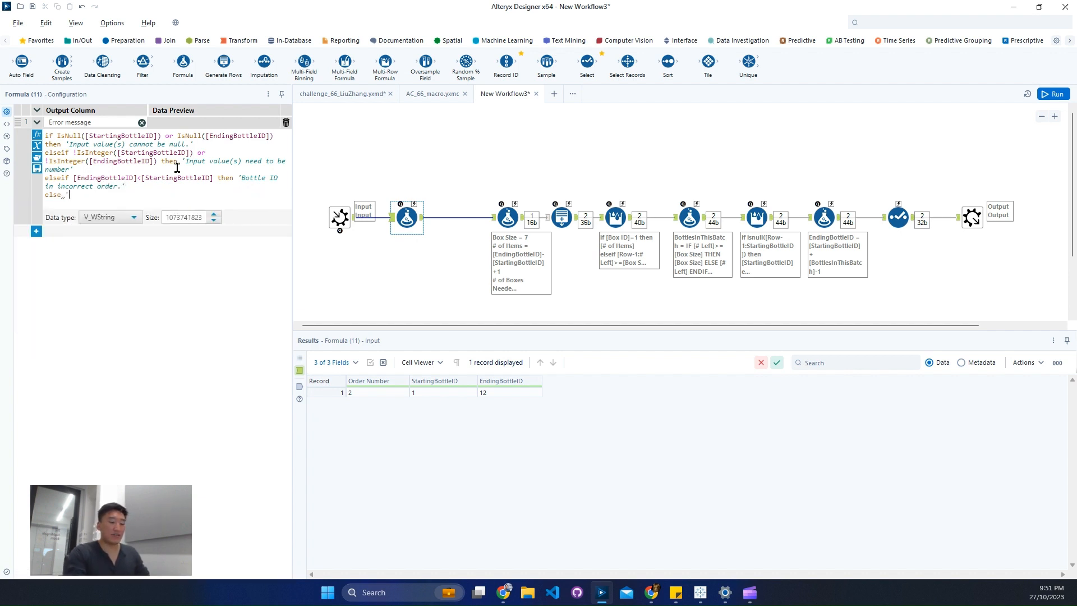
text('Good)
key(Return)
text(e)
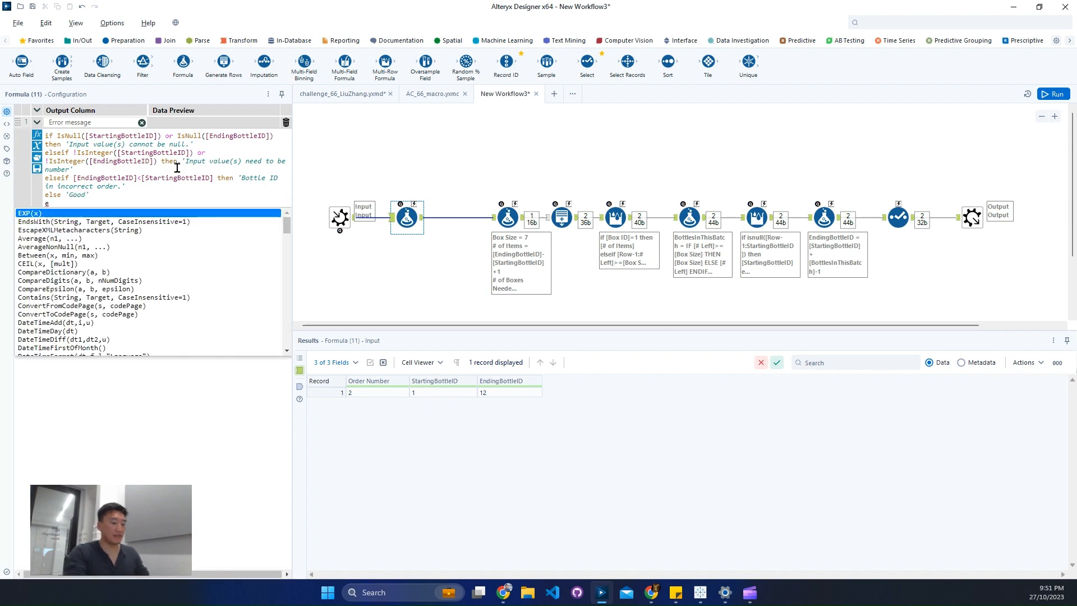
text(ndif)
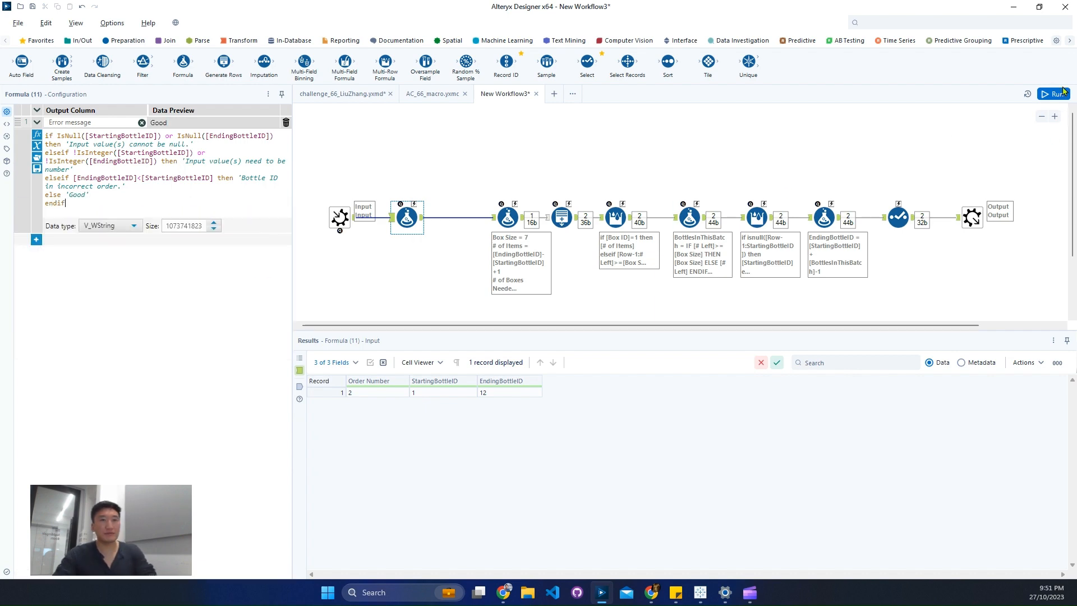
Run the workflow and inspect the records coming out of the Select tool.
click(1062, 92)
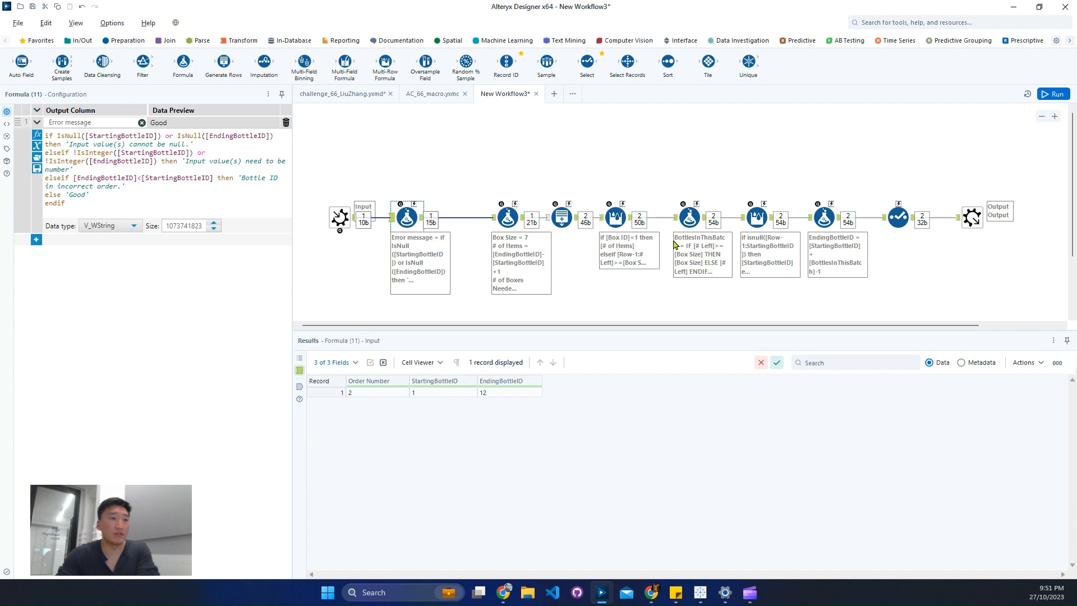
click(909, 223)
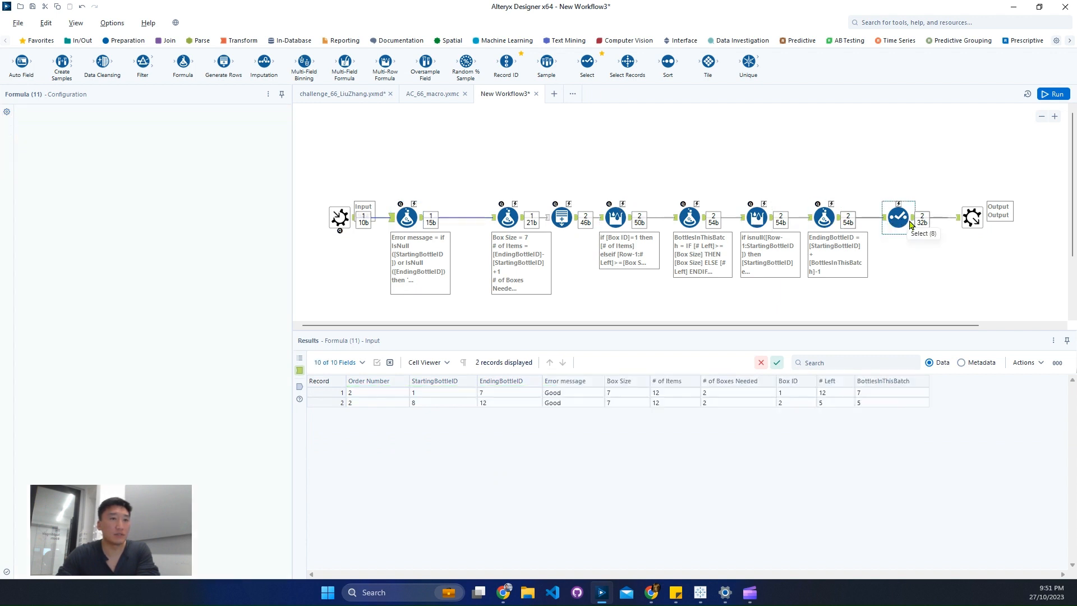
click(911, 223)
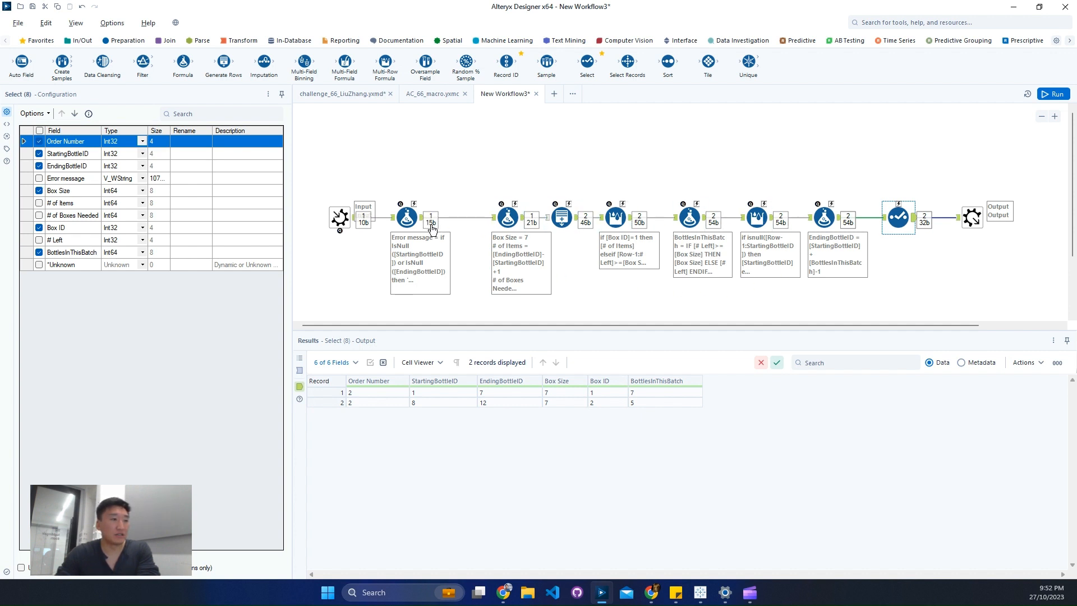
Shift all tools after the Error message formula further along and insert a Filter tool on the connection in the gap.
drag(494, 159, 962, 247)
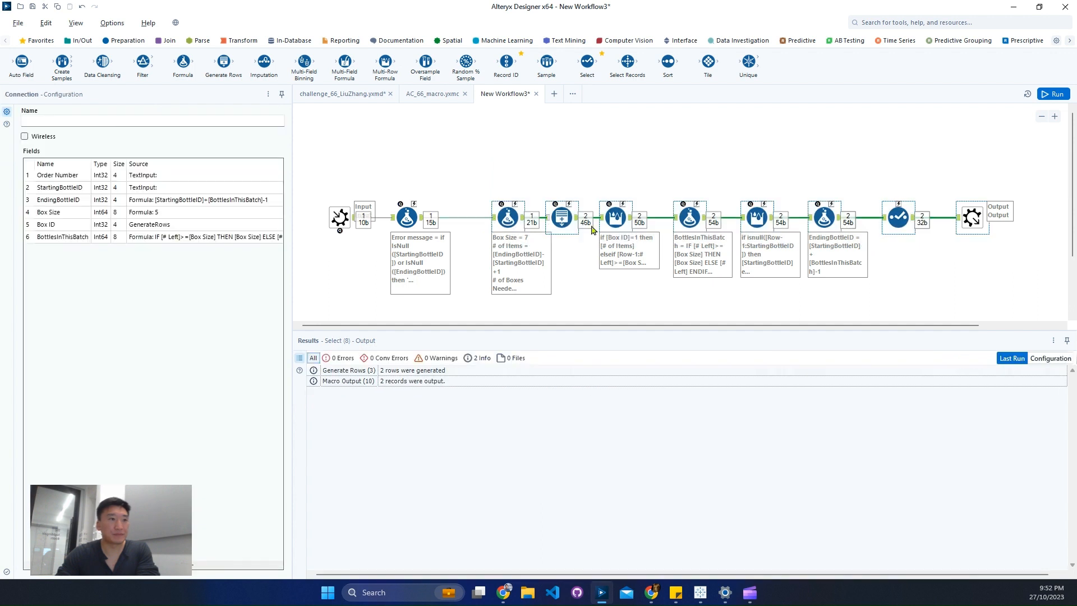
drag(509, 218, 562, 218)
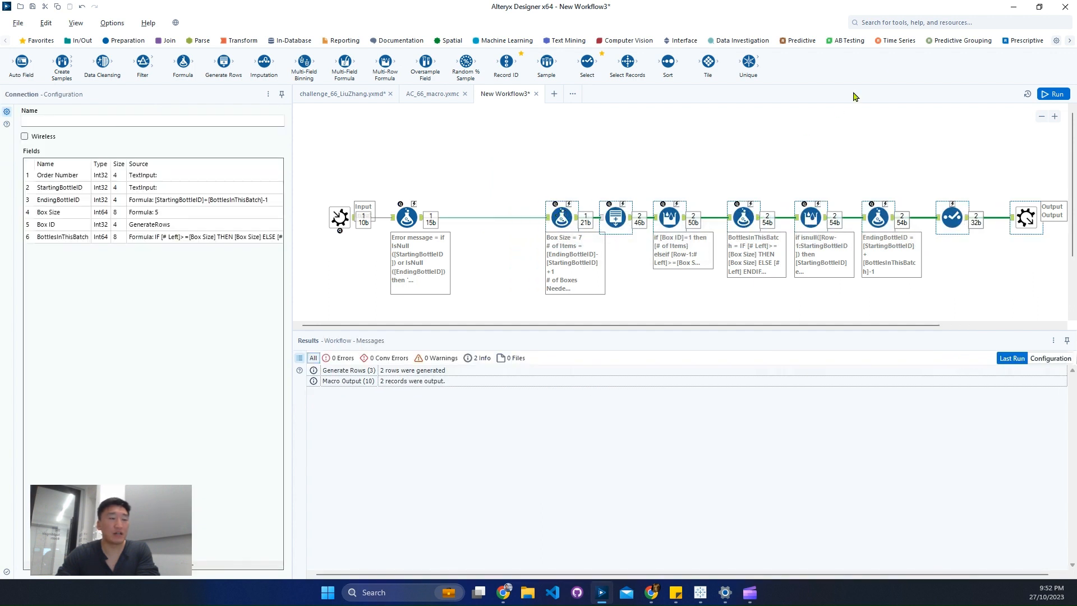
click(910, 22)
text(fil)
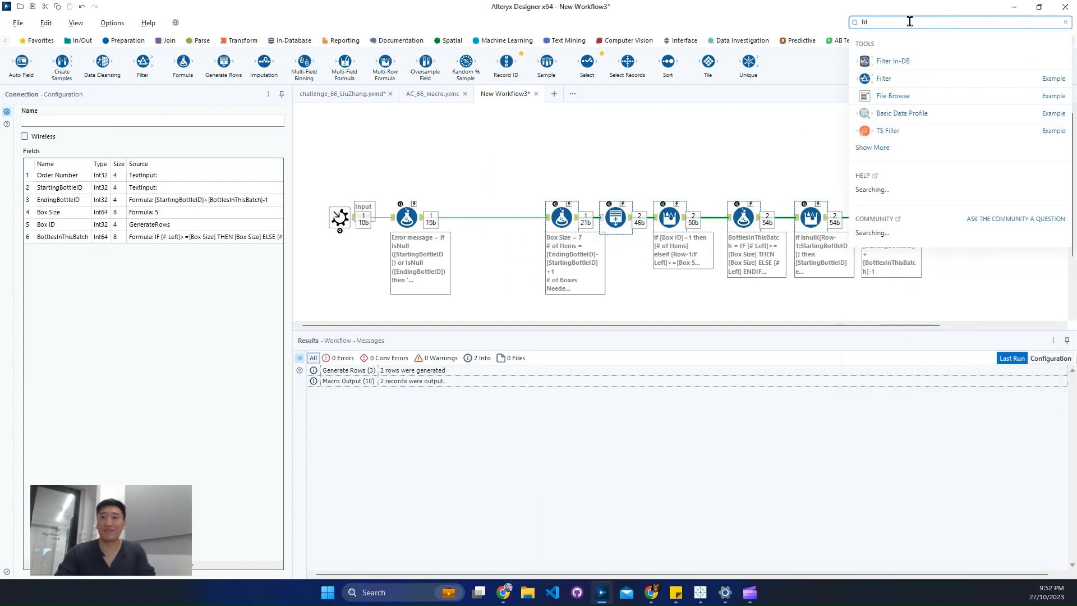
drag(884, 79, 489, 219)
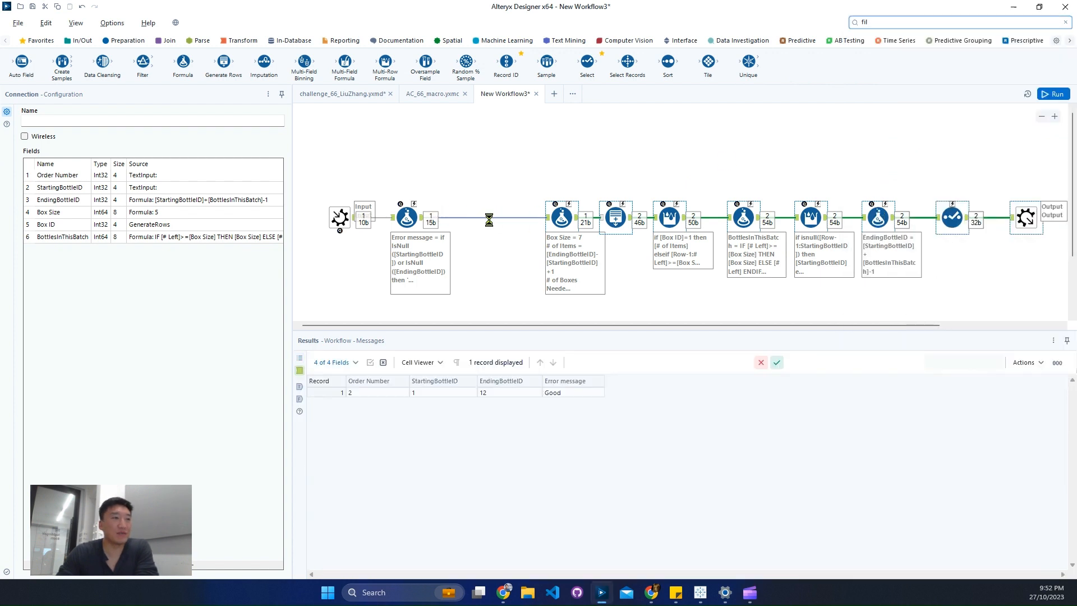
Configure the Filter as a basic filter where Error message Equals Good, copying the value from the result record.
right_click(568, 395)
click(608, 414)
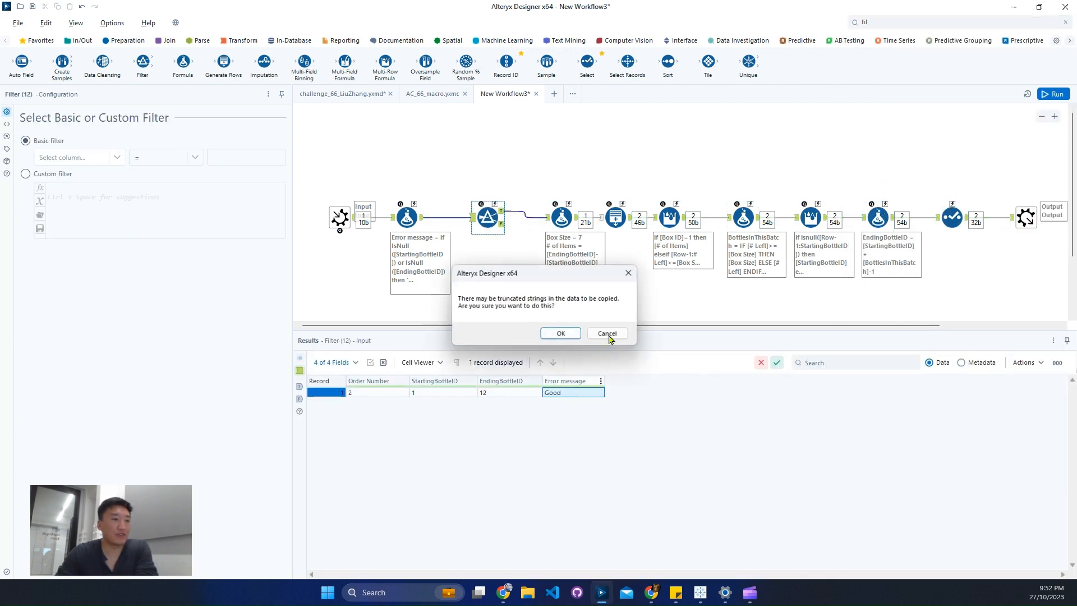
click(561, 333)
click(81, 159)
click(58, 207)
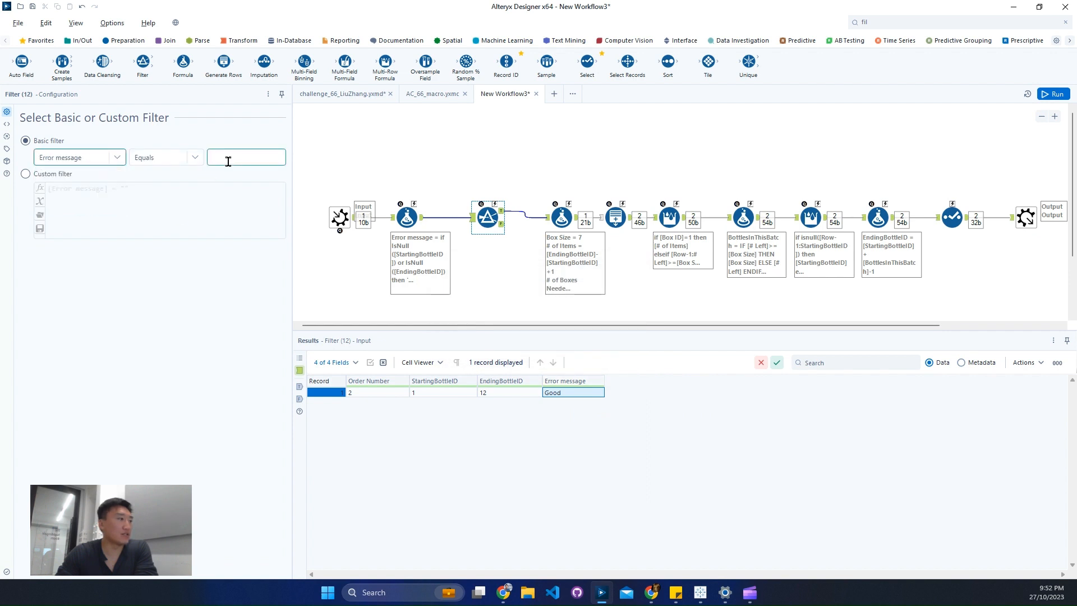
click(228, 162)
key(ctrl+v)
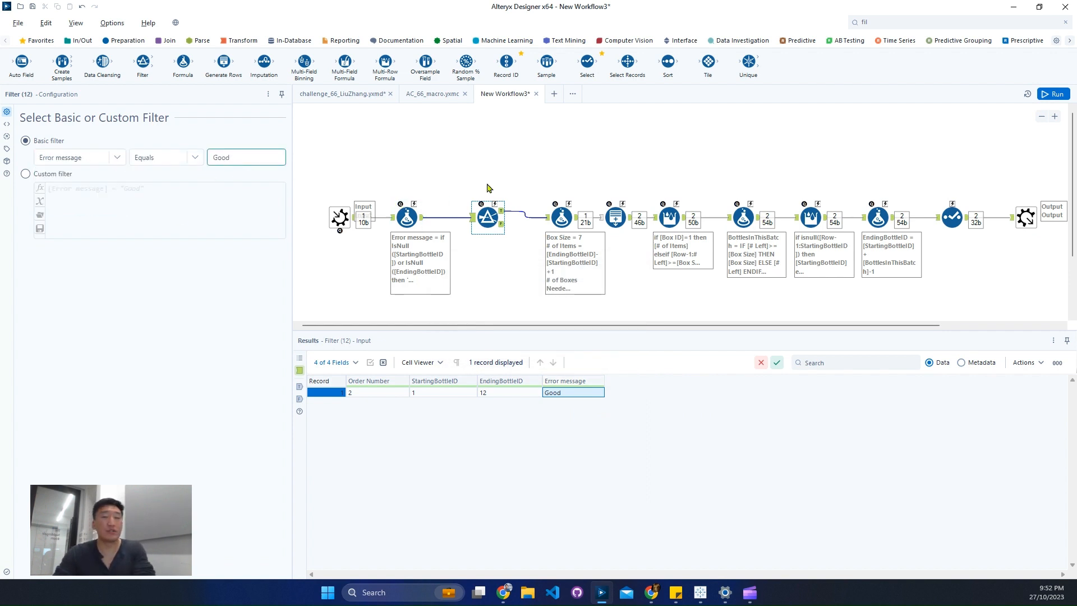
Connect a new Macro Output tool to the Filter's False output and set its anchor abbreviation to E.
click(885, 27)
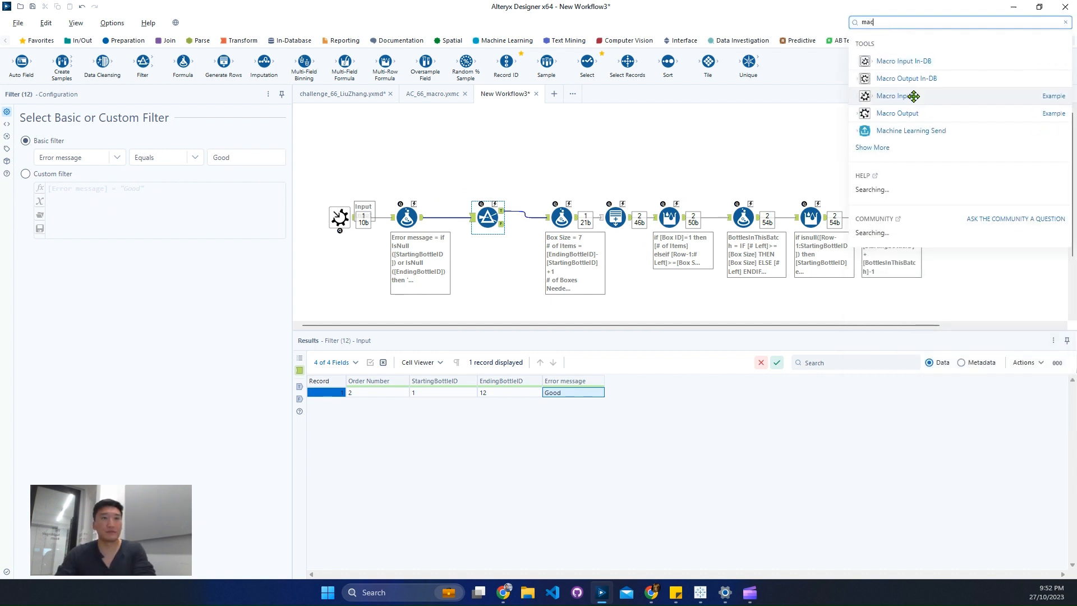
drag(912, 113, 559, 305)
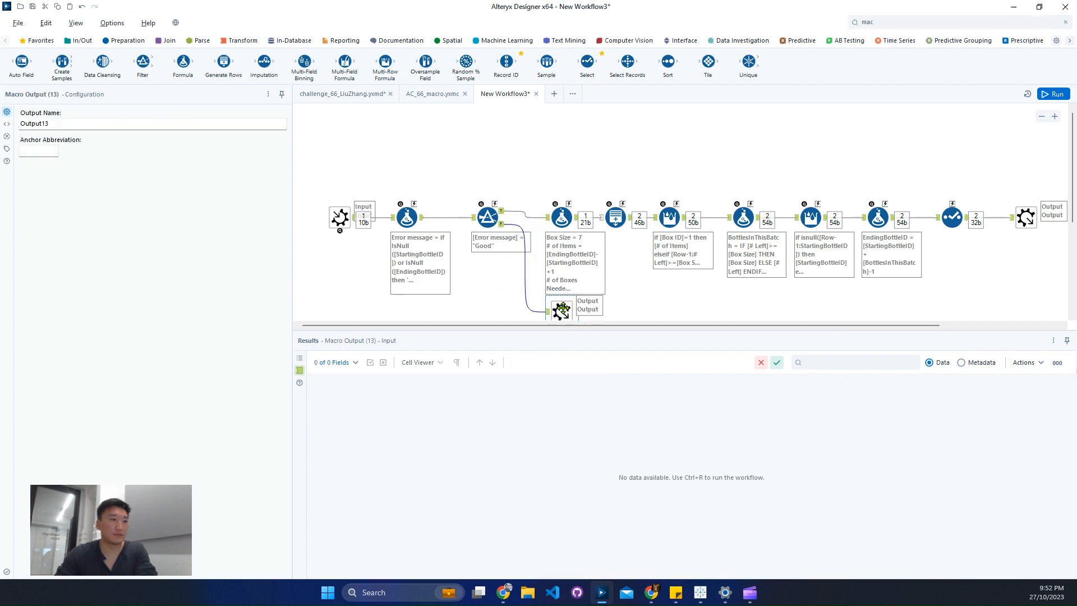
click(49, 149)
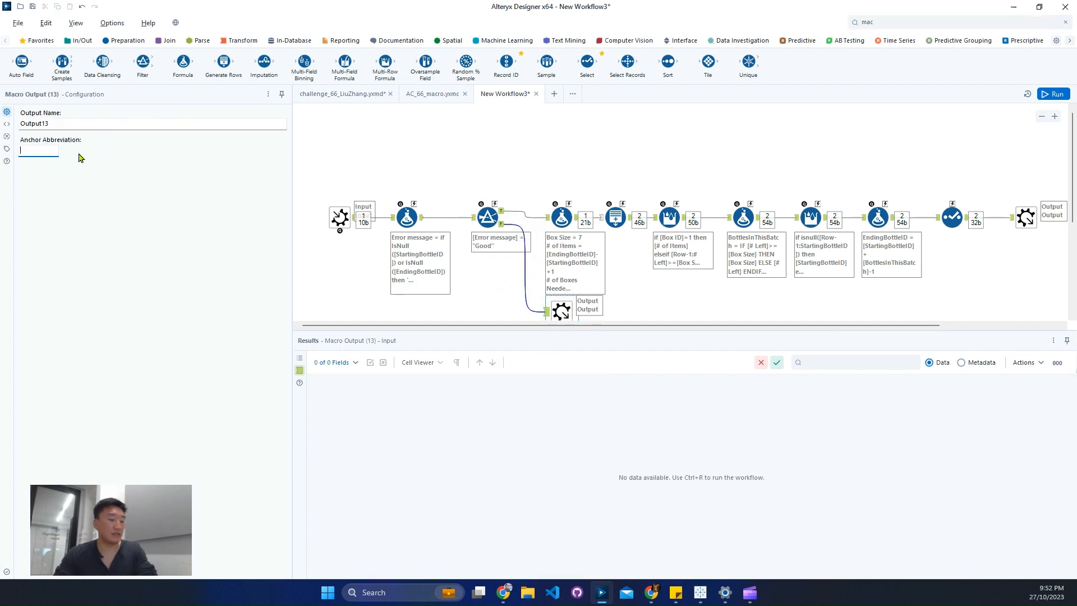
text(E)
Set the anchor abbreviation of the Macro Output after the Select tool to O.
click(1026, 217)
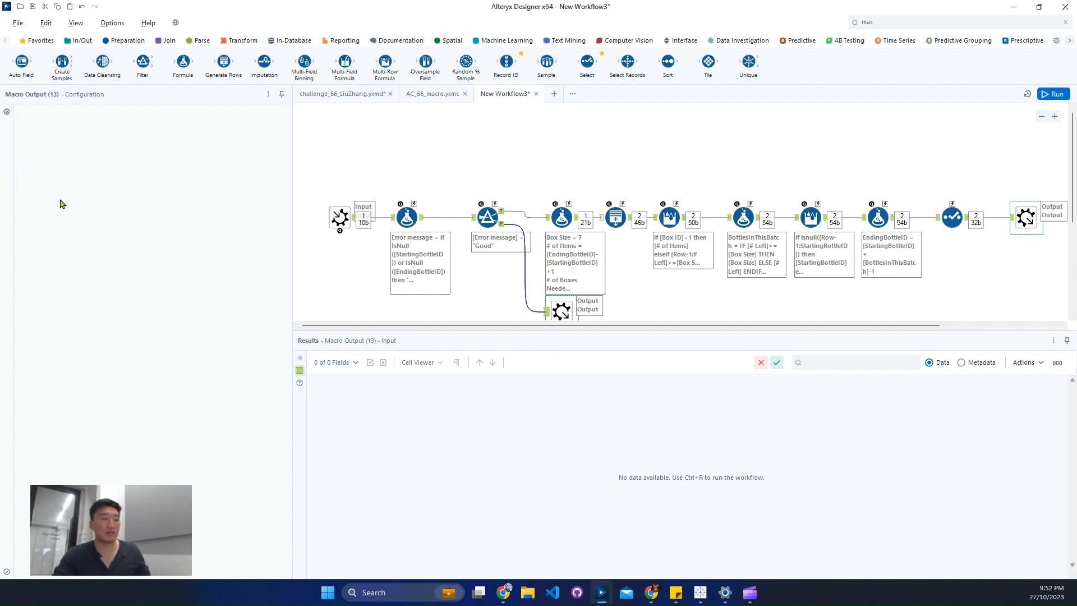
click(41, 150)
text(O)
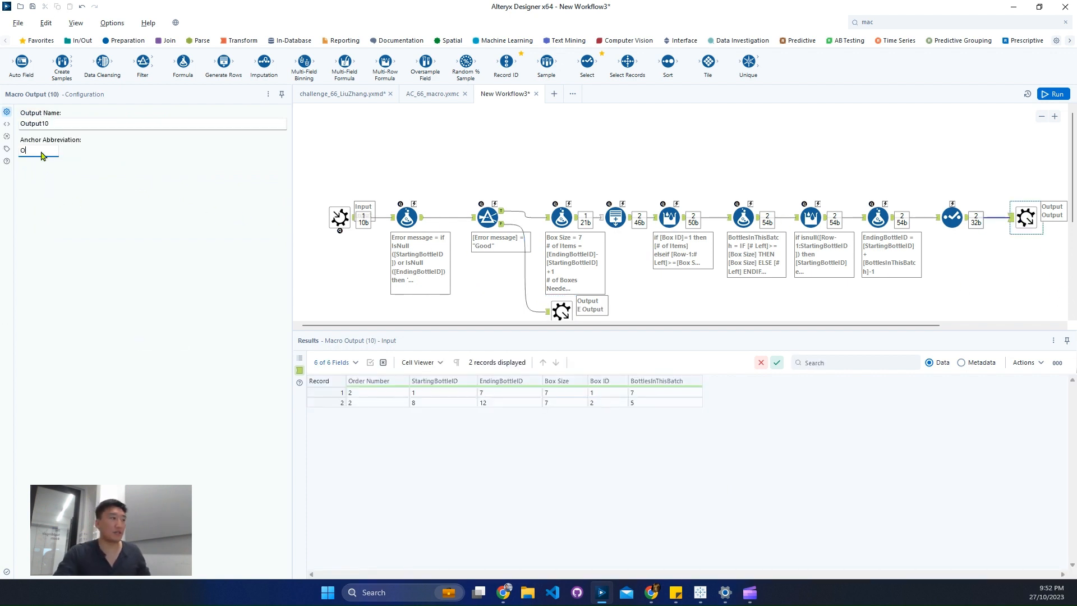
Set the Macro Input's anchor abbreviation to I and run the workflow.
click(346, 220)
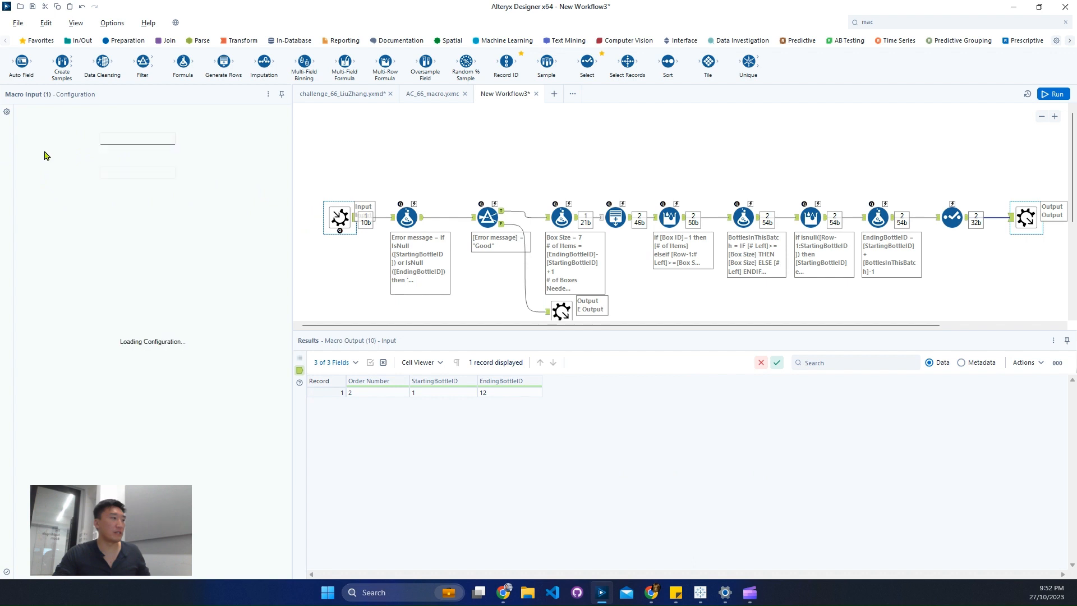
click(40, 232)
text(I)
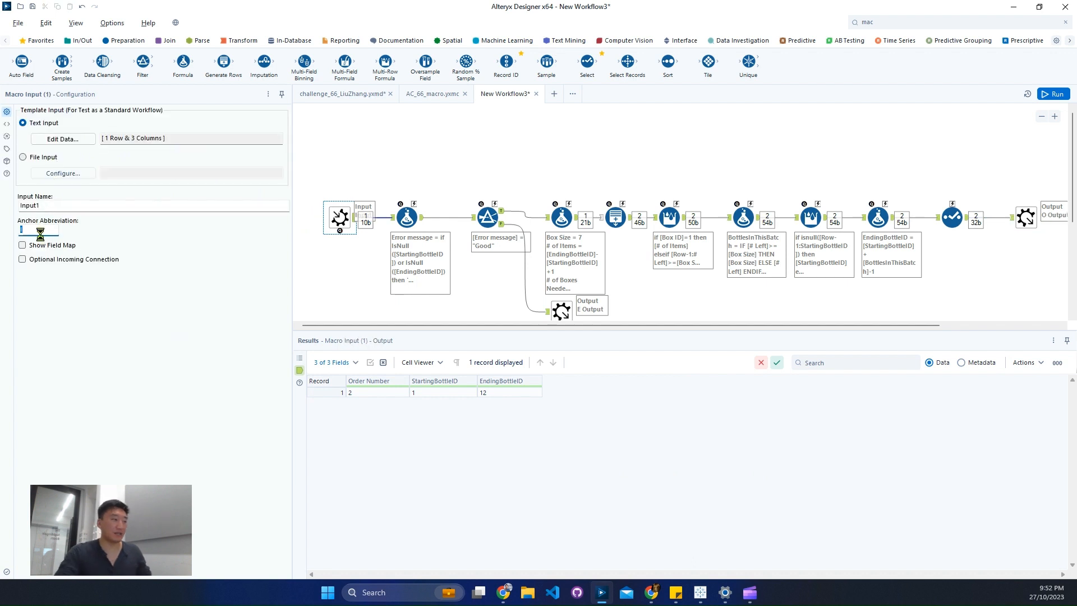
key(ctrl+s)
key(ctrl+r)
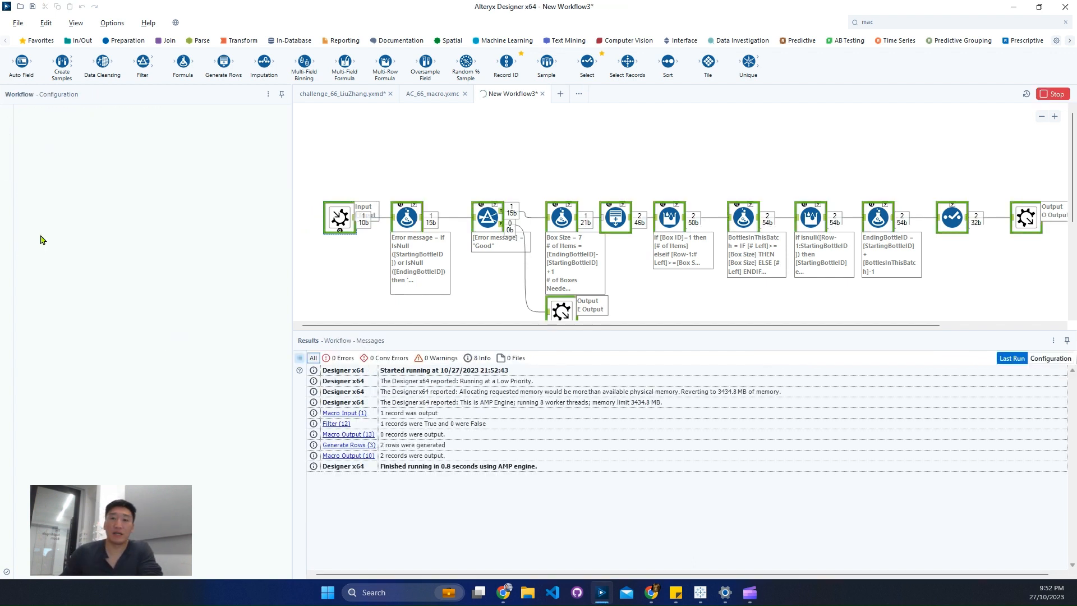
In the Error message Formula tool, add a test expression above it that sets StartingBottleID to 2.5.
click(414, 232)
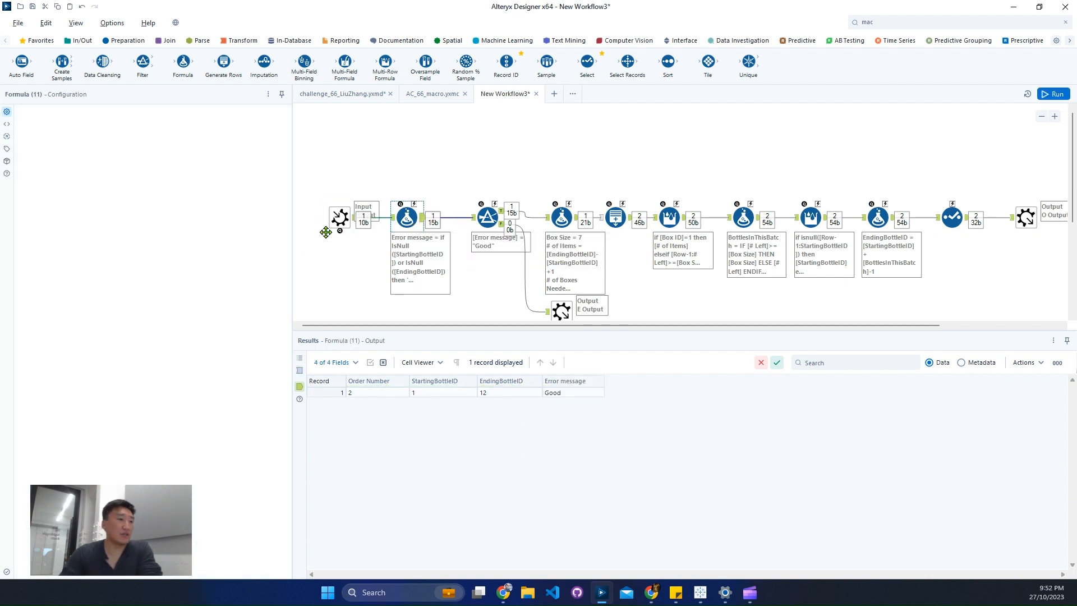
click(37, 239)
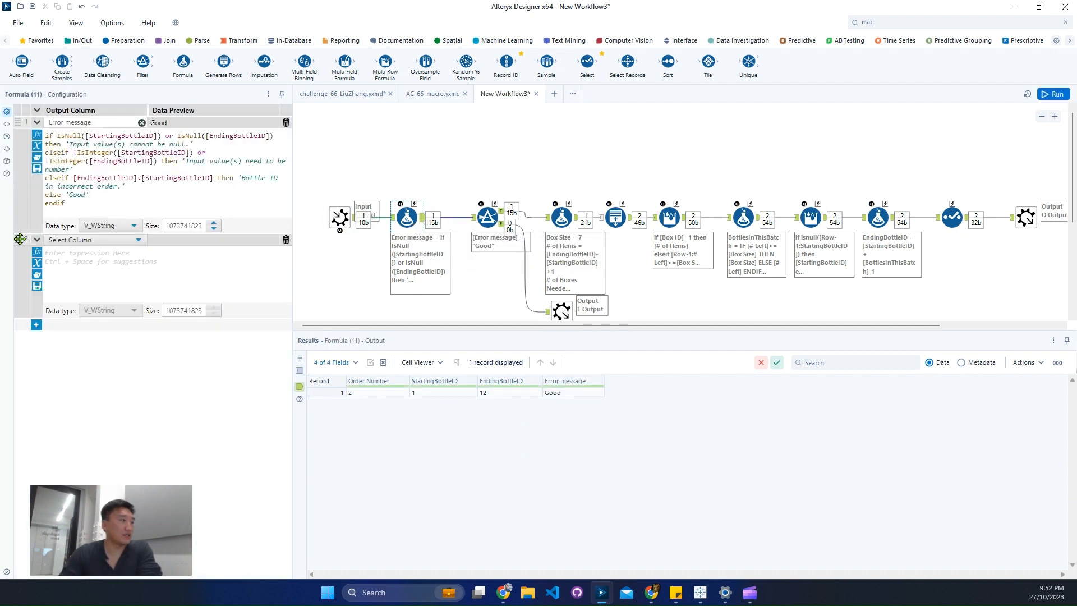
drag(20, 239, 20, 121)
click(84, 122)
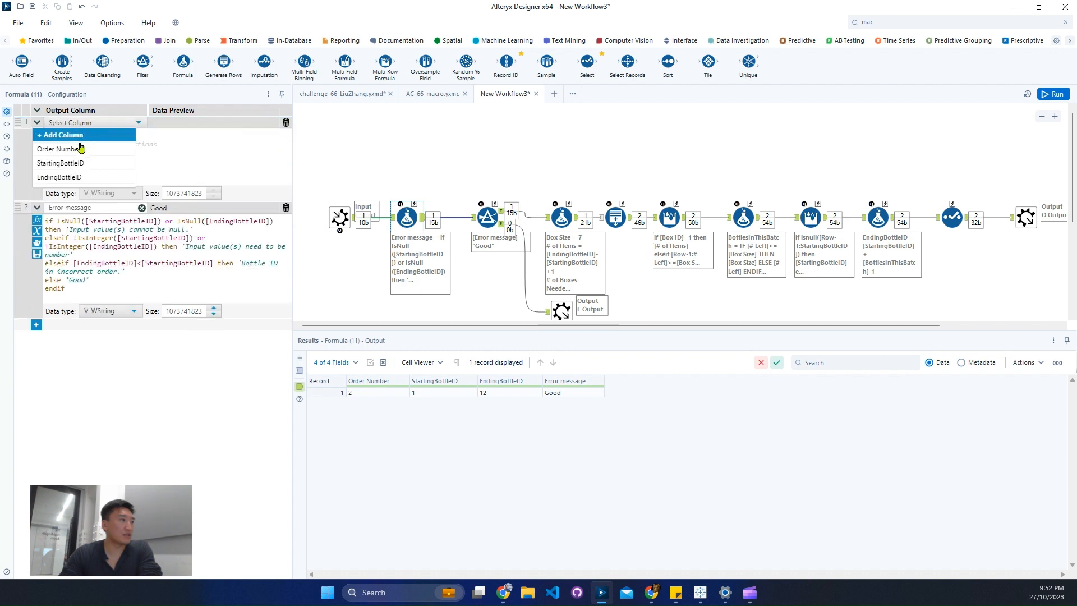
click(78, 163)
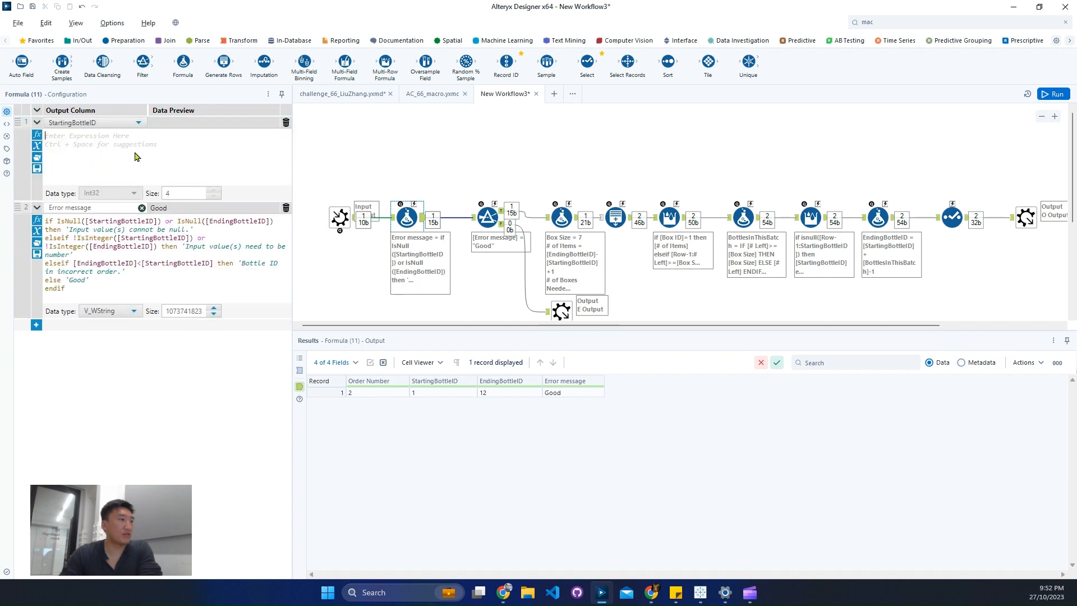
click(135, 157)
text(2.5)
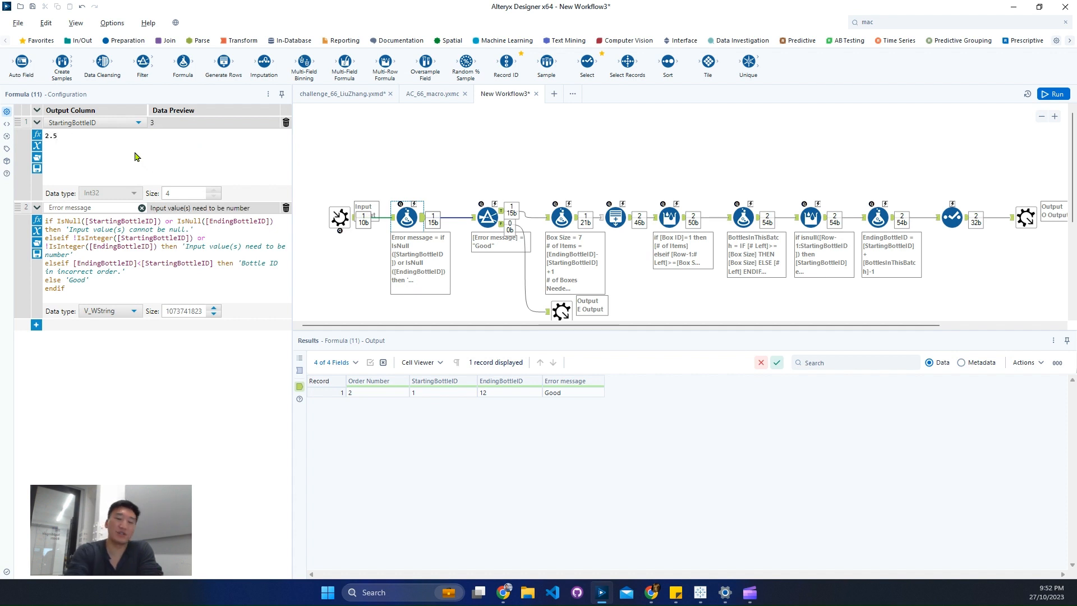
Replace the StartingBottleID test expression with Null() and run the workflow.
key(BackSpace)
key(BackSpace)
key(BackSpace)
text(Null())
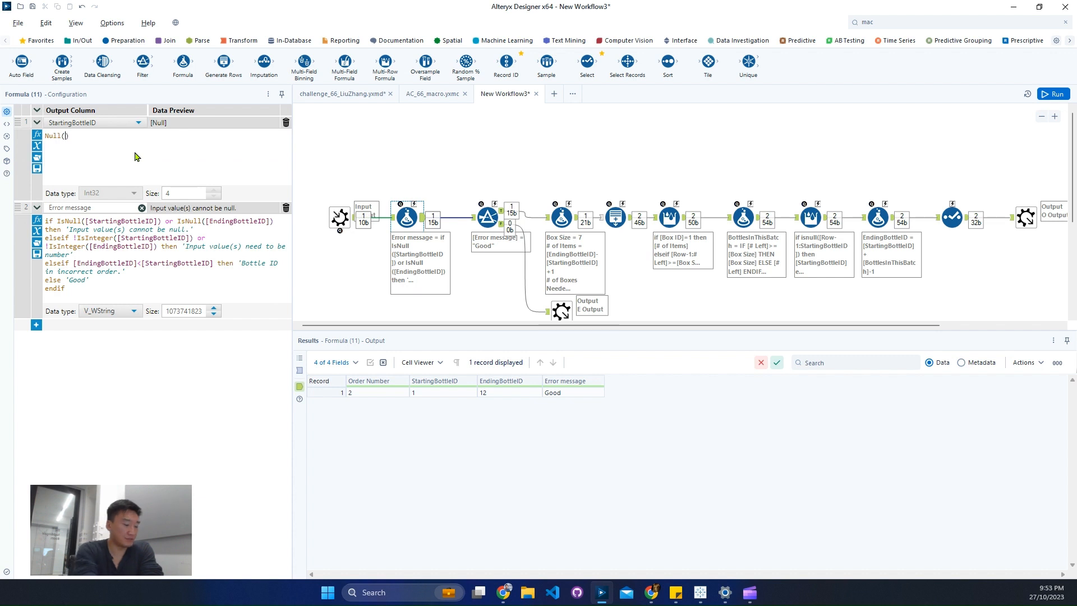
key(ctrl+r)
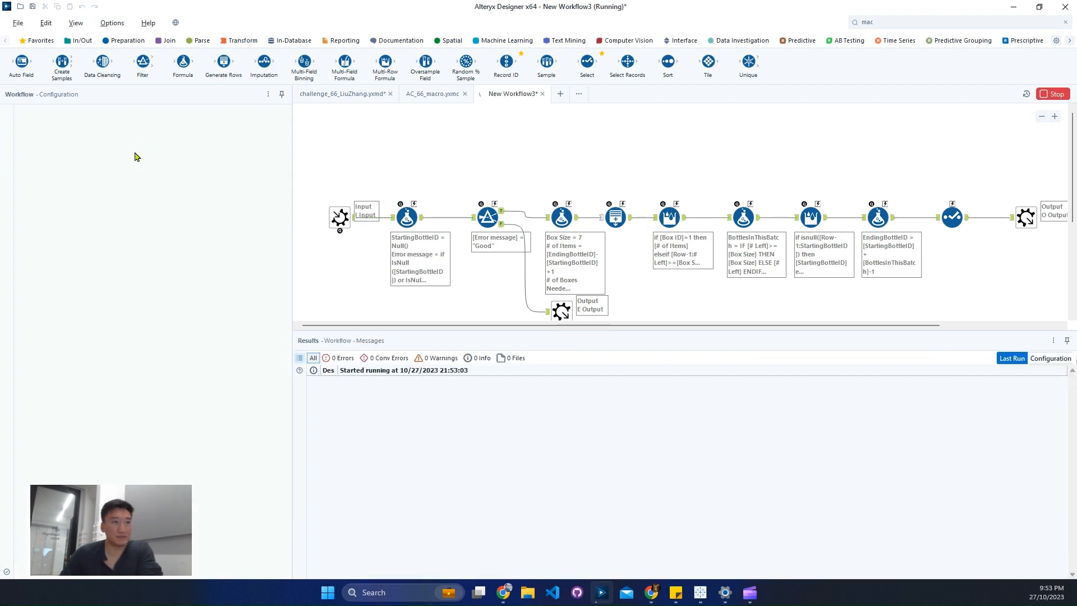
Inspect the records at the Filter's True and False outputs.
click(503, 213)
click(503, 212)
click(502, 224)
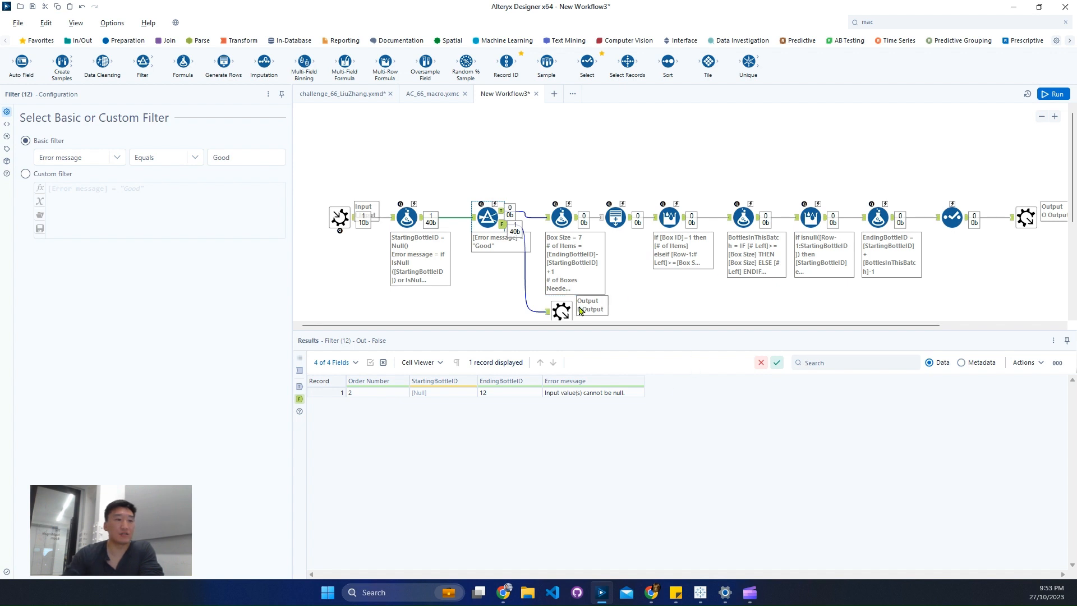
Shift the E Macro Output further along the canvas and check the error message in its incoming record.
click(553, 314)
drag(608, 319, 661, 319)
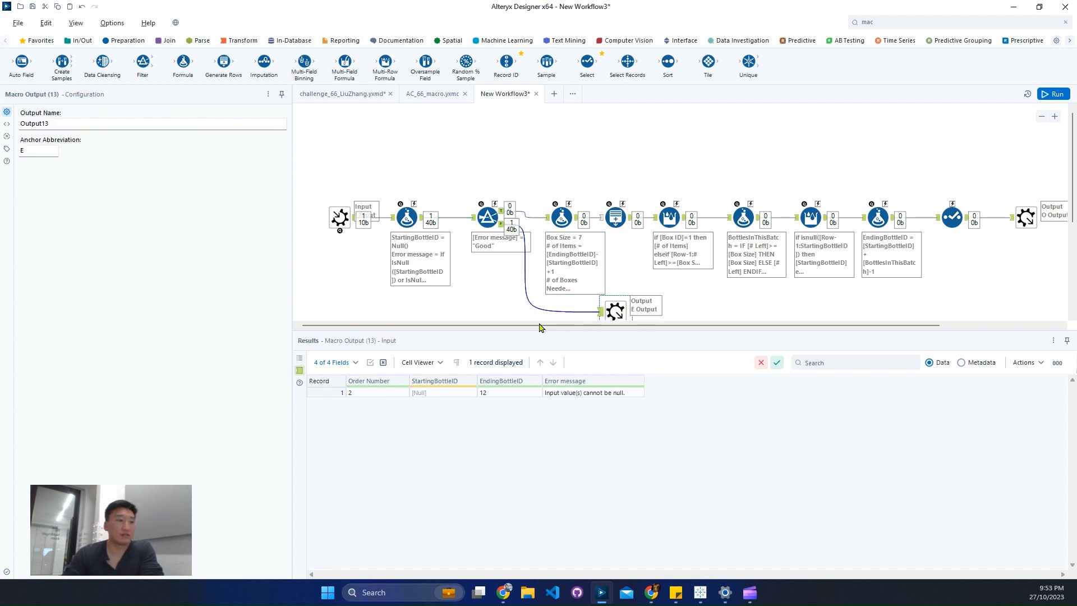
click(619, 397)
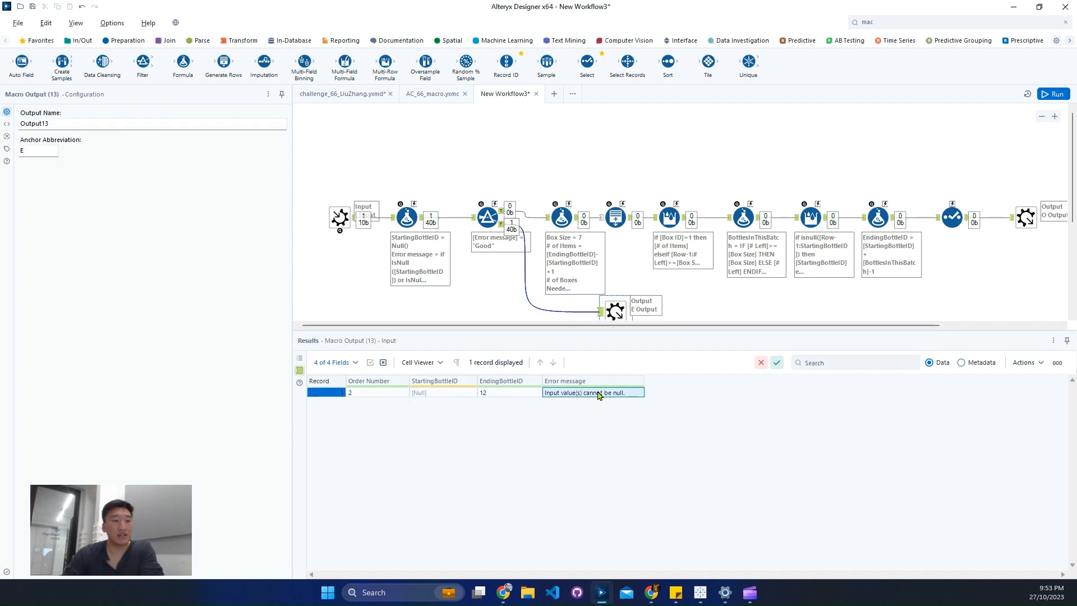
Delete the StartingBottleID test expression from the Error message Formula tool and rerun the workflow.
click(424, 230)
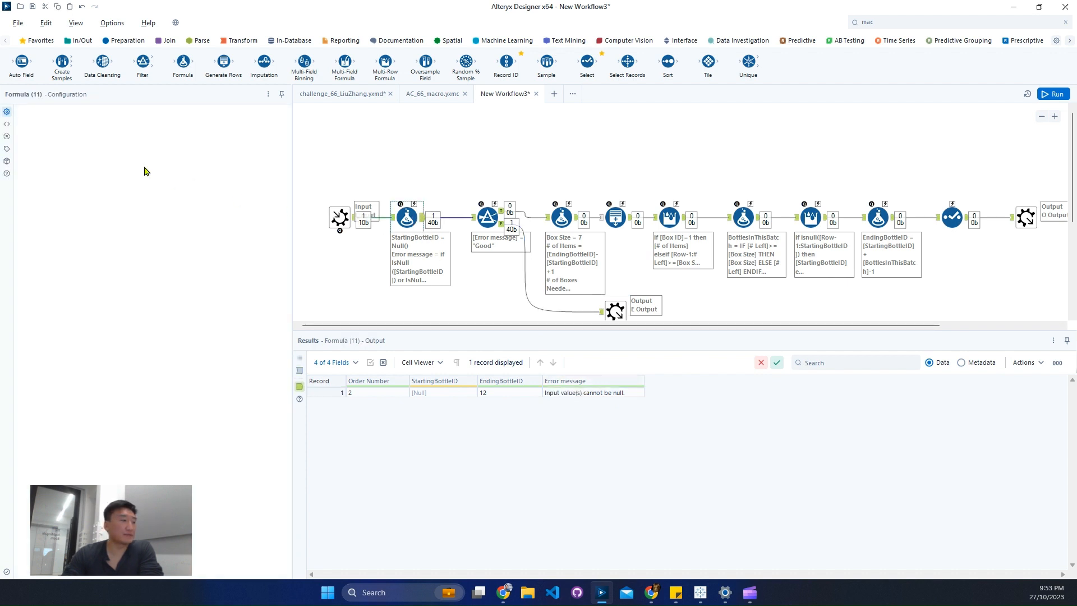
click(285, 128)
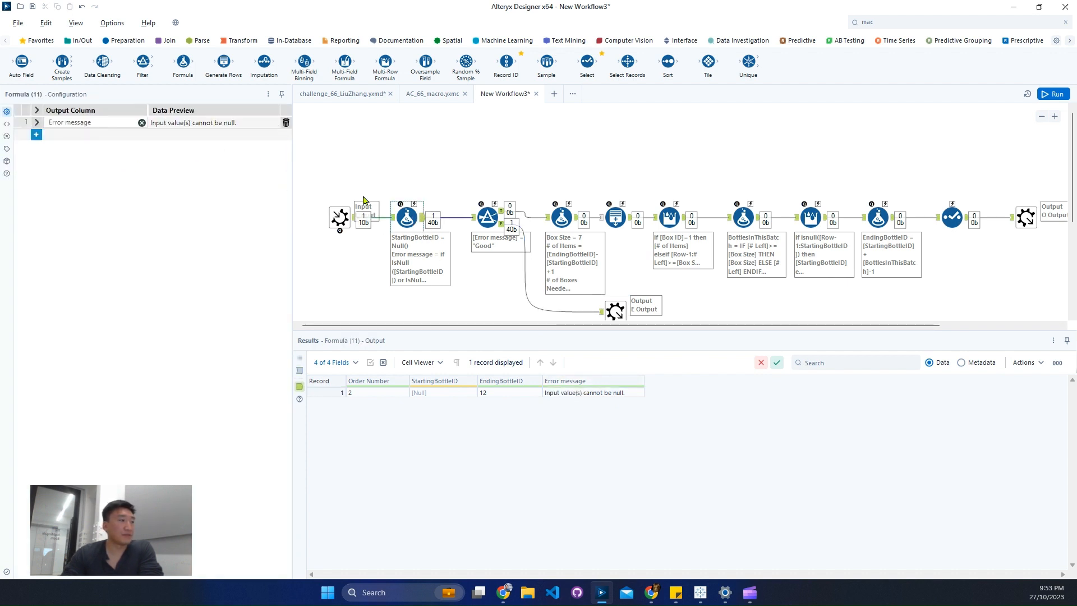
key(ctrl+r)
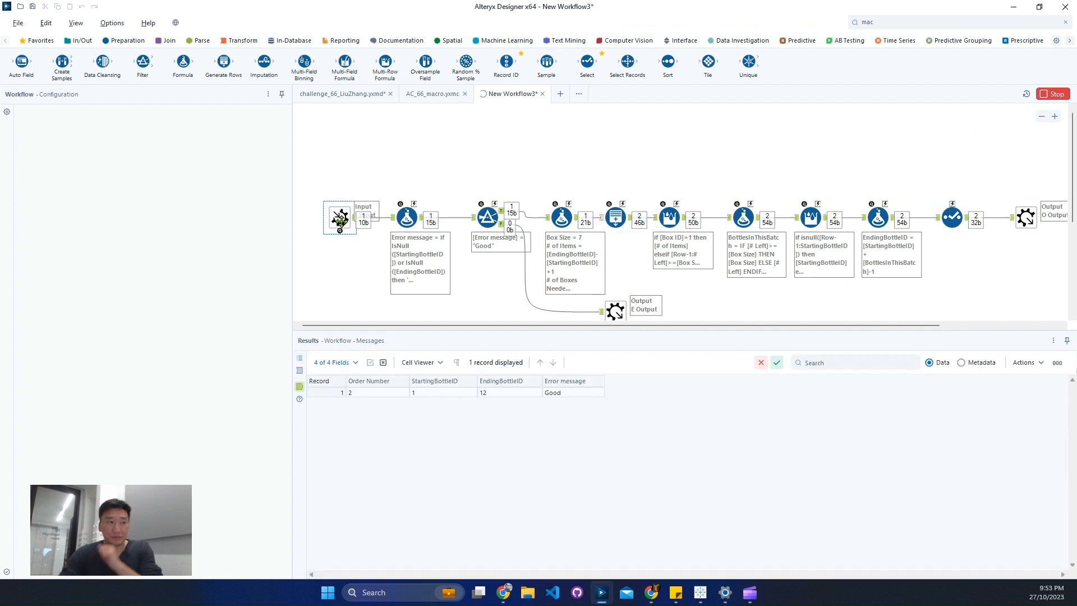
View the Macro Input's output metadata to check the data types of its fields.
click(341, 218)
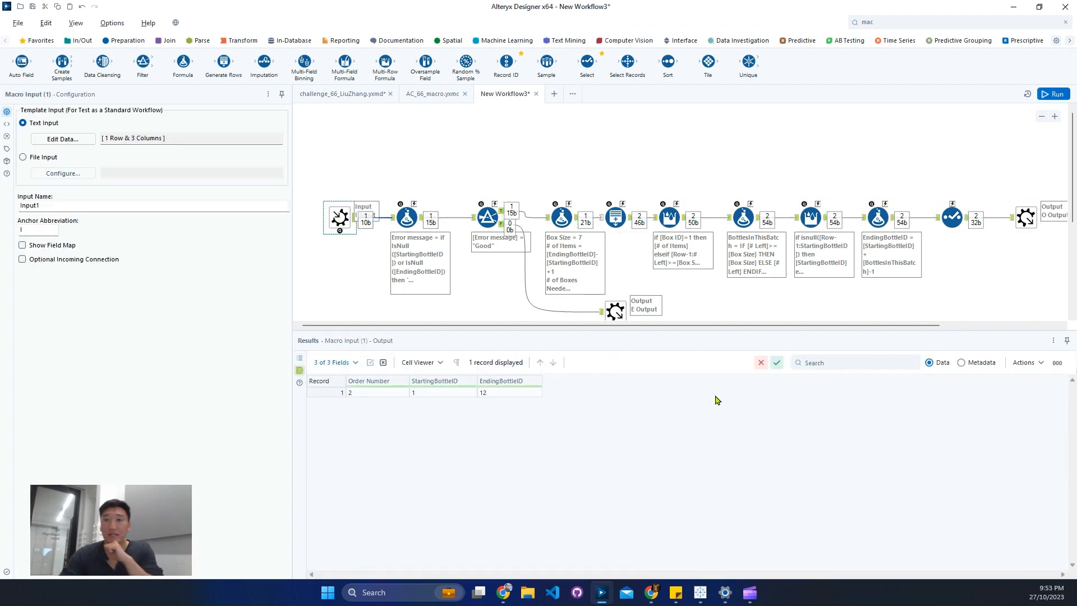
click(963, 363)
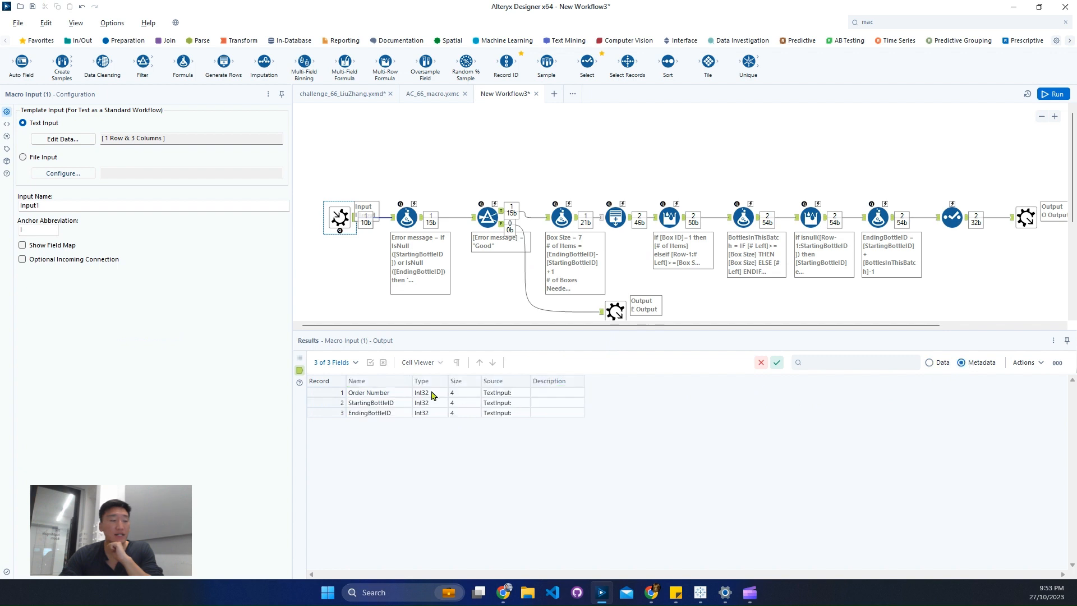
drag(432, 394, 441, 424)
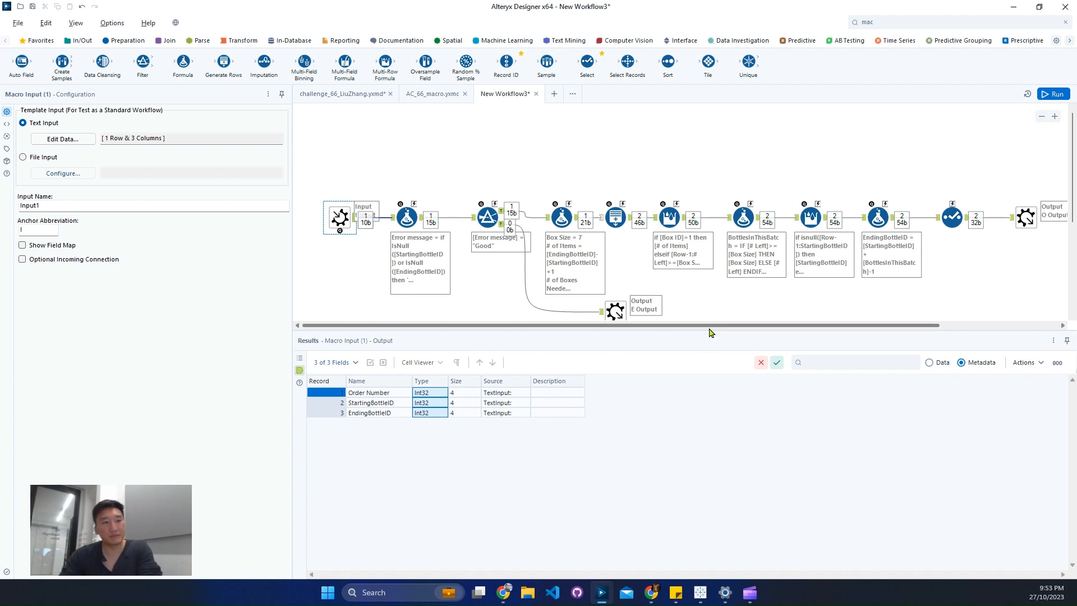
drag(711, 326, 689, 332)
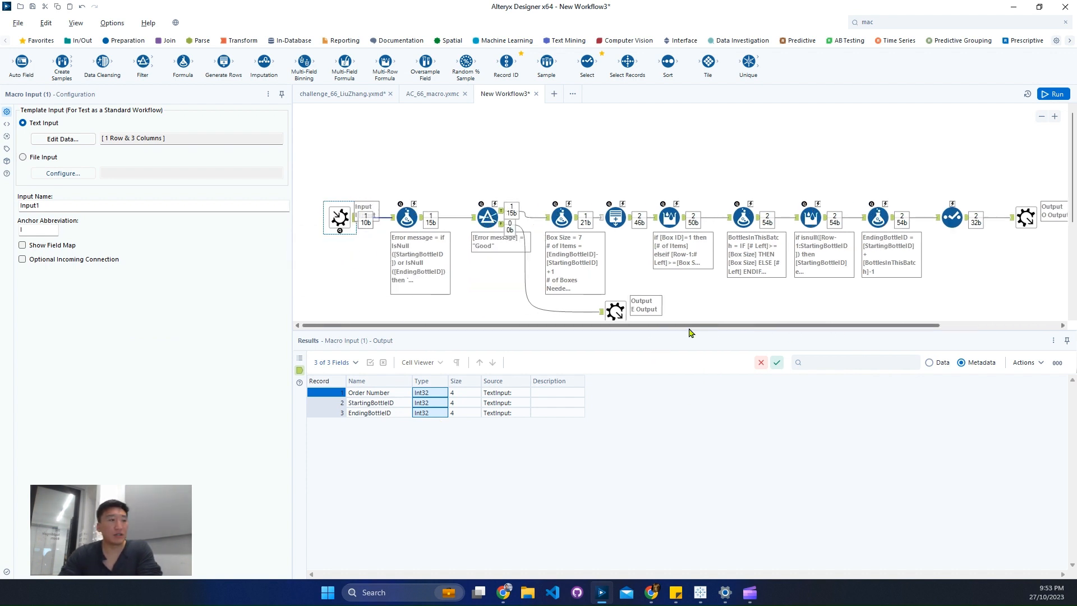
Find the Control Parameter tool by searching for control and place it above the Box Size Formula tool.
click(886, 23)
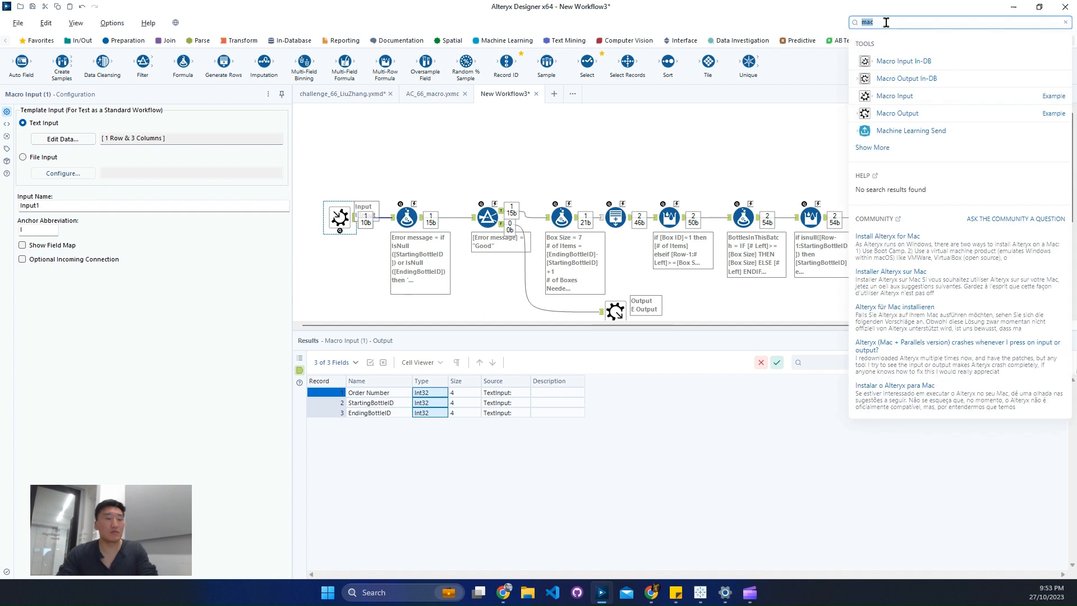
text(co)
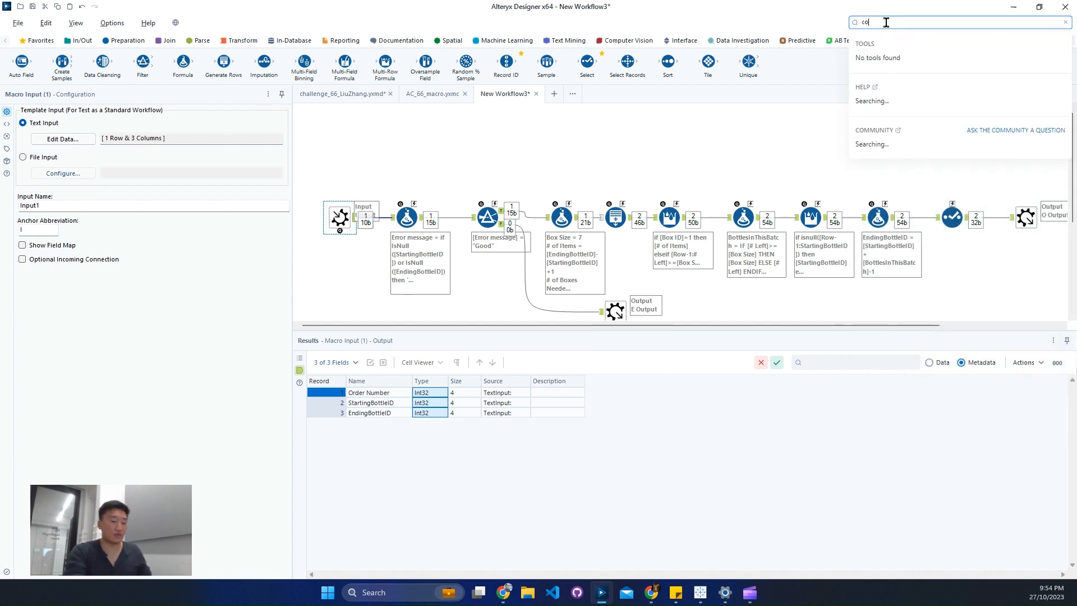
text(ntrol)
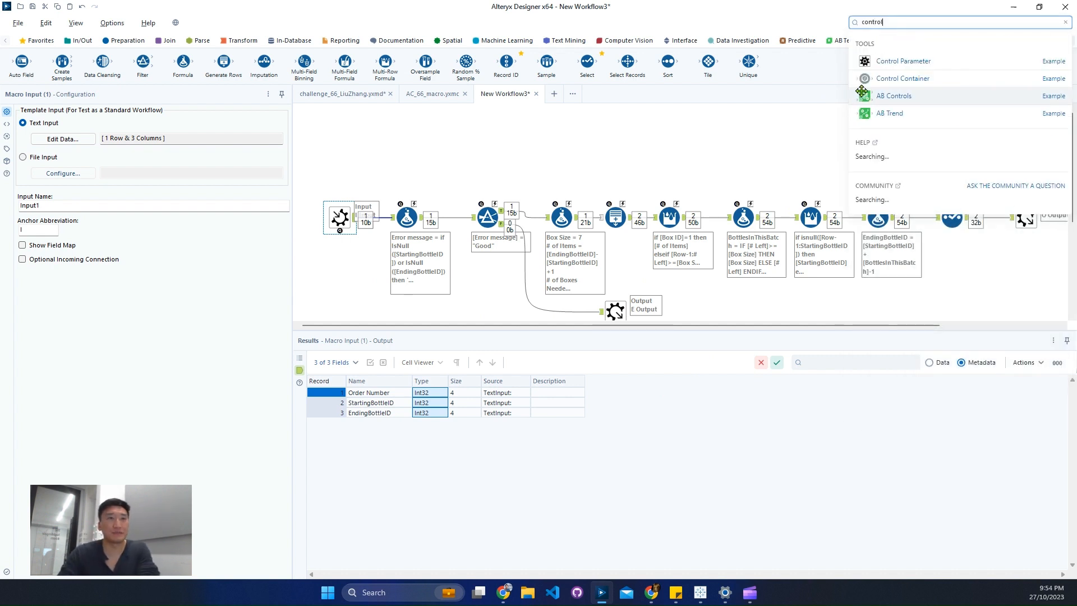
drag(881, 64, 553, 134)
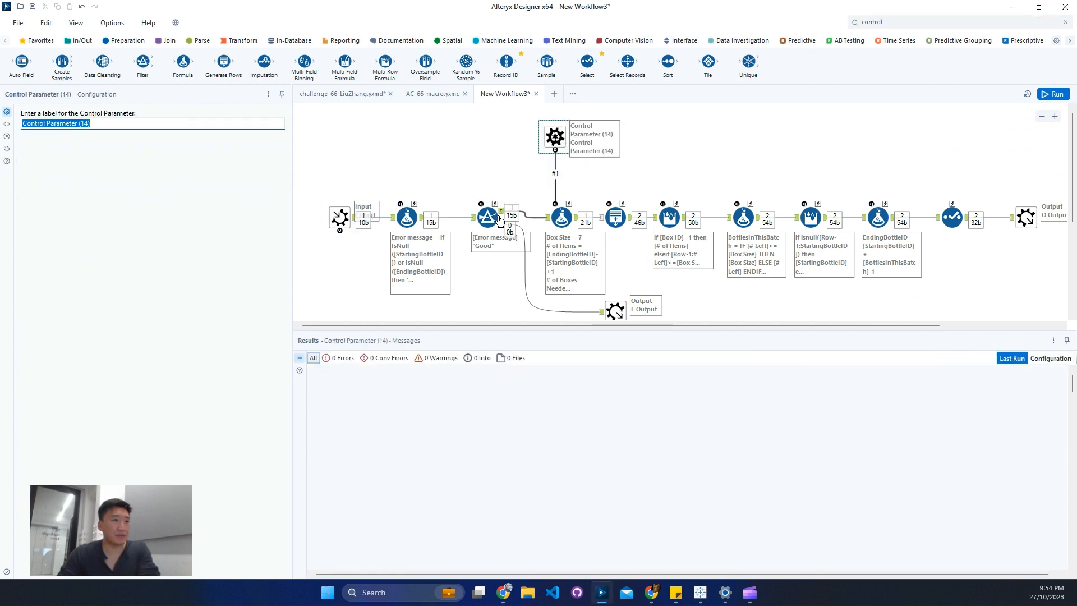
Delete the Control Parameter's automatic connection and reconnect it to the Box Size Formula's action anchor, adding an Action tool between them.
click(555, 178)
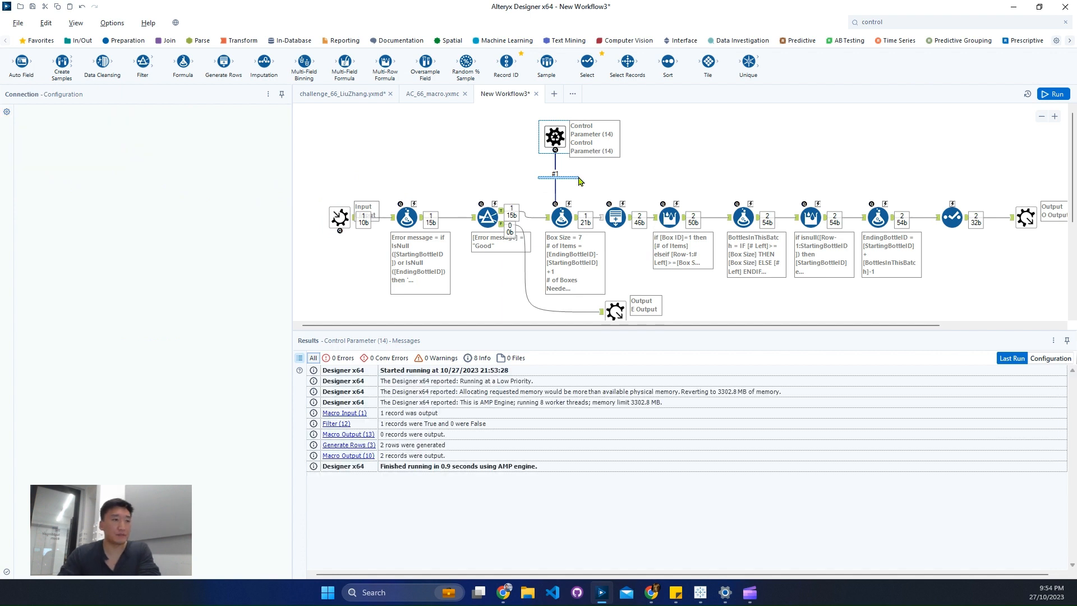
click(559, 169)
key(Delete)
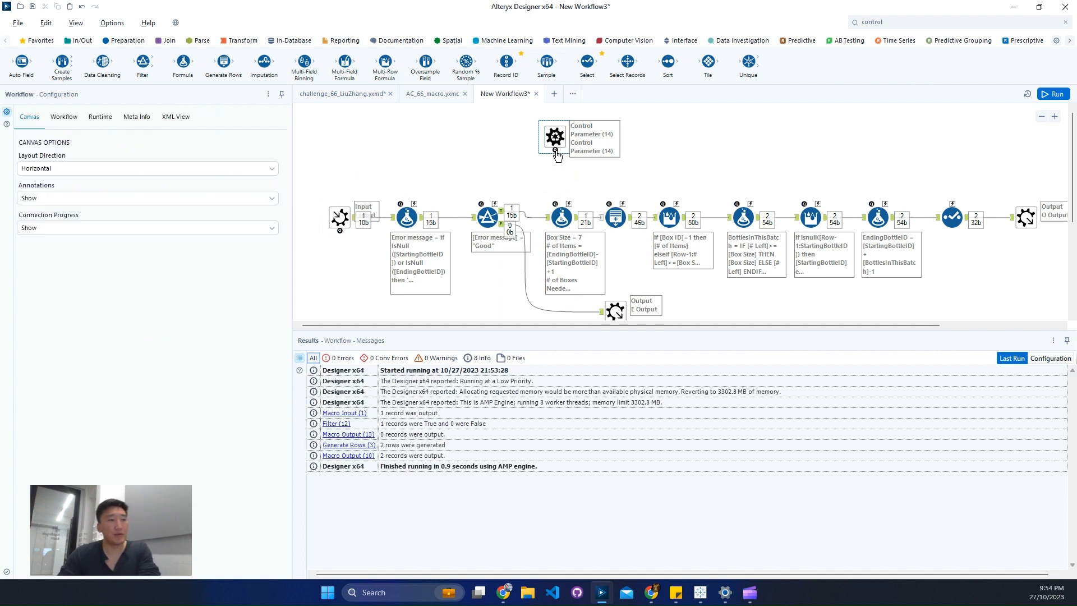
drag(556, 150, 568, 202)
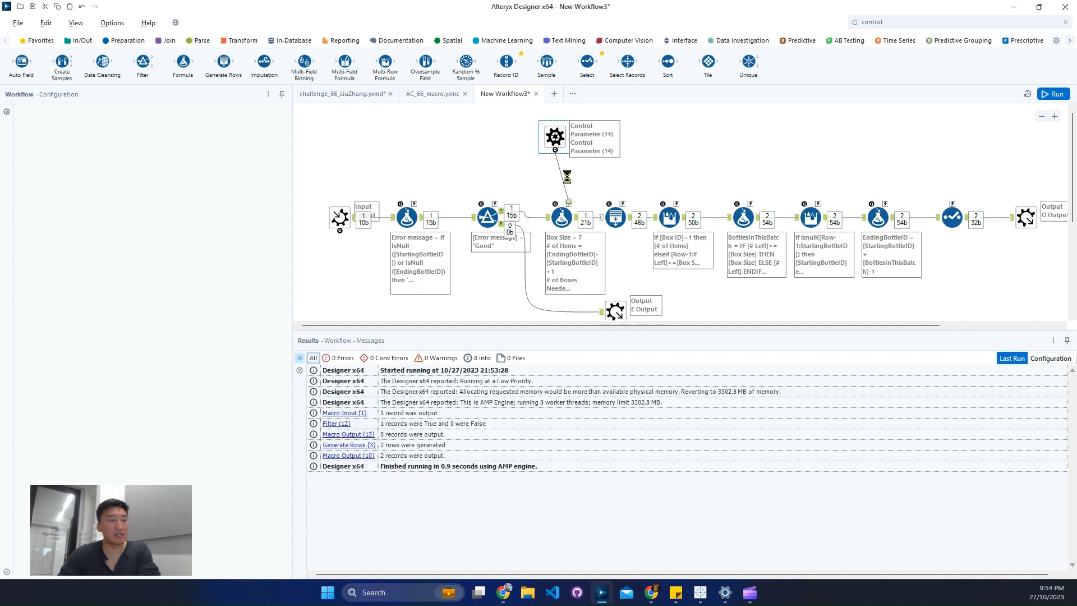
Configure the Action tool to update the Box Size field's expression value 7, with specific-string replacement enabled.
click(563, 175)
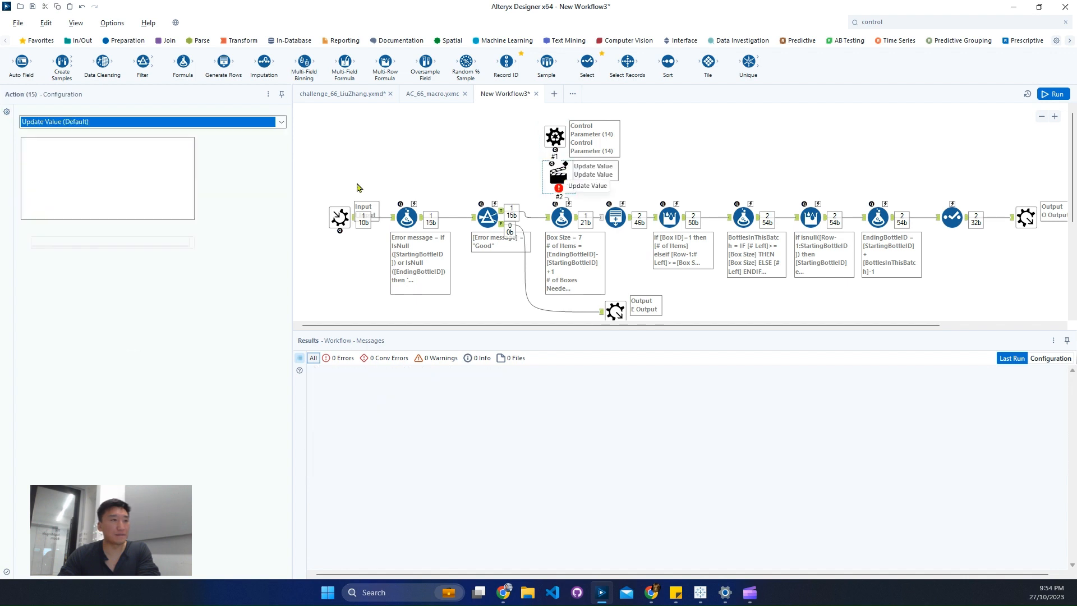
click(40, 151)
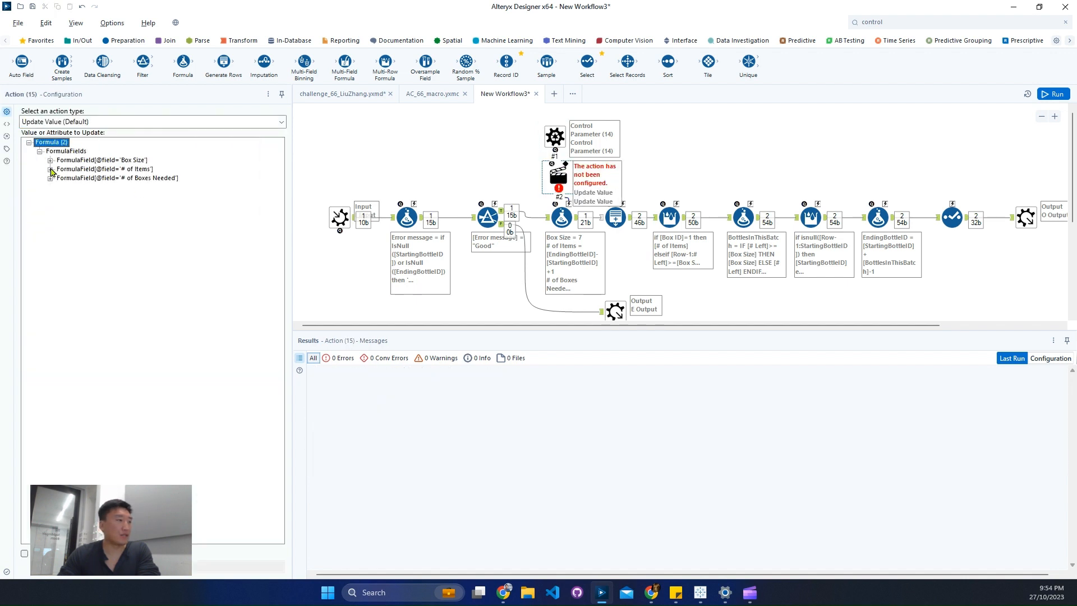
click(50, 160)
click(112, 169)
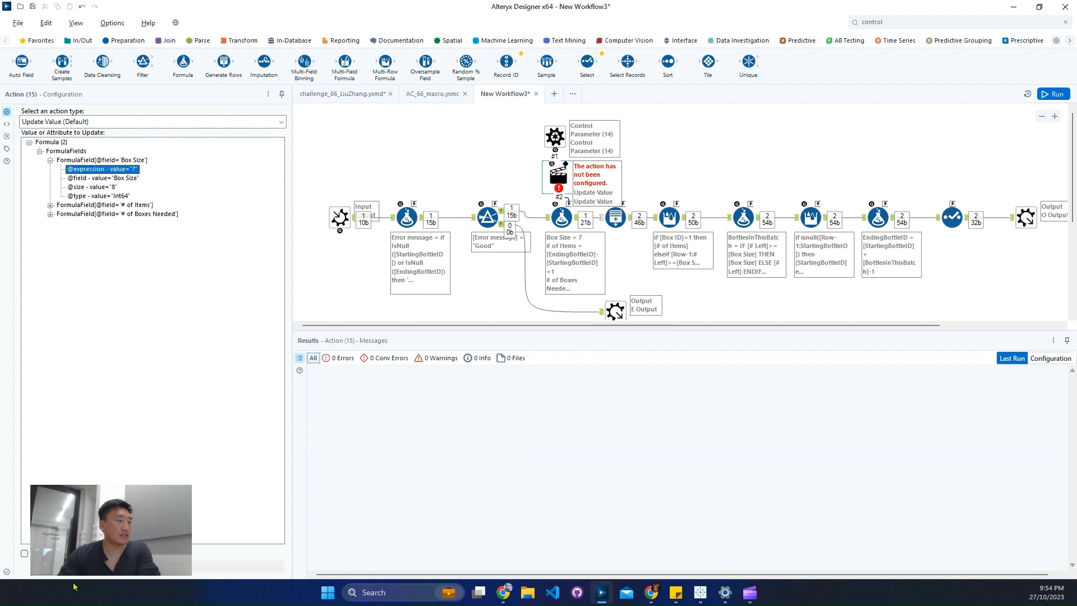
click(24, 553)
click(557, 138)
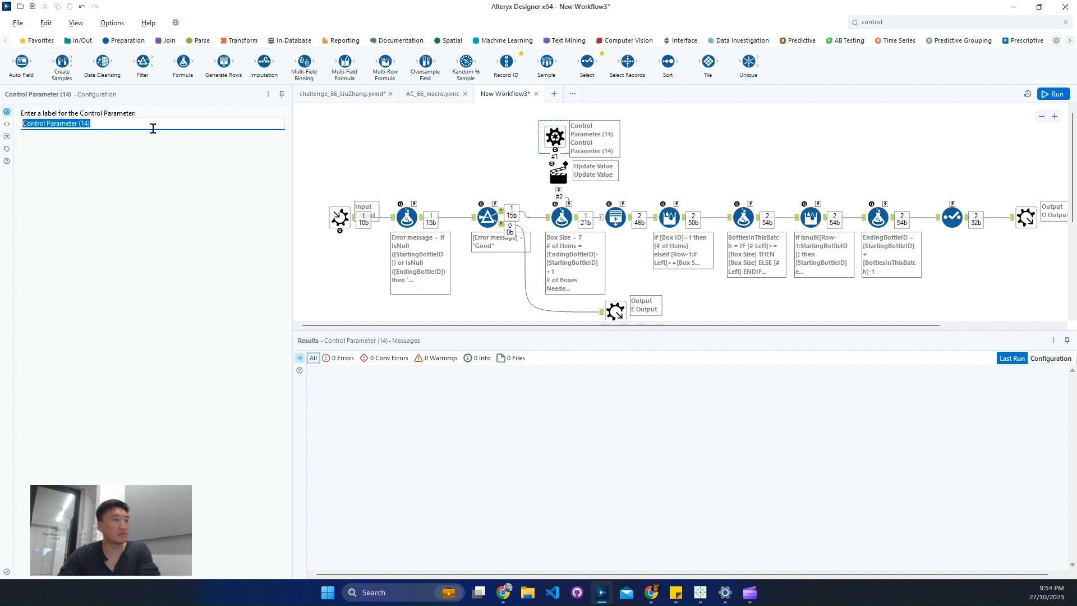
click(469, 148)
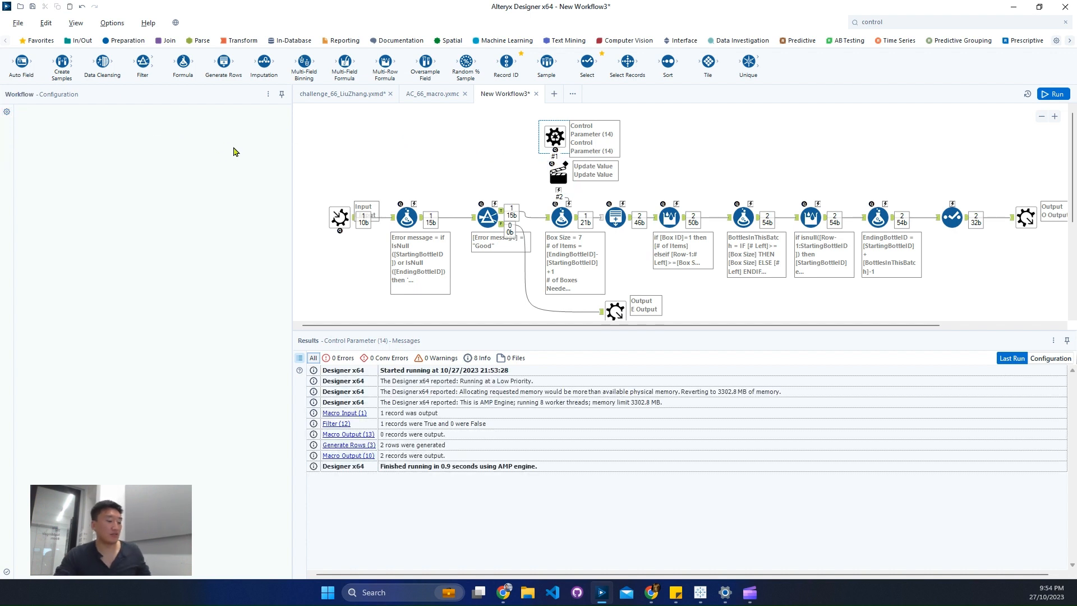
Save the new batch macro in the Alteryx Macros folder as AC66 demo.
key(ctrl+s)
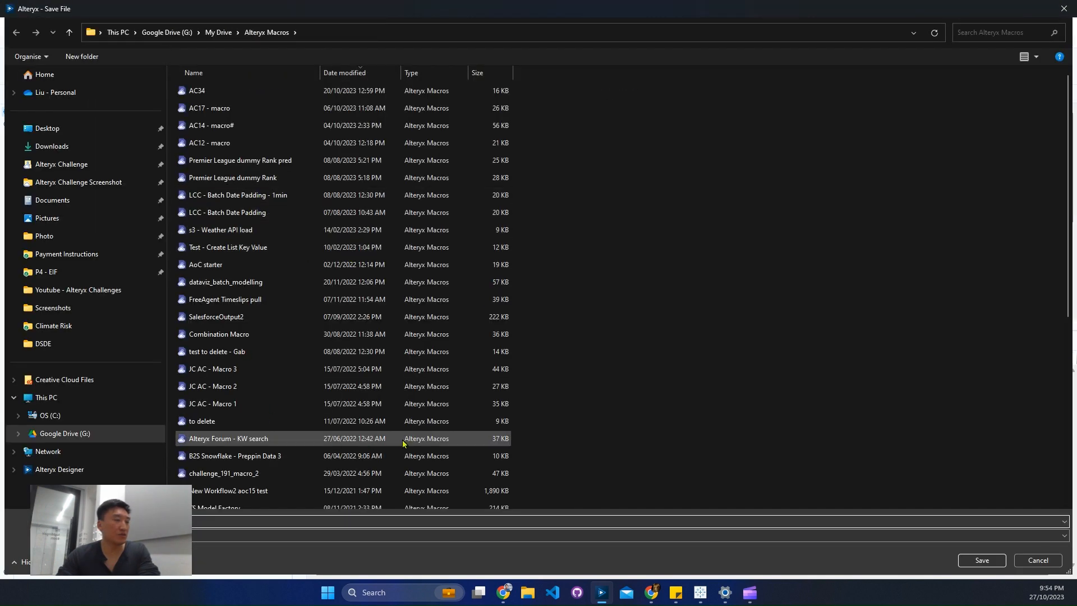
text(AC)
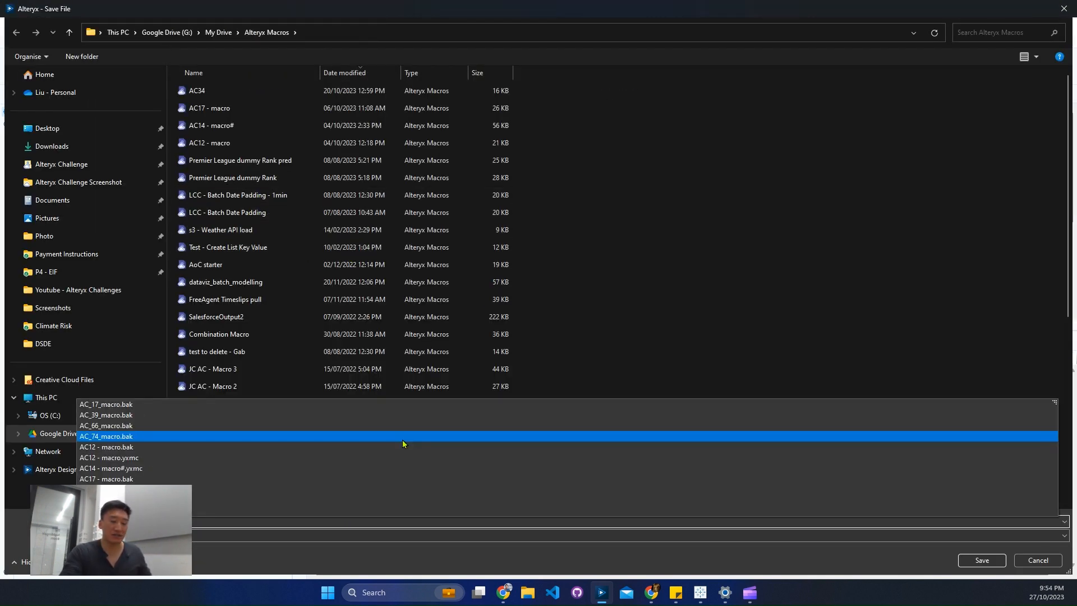
text(35)
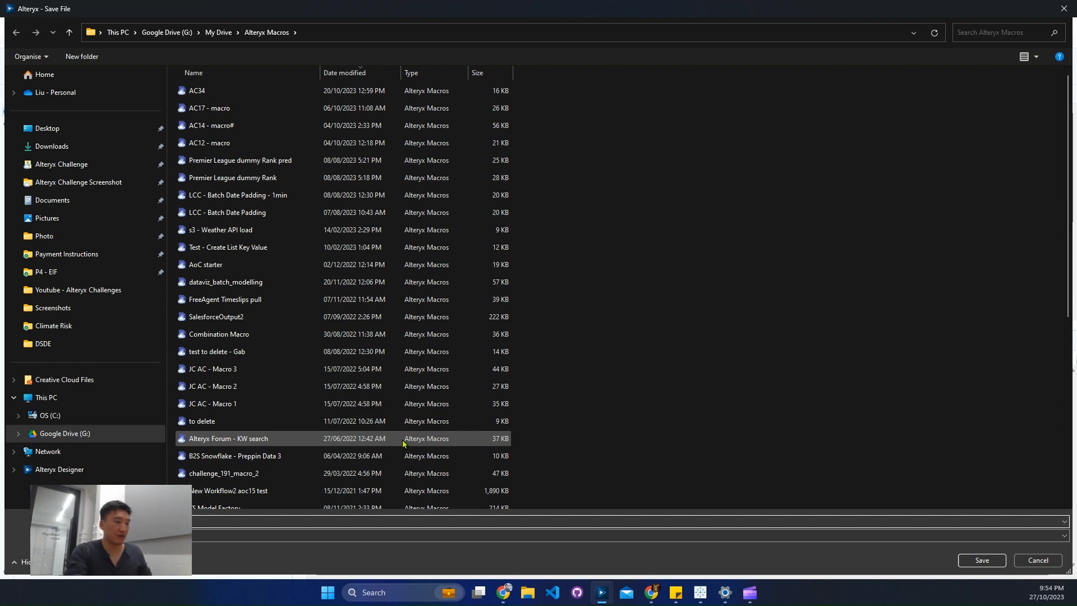
key(Return)
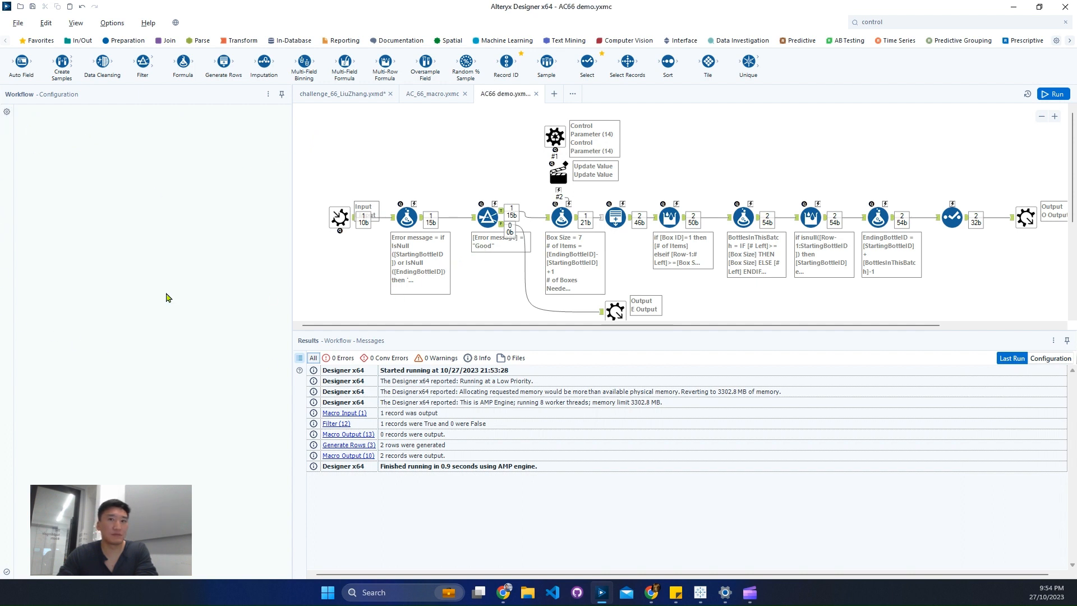
Insert the AC66 demo macro into the challenge 66 workflow, in the empty area below the Input container.
click(344, 98)
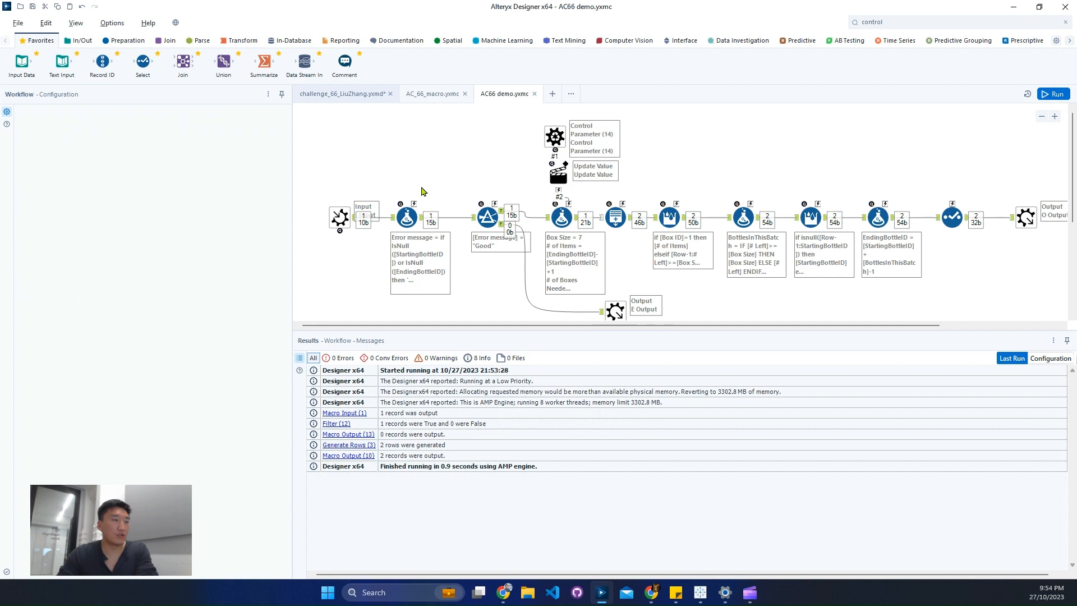
scroll(517, 286, down, 4)
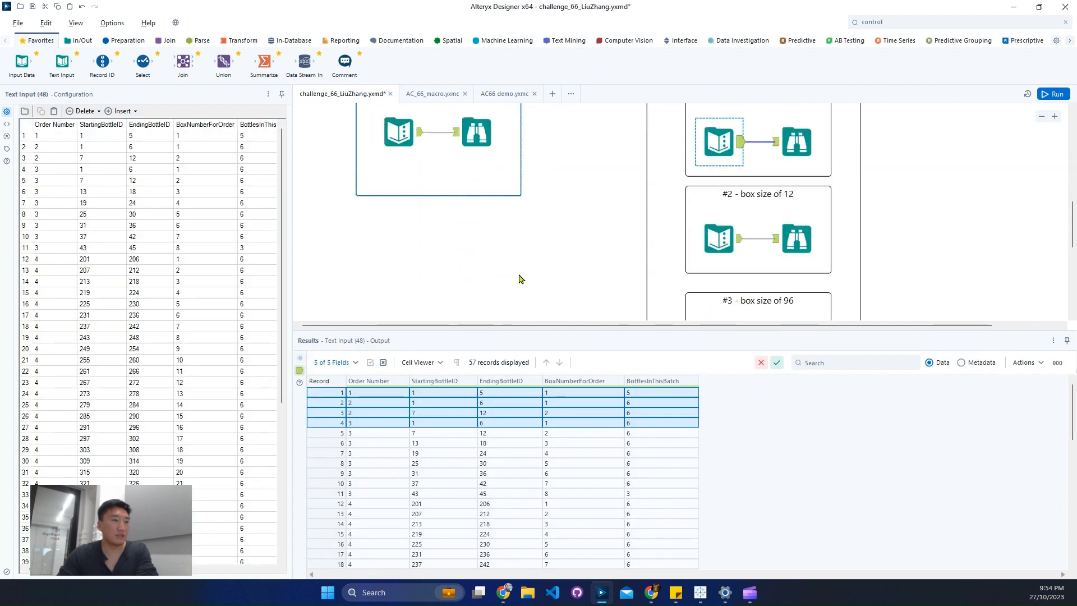
right_click(485, 247)
mouse_move(522, 290)
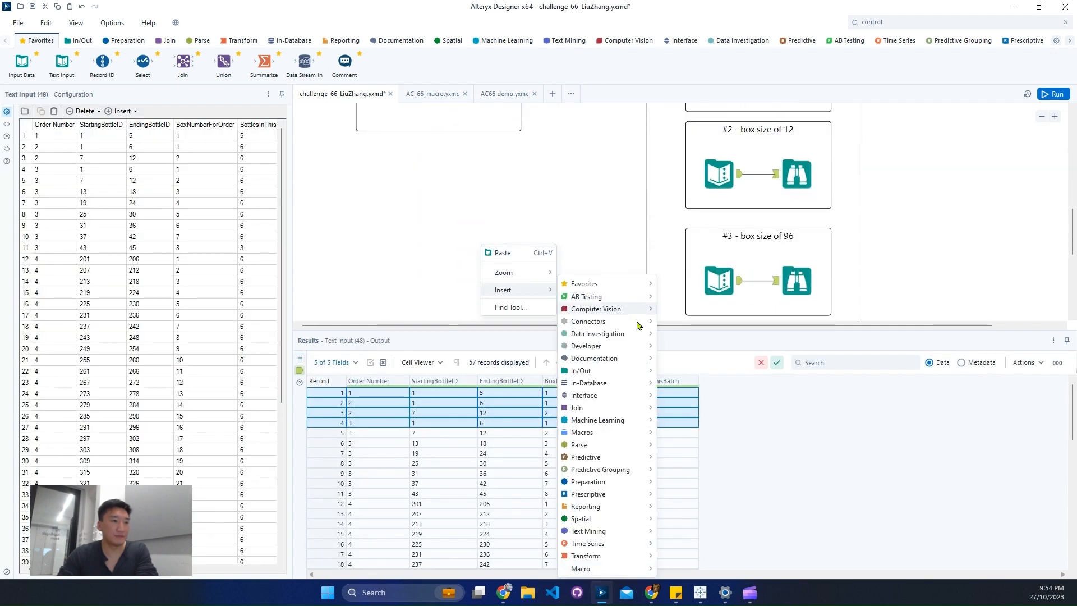
mouse_move(620, 507)
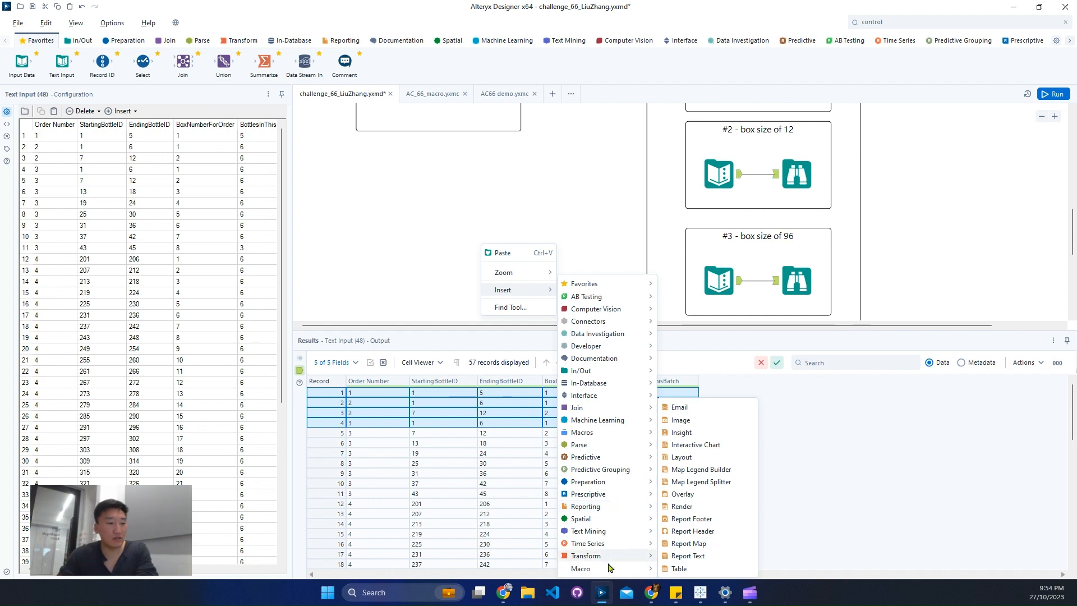
mouse_move(617, 572)
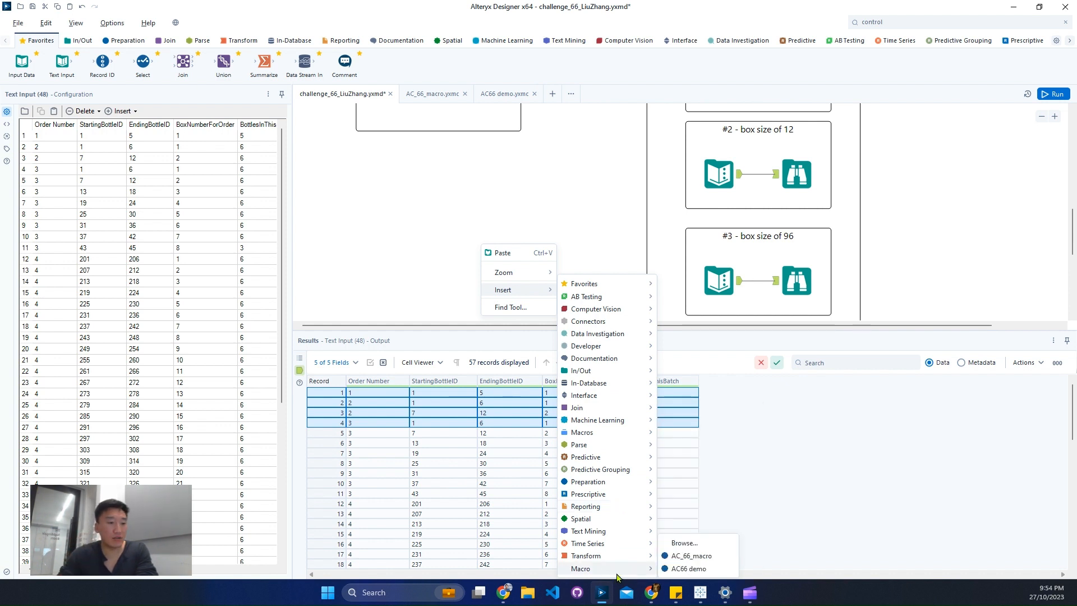
click(688, 569)
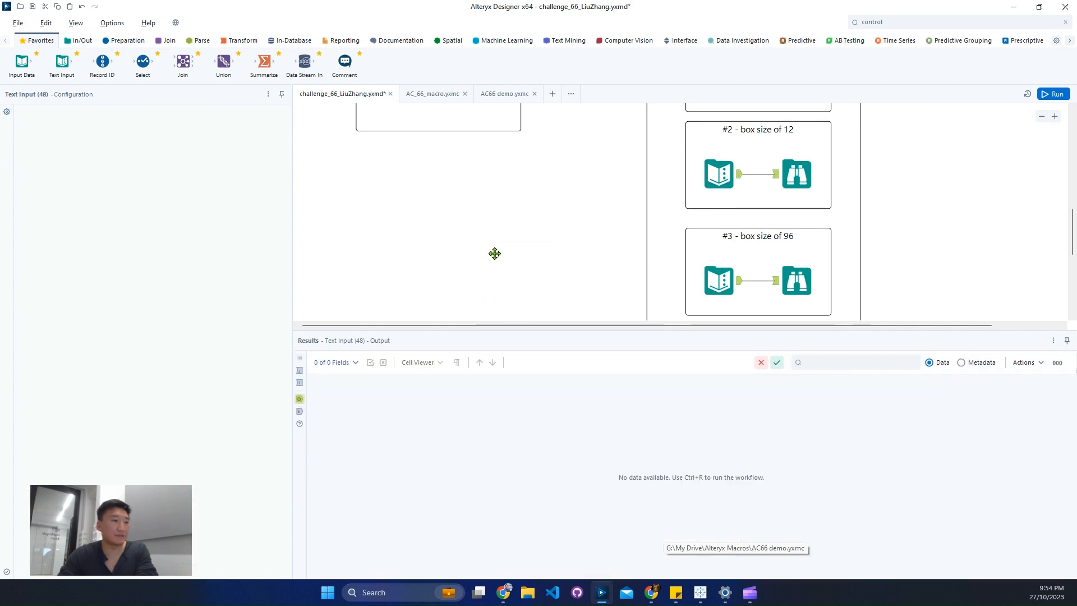
Move the AC66 demo macro closer to the Input container and connect the container's Text Input to the macro's I input anchor.
scroll(486, 251, up, 1)
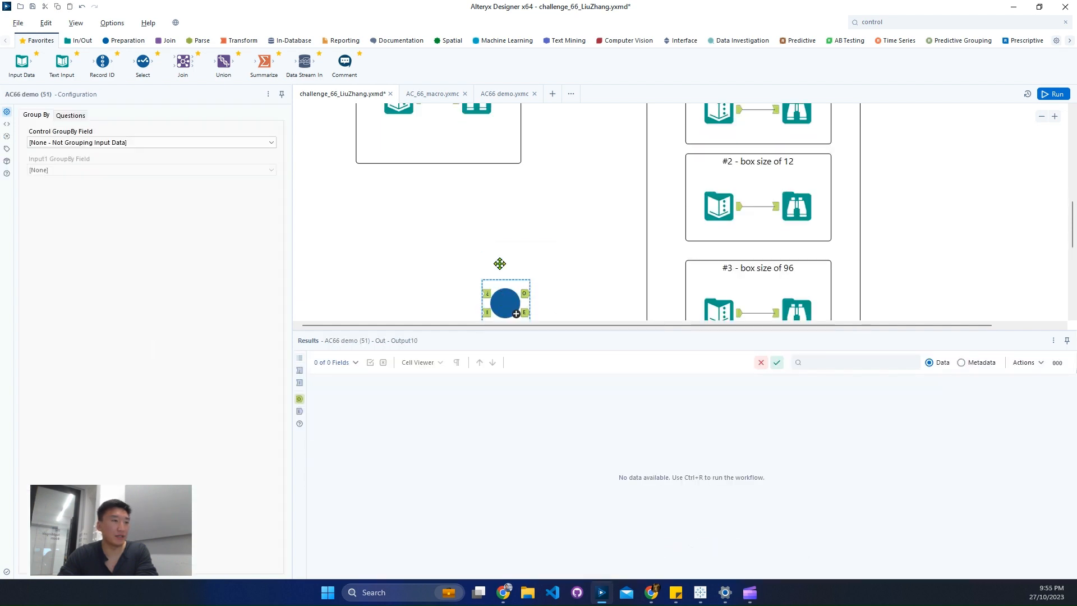
drag(474, 295, 465, 239)
scroll(465, 240, up, 1)
drag(419, 133, 491, 292)
click(475, 274)
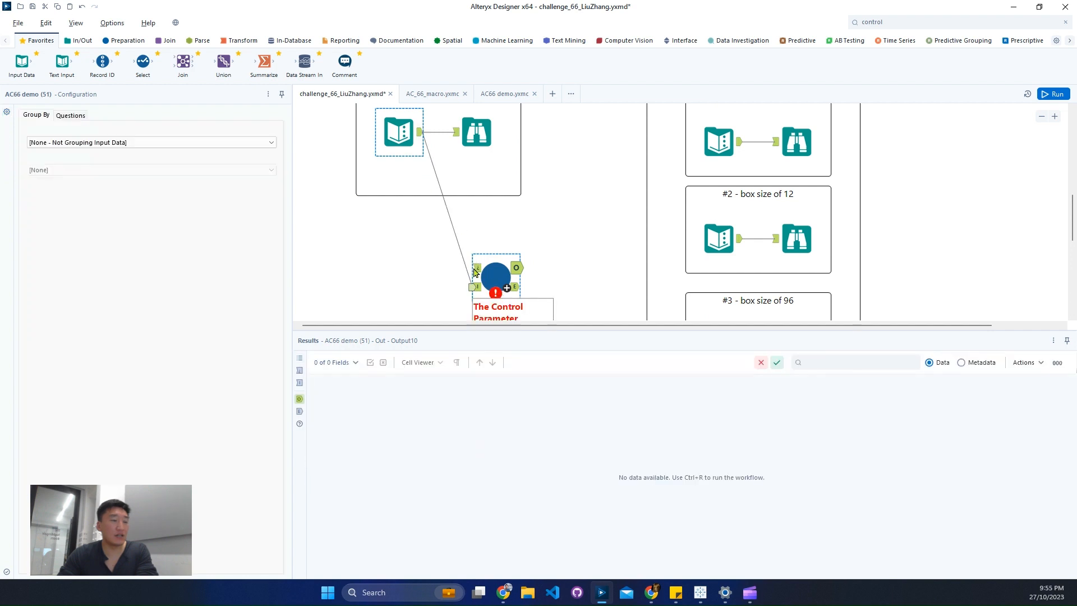
click(475, 273)
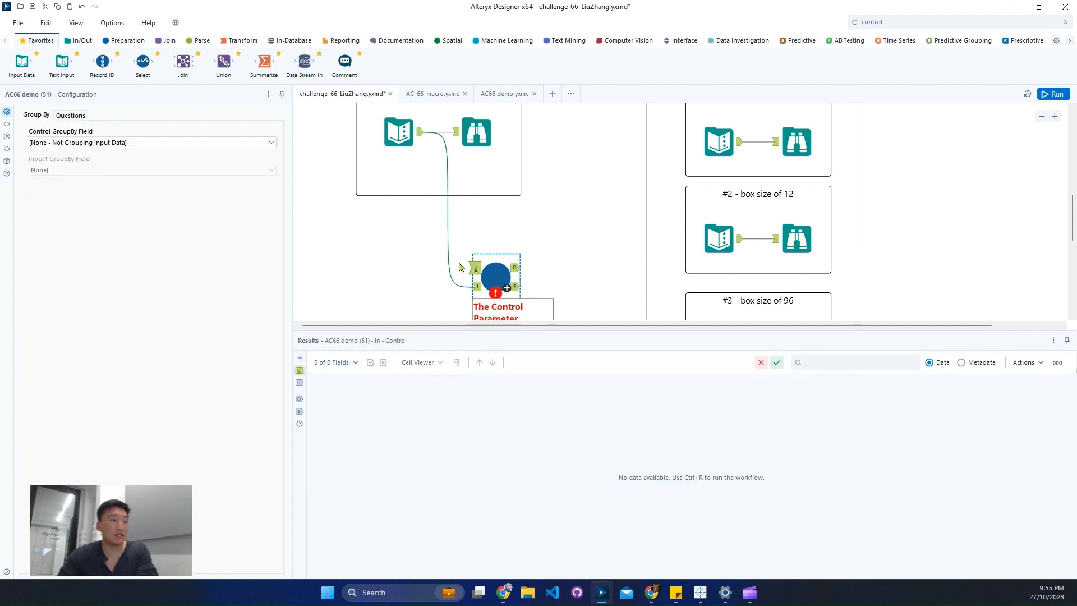
Add a Text Input connected to the macro's control input, with a Box Size column holding 6, 12 and 120.
drag(62, 62, 408, 269)
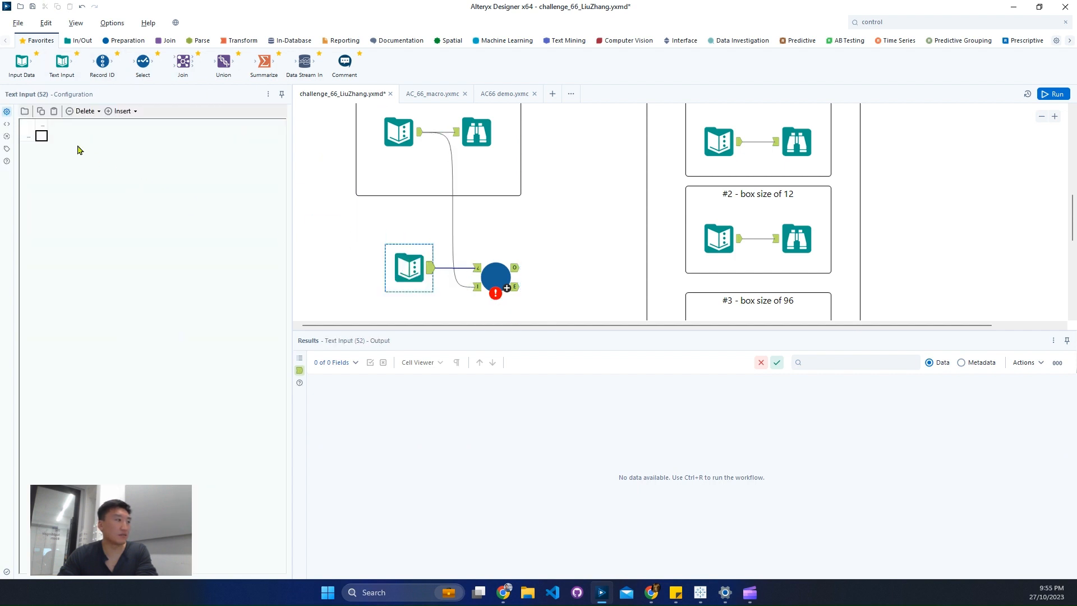
text(Box S)
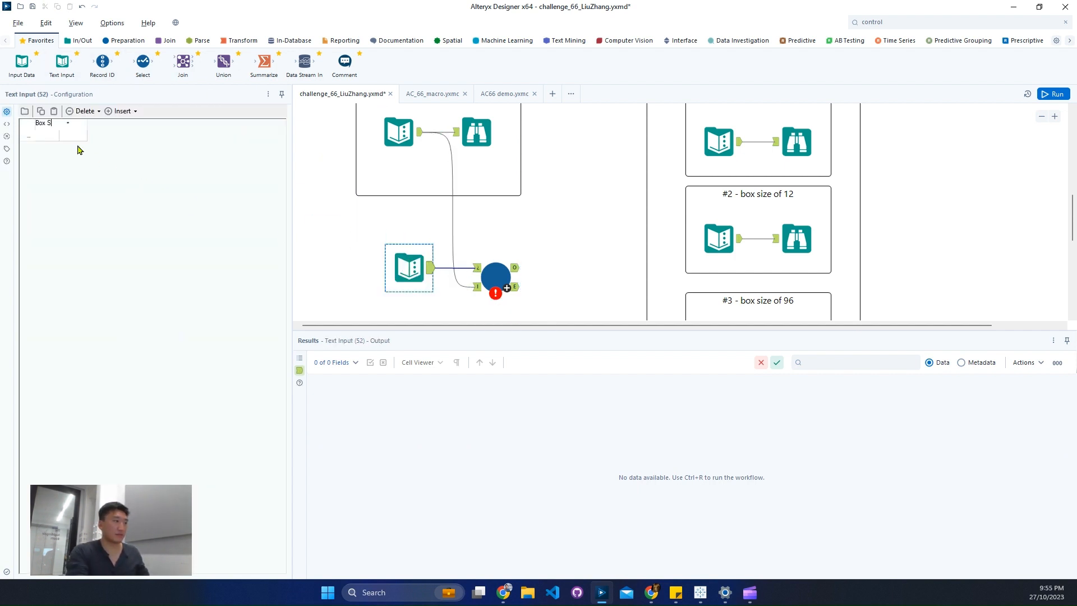
text(ize)
key(Return)
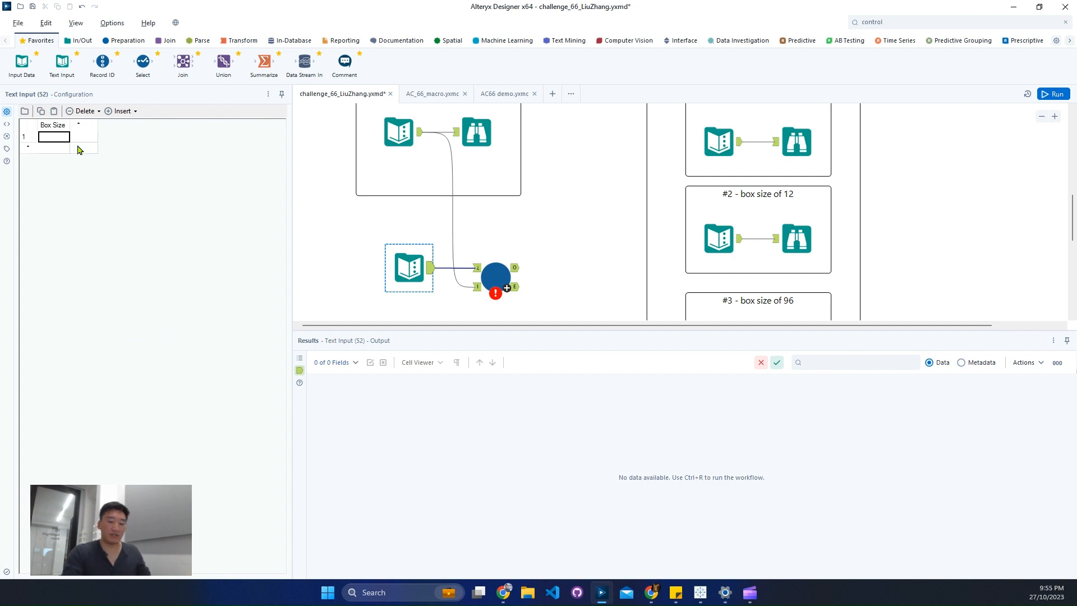
text(6)
key(Return)
scroll(634, 214, up, 3)
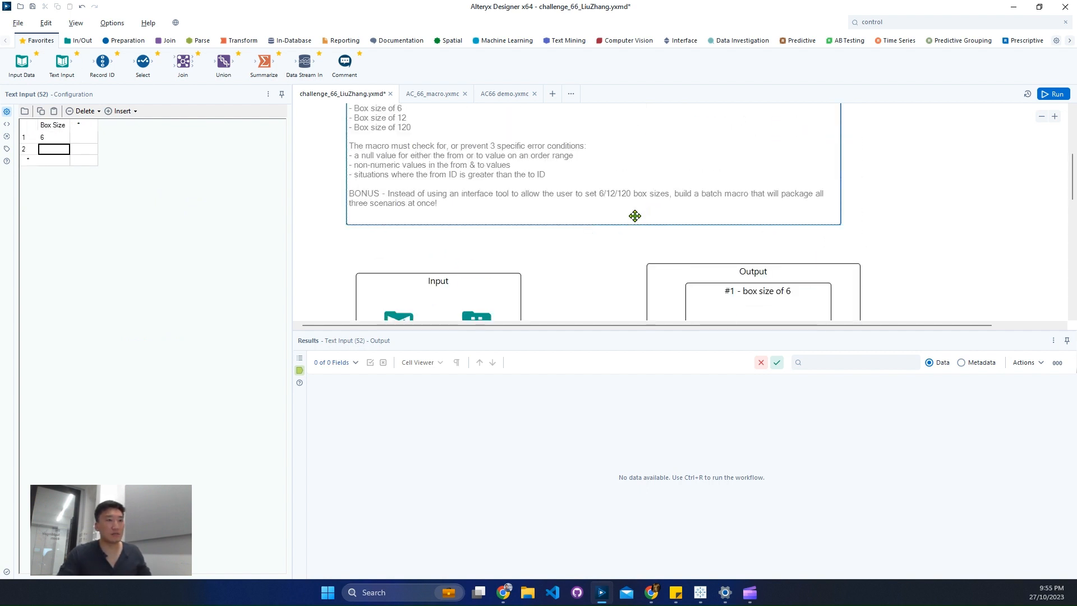
text(12)
key(Return)
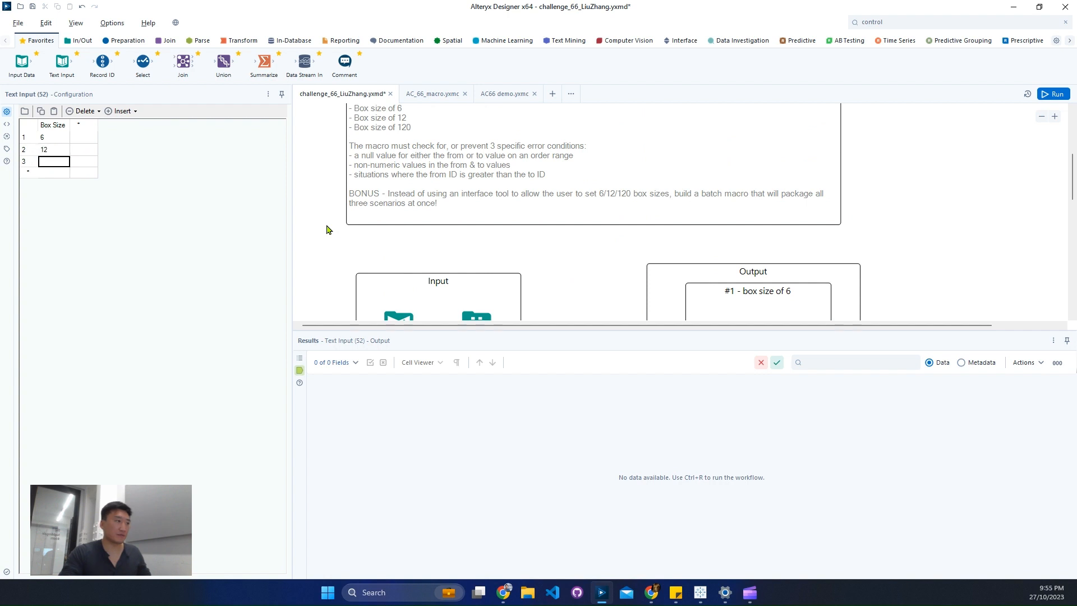
text(120)
scroll(606, 248, down, 5)
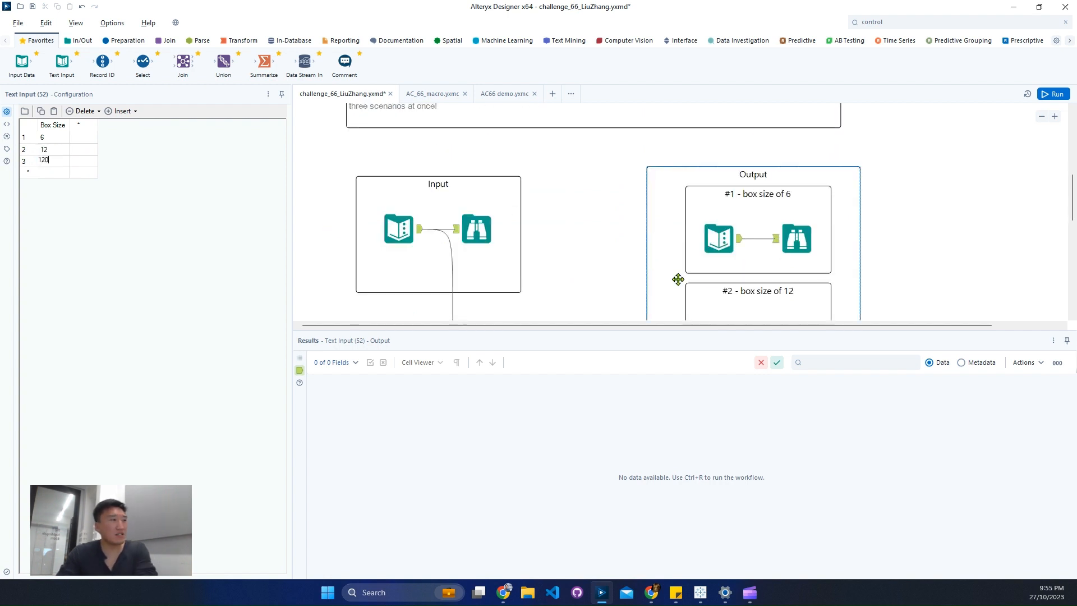
text(0)
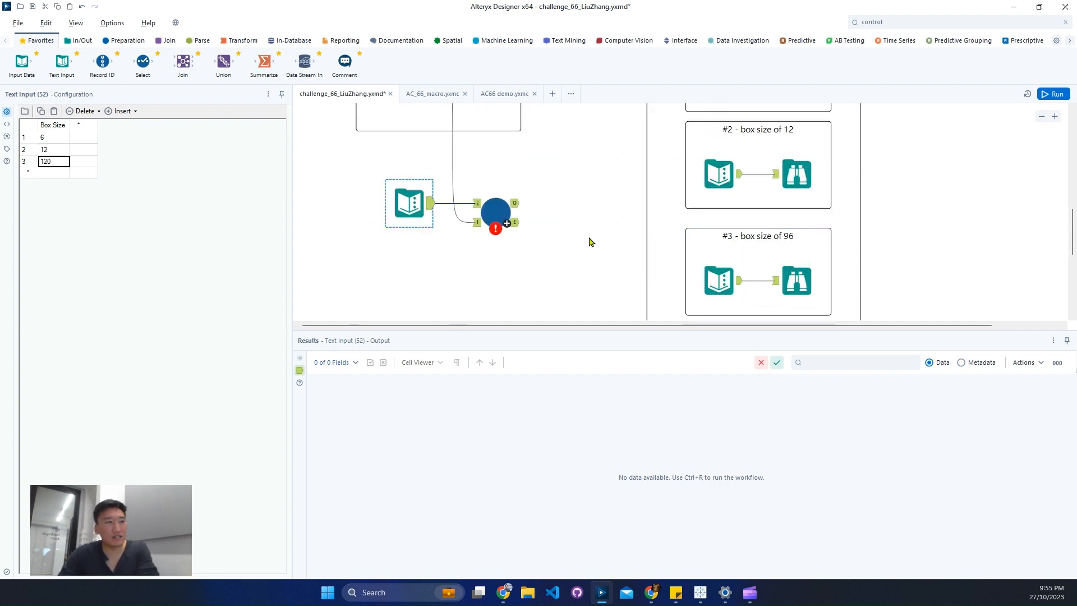
Map the macro's control parameter to the Box Size field, keeping the control group-by field set to not grouping input data.
click(495, 223)
click(495, 220)
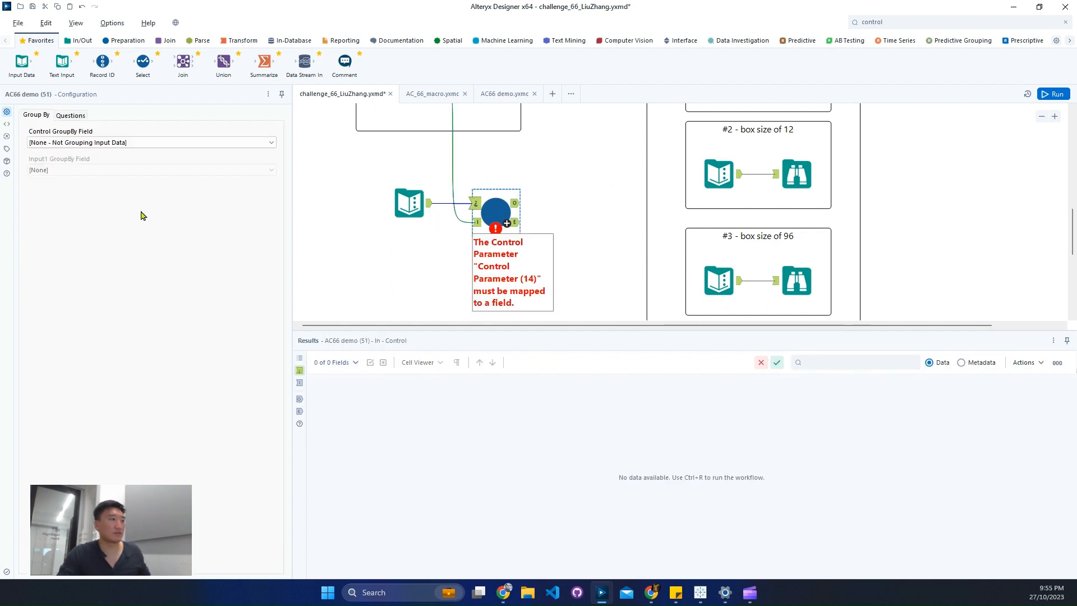
click(69, 116)
click(74, 138)
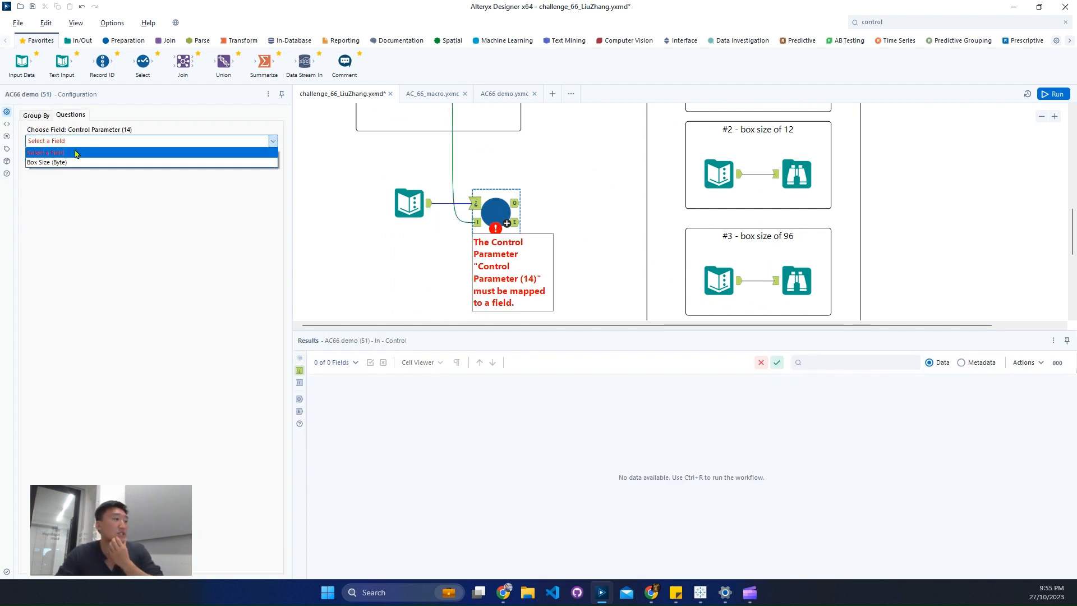
click(74, 162)
click(33, 117)
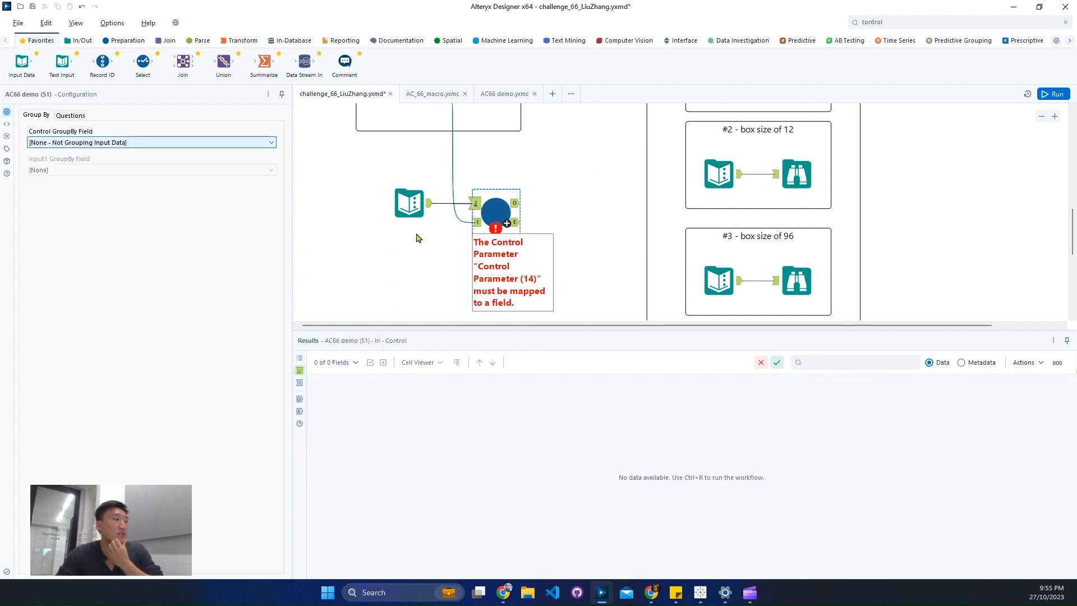
click(213, 144)
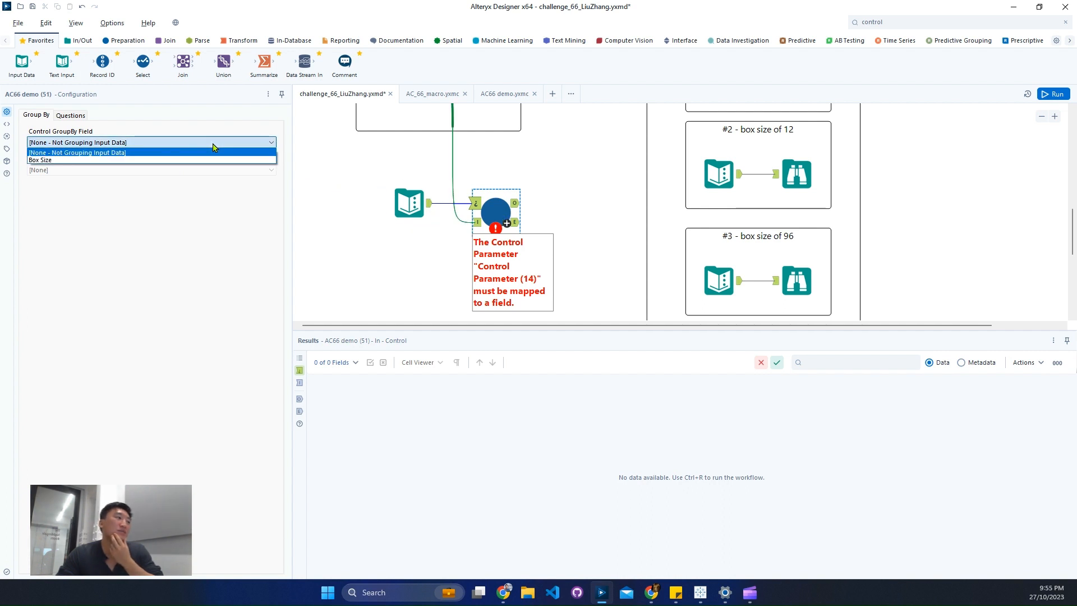
click(213, 149)
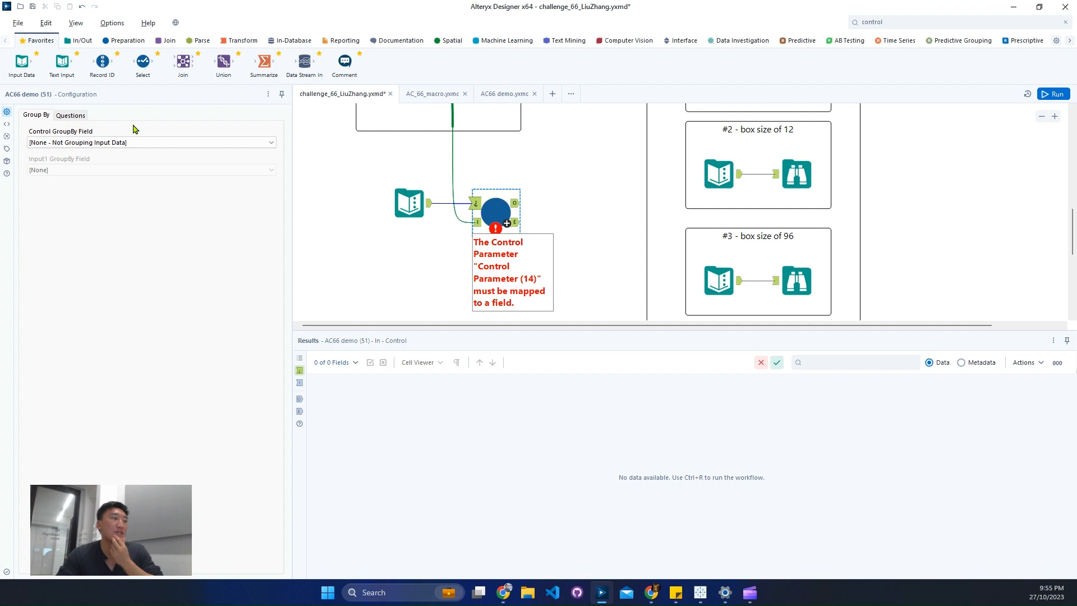
Add Browse tools to both outputs of the AC66 demo macro and run the workflow.
click(496, 211)
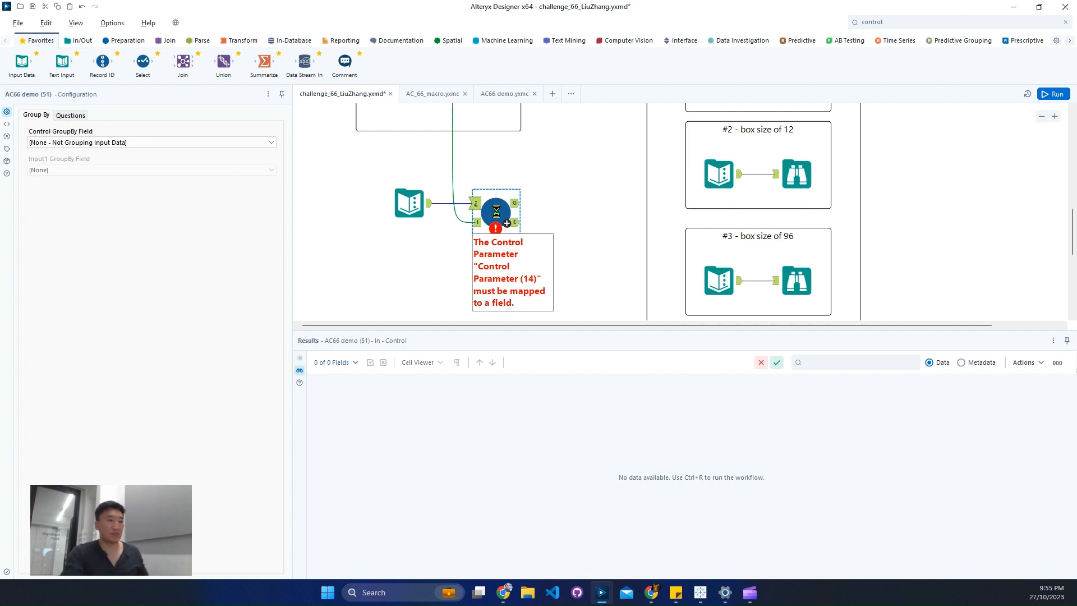
key(ctrl+shift+b)
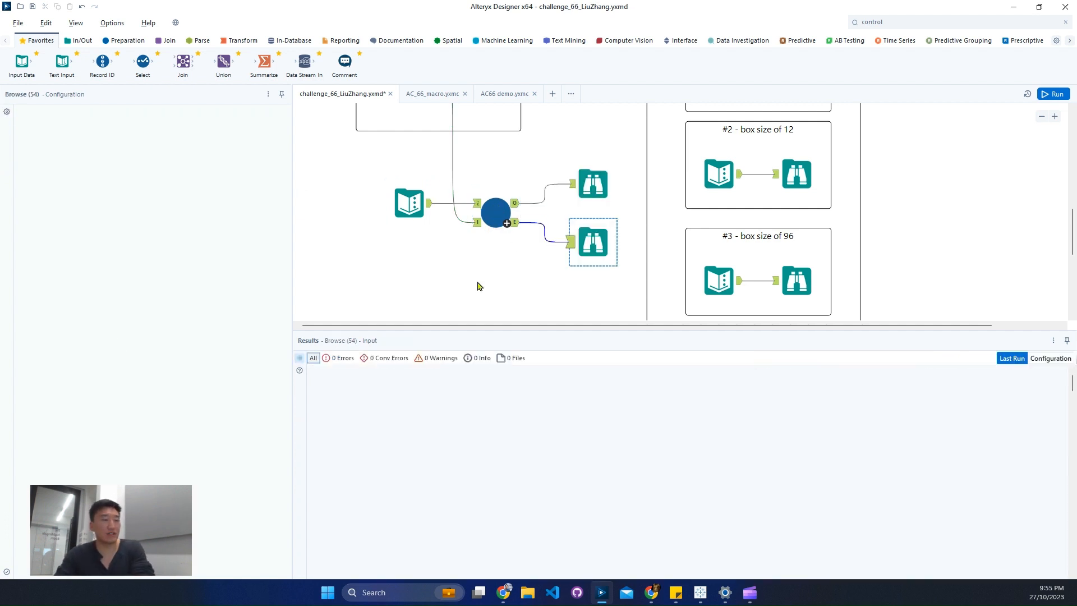
key(ctrl+r)
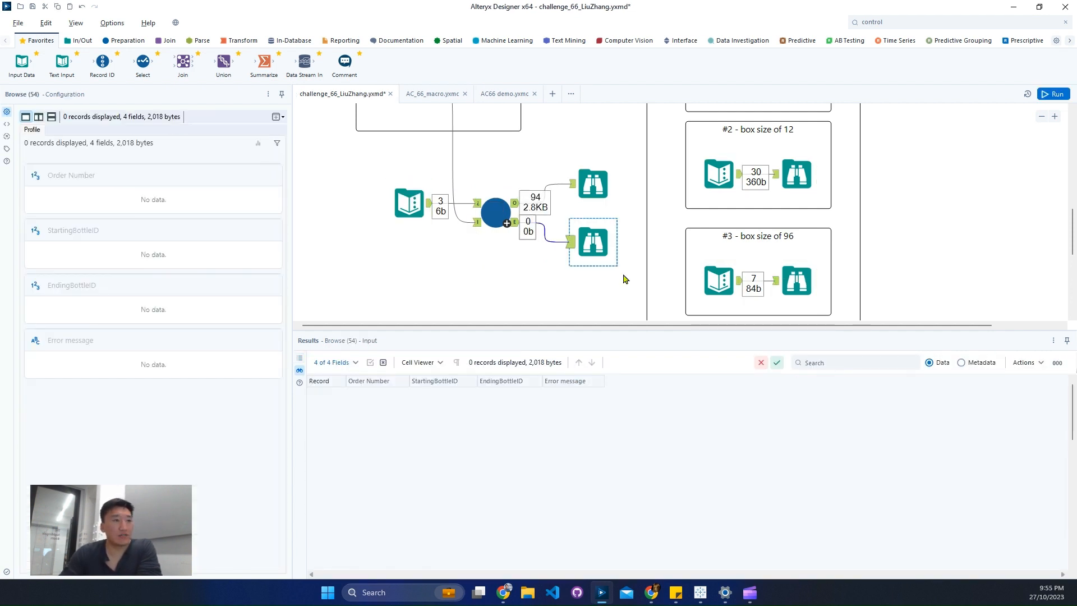
Examine the expected output records in the Output container, including those for box sizes of 6 and 96.
scroll(624, 279, up, 3)
scroll(625, 278, down, 1)
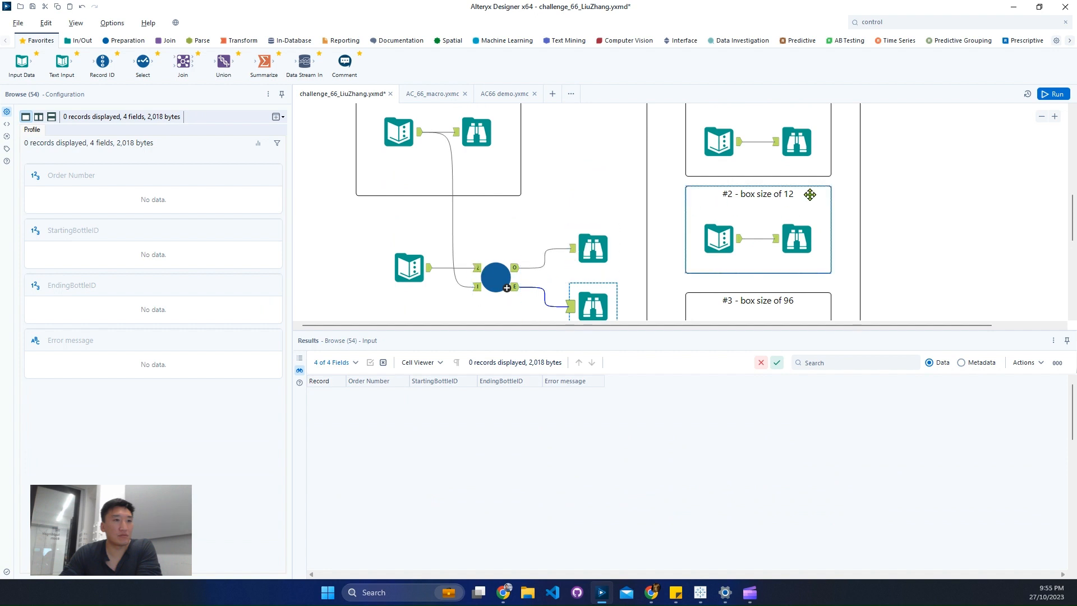
click(795, 247)
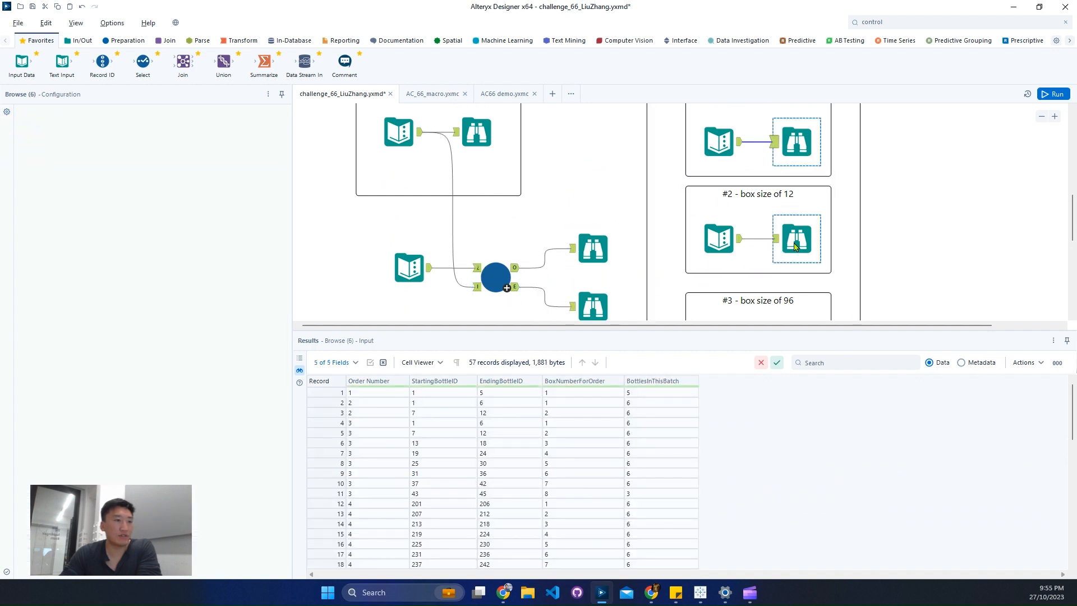
scroll(795, 246, down, 3)
click(805, 264)
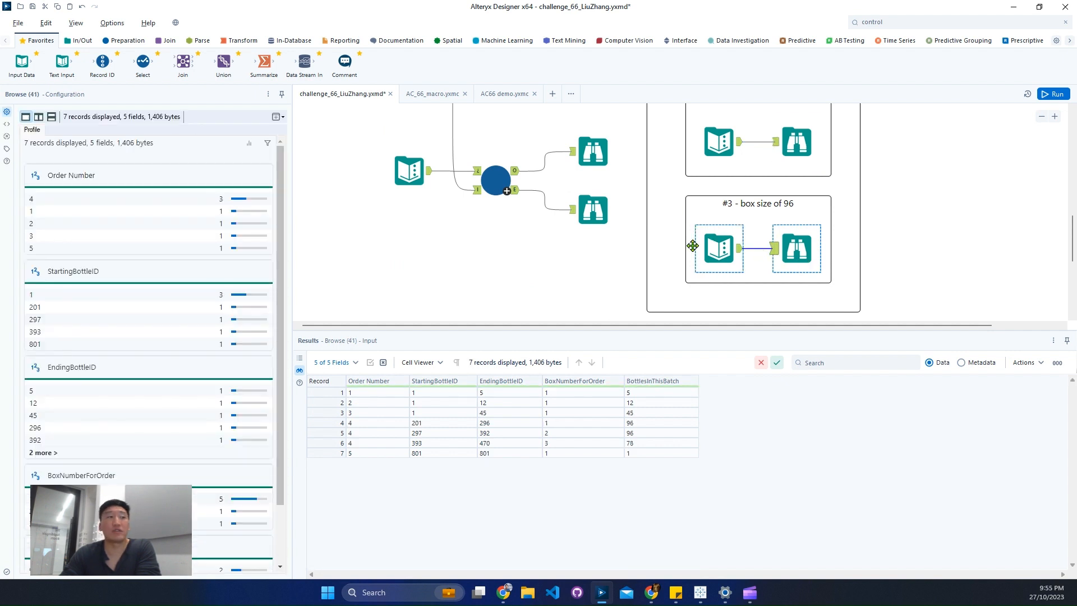
Examine the macro's O output where the box size changes from 6 to 12, and compare it with the original input records.
scroll(595, 224, up, 1)
click(601, 202)
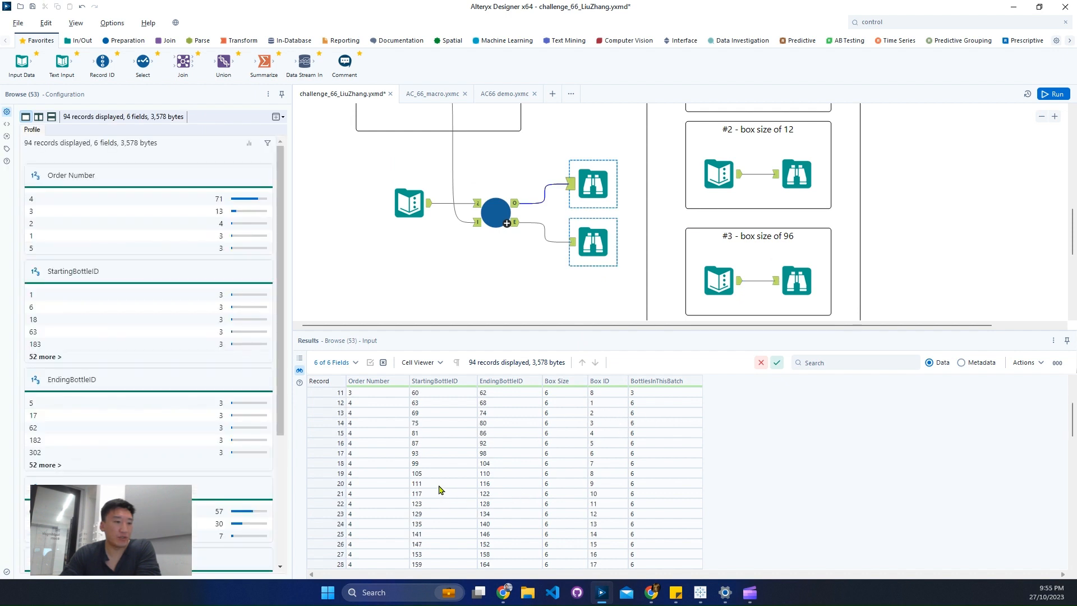
scroll(437, 489, down, 12)
scroll(432, 488, down, 4)
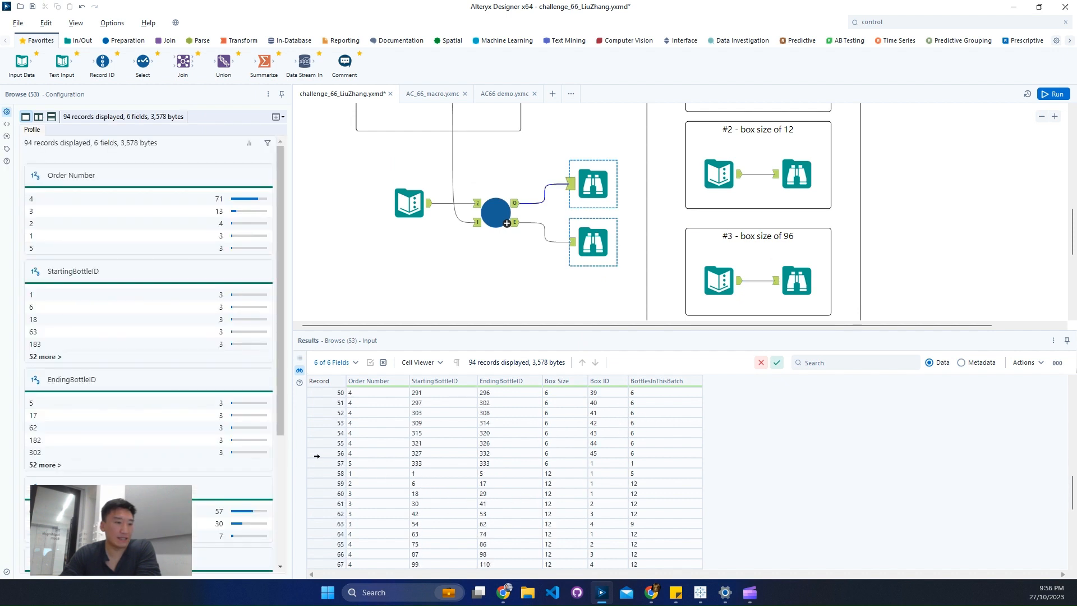
click(323, 461)
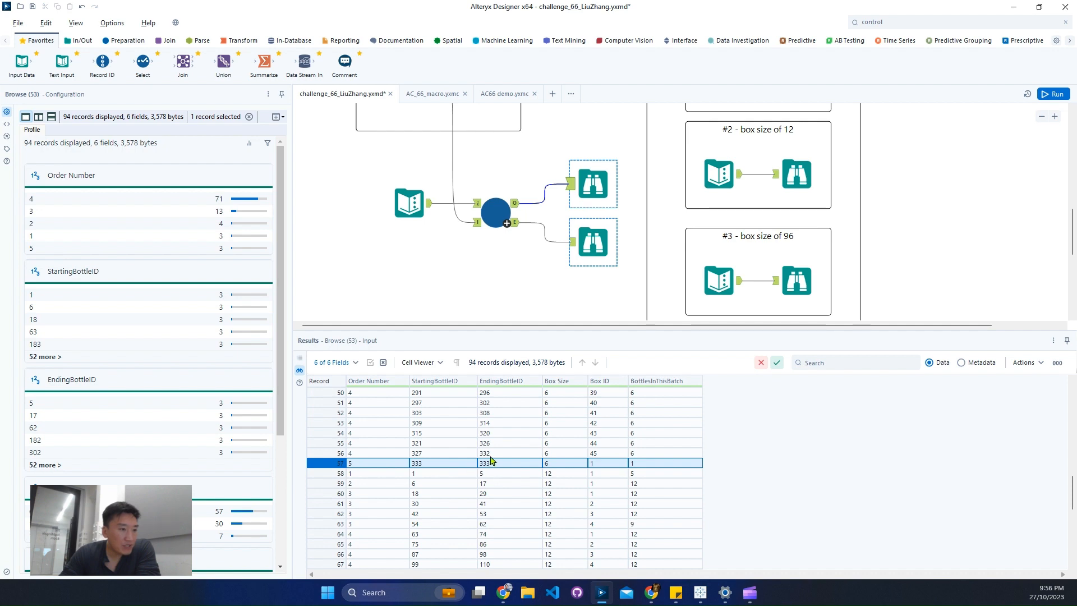
scroll(472, 235, up, 3)
click(474, 230)
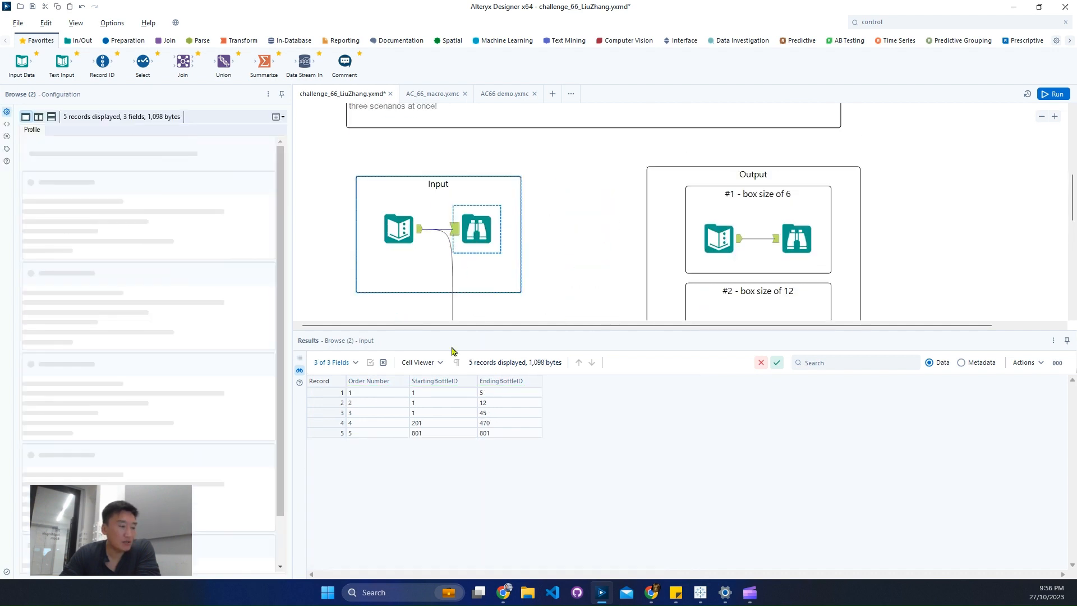
Compare the original input records for orders 1 to 5 with the first StartingBottleID and EndingBottleID values in the macro's O output.
click(337, 435)
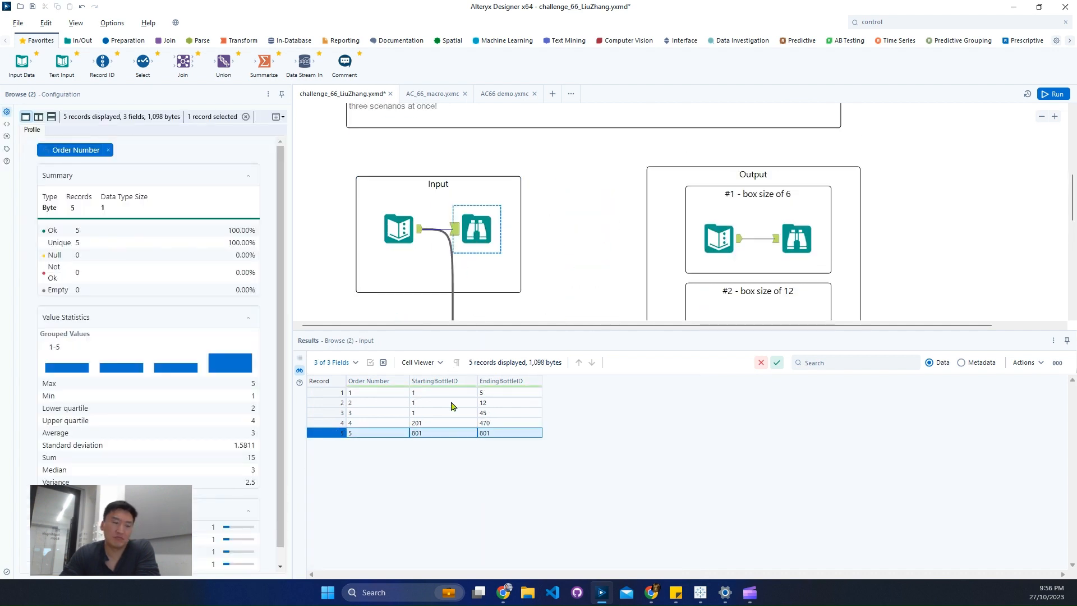
scroll(608, 271, down, 3)
click(582, 287)
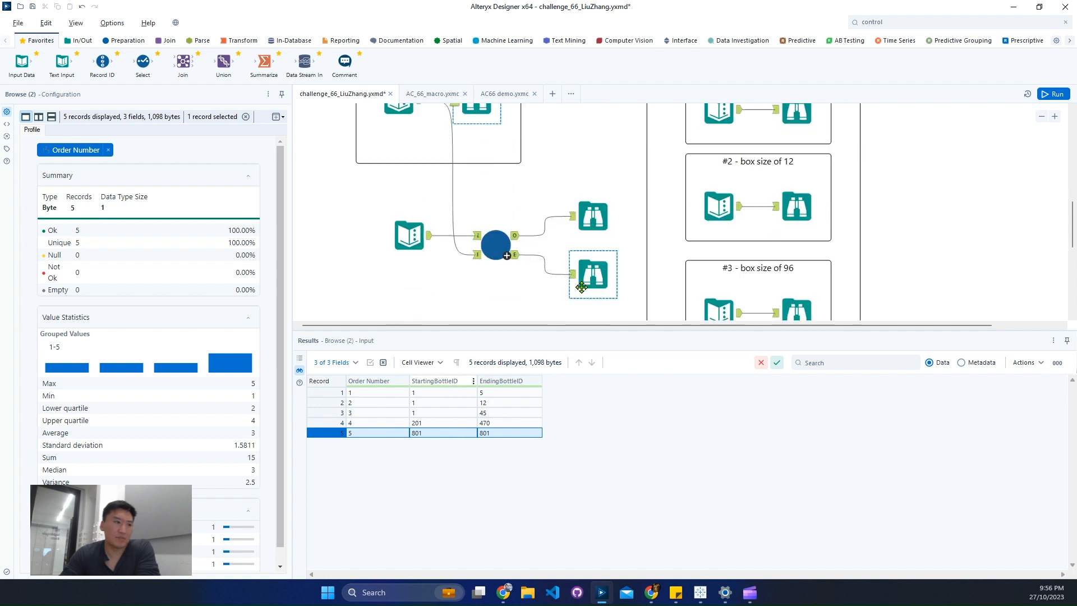
click(328, 424)
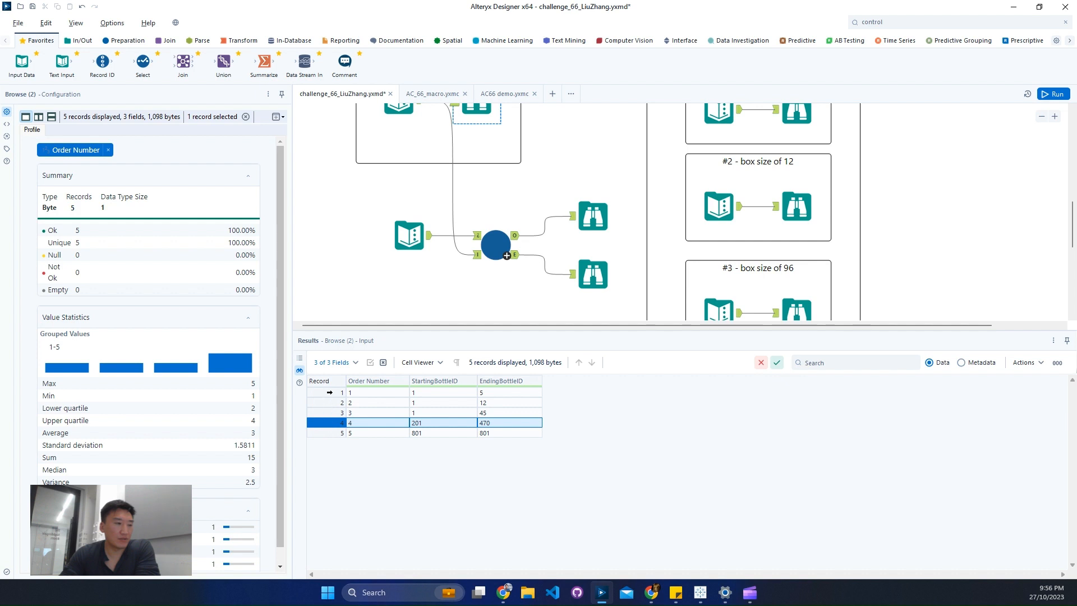
drag(329, 392, 482, 413)
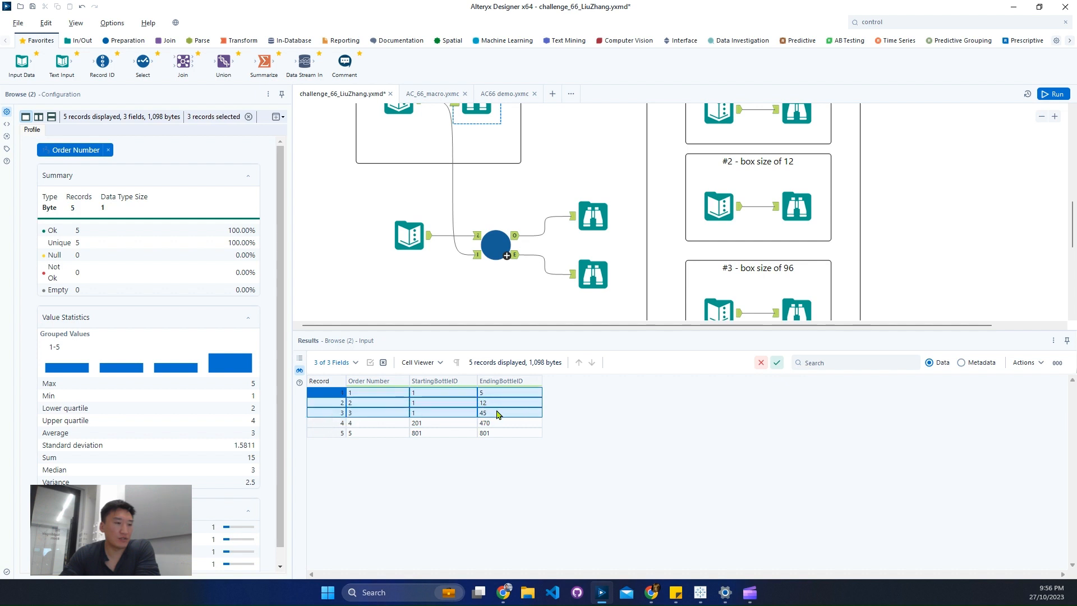
click(593, 282)
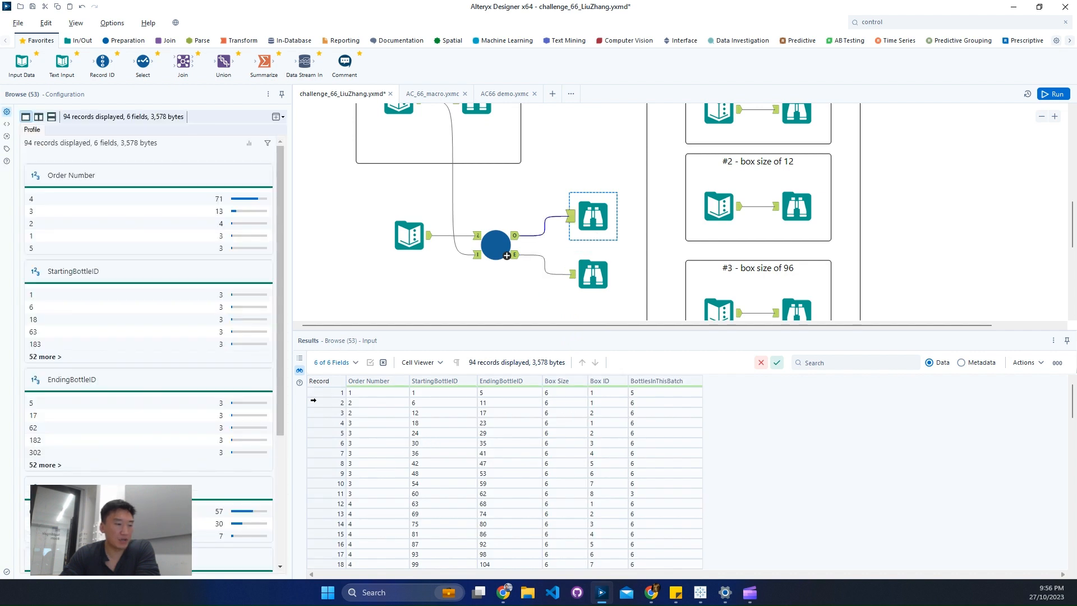
click(331, 392)
click(331, 402)
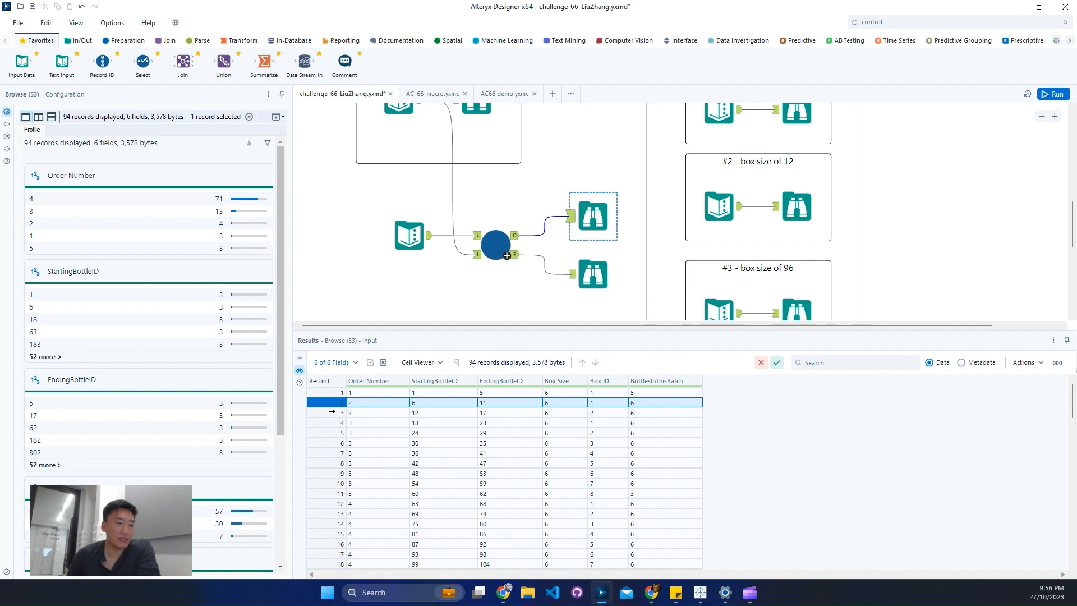
In the AC66 demo macro, group the Multi-Row Formula that updates StartingBottleID by Order Number.
click(488, 96)
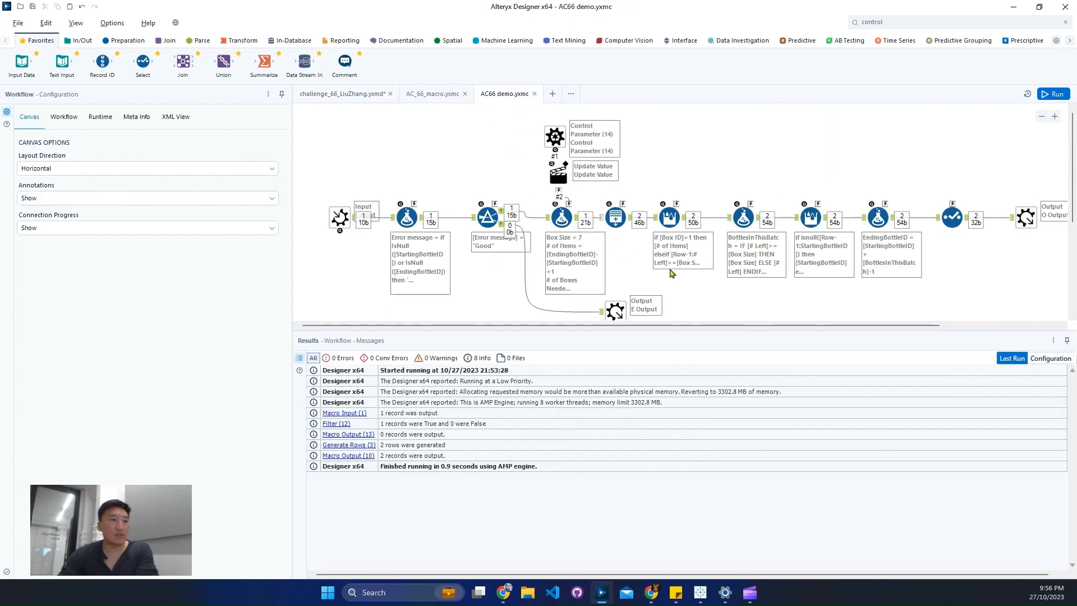
click(681, 240)
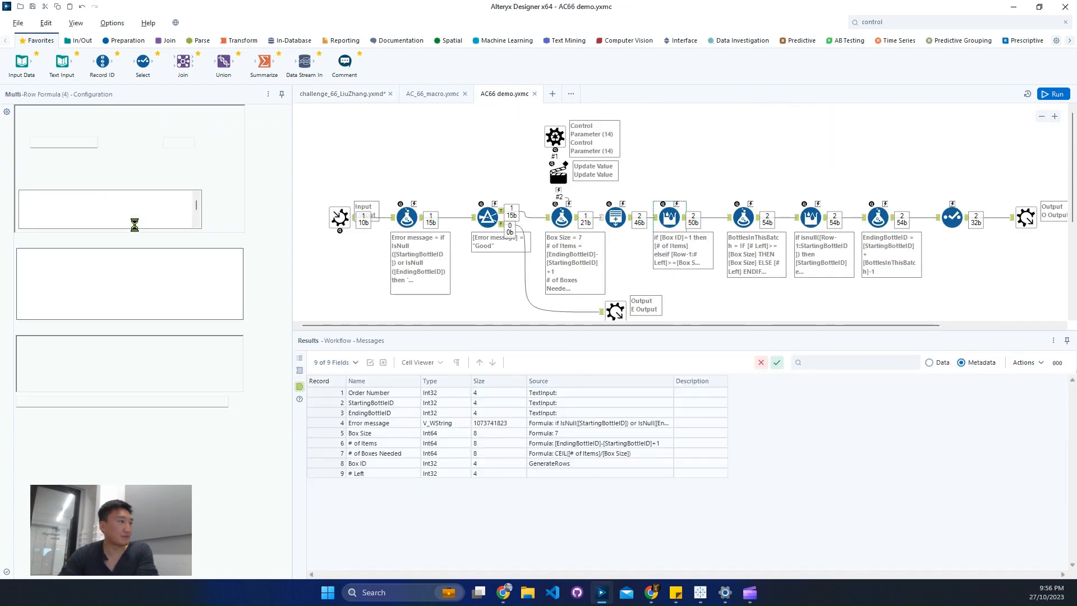
click(809, 218)
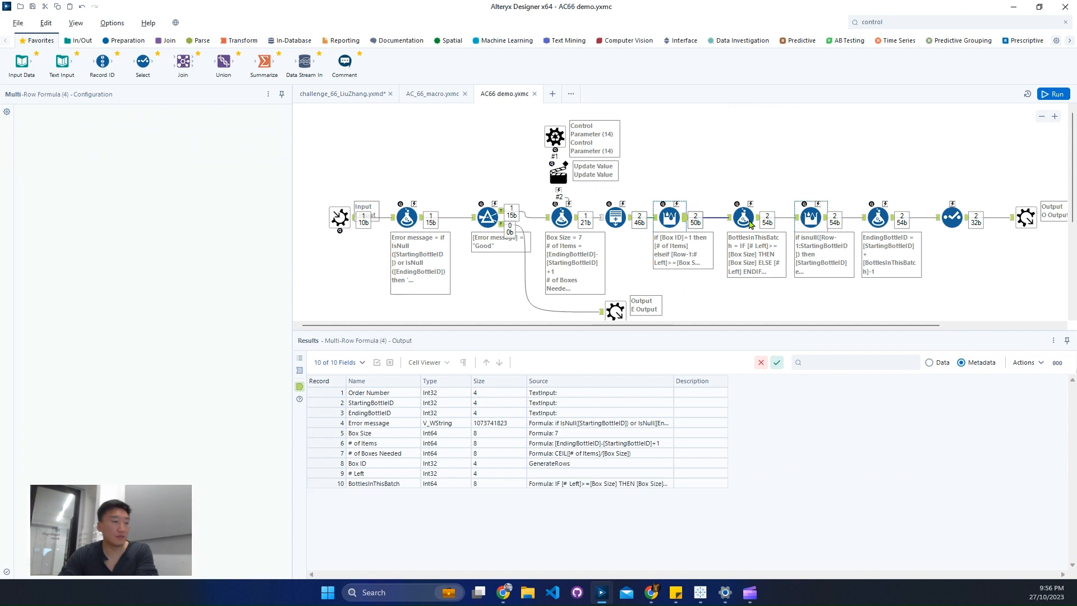
click(24, 191)
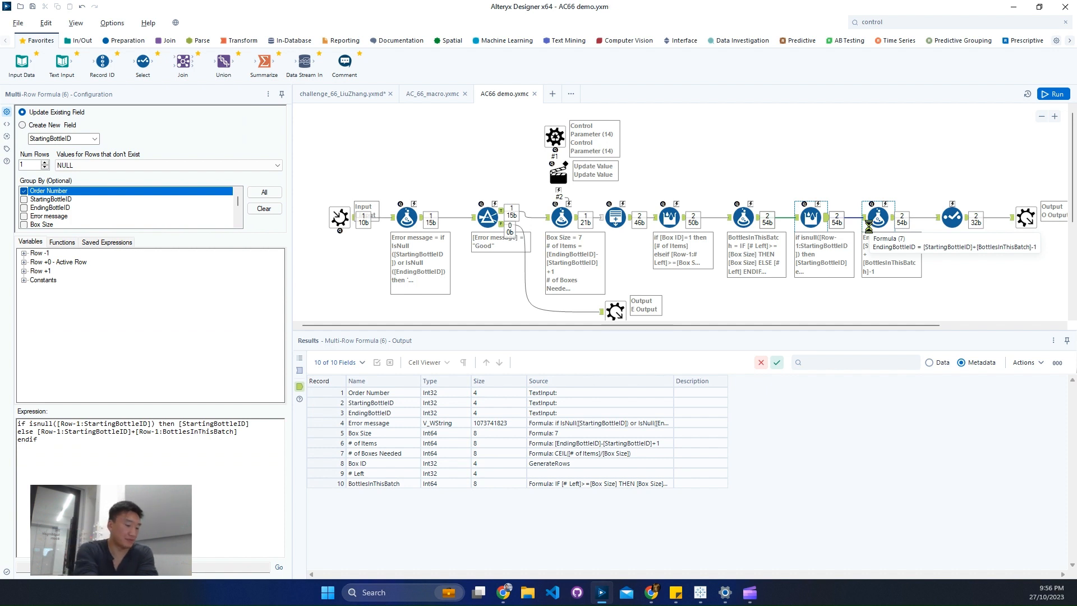
Rerun the challenge 66 workflow and open the Browse results for the macro's O output.
click(345, 99)
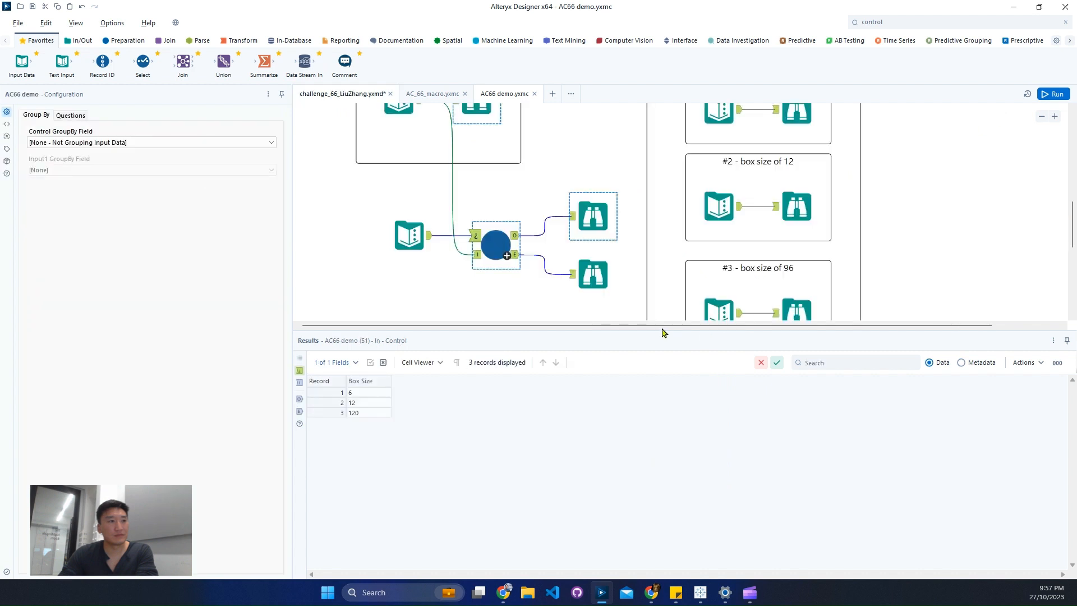
click(628, 334)
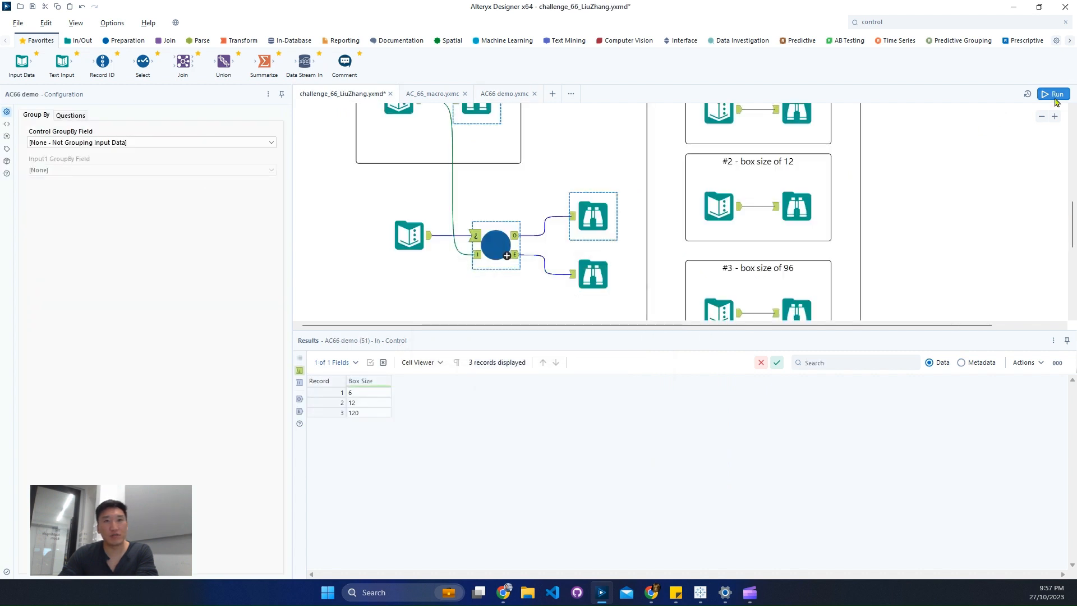
click(1056, 99)
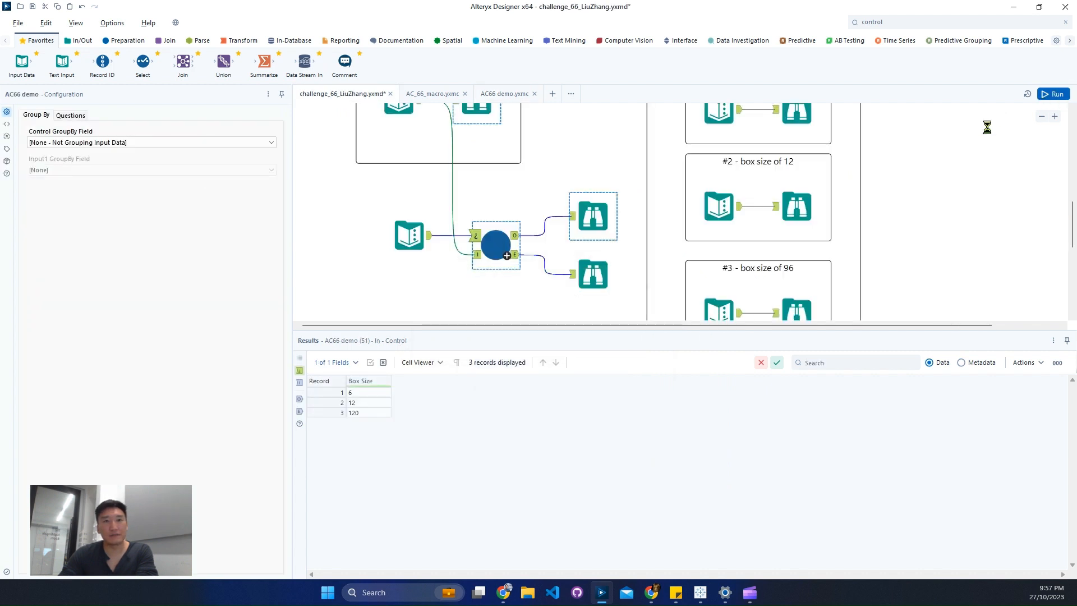
click(611, 272)
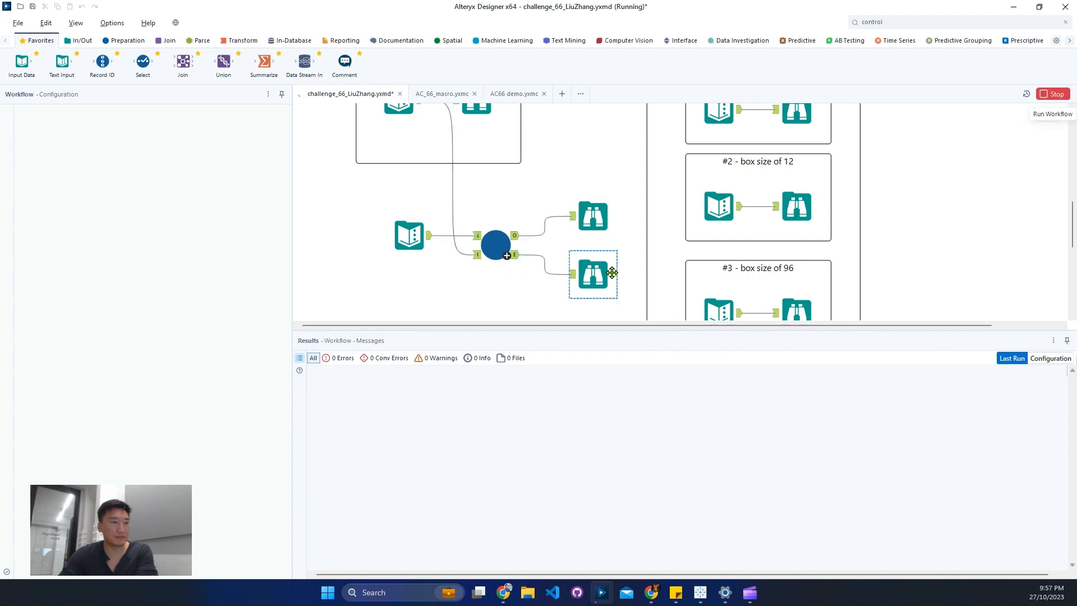
click(600, 232)
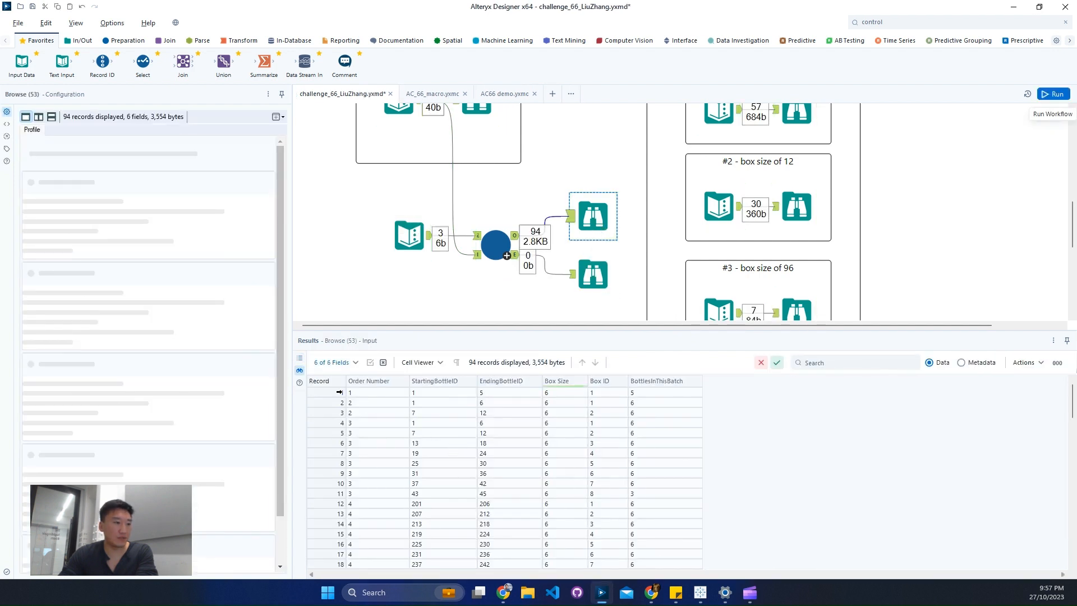
Check the bottle ID ranges of the box size 6 records in the macro's output, from order 2 through order 5.
drag(331, 403, 330, 416)
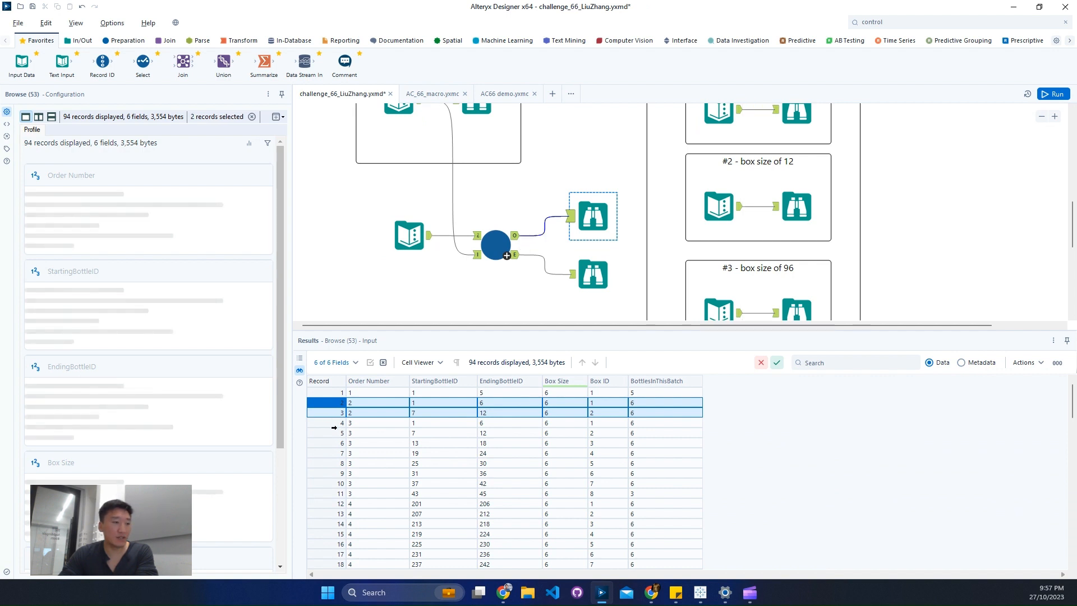
drag(335, 431, 342, 474)
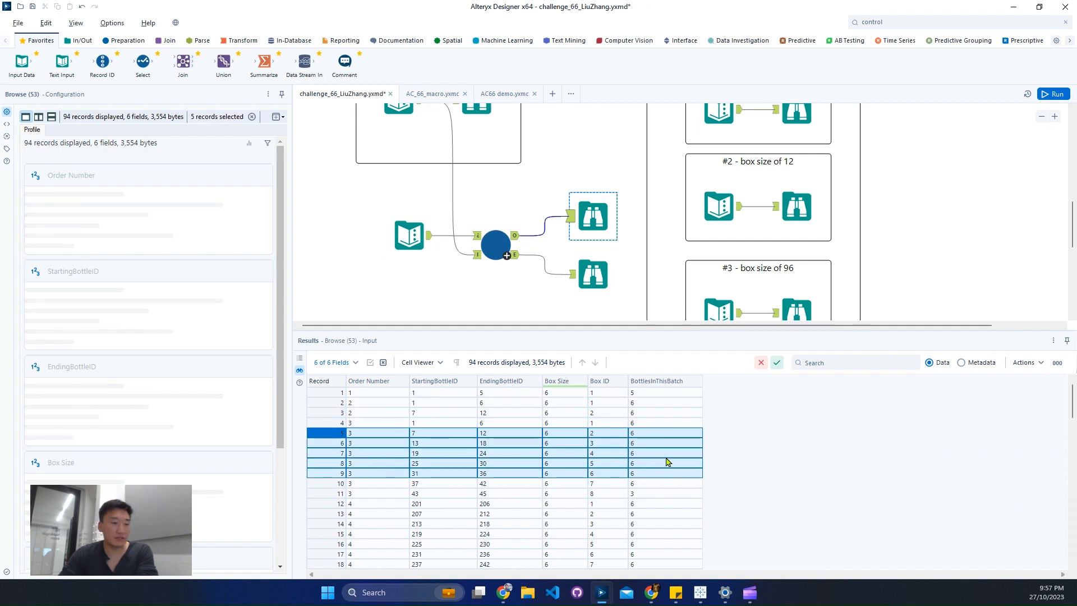
scroll(652, 452, down, 10)
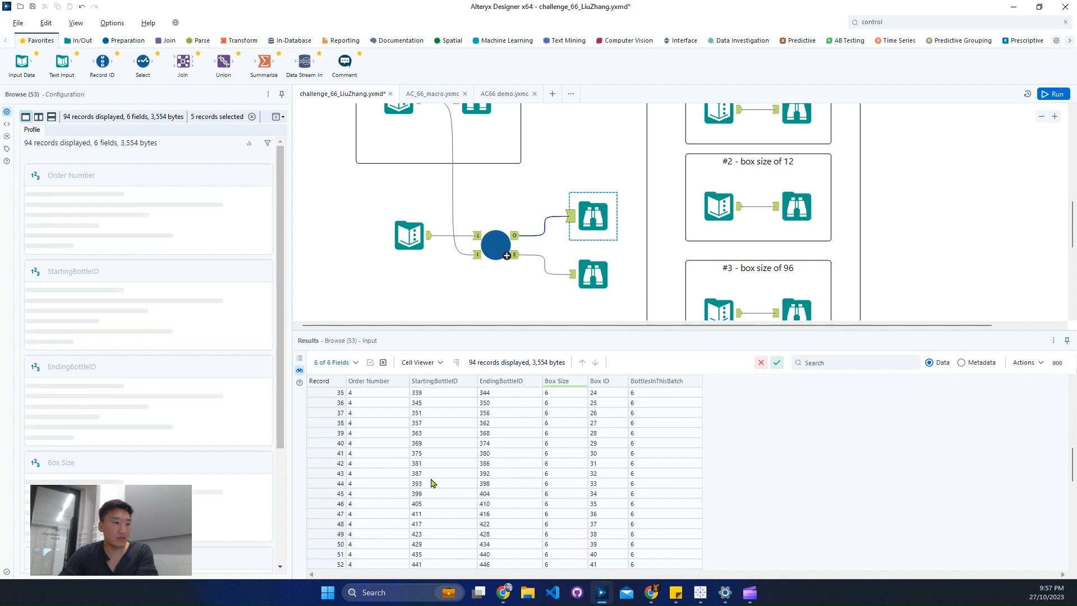
scroll(413, 483, down, 6)
drag(334, 433, 337, 426)
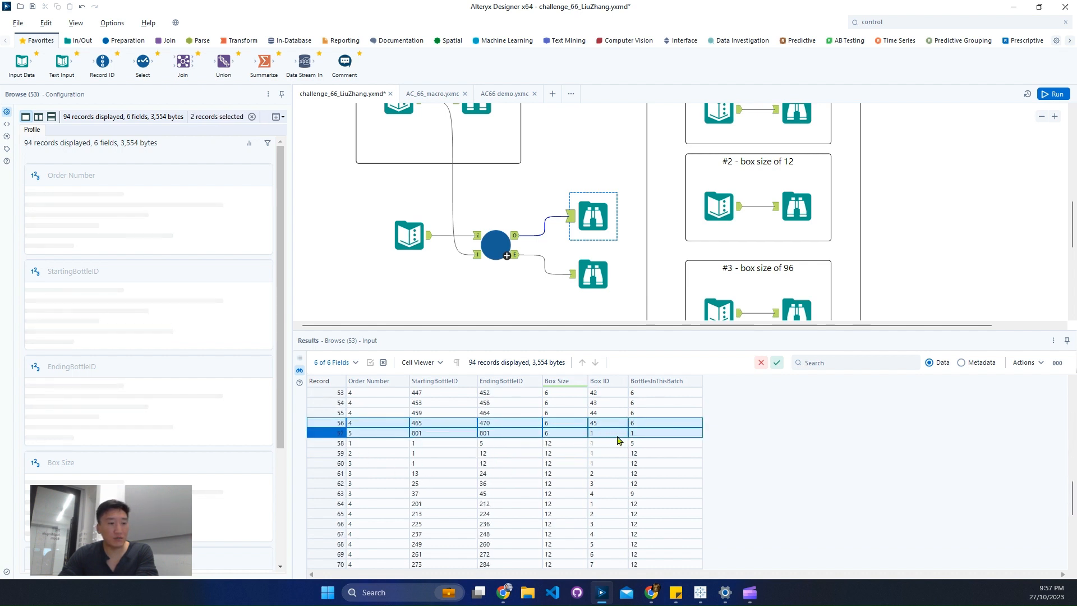
Check the bottle ranges and batch quantities of the output records for box sizes 12 and 120.
click(336, 443)
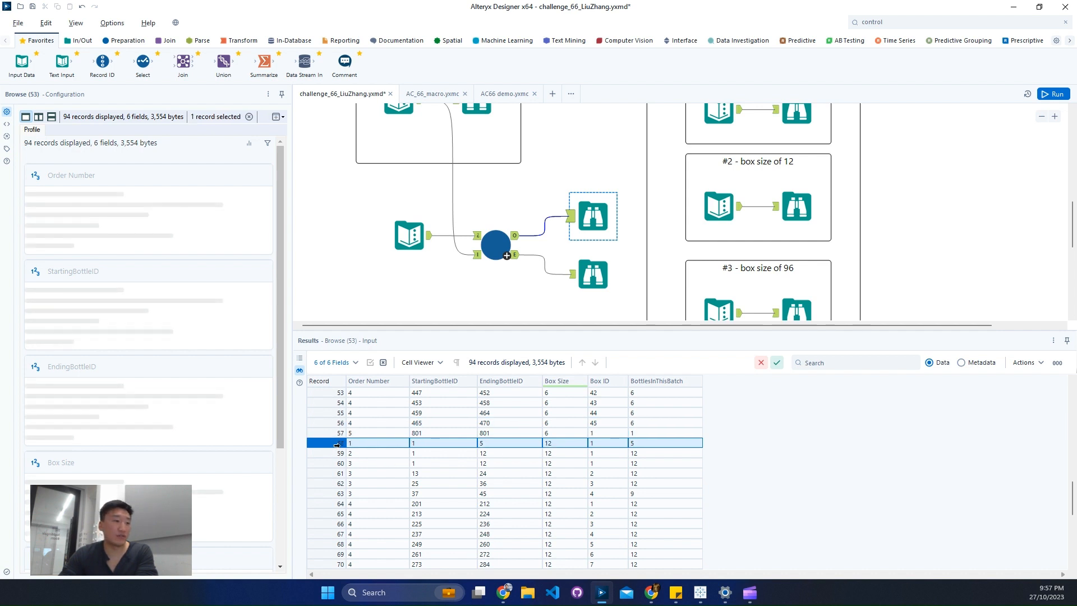
click(337, 454)
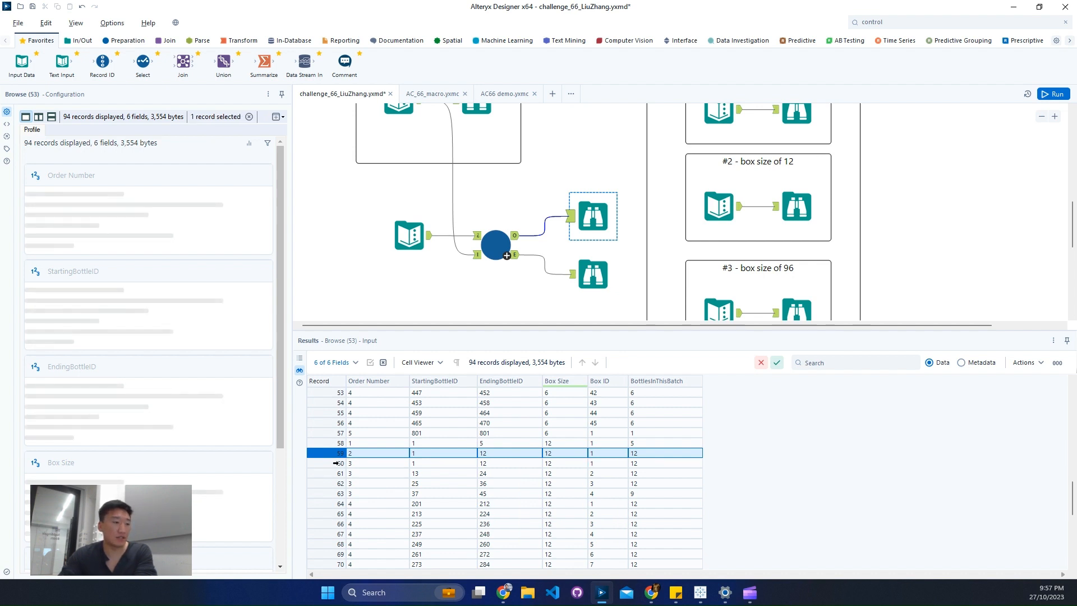
drag(335, 462, 332, 489)
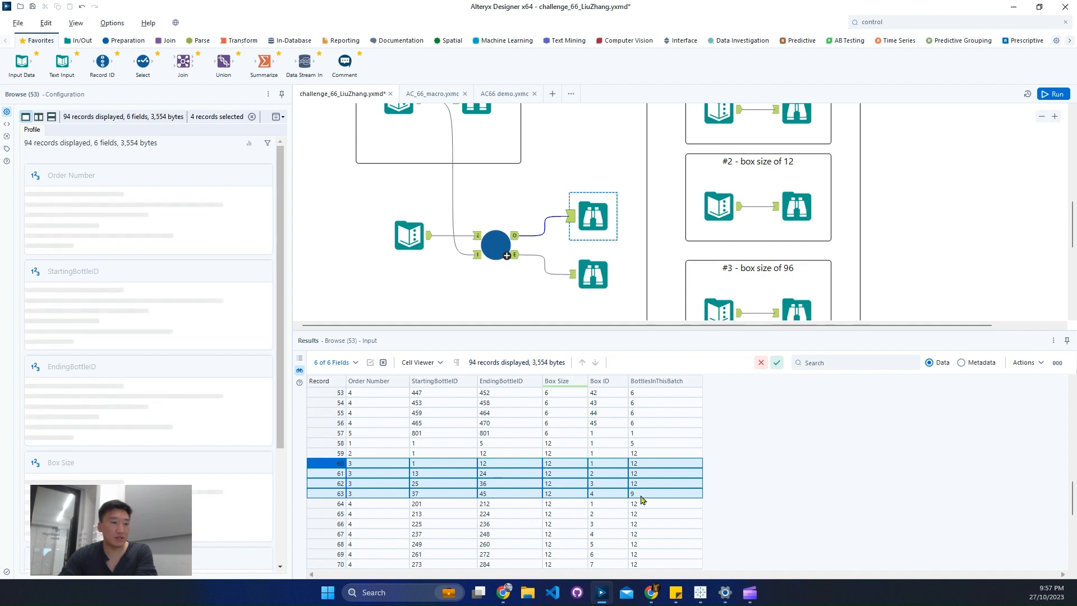
scroll(643, 499, down, 8)
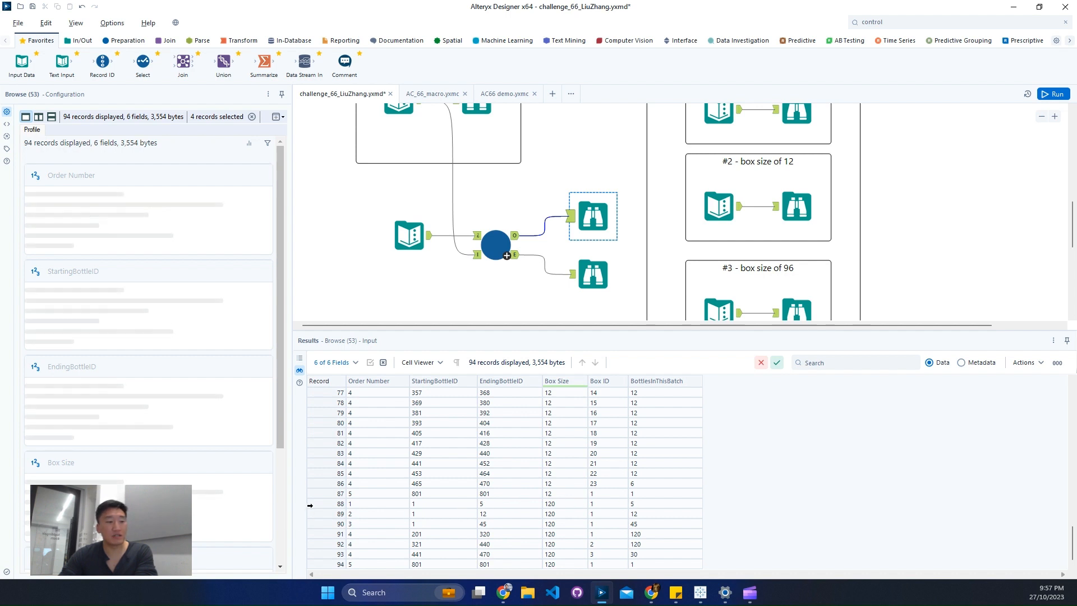
drag(323, 503, 322, 563)
Review the Box Size list in the Text Input that feeds the macro's control parameter.
click(412, 246)
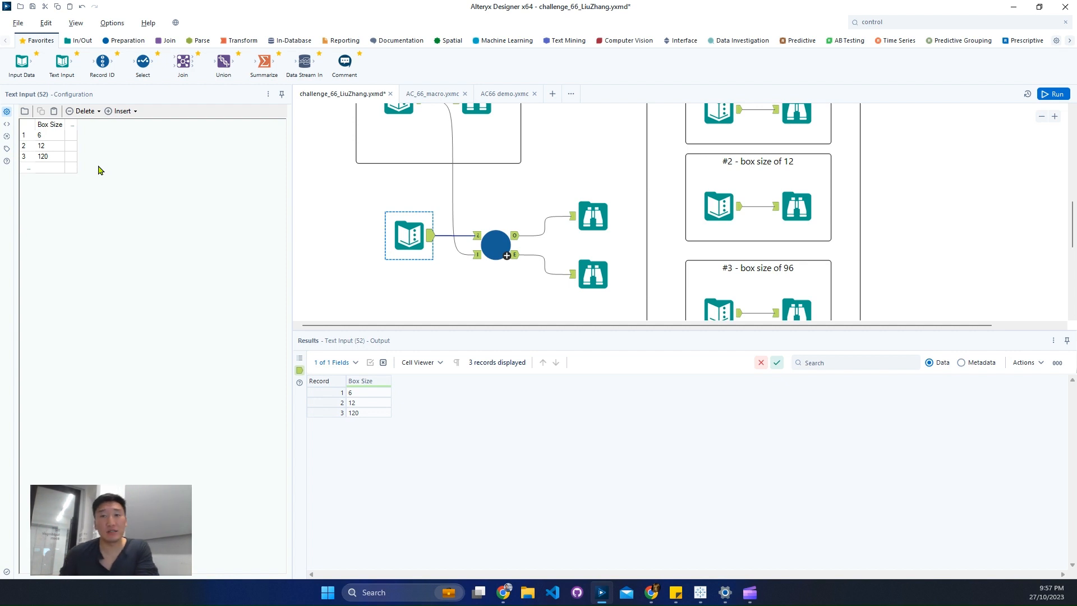
click(52, 157)
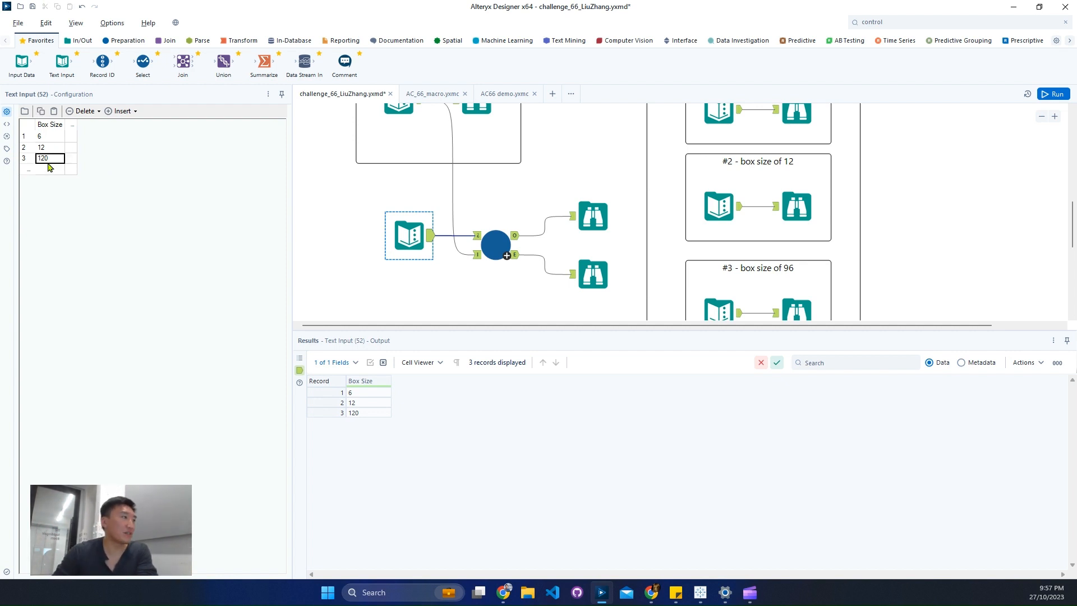
click(52, 172)
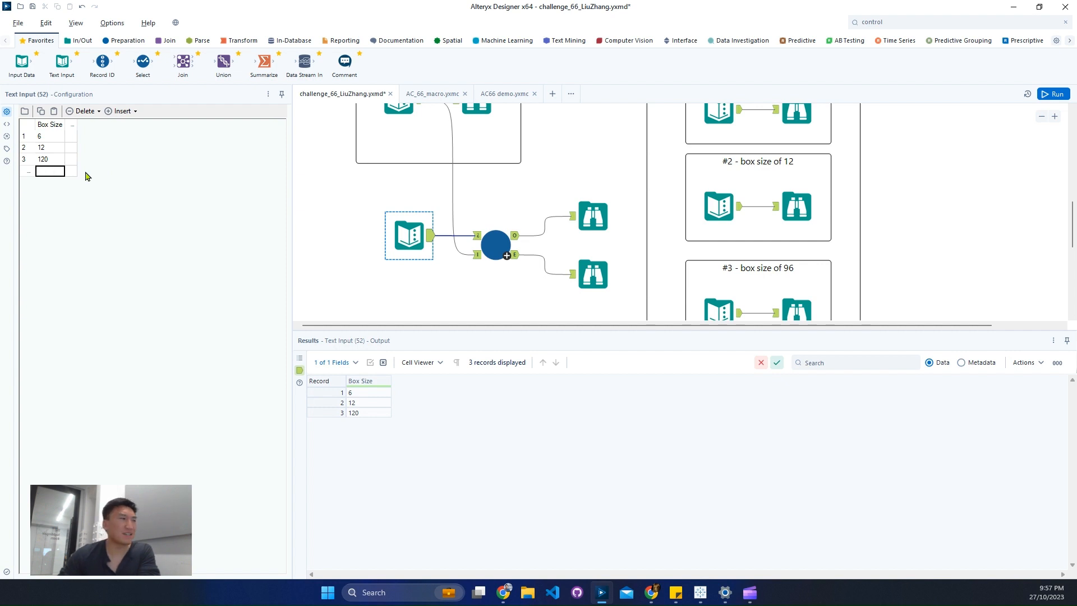
click(487, 238)
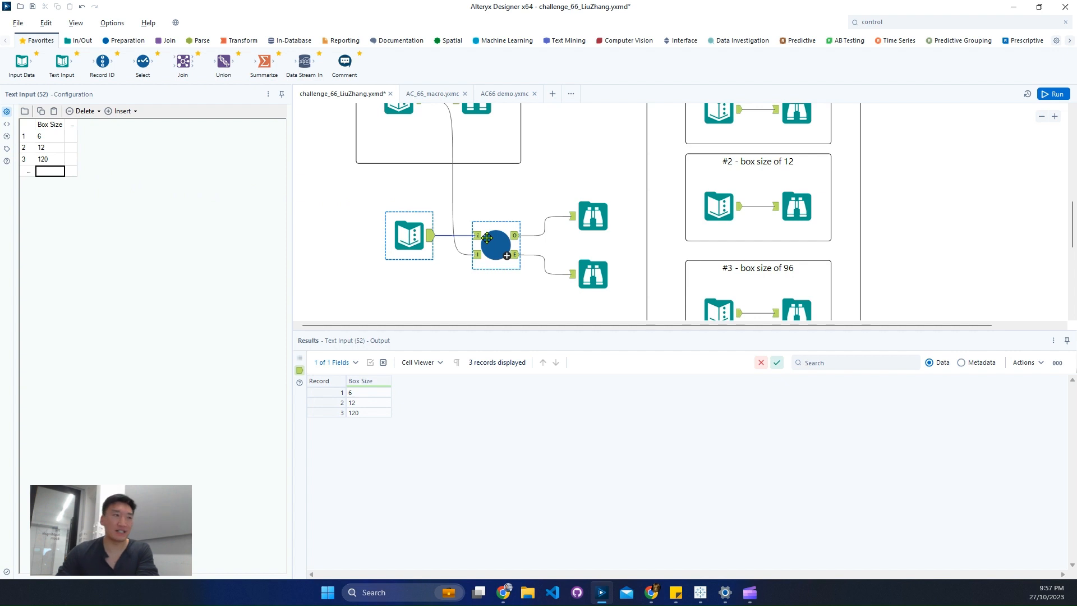